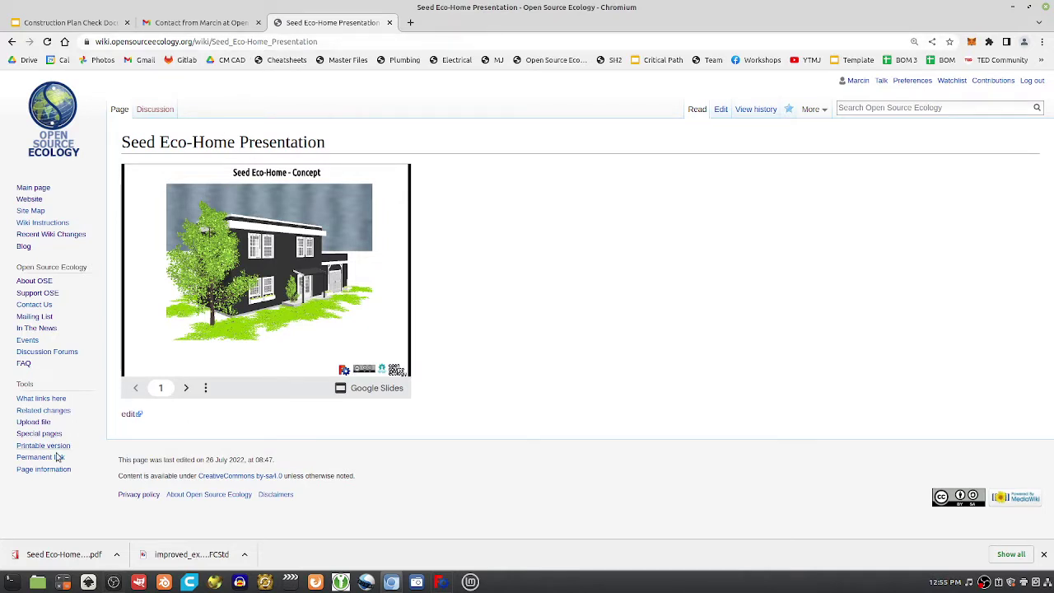
# - Open the embedded Seed Eco-Home Presentation from the wiki page in the Google Slides editor
pyautogui.click(371, 388)
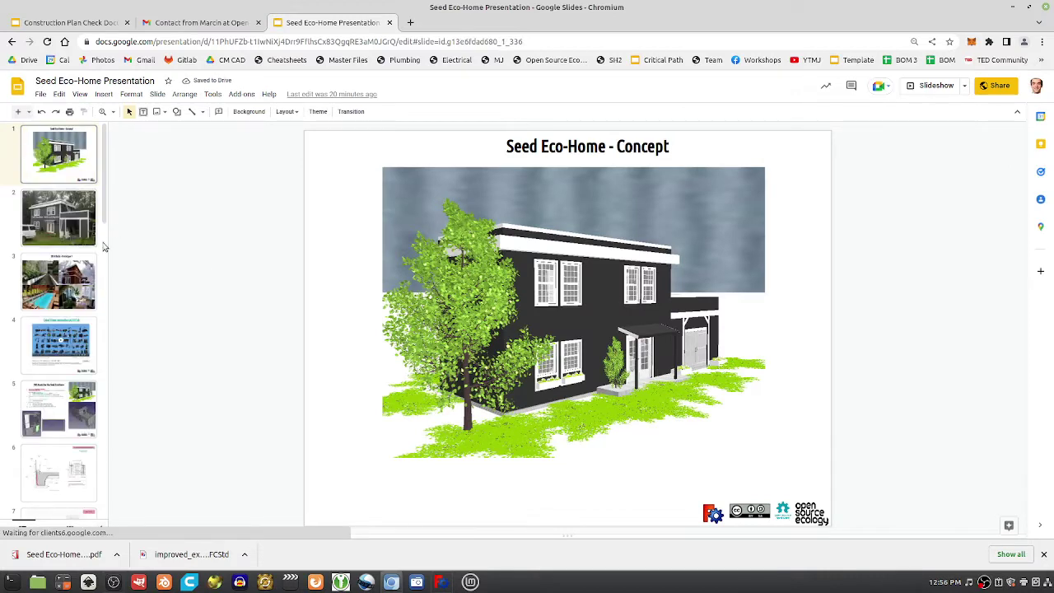
# - Check the Insert menu's options, then move along the menu bar to the View menu
pyautogui.click(104, 94)
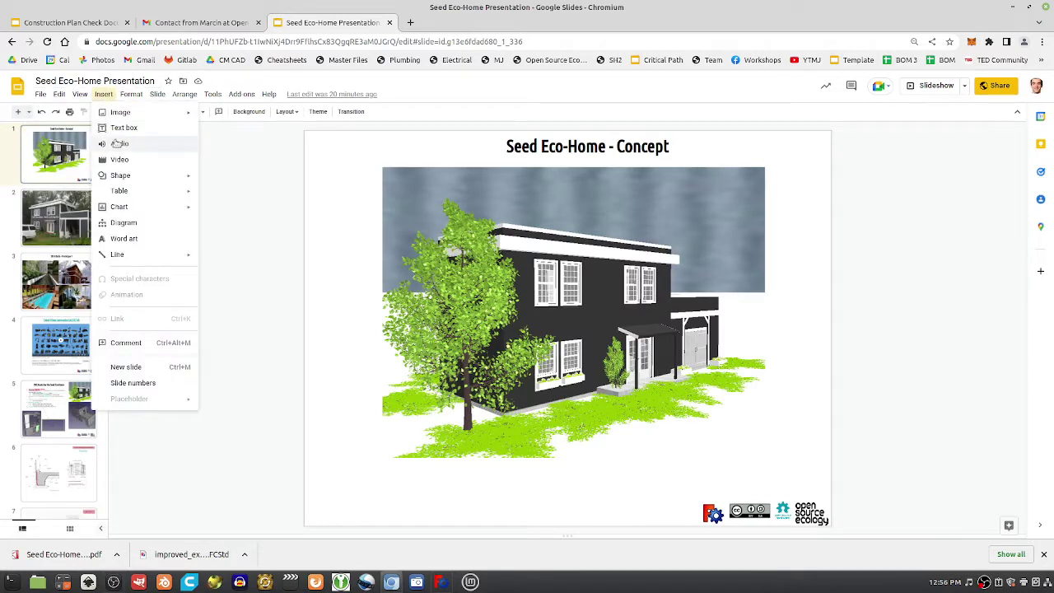
pyautogui.moveTo(118, 94)
pyautogui.moveTo(83, 94)
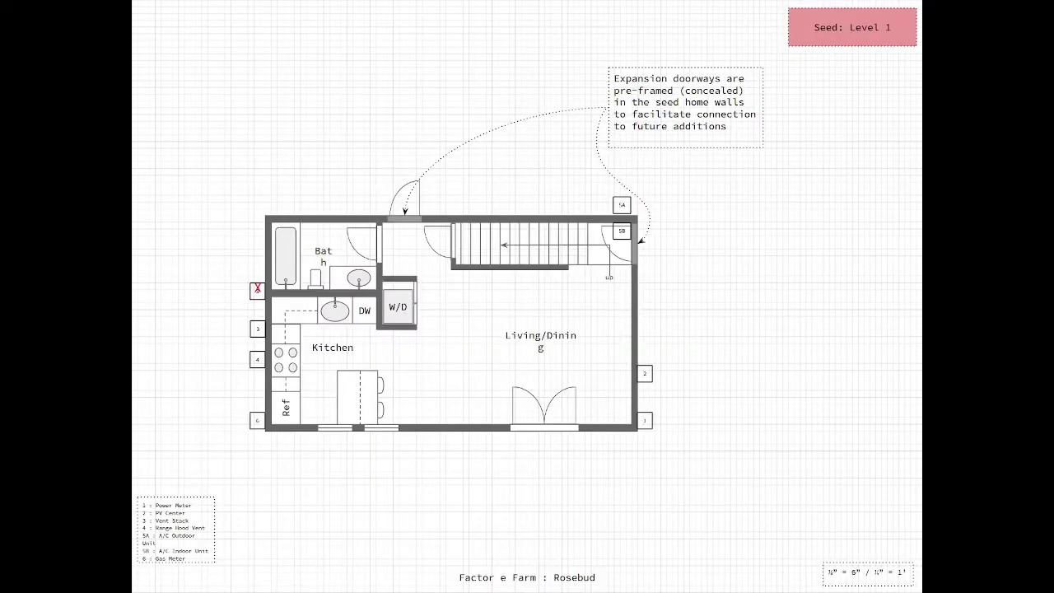
pyautogui.press('Right')
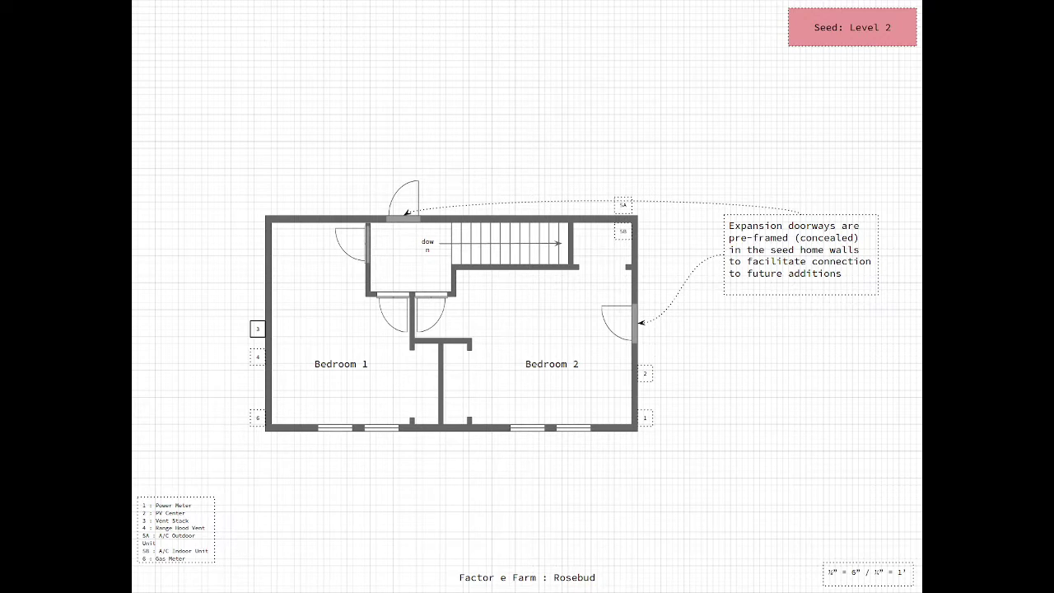
# - Flip between the Seed: Level 1 and Seed: Level 2 floor plan slides, ending on Level 2
pyautogui.press('Left')
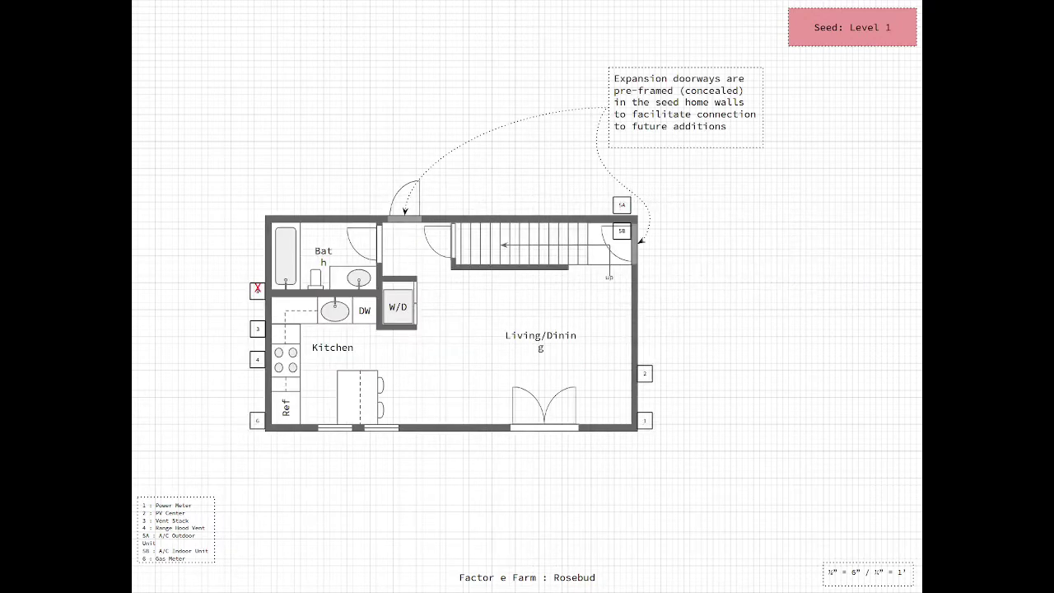
pyautogui.press('Right')
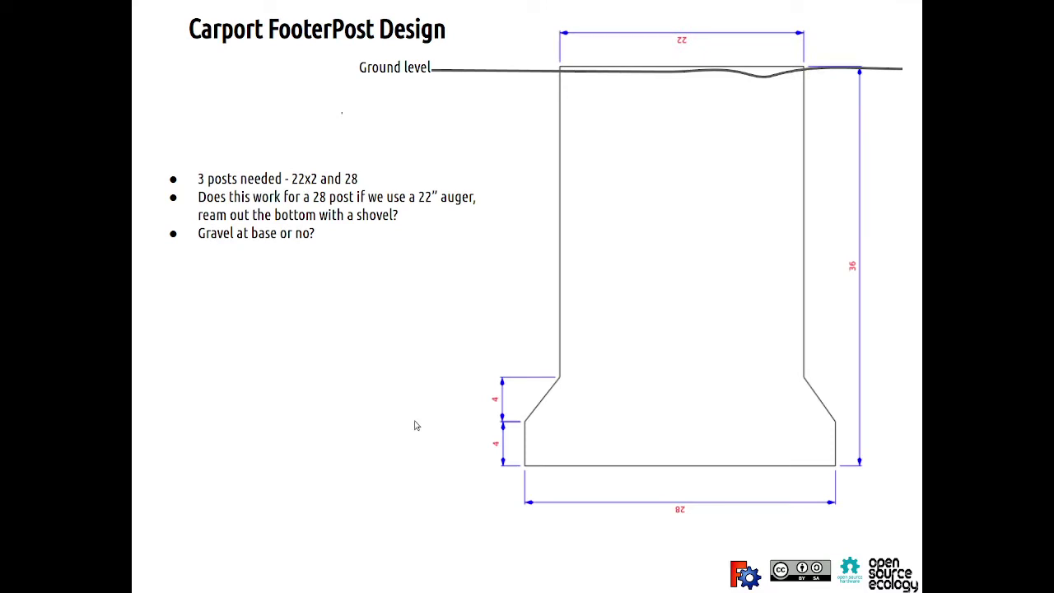
# - Advance from Wall Structure through the elevation and perspective renders to the Modular Build video slide
pyautogui.click(415, 424)
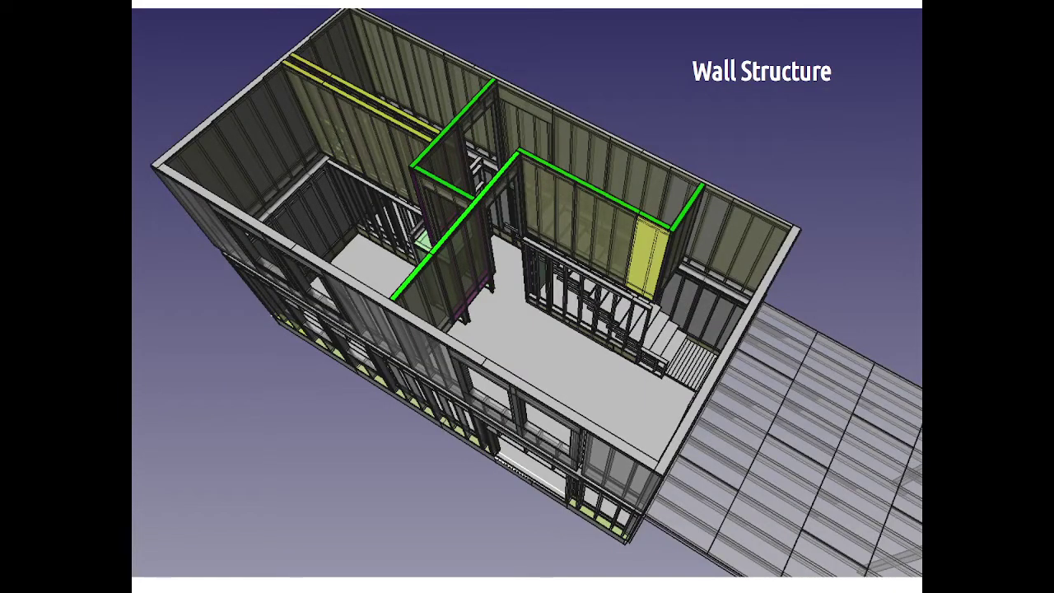
pyautogui.press('Right')
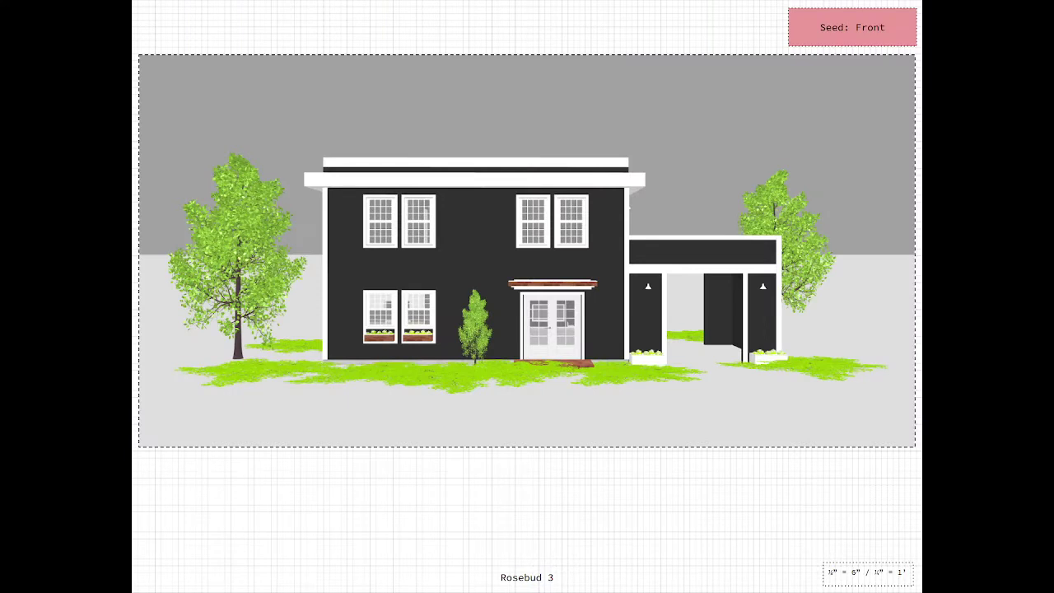
pyautogui.press('Right')
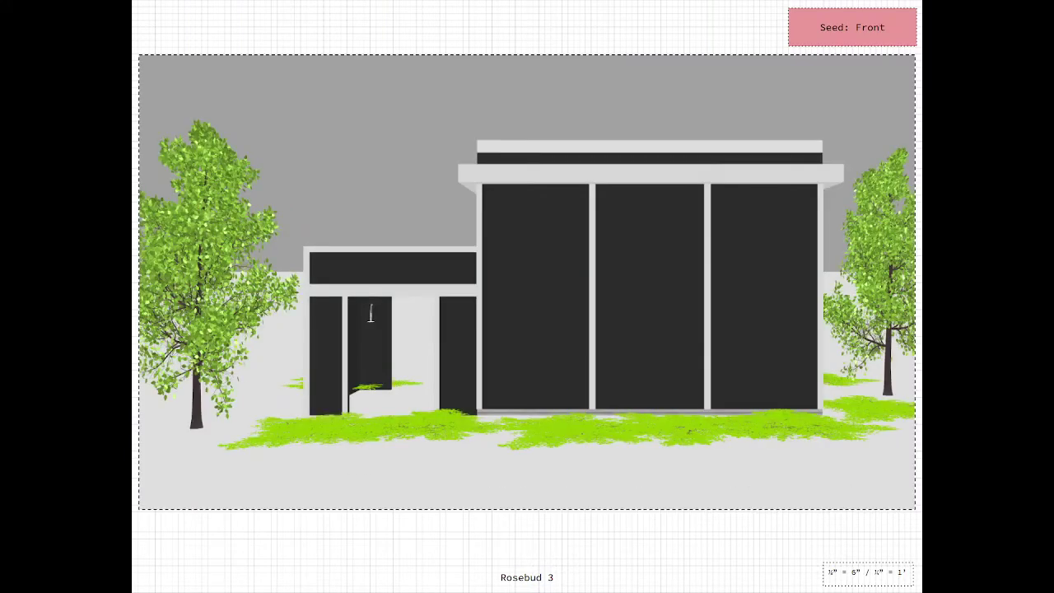
pyautogui.press('Right')
pyautogui.press('Right')
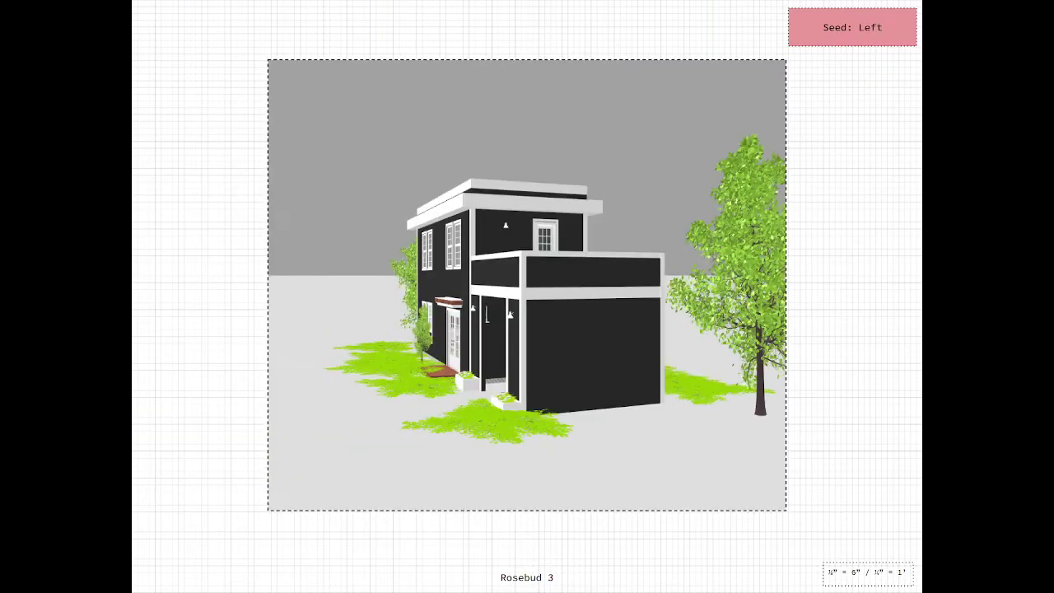
pyautogui.press('Right')
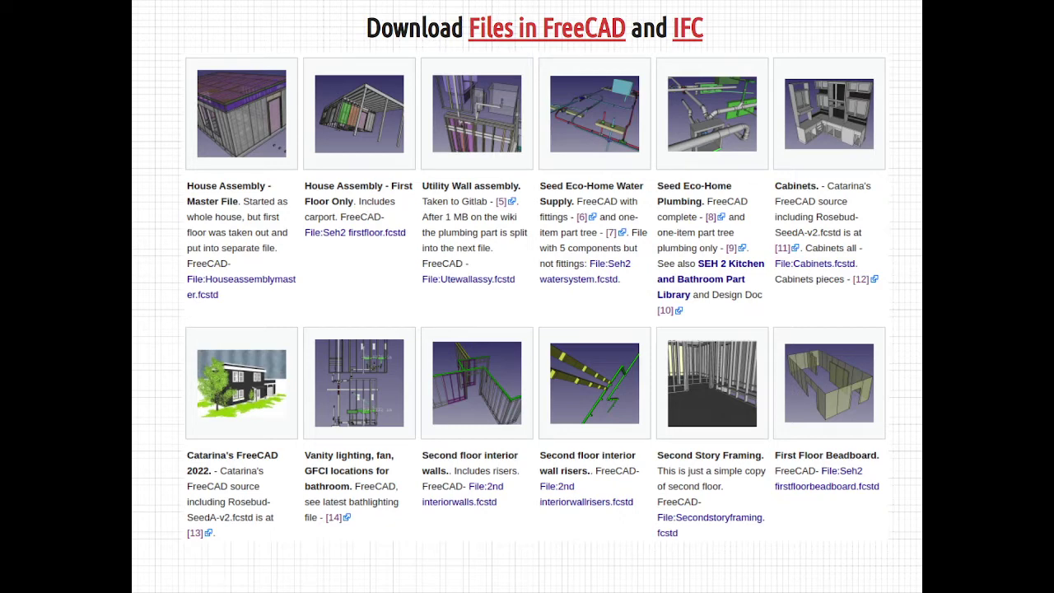
pyautogui.press('Right')
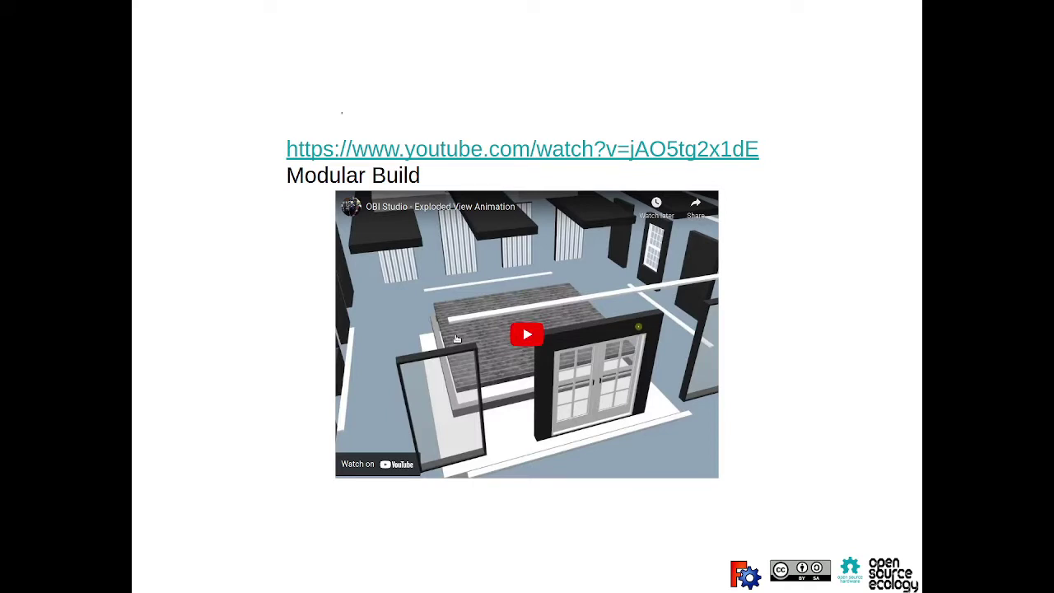
# - Step back to the FreeCAD download slide, move on to the Cost slide, then start a new browser tab
pyautogui.press('Left')
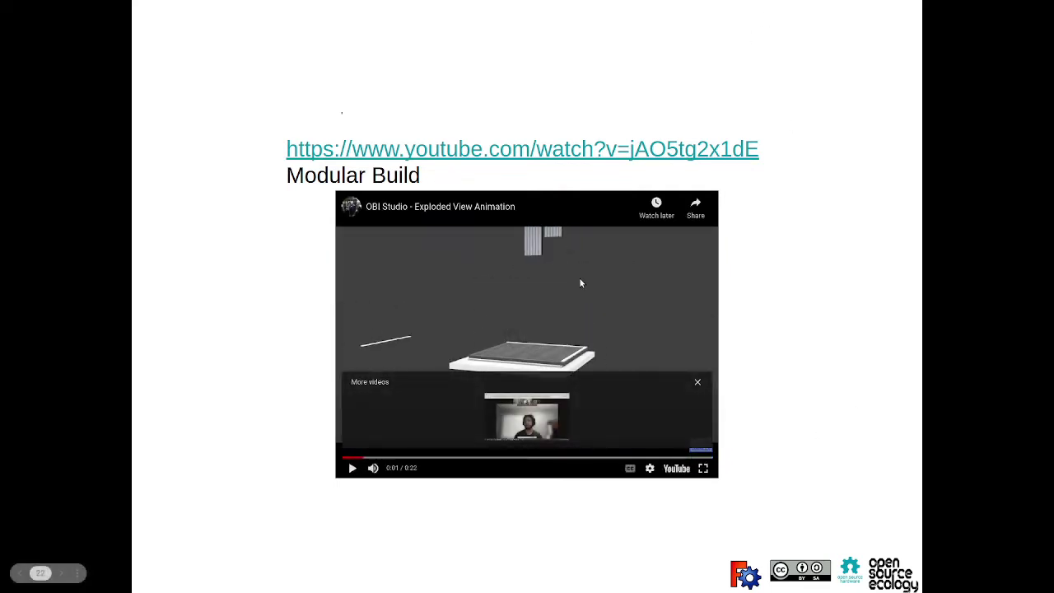
pyautogui.press('Right')
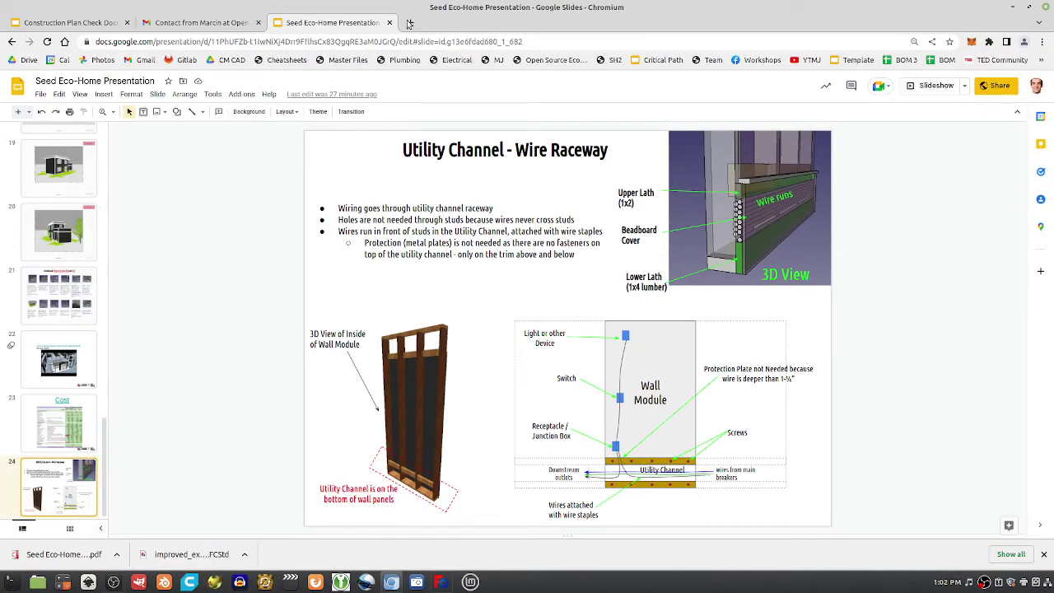
pyautogui.click(410, 22)
# - Load Master Files, follow the 'Latest FreeCAD File 072922' link, return, and switch to FreeCAD
pyautogui.click(346, 60)
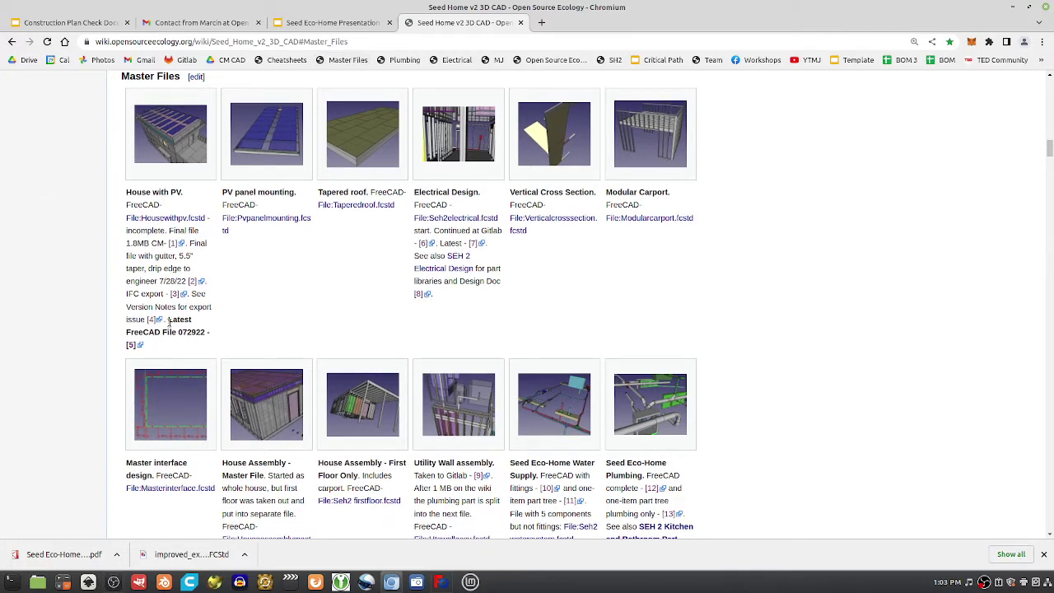
pyautogui.moveTo(168, 321); pyautogui.dragTo(149, 355)
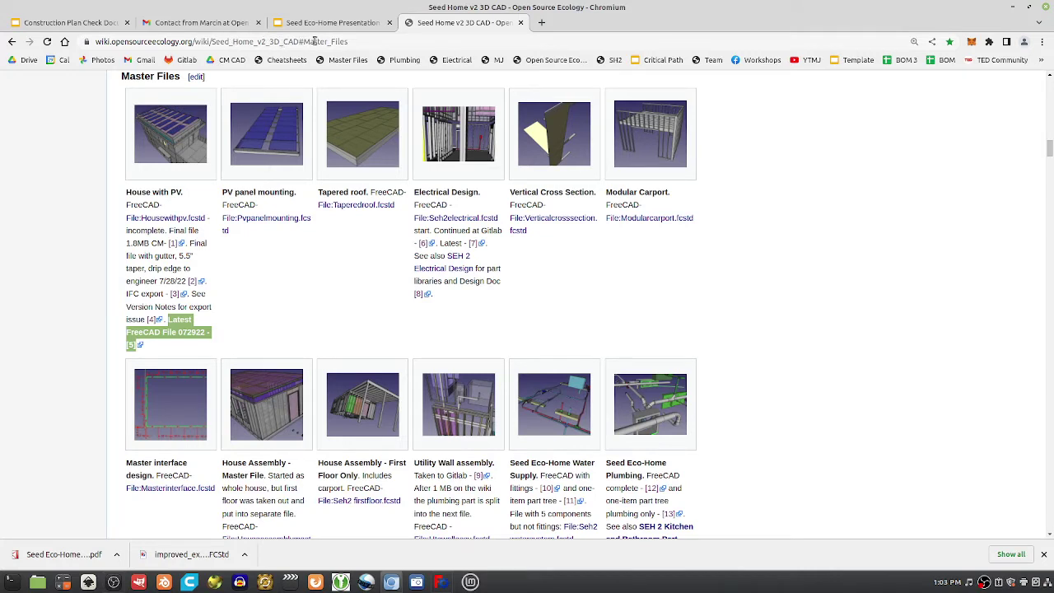
pyautogui.click(187, 349)
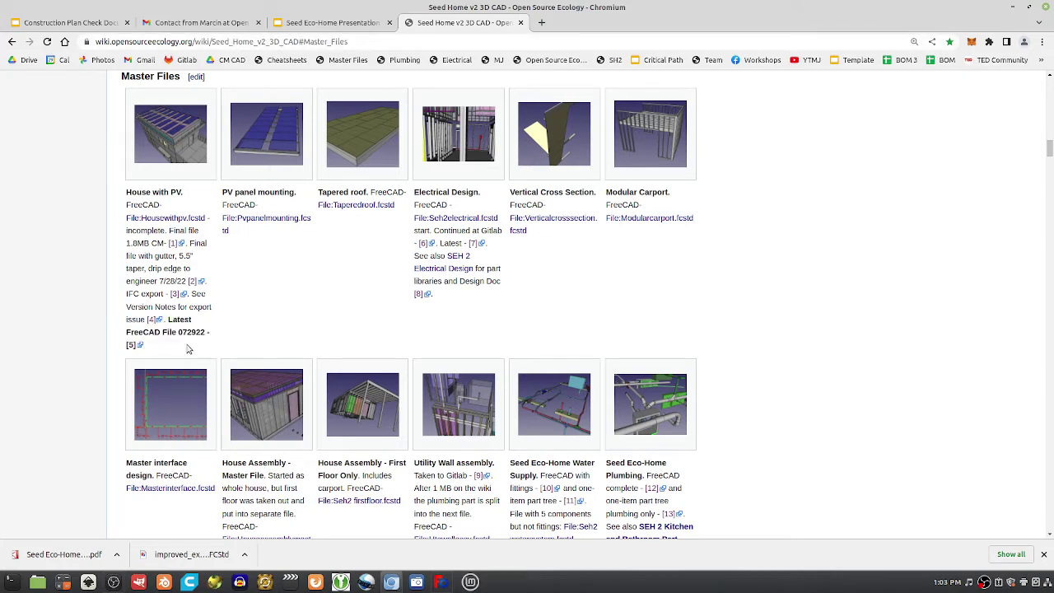
pyautogui.click(133, 346)
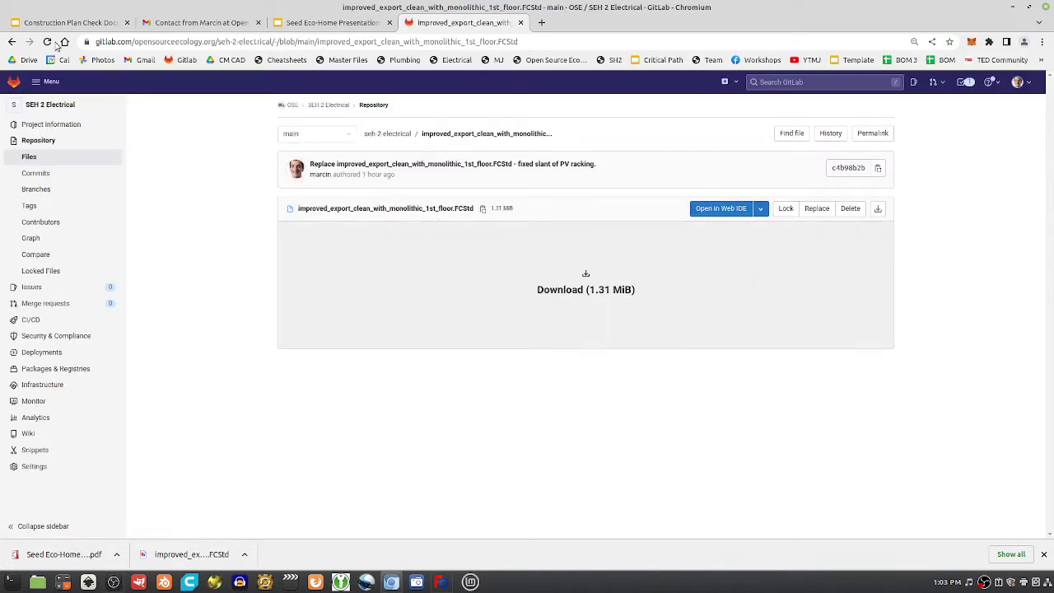
pyautogui.click(12, 41)
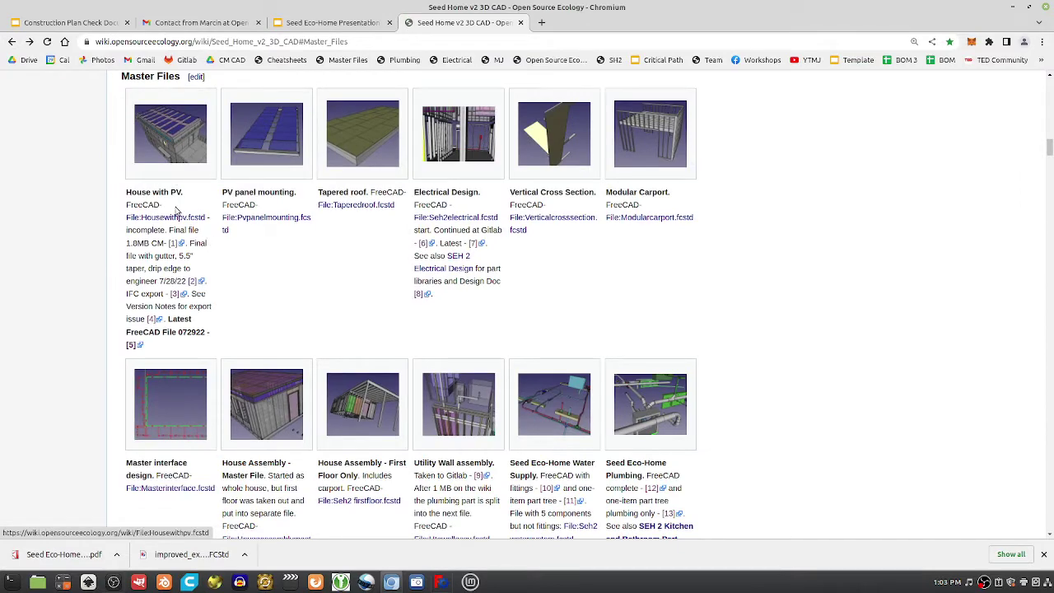
pyautogui.click(441, 582)
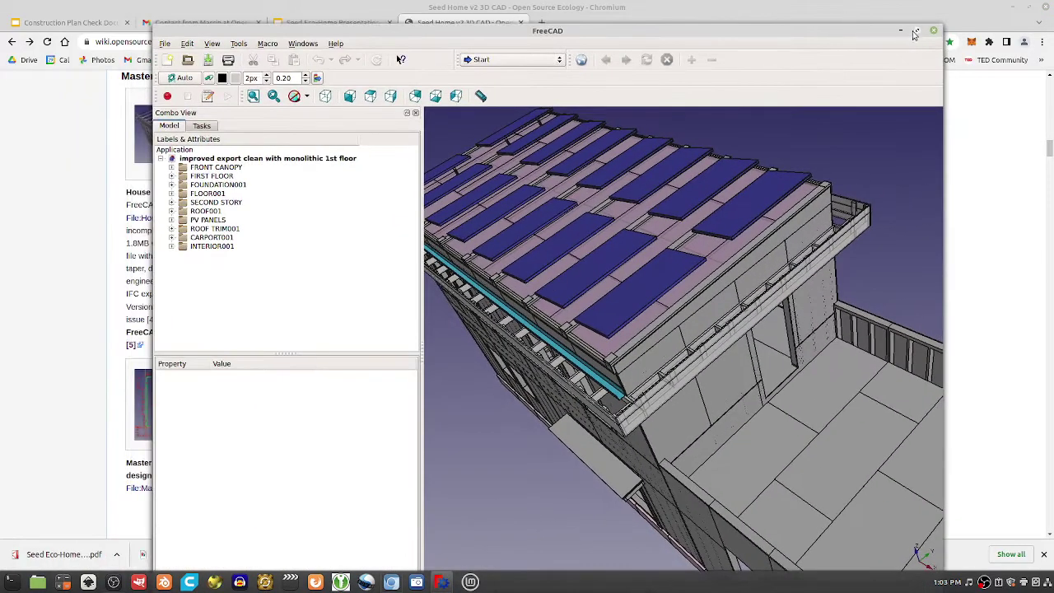
# - Maximize FreeCAD and hide every house group in the model tree, emptying the 3D view
pyautogui.click(916, 30)
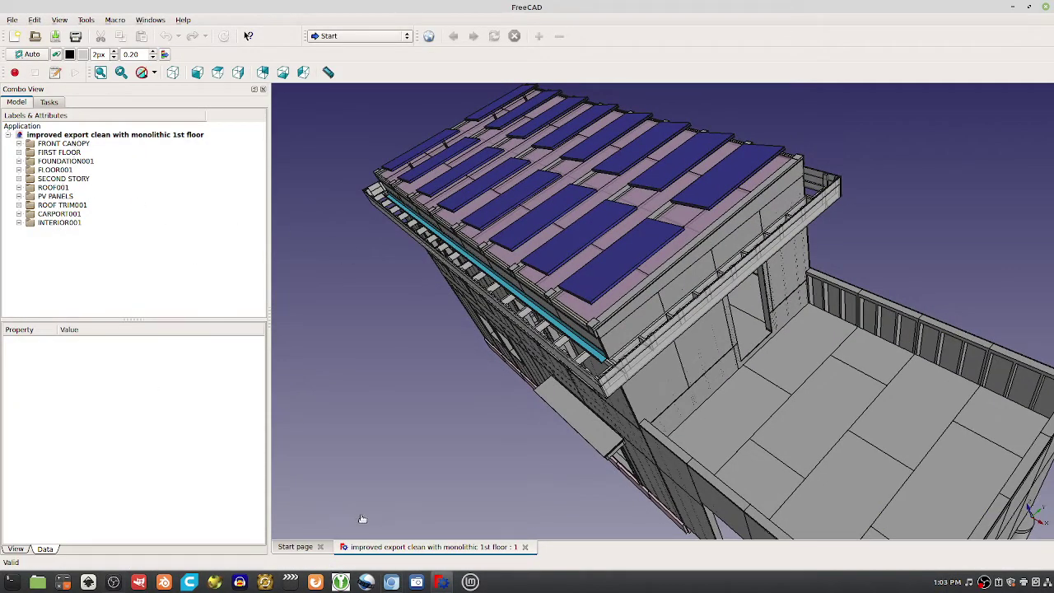
pyautogui.click(47, 223)
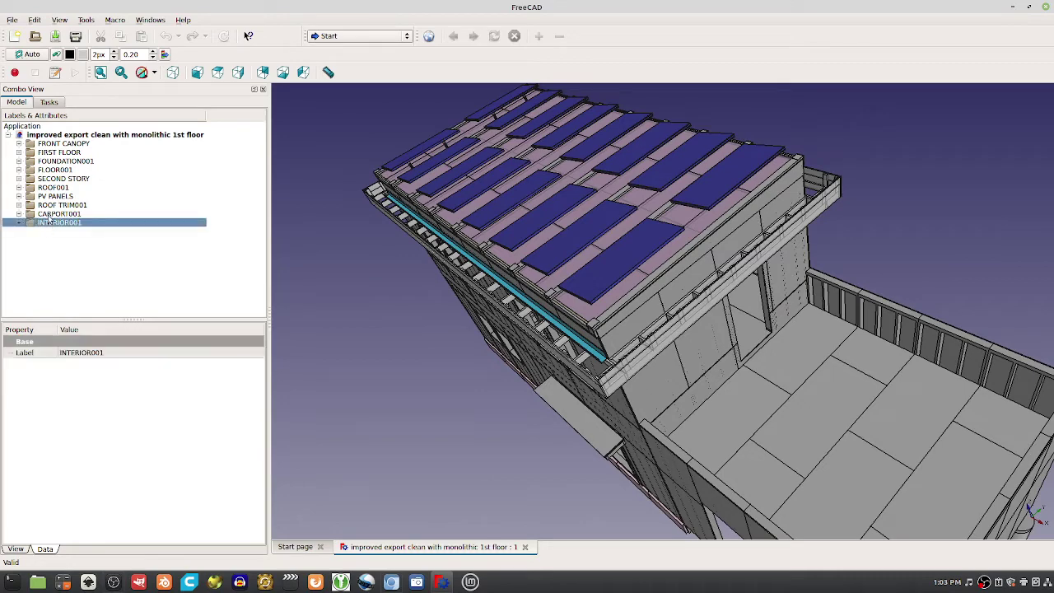
pyautogui.click(47, 214)
pyautogui.press('space')
pyautogui.click(47, 205)
pyautogui.press('space')
pyautogui.click(46, 196)
pyautogui.press('space')
pyautogui.click(45, 187)
pyautogui.press('space')
pyautogui.click(46, 179)
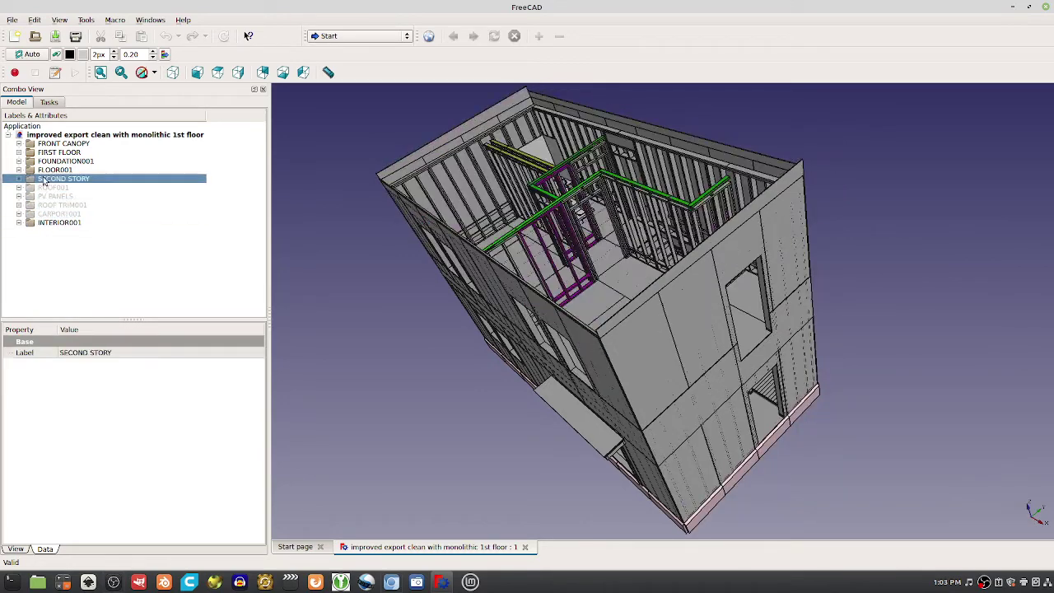
pyautogui.press('space')
pyautogui.click(46, 169)
pyautogui.press('space')
pyautogui.click(47, 152)
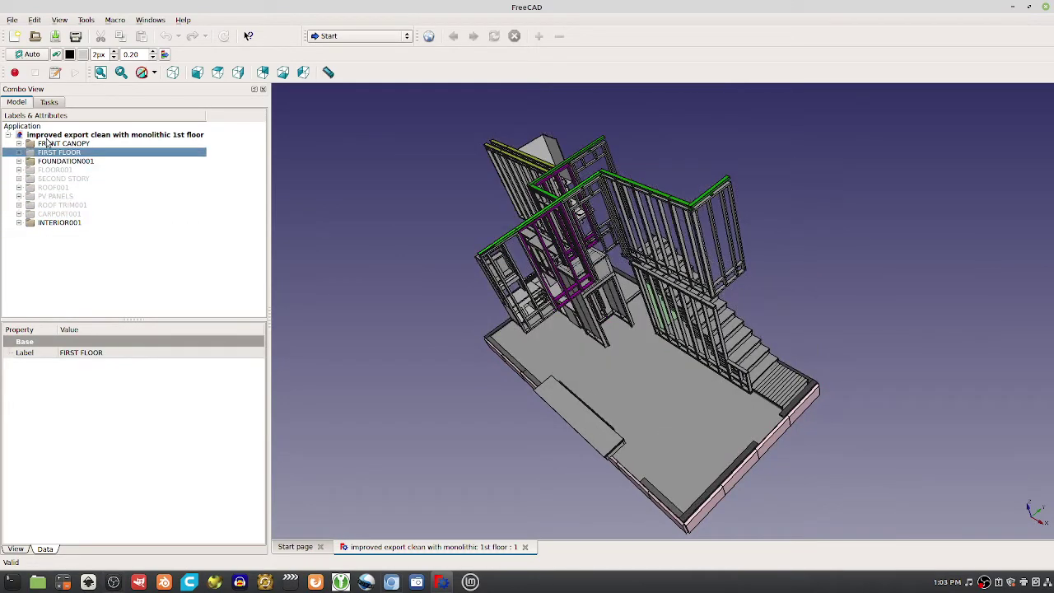
pyautogui.press('space')
pyautogui.click(47, 143)
pyautogui.press('space')
pyautogui.click(47, 162)
pyautogui.press('space')
pyautogui.click(52, 224)
pyautogui.press('space')
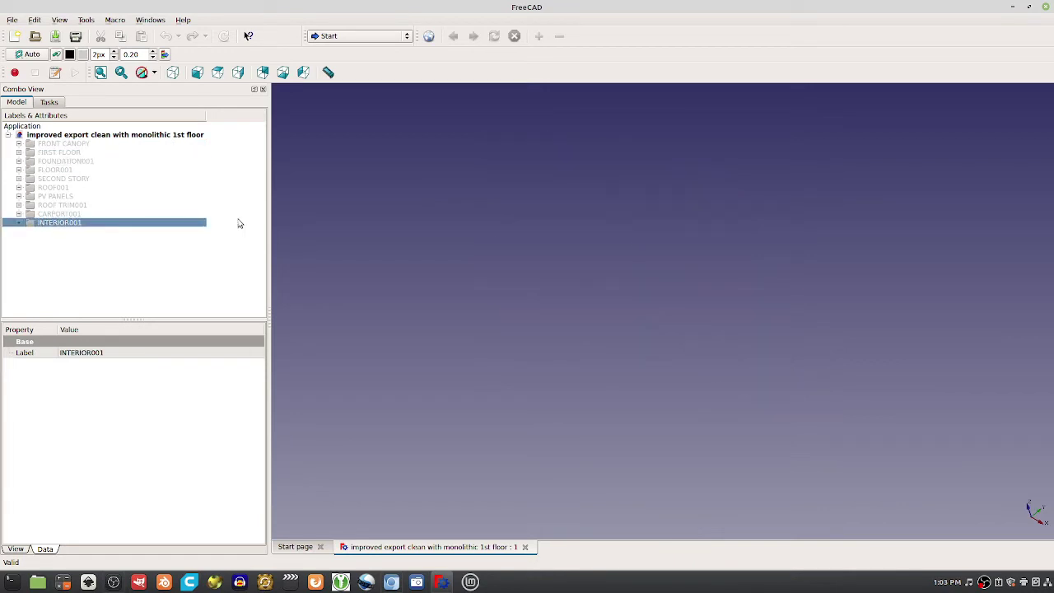
# - Show the FOUNDATION001 slab on its own and orbit around it
pyautogui.click(70, 170)
pyautogui.press('space')
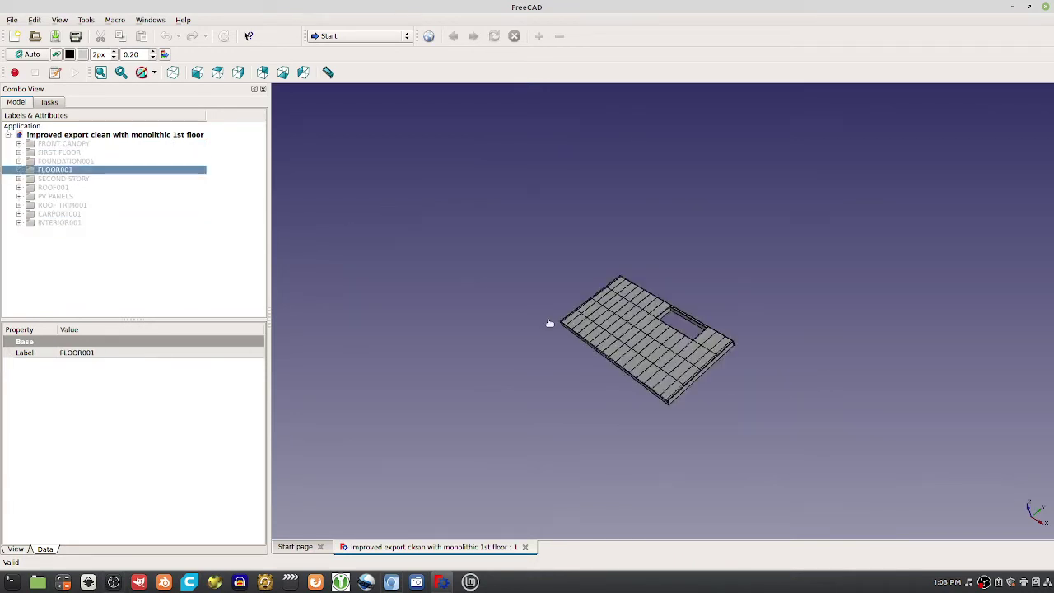
pyautogui.press('space')
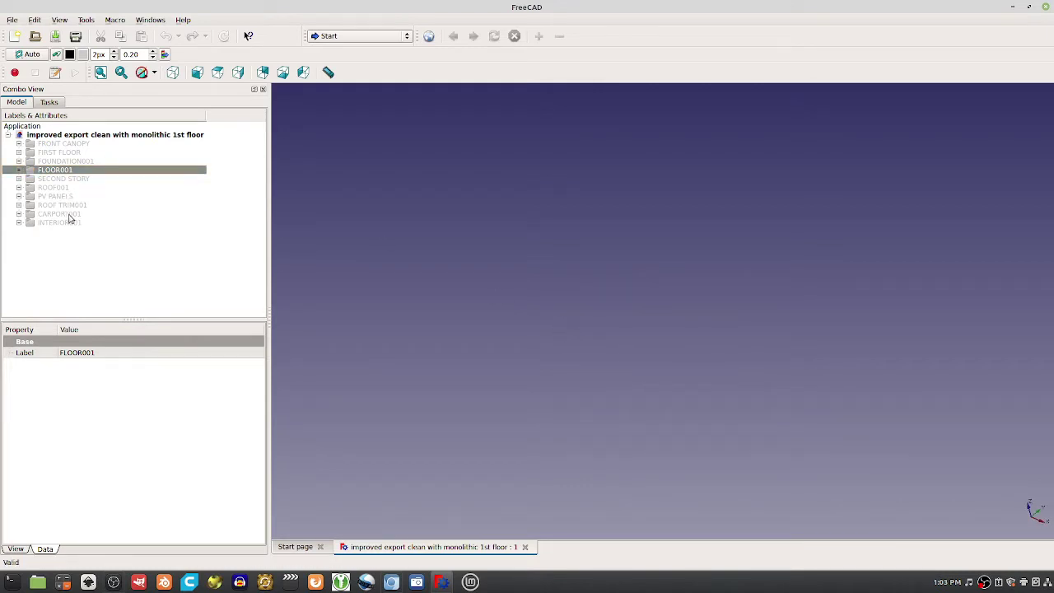
pyautogui.click(72, 161)
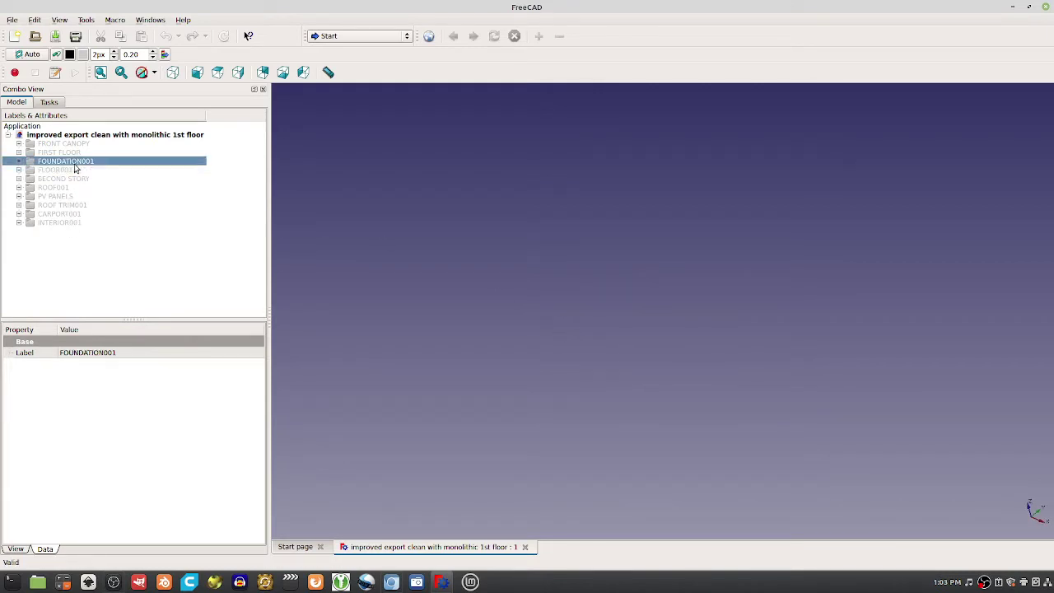
pyautogui.press('space')
pyautogui.moveTo(482, 357); pyautogui.dragTo(554, 318, button='middle')
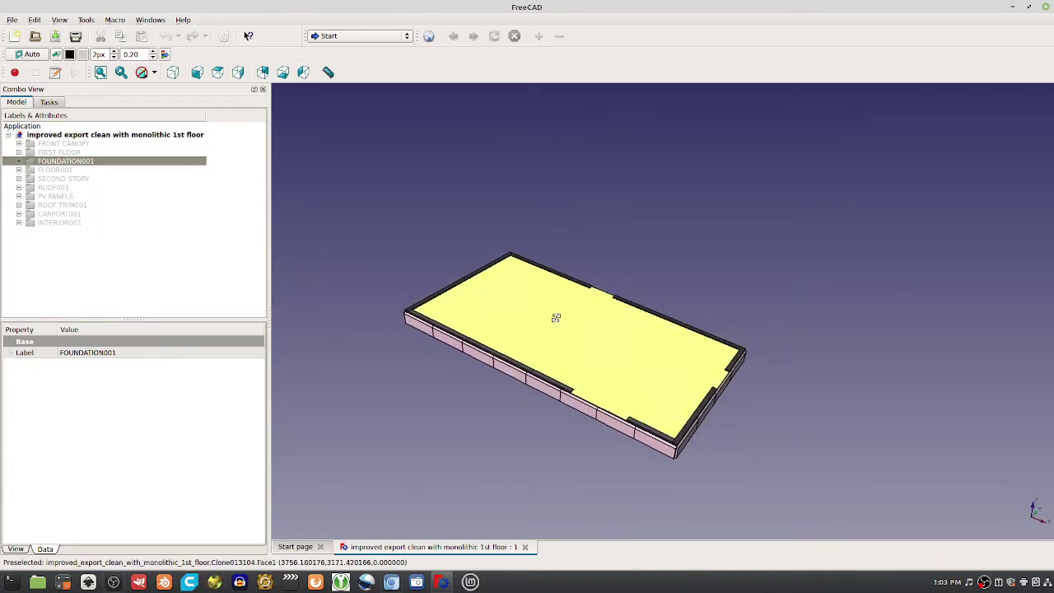
# - Add the FIRST FLOOR walls, FLOOR001 panels and SECOND STORY walls onto the foundation
pyautogui.click(57, 154)
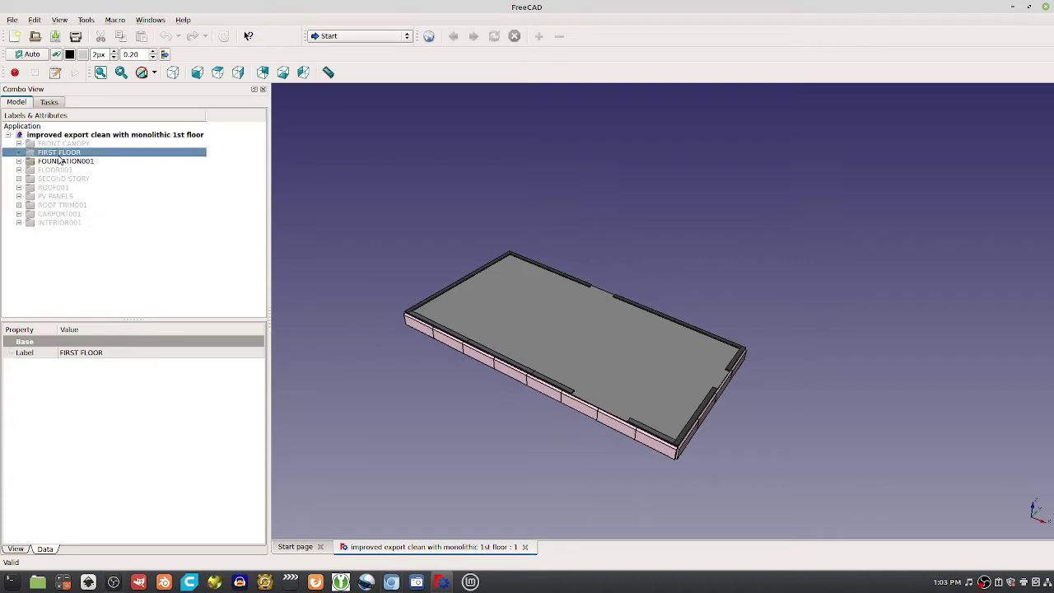
pyautogui.press('space')
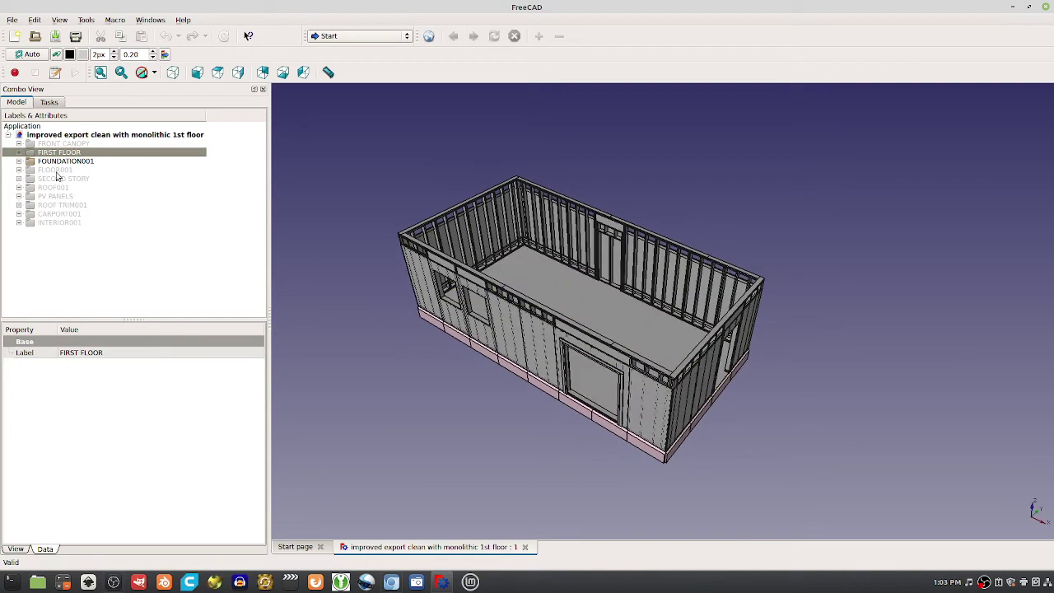
pyautogui.click(57, 172)
pyautogui.press('space')
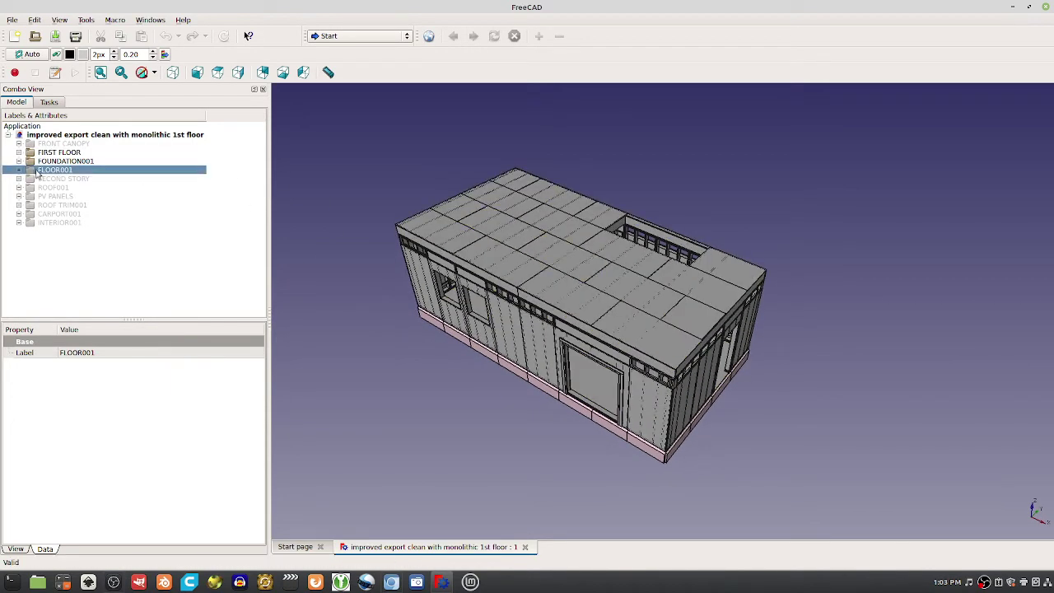
pyautogui.click(63, 180)
pyautogui.press('space')
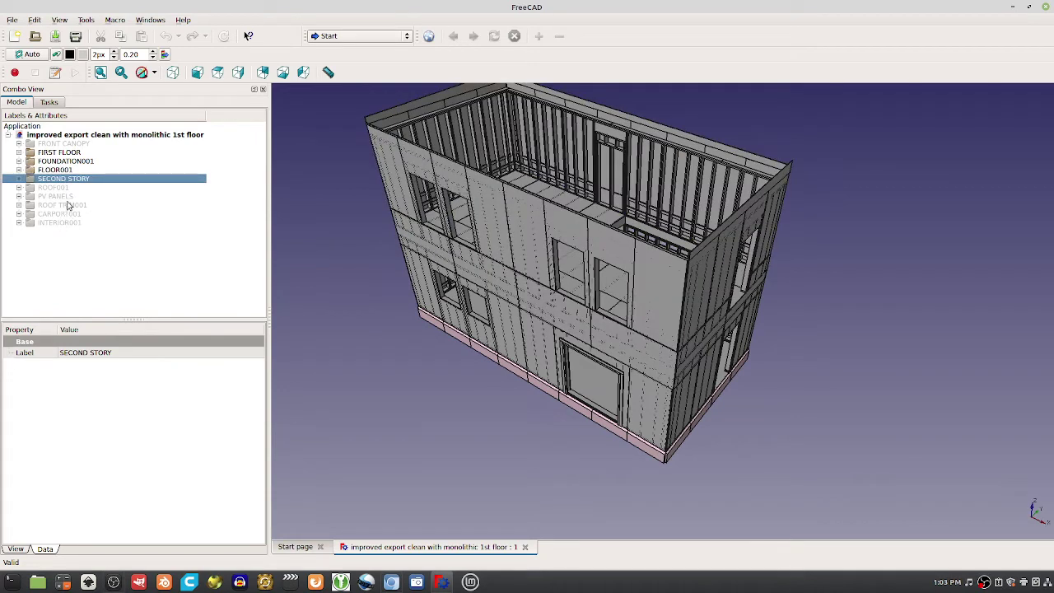
# - Show ROOF001 on the building, view it from above, and expand its parts in the tree
pyautogui.click(57, 189)
pyautogui.press('space')
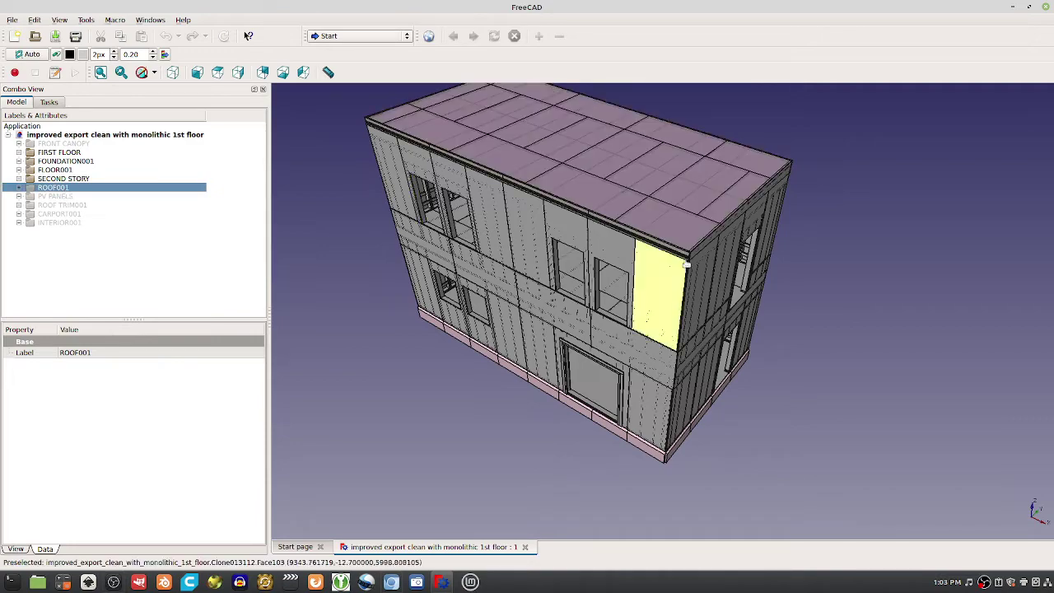
pyautogui.moveTo(654, 282); pyautogui.dragTo(624, 131, button='middle')
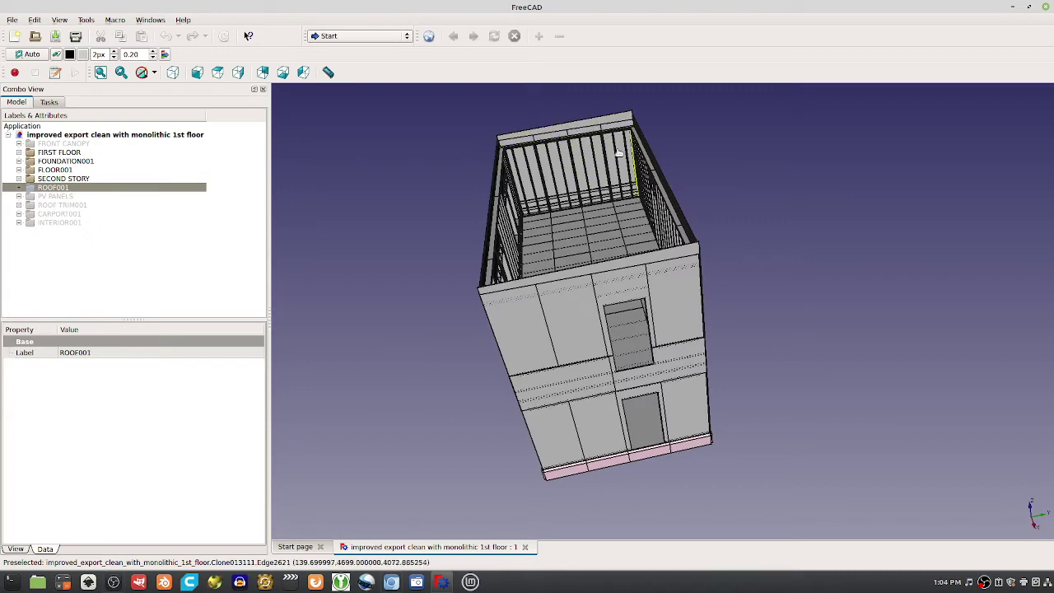
pyautogui.scroll(5, 626, 140)
pyautogui.press('space')
pyautogui.press('space')
pyautogui.press('space')
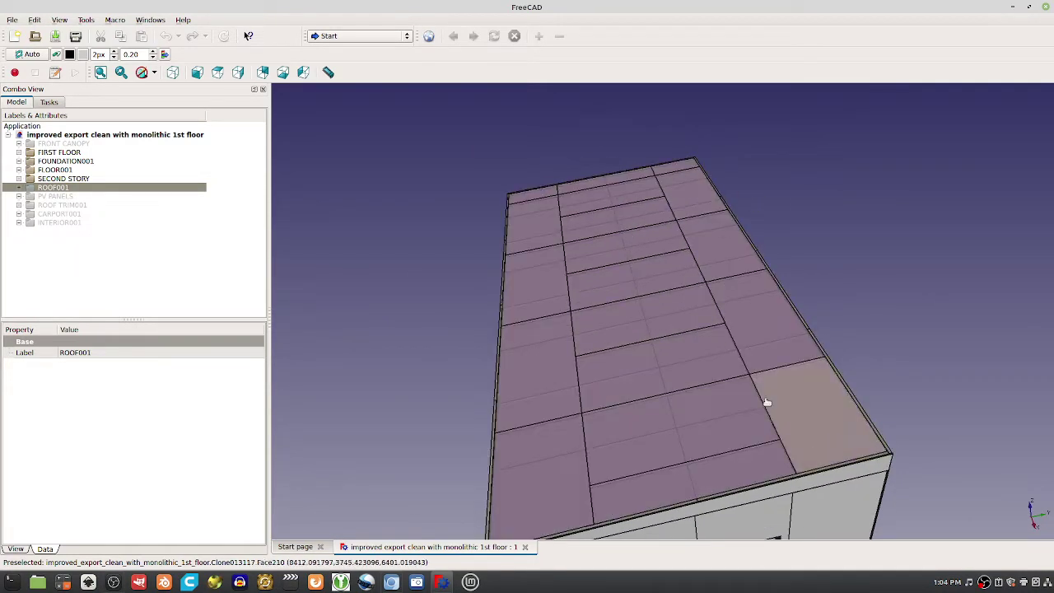
pyautogui.click(20, 188)
# - Hide the ROOF001 layers one by one to expose the roof box
pyautogui.click(69, 197)
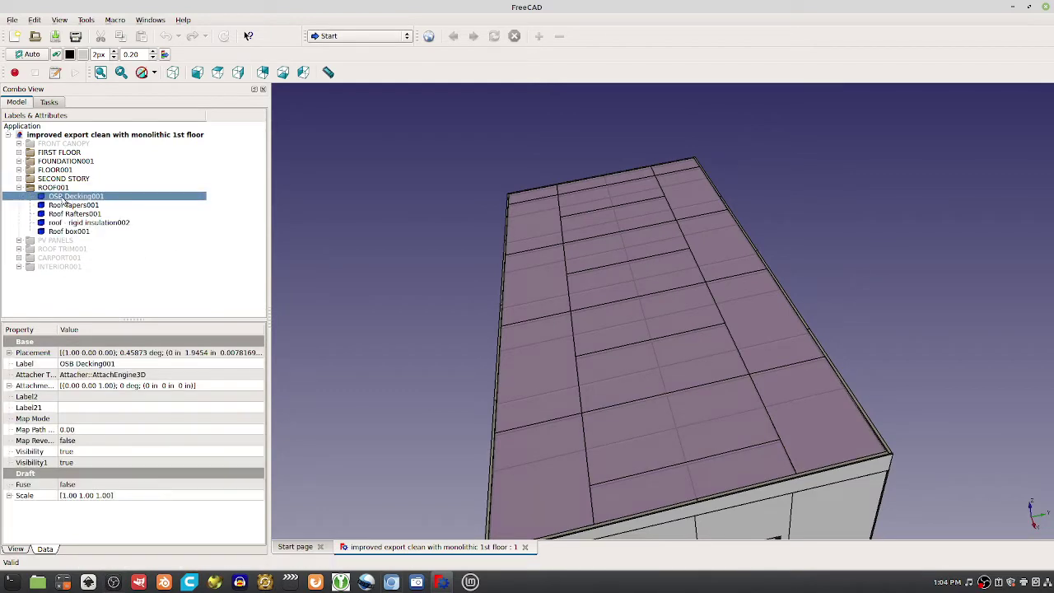
pyautogui.press('space')
pyautogui.click(63, 205)
pyautogui.press('space')
pyautogui.click(59, 214)
pyautogui.press('space')
pyautogui.click(57, 223)
pyautogui.press('space')
pyautogui.click(56, 231)
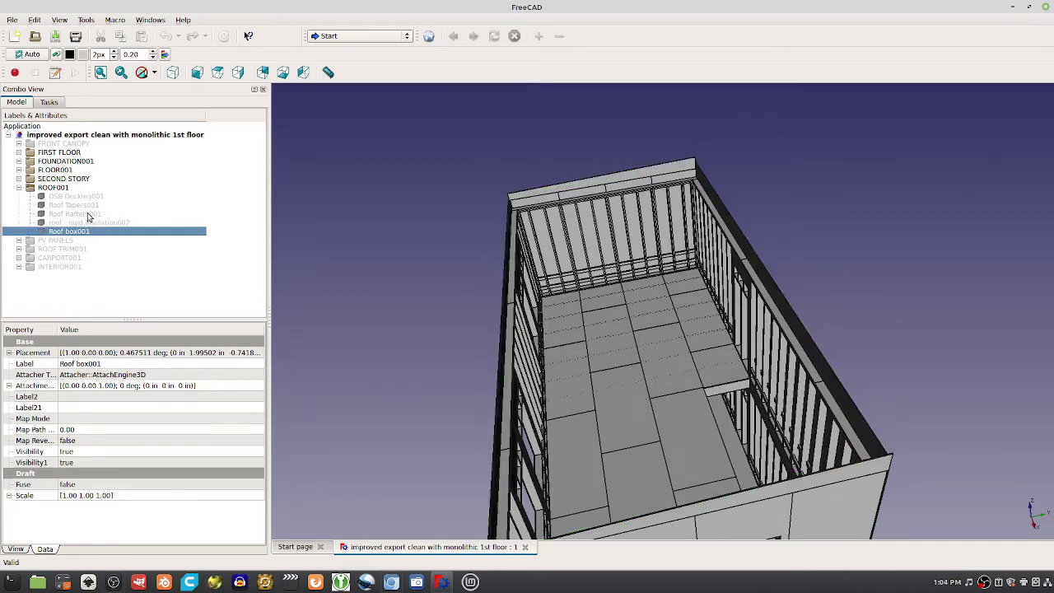
# - Show the rafters, tapers, OSB decking, rigid insulation and roof box again, in that order
pyautogui.click(88, 214)
pyautogui.press('space')
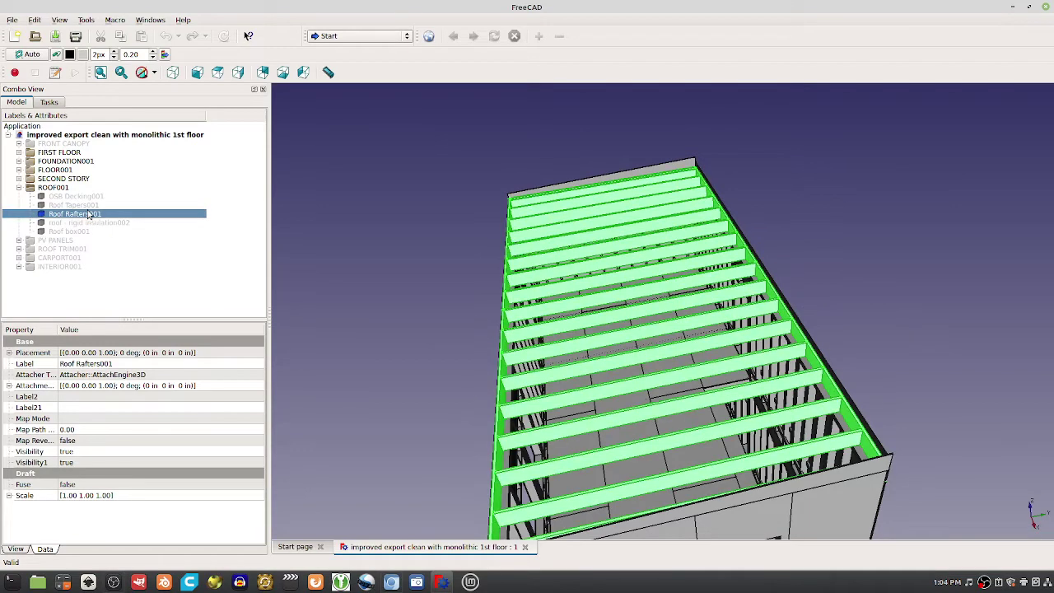
pyautogui.click(85, 205)
pyautogui.press('space')
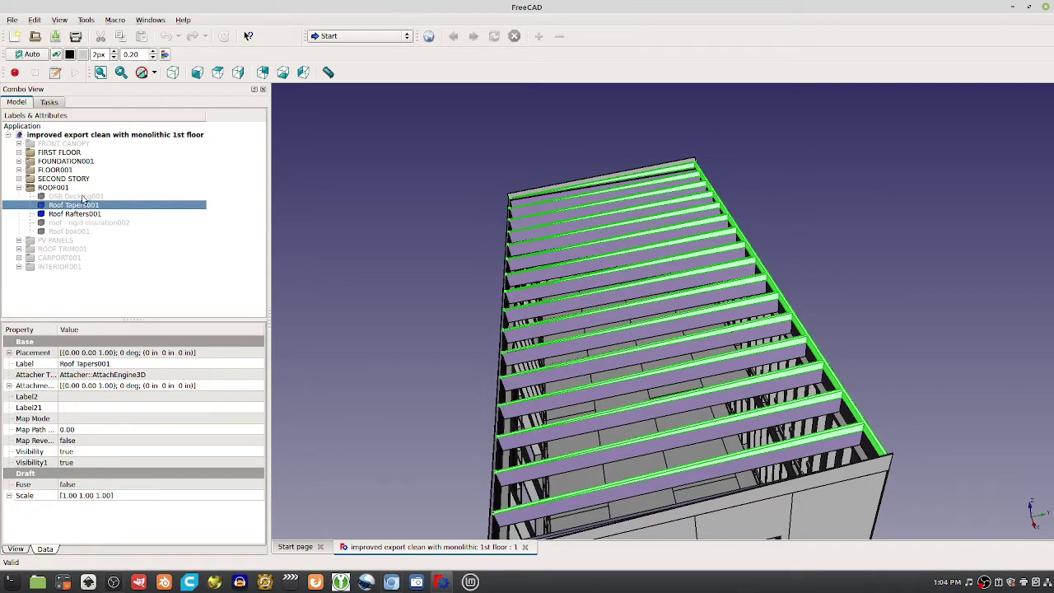
pyautogui.click(82, 196)
pyautogui.press('space')
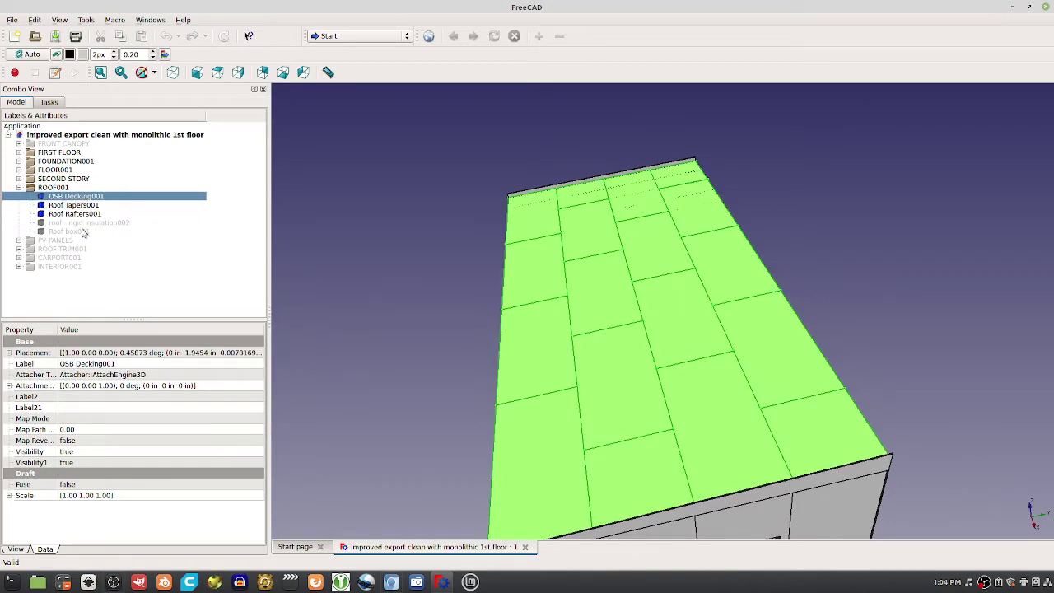
pyautogui.click(83, 223)
pyautogui.press('space')
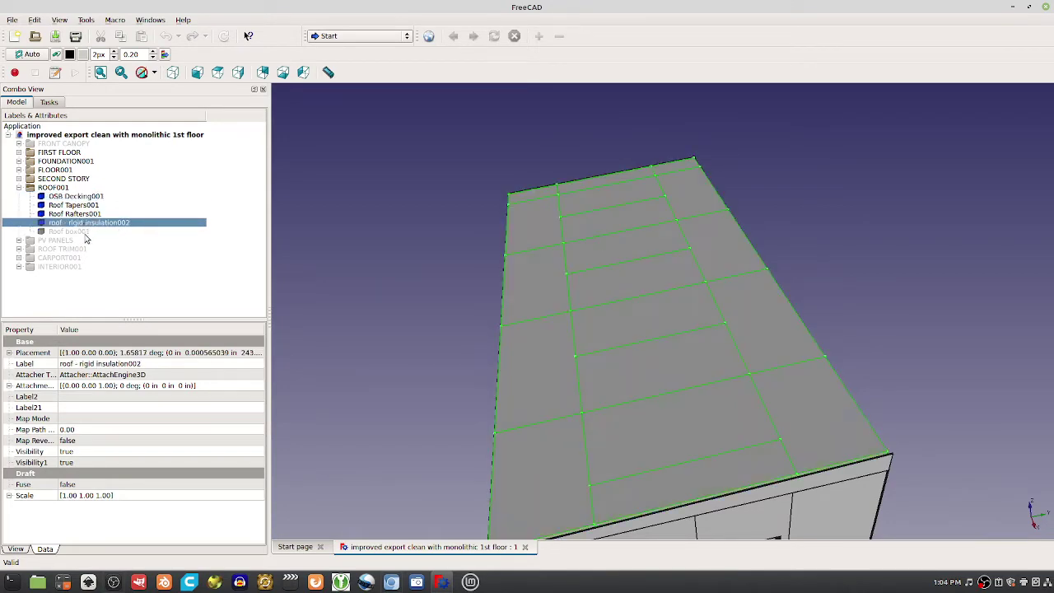
pyautogui.click(68, 231)
pyautogui.press('space')
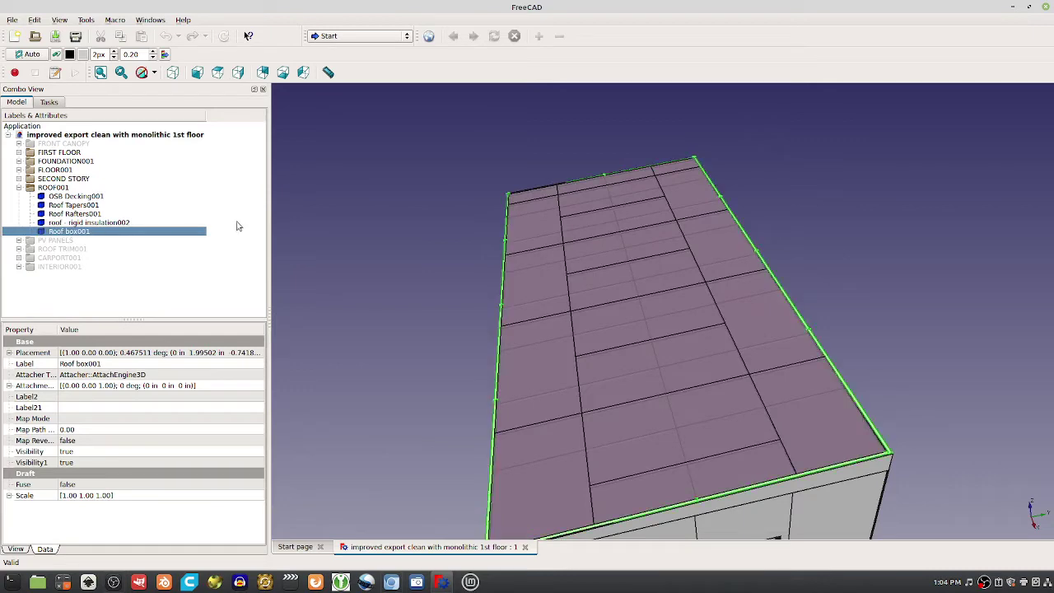
pyautogui.moveTo(793, 266); pyautogui.dragTo(787, 243, button='middle')
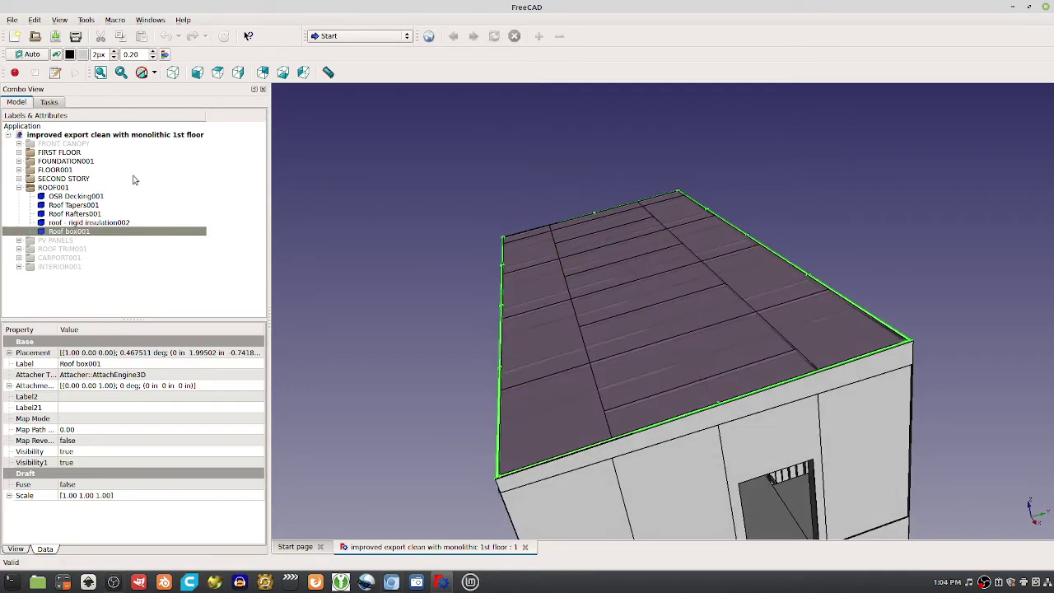
# - Show the PV PANELS group and inspect the panels on the roof up close and from above
pyautogui.click(29, 188)
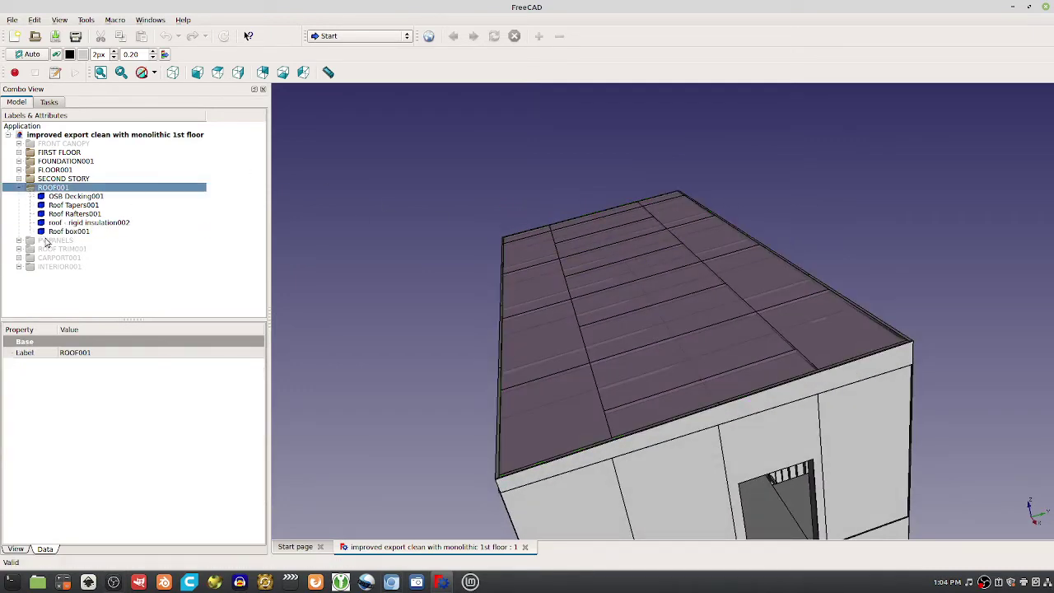
pyautogui.click(45, 240)
pyautogui.press('space')
pyautogui.moveTo(560, 305); pyautogui.dragTo(682, 305, button='middle')
pyautogui.scroll(3, 726, 259)
pyautogui.moveTo(726, 258); pyautogui.dragTo(395, 222, button='middle')
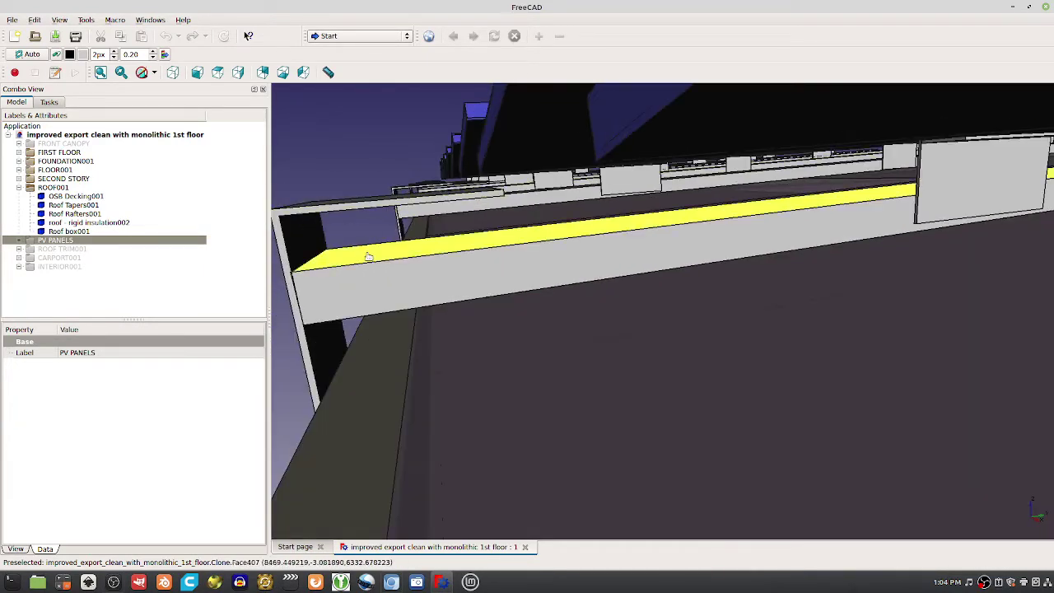
pyautogui.press('0')
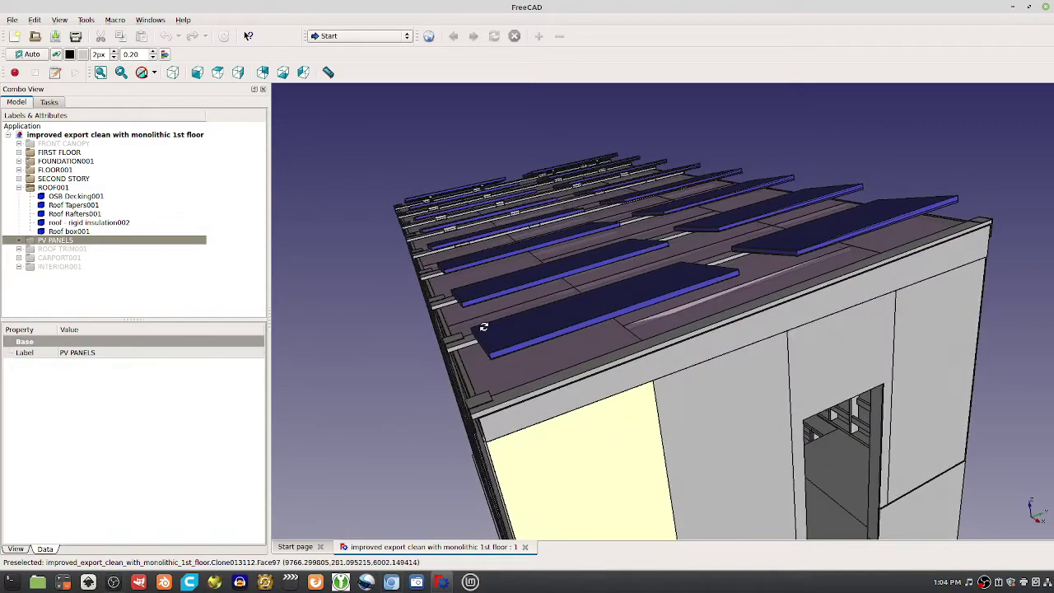
# - Display the ROOF TRIM001 and CARPORT001 groups, orbiting to see the carport beside the house
pyautogui.click(70, 249)
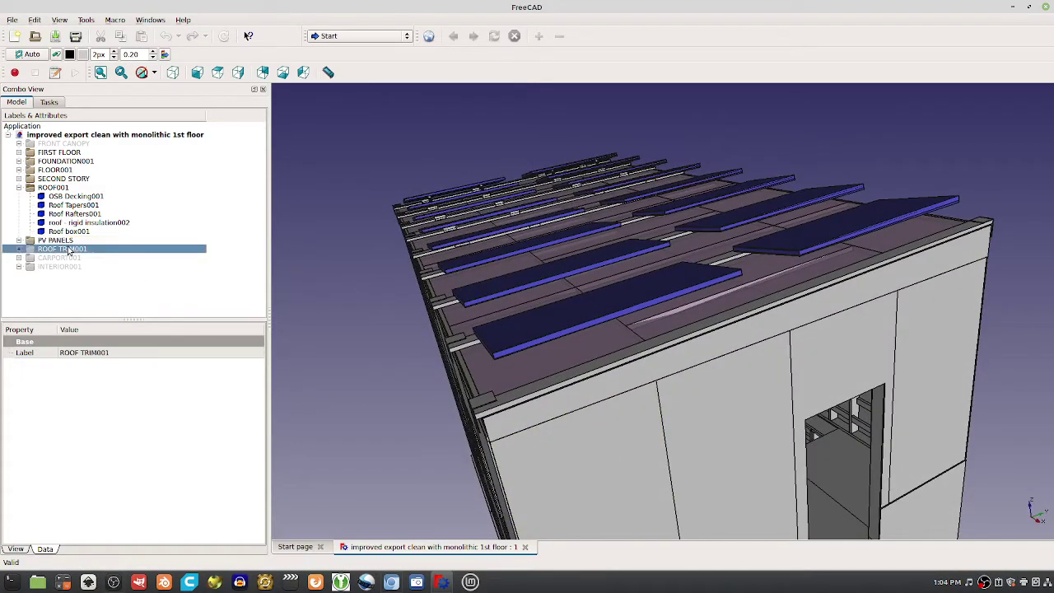
pyautogui.moveTo(482, 278); pyautogui.dragTo(696, 351, button='middle')
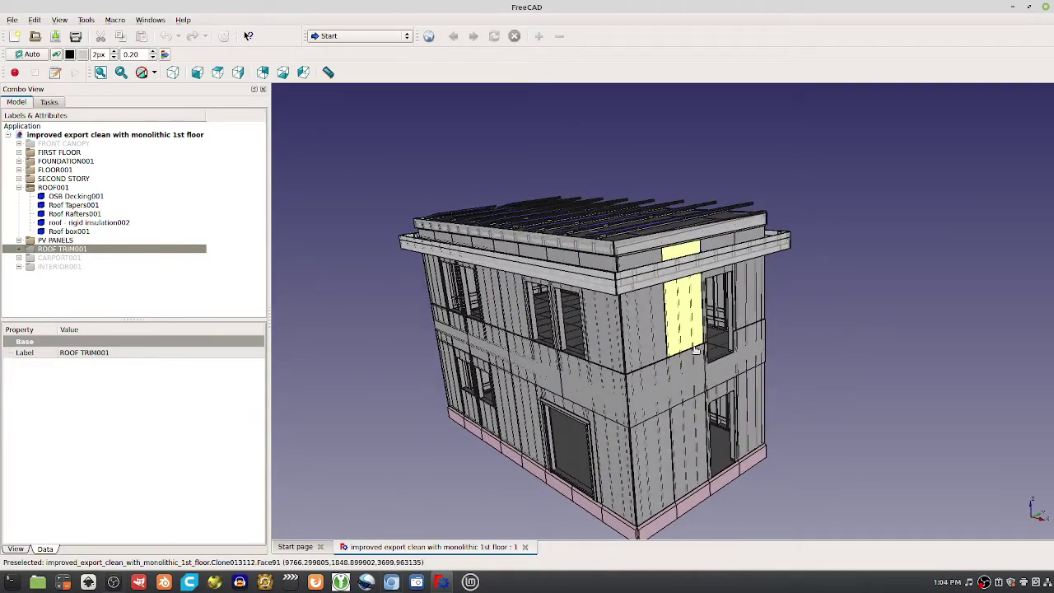
pyautogui.click(50, 258)
pyautogui.press('space')
pyautogui.moveTo(814, 445); pyautogui.dragTo(847, 428, button='middle')
pyautogui.click(58, 266)
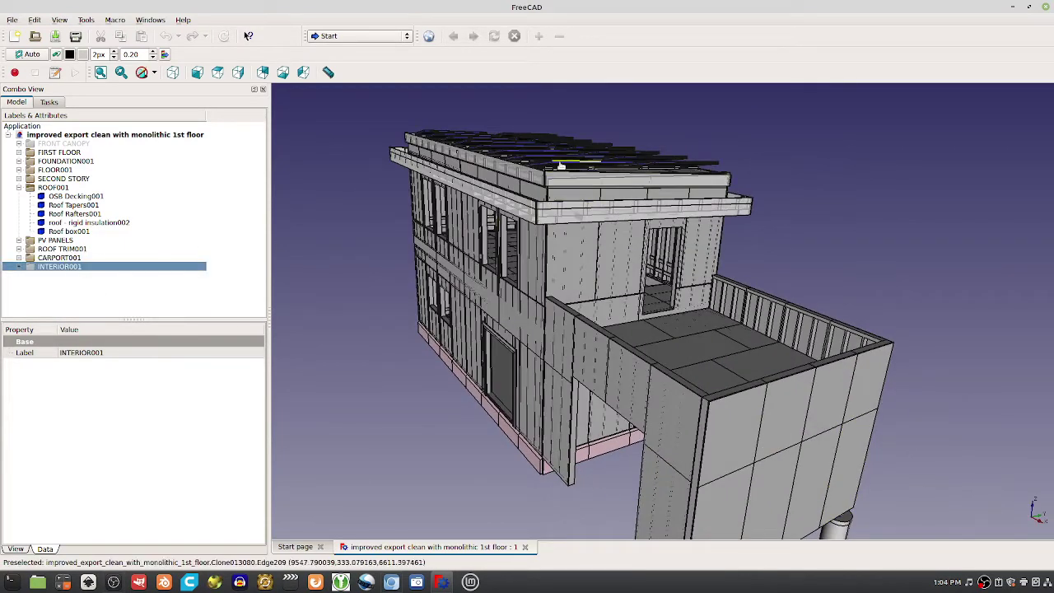
# - Hide the carport, trim, PV panels and all building levels so only INTERIOR001 remains
pyautogui.keyDown('shift'); pyautogui.click(62, 250); pyautogui.keyUp('shift')
pyautogui.press('space')
pyautogui.click(52, 239)
pyautogui.press('space')
pyautogui.click(47, 187)
pyautogui.press('space')
pyautogui.click(47, 178)
pyautogui.press('space')
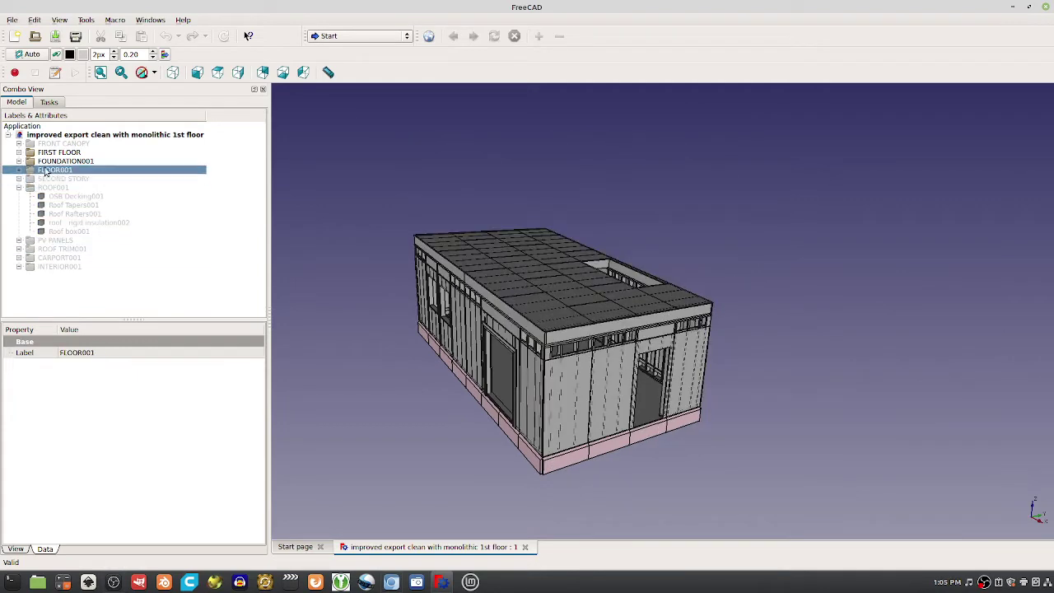
pyautogui.click(47, 170)
pyautogui.press('space')
pyautogui.click(47, 161)
pyautogui.press('space')
pyautogui.click(47, 153)
pyautogui.press('space')
pyautogui.click(47, 266)
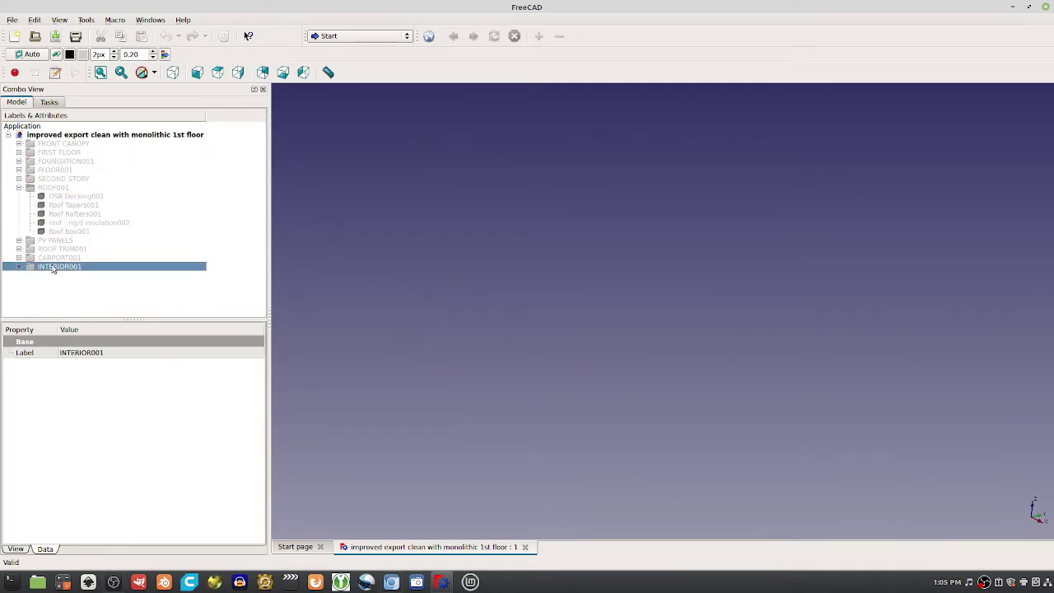
pyautogui.press('space')
# - Orbit around the interior walls, cabinetry and stairs, then hide INTERIOR001 too
pyautogui.moveTo(437, 304); pyautogui.dragTo(461, 312, button='middle')
pyautogui.moveTo(493, 346); pyautogui.dragTo(437, 337, button='middle')
pyautogui.scroll(3, 548, 311)
pyautogui.moveTo(547, 311); pyautogui.dragTo(299, 399, button='middle')
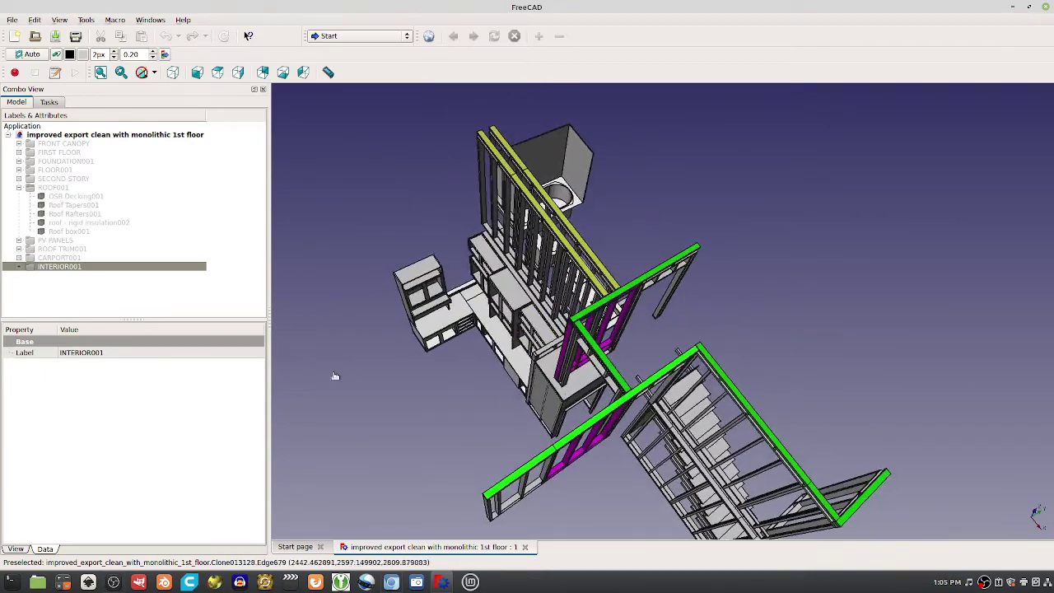
pyautogui.moveTo(765, 337); pyautogui.dragTo(484, 338, button='middle')
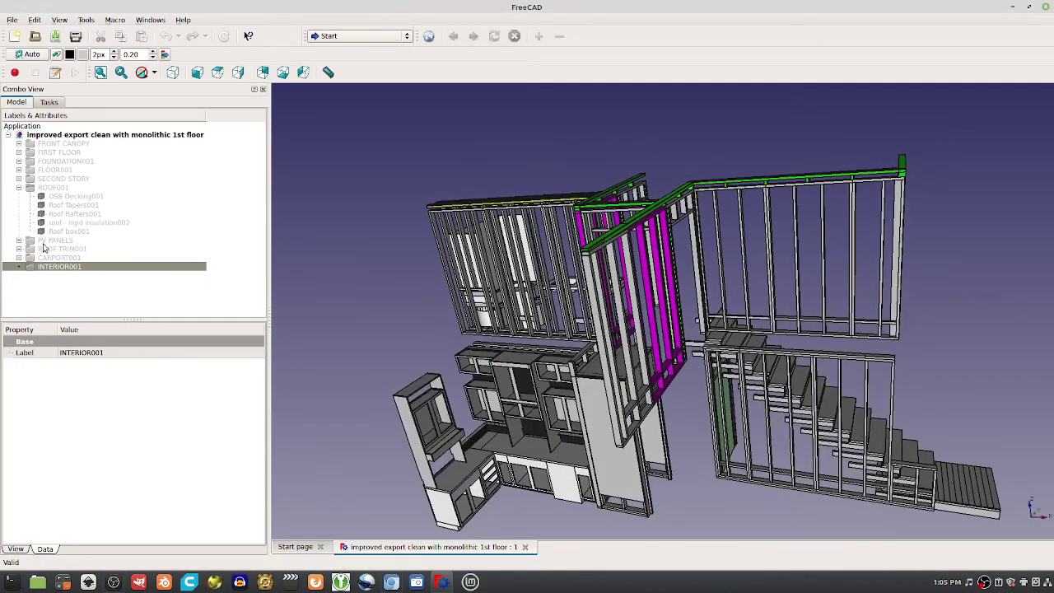
pyautogui.click(47, 270)
pyautogui.press('space')
# - Toggle FLOOR001 on and off, then show the FIRST FLOOR and SECOND STORY groups
pyautogui.click(65, 170)
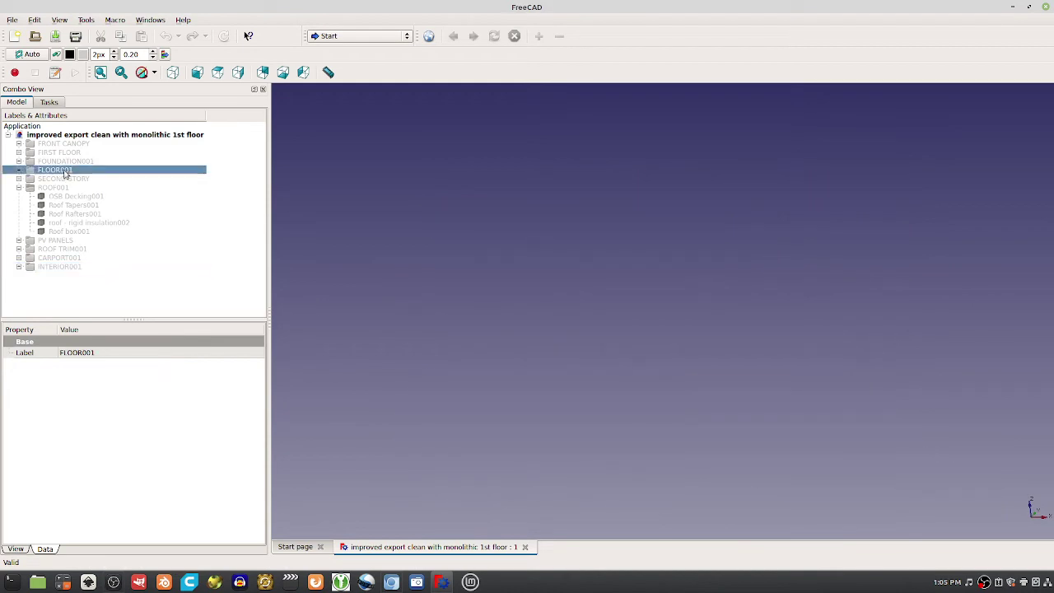
pyautogui.press('space')
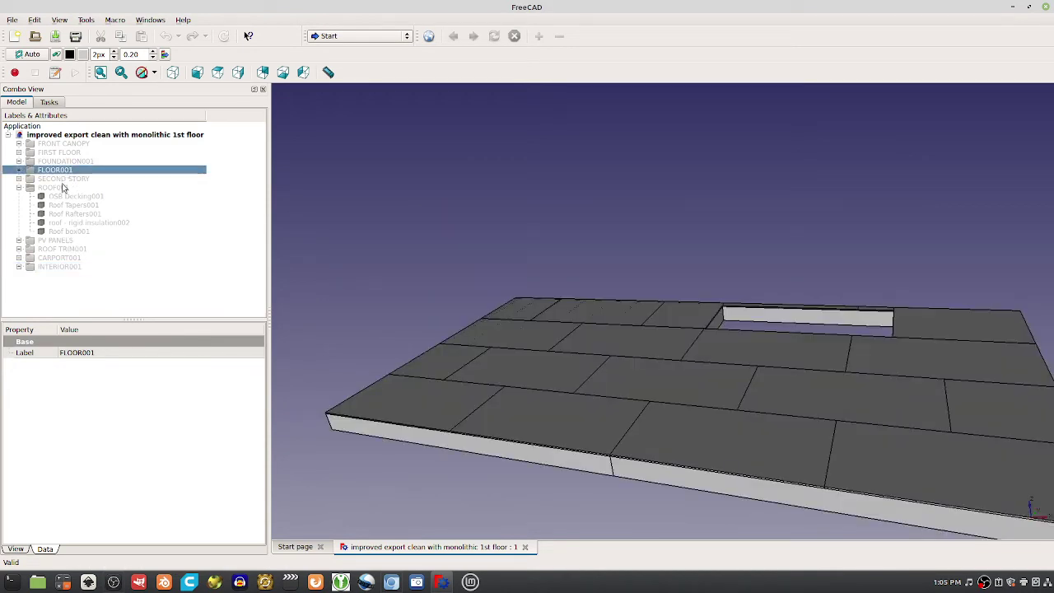
pyautogui.click(18, 188)
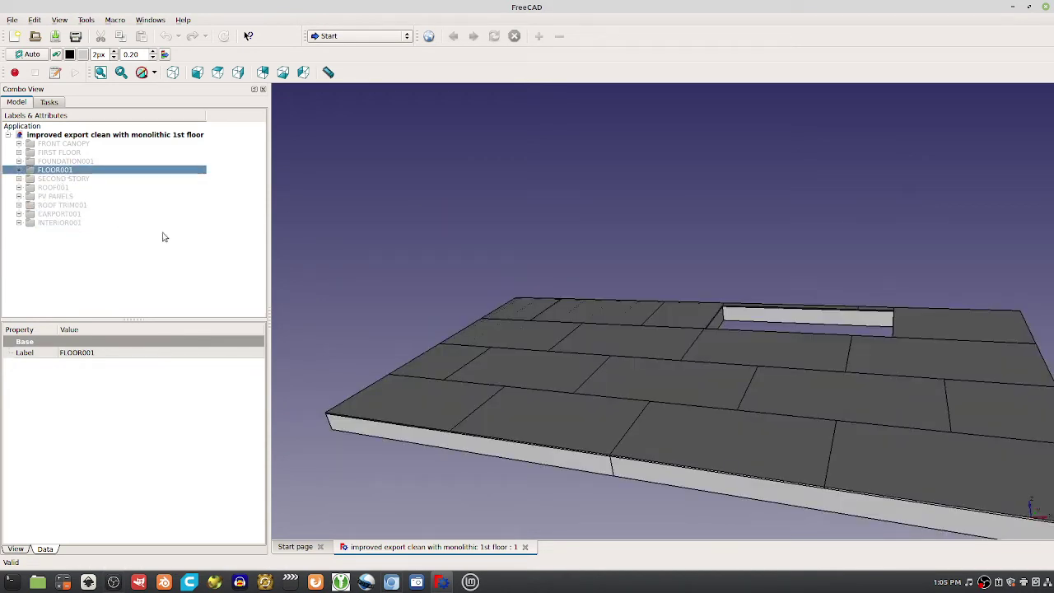
pyautogui.press('space')
pyautogui.click(67, 152)
pyautogui.press('space')
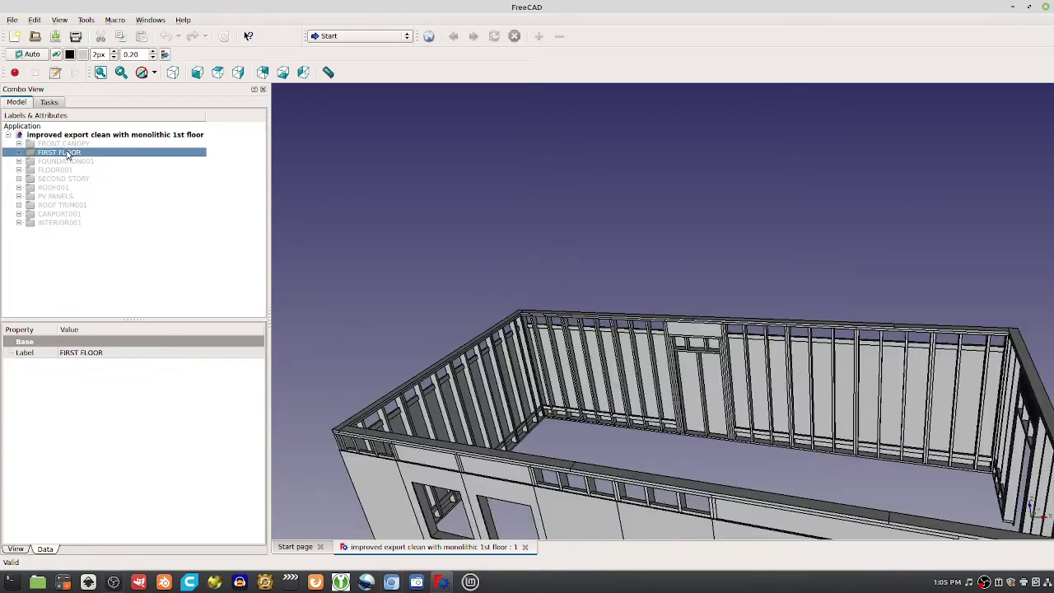
pyautogui.click(70, 179)
# - Select the first-floor sheathed walls and orbit the house to see the second-floor interior
pyautogui.scroll(5, 527, 271)
pyautogui.scroll(-10, 501, 237)
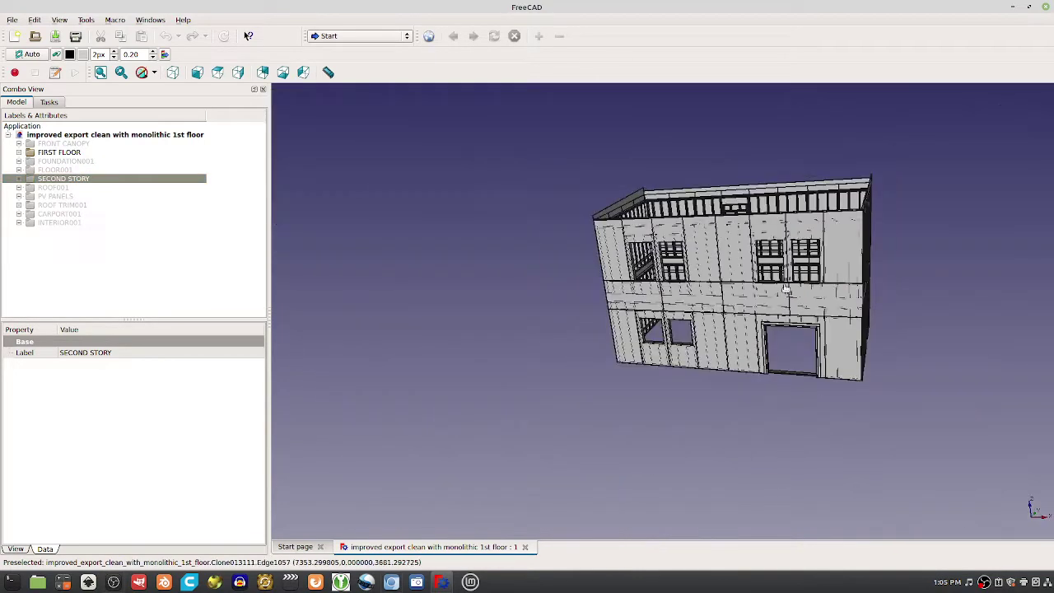
pyautogui.moveTo(501, 236); pyautogui.dragTo(633, 300, button='middle')
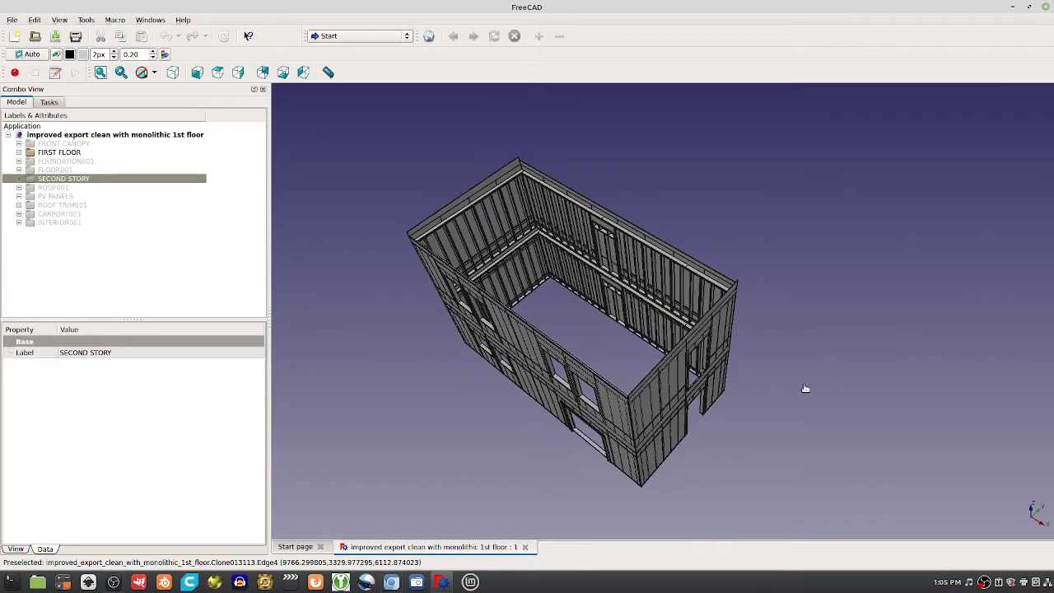
pyautogui.moveTo(630, 411); pyautogui.dragTo(657, 414, button='middle')
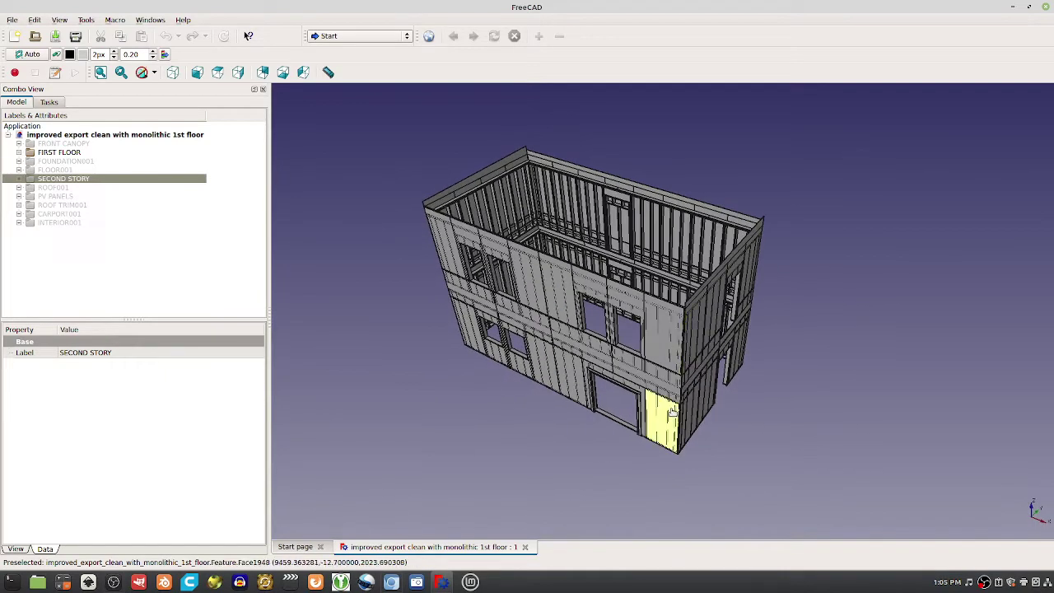
pyautogui.click(692, 409)
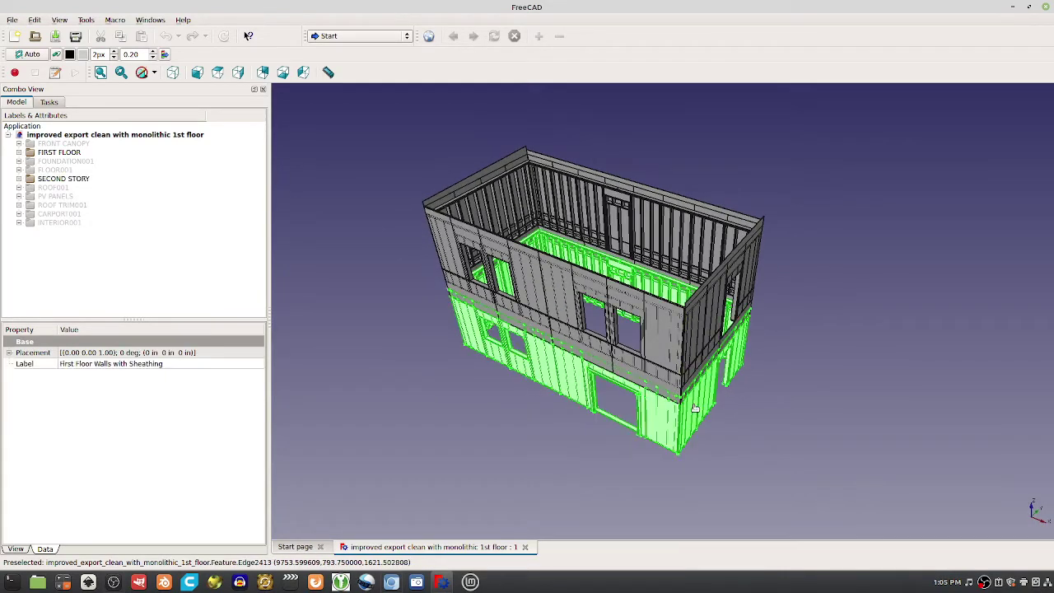
pyautogui.moveTo(694, 407); pyautogui.dragTo(623, 414, button='middle')
pyautogui.moveTo(711, 401); pyautogui.dragTo(682, 387, button='middle')
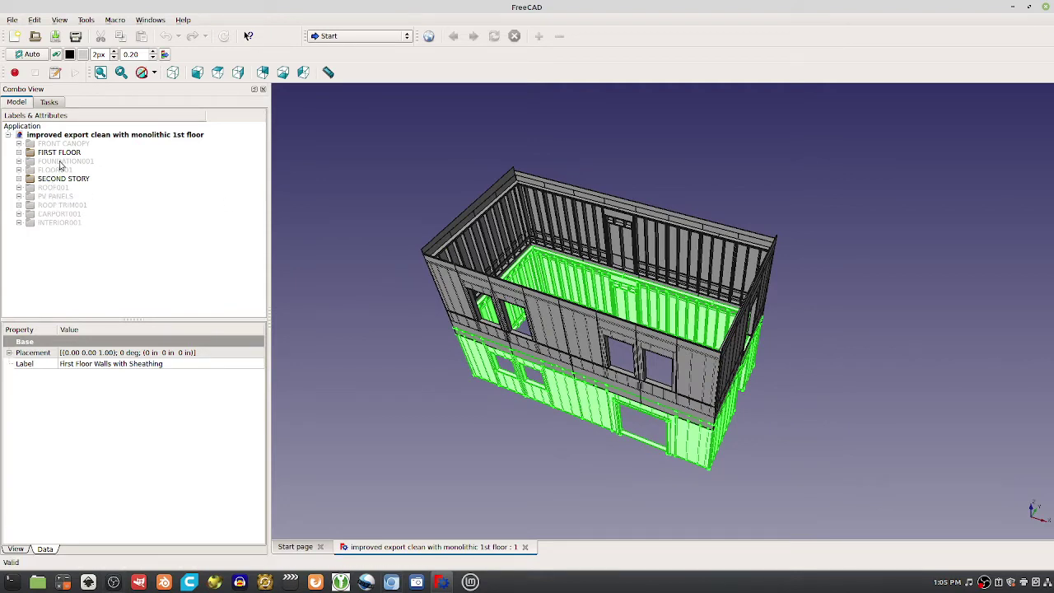
# - Show the INTERIOR001 framing and orbit down onto the first floor
pyautogui.click(59, 223)
pyautogui.press('space')
pyautogui.moveTo(832, 320); pyautogui.dragTo(639, 363, button='middle')
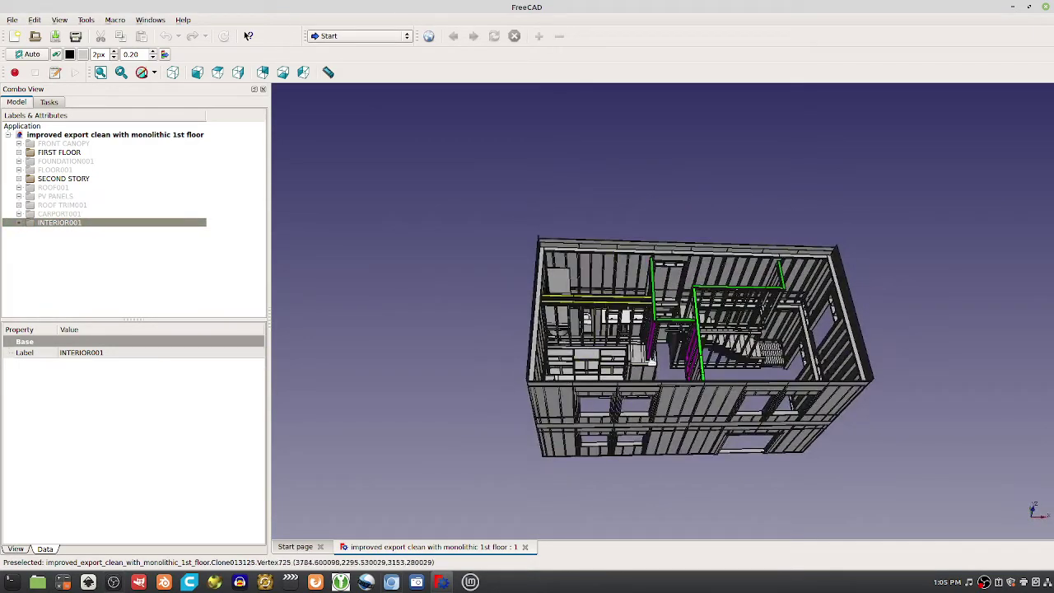
pyautogui.press('space')
pyautogui.press('space')
pyautogui.click(700, 404)
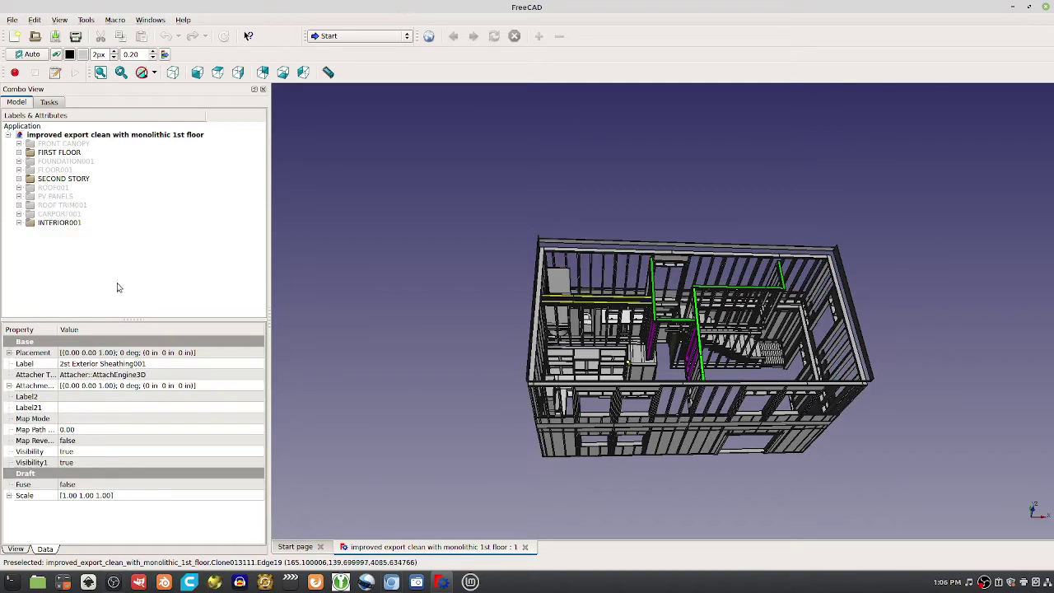
pyautogui.click(62, 179)
pyautogui.moveTo(568, 325); pyautogui.dragTo(587, 329, button='middle')
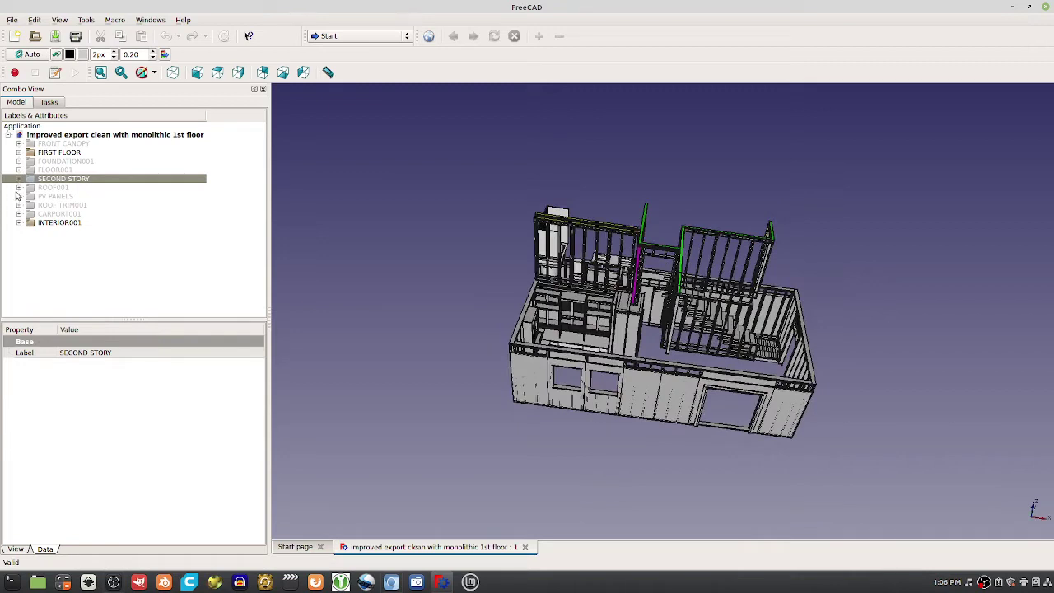
# - Hide the First Floor Walls with Sheathing, FLOOR001 and FIRST FLOOR groups
pyautogui.click(19, 152)
pyautogui.click(66, 162)
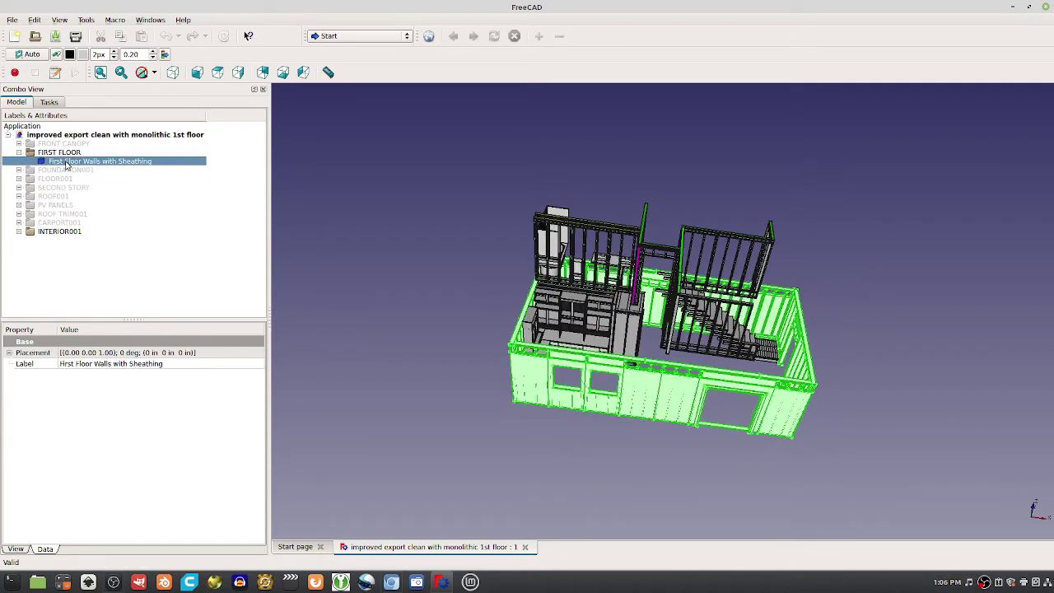
pyautogui.press('space')
pyautogui.press('space')
pyautogui.press('space')
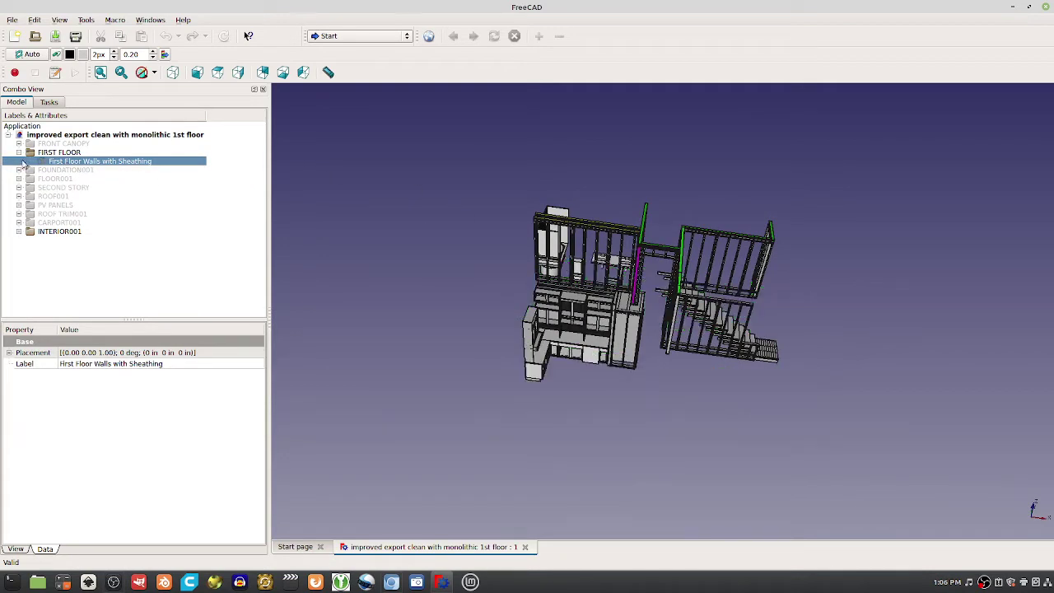
pyautogui.click(35, 179)
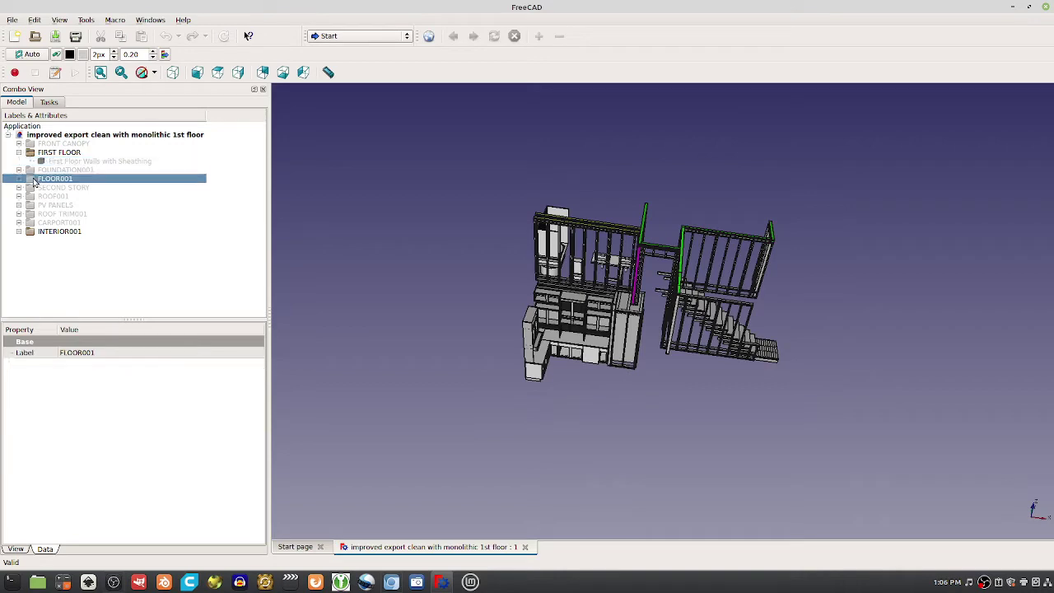
pyautogui.press('space')
pyautogui.press('space')
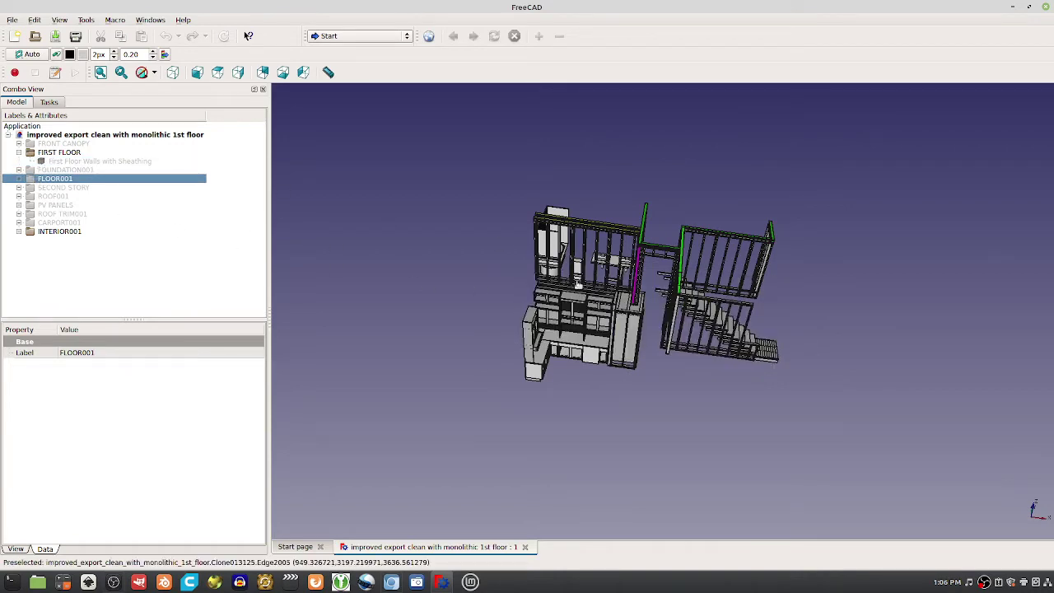
pyautogui.click(56, 154)
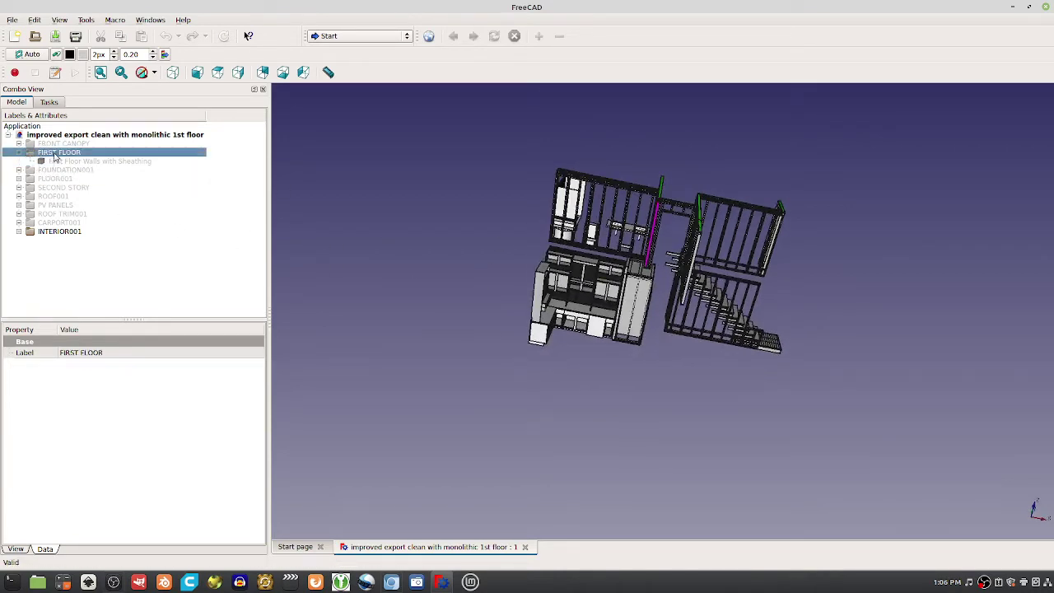
pyautogui.press('space')
pyautogui.press('space')
pyautogui.moveTo(687, 403); pyautogui.dragTo(729, 424)
# - Orbit the interior framing, selecting 2nd Floor Interior Walls001, to view the stairs
pyautogui.click(59, 231)
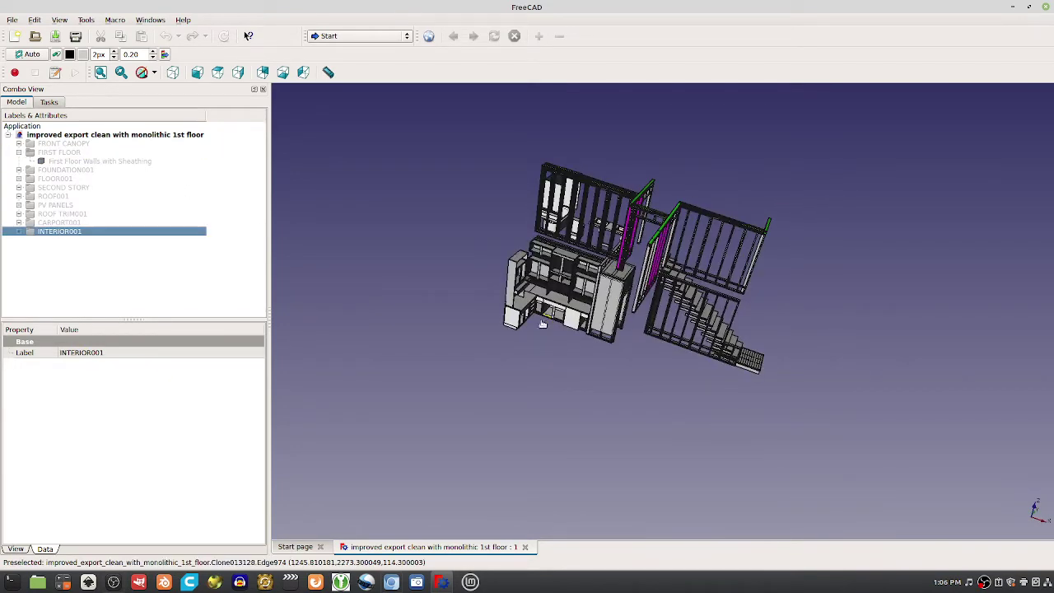
pyautogui.moveTo(538, 325); pyautogui.dragTo(774, 356)
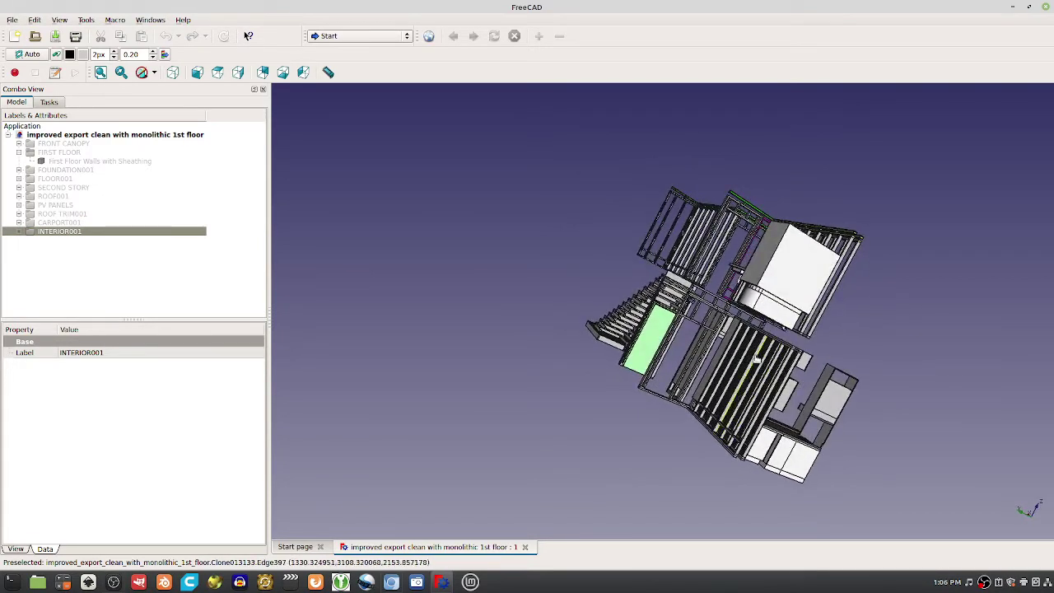
pyautogui.moveTo(695, 326); pyautogui.dragTo(586, 320)
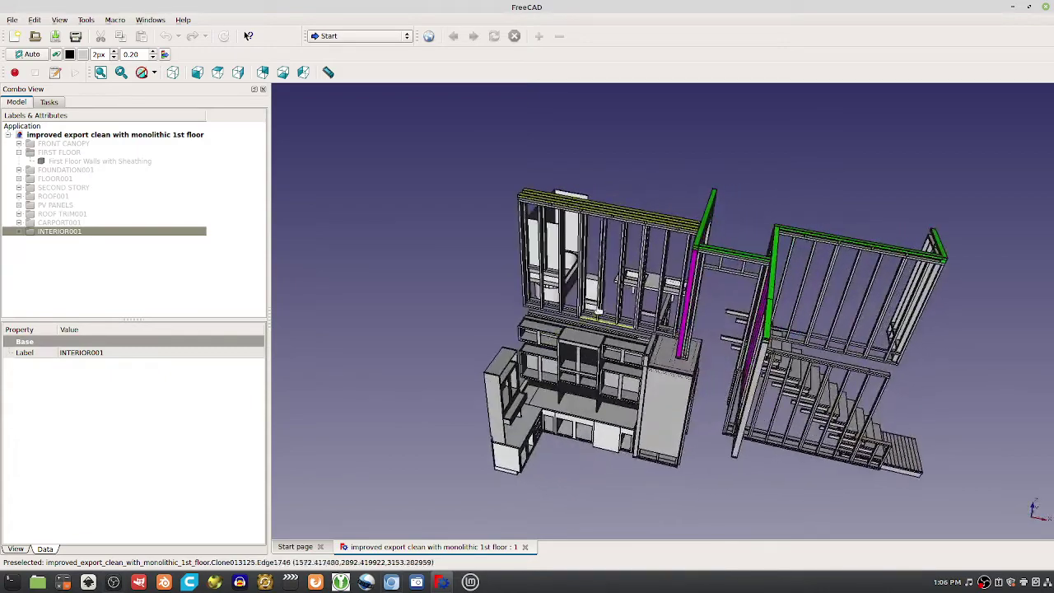
pyautogui.moveTo(580, 272); pyautogui.dragTo(573, 291)
pyautogui.click(574, 290)
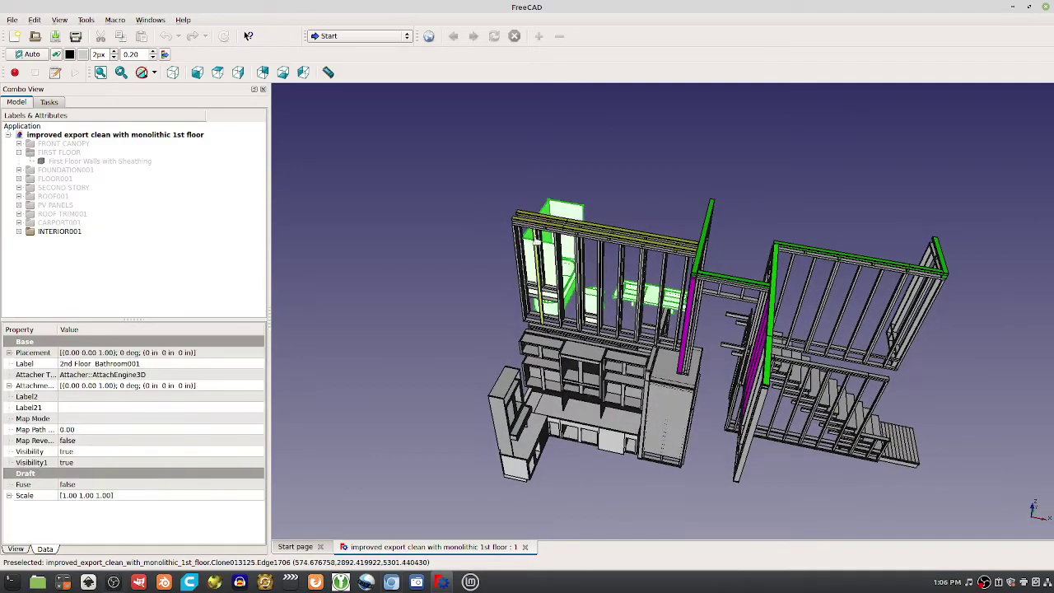
pyautogui.moveTo(761, 272); pyautogui.dragTo(556, 206)
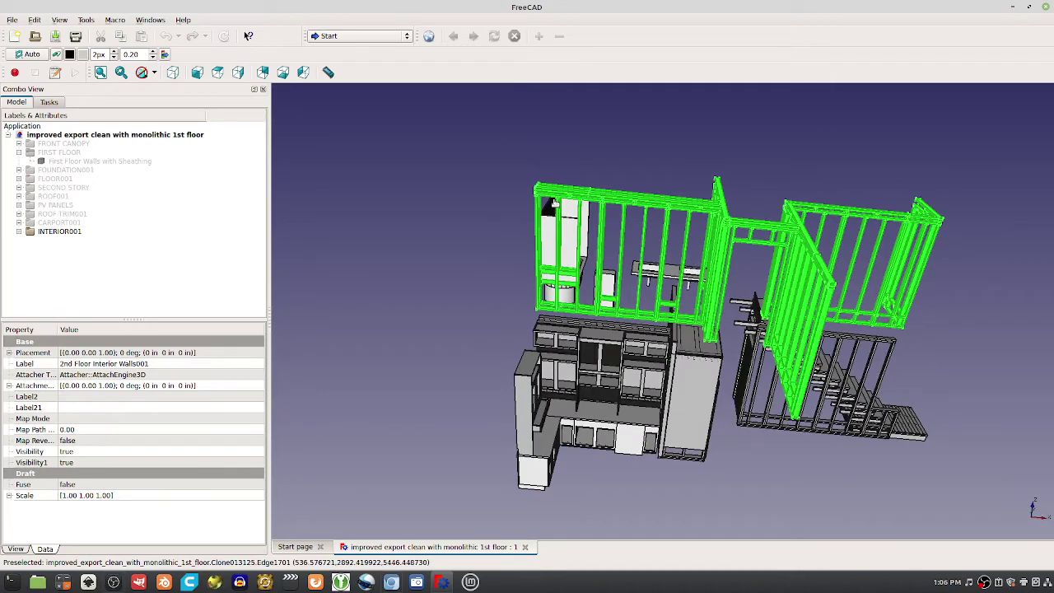
pyautogui.moveTo(560, 264); pyautogui.dragTo(515, 518)
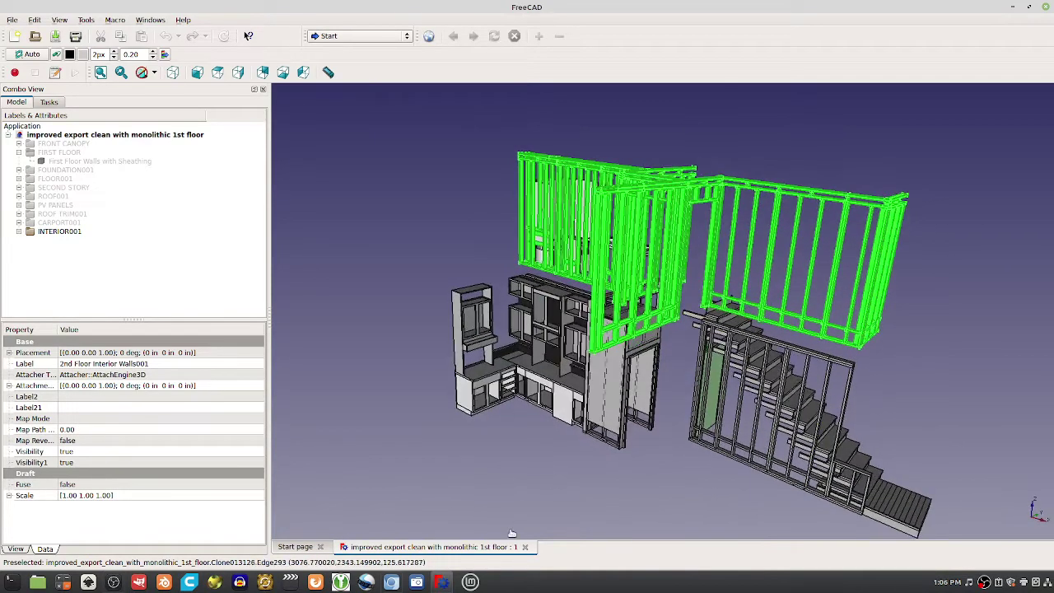
# - Bring the Seed Home v2 wiki page forward and highlight the Build Cheatsheets heading
pyautogui.doubleClick(556, 7)
pyautogui.click(1006, 161)
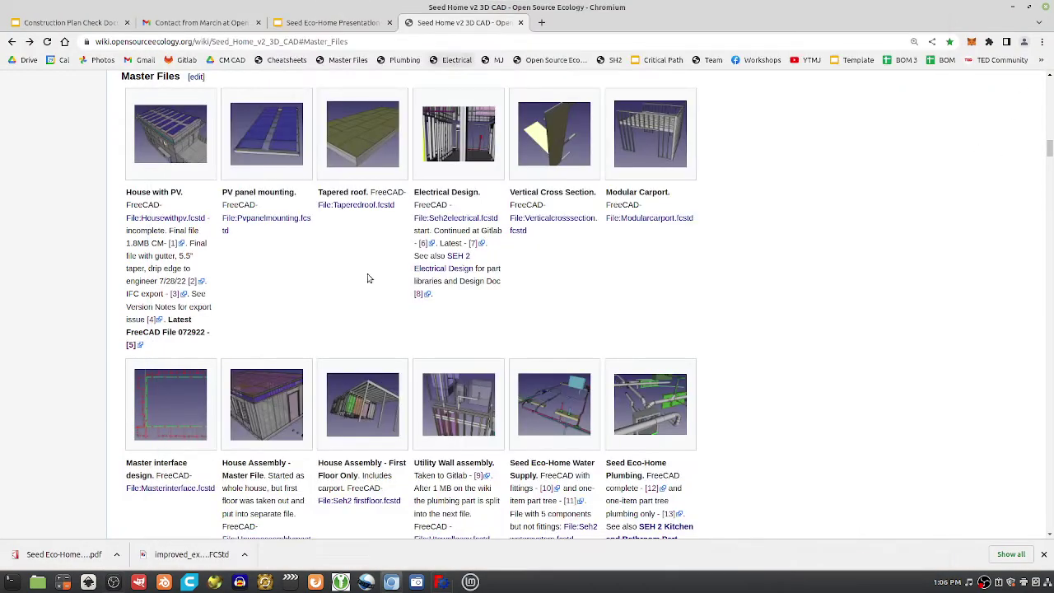
pyautogui.scroll(1, 346, 284)
pyautogui.scroll(-4, 313, 272)
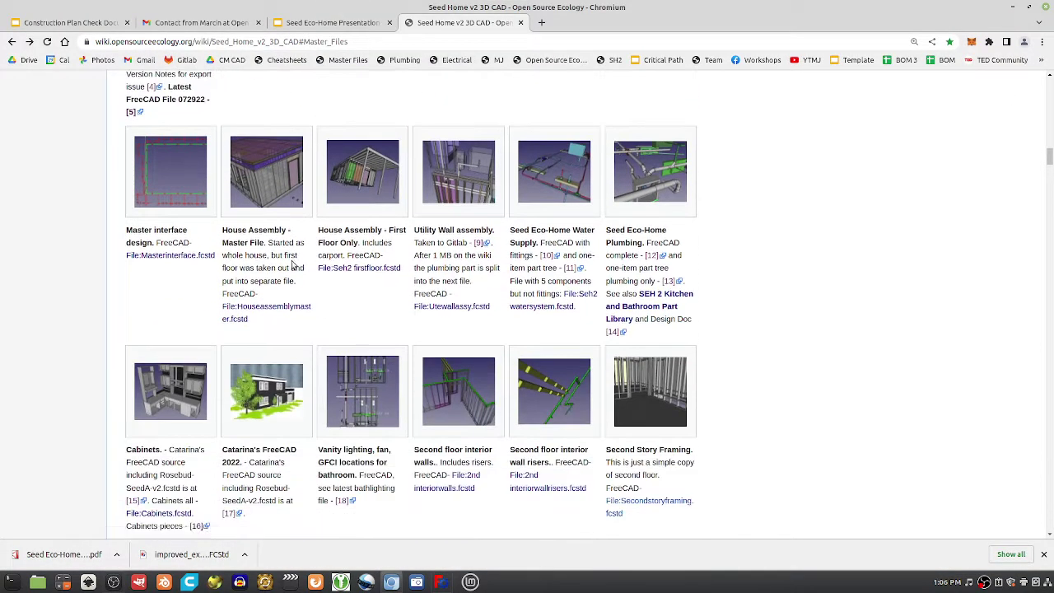
pyautogui.scroll(-8, 292, 265)
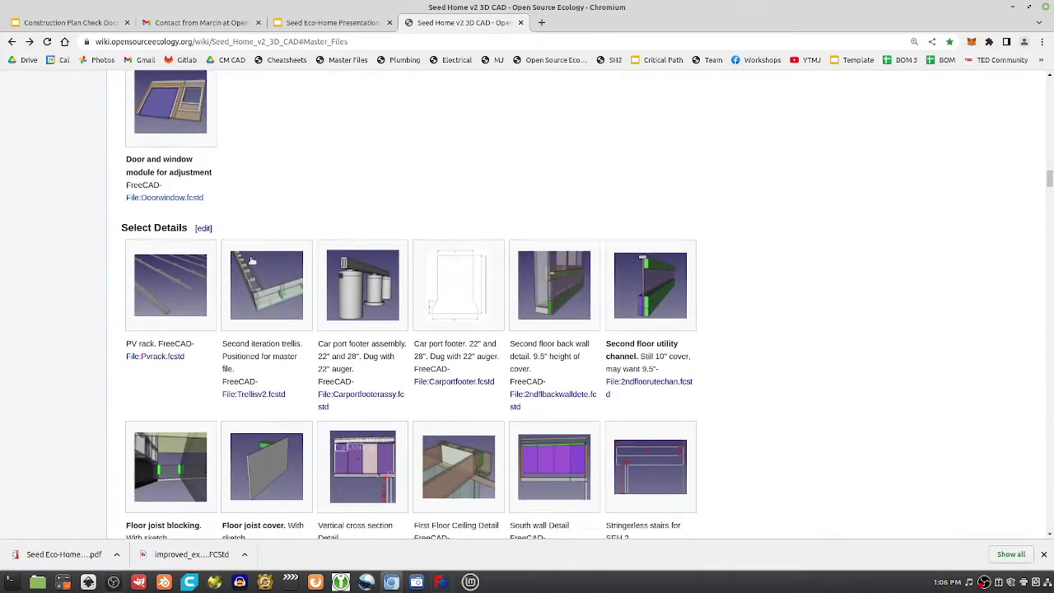
pyautogui.scroll(-7, 253, 262)
pyautogui.doubleClick(168, 196)
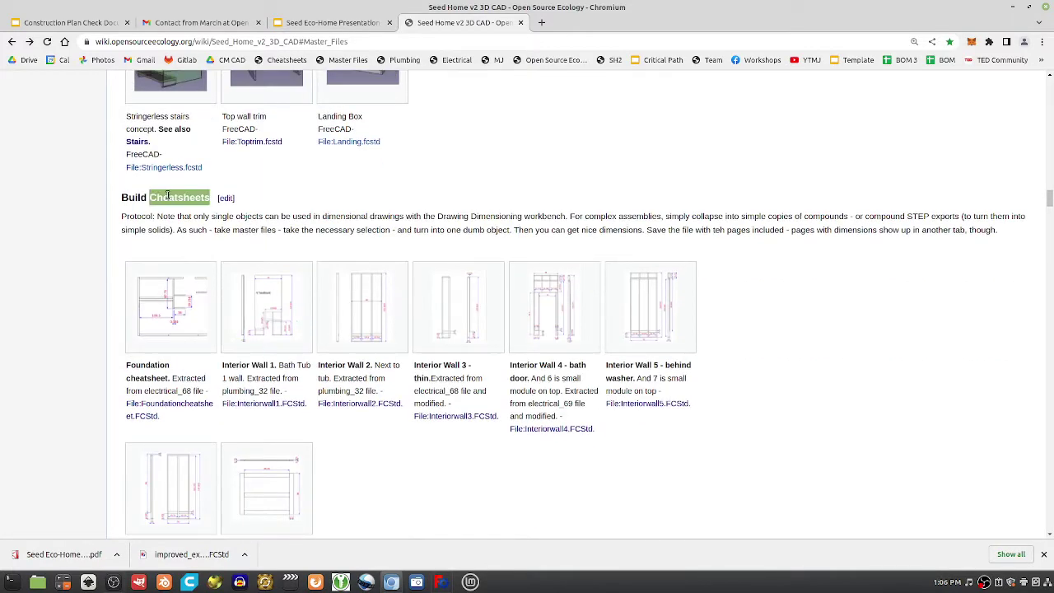
pyautogui.tripleClick(144, 197)
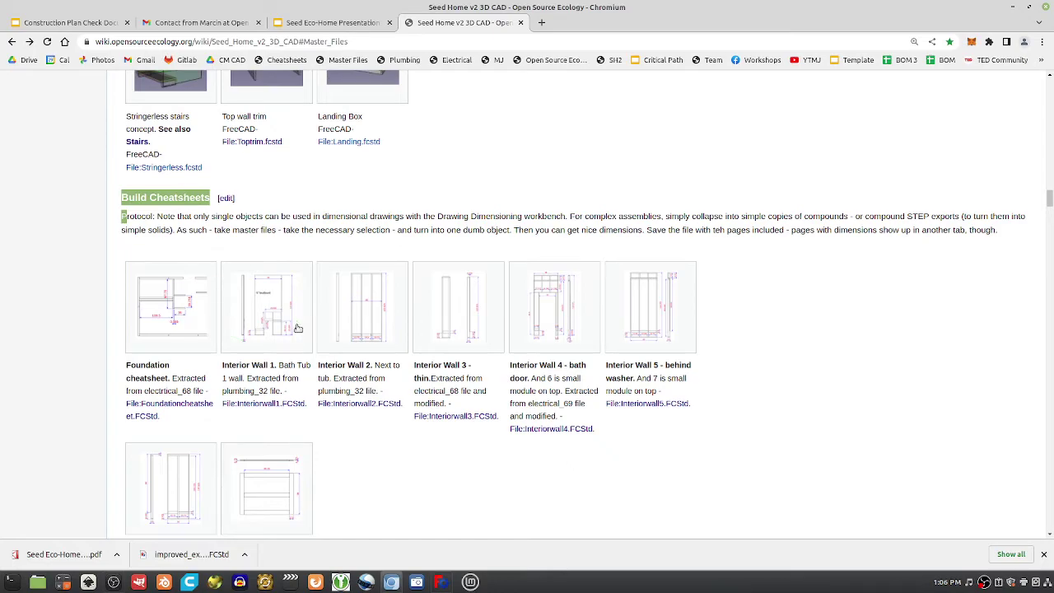
# - Scroll through the wall module galleries, highlighting the Second Floor Exterior heading
pyautogui.scroll(10, 299, 329)
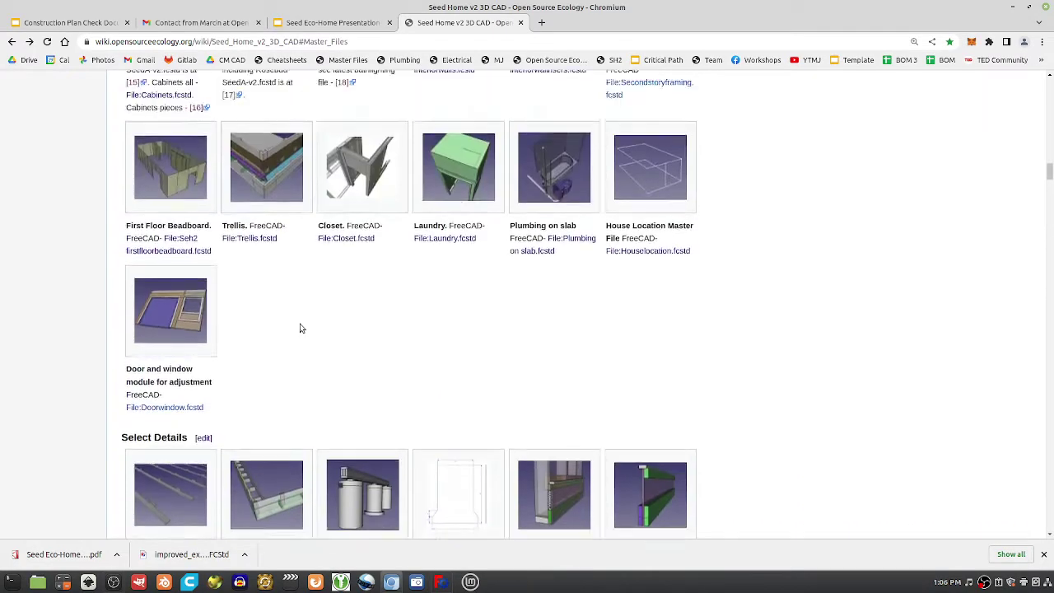
pyautogui.scroll(3, 299, 328)
pyautogui.scroll(-10, 299, 329)
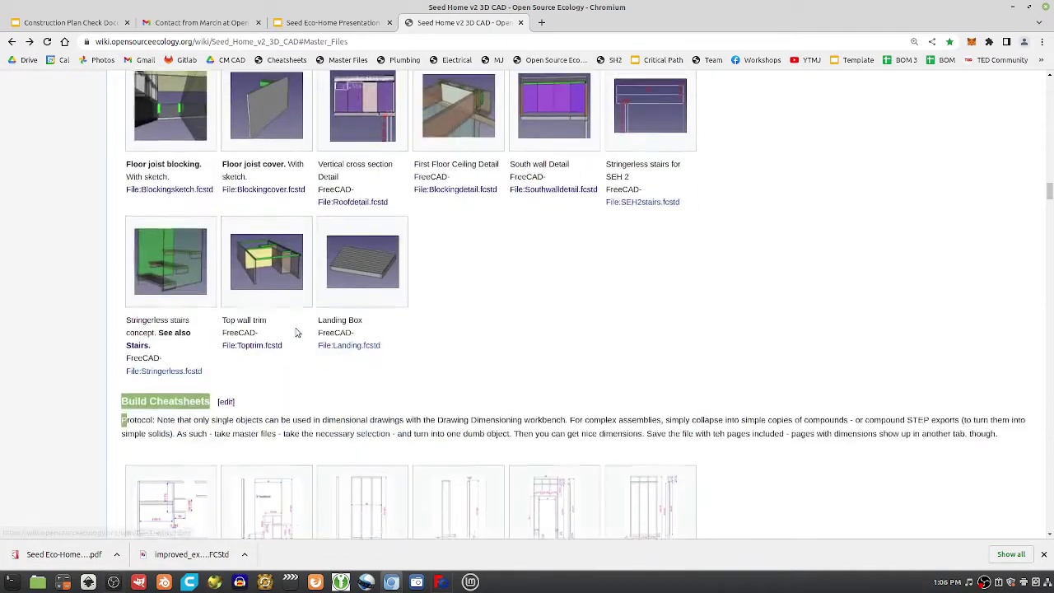
pyautogui.scroll(-10, 297, 331)
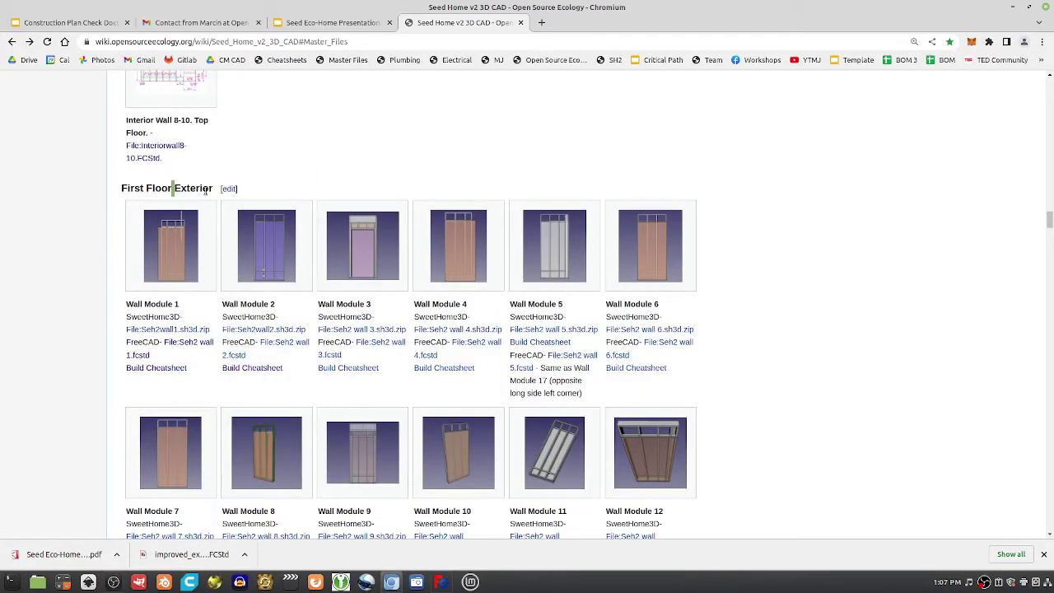
pyautogui.scroll(-10, 247, 363)
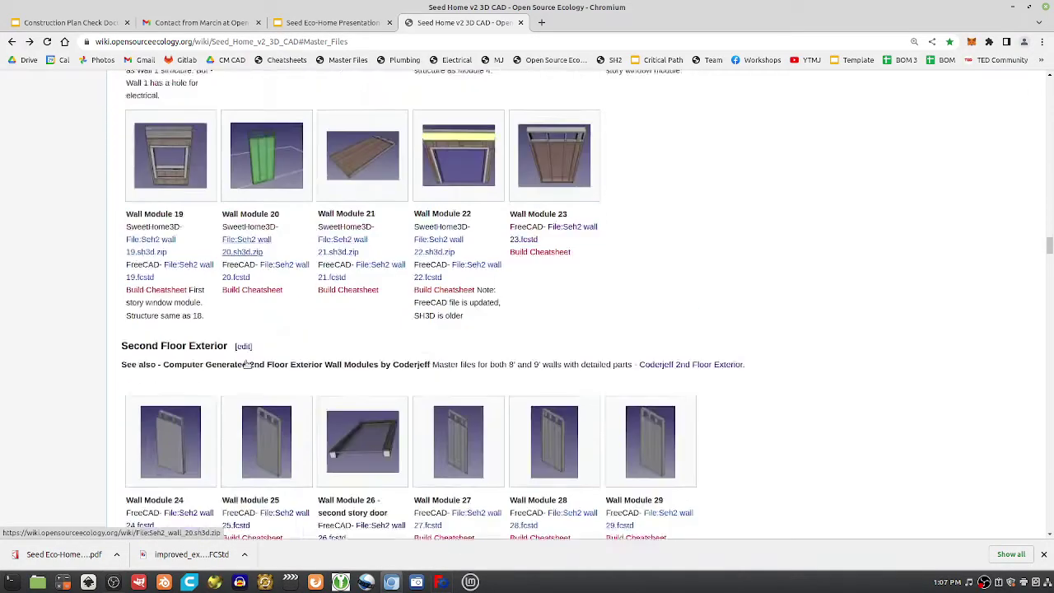
pyautogui.tripleClick(173, 248)
pyautogui.scroll(-2, 360, 306)
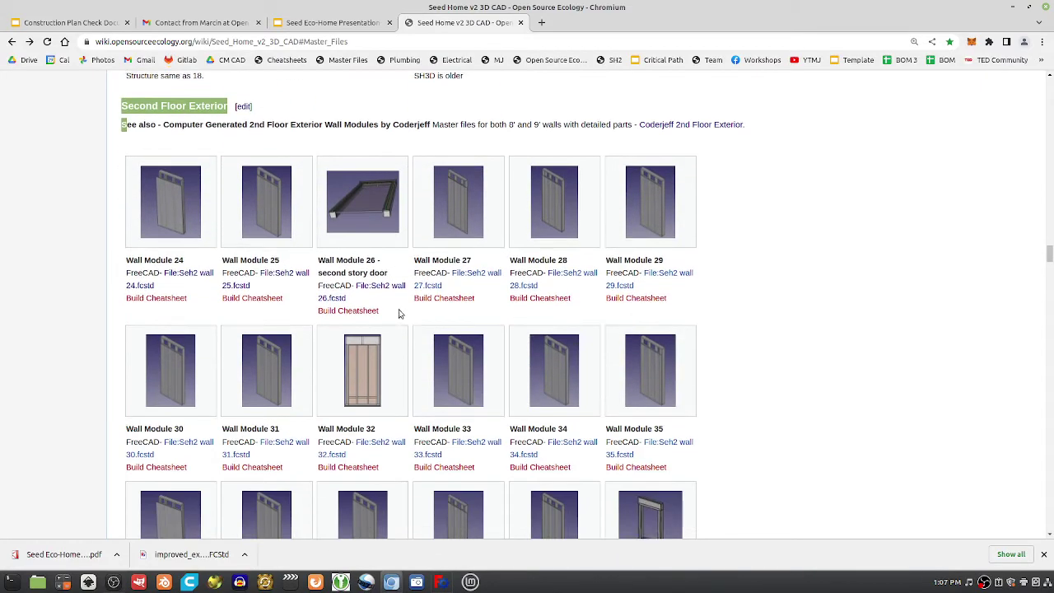
pyautogui.scroll(-5, 401, 314)
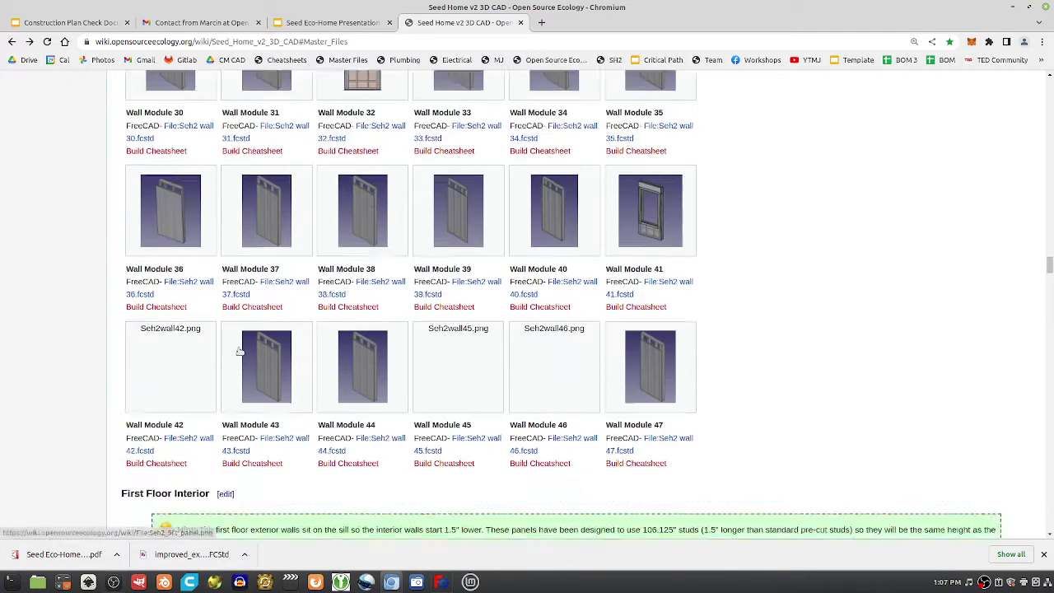
pyautogui.scroll(-3, 247, 345)
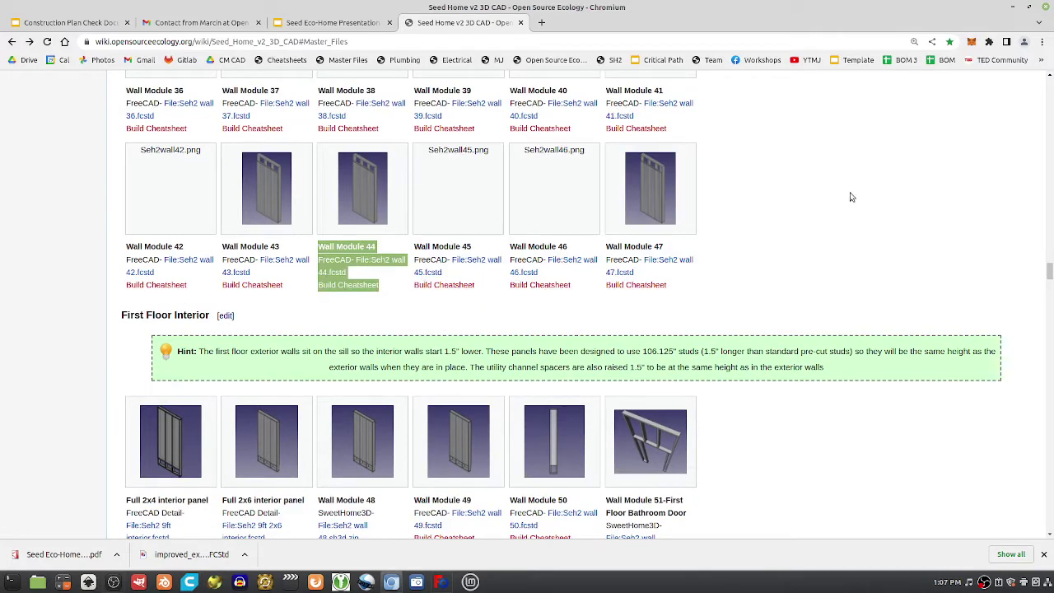
pyautogui.scroll(2, 958, 265)
pyautogui.scroll(2, 958, 265)
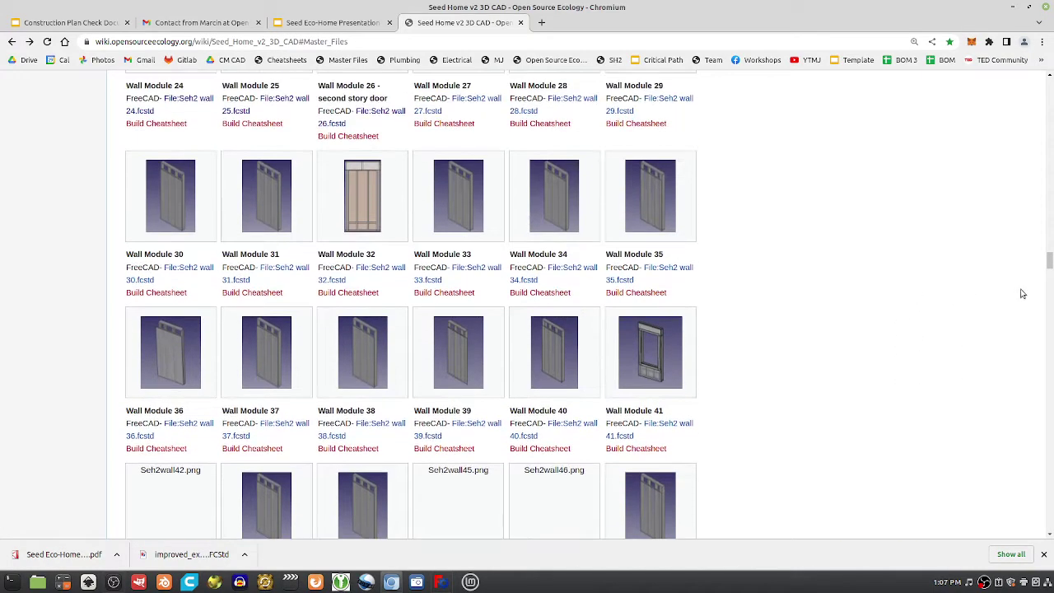
pyautogui.scroll(6, 597, 263)
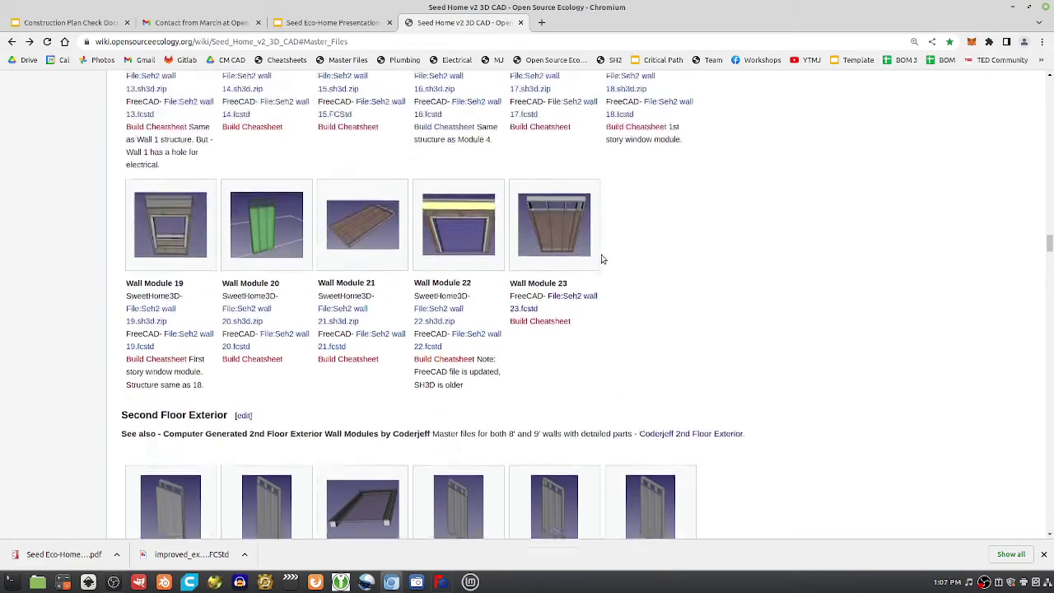
pyautogui.scroll(3, 601, 259)
pyautogui.rightClick(804, 401)
# - Open the Wall Module 18 image page, then go back to Seed Home v2 3D CAD
pyautogui.click(657, 299)
pyautogui.click(655, 301)
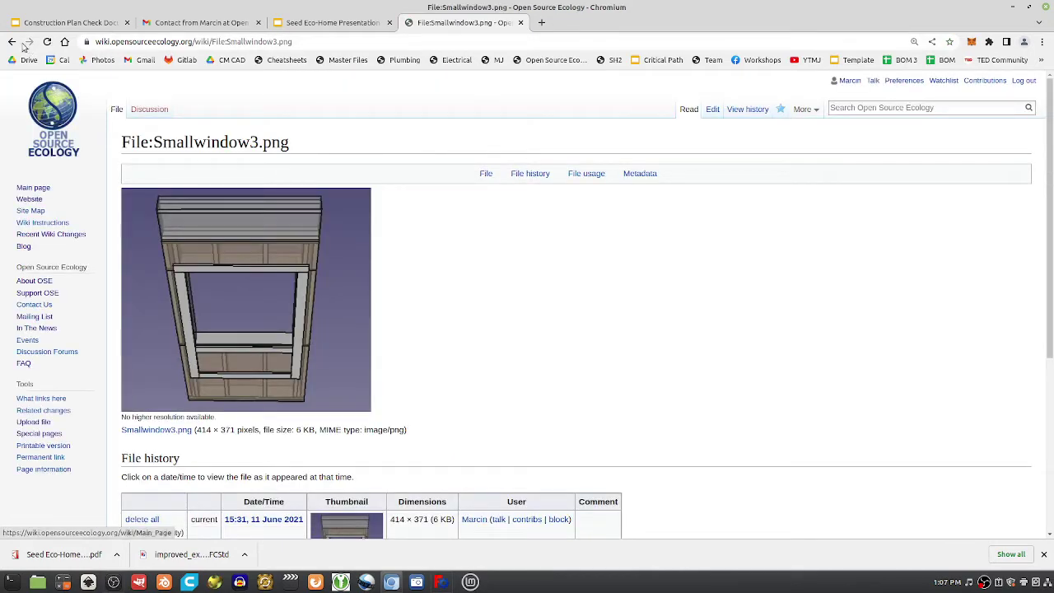
pyautogui.click(12, 41)
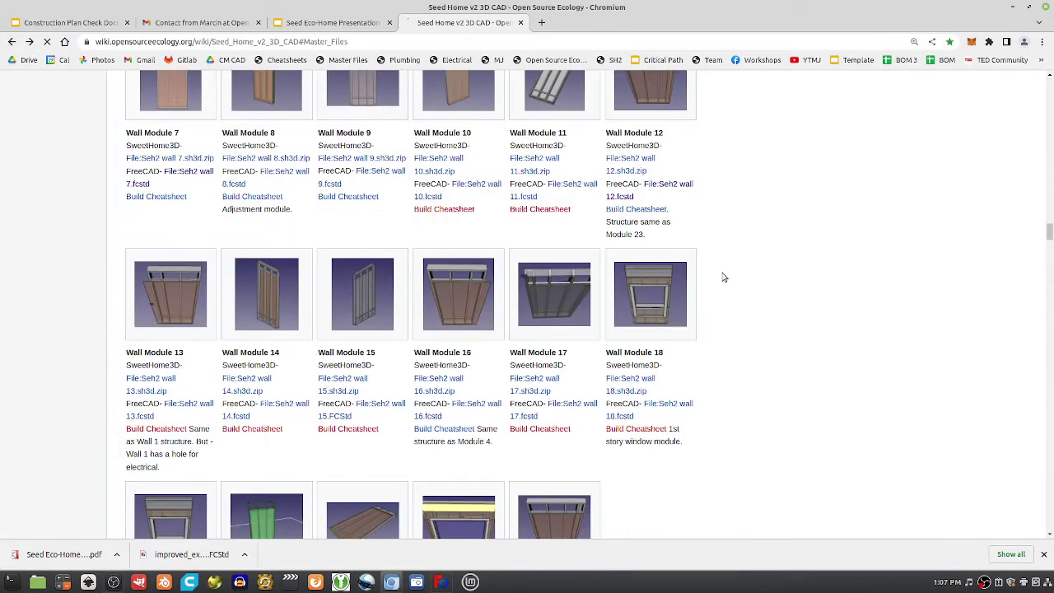
# - View the Foundation, Interior Wall 1 and Interior Wall 2 cheatsheet drawings, then return
pyautogui.scroll(10, 688, 272)
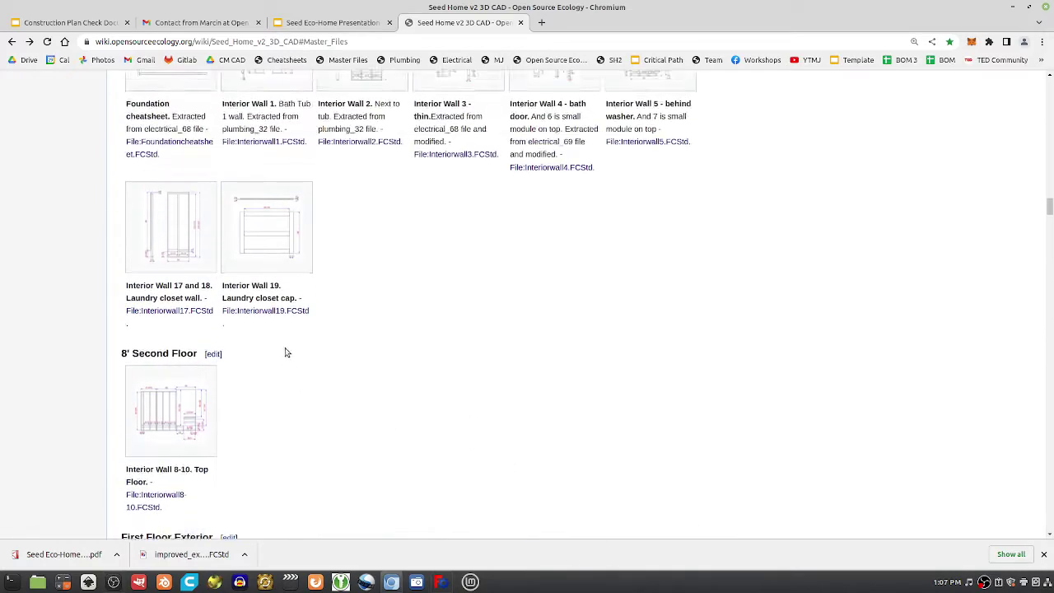
pyautogui.scroll(4, 255, 338)
pyautogui.click(177, 334)
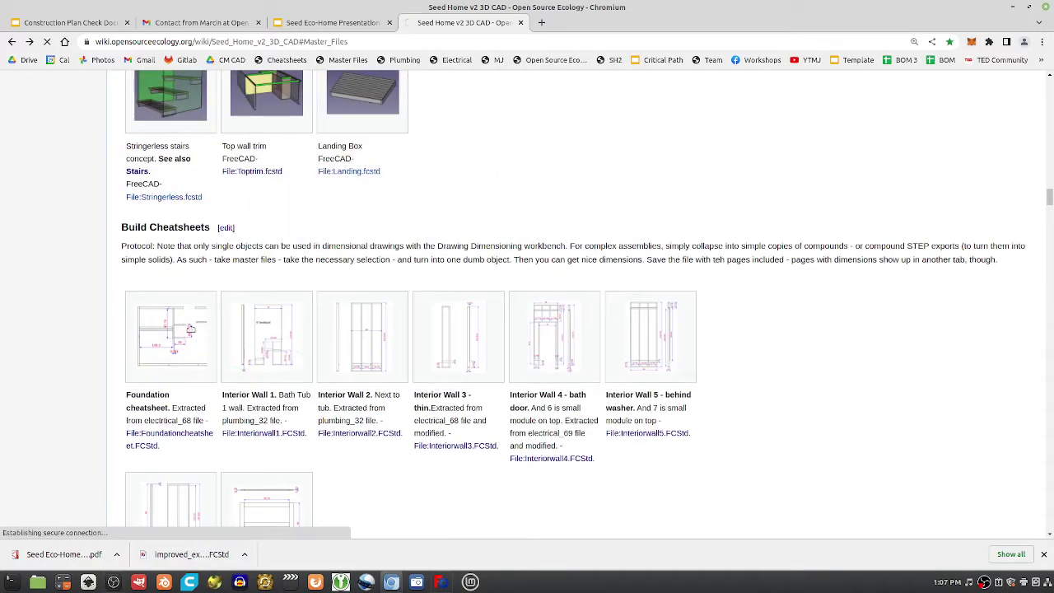
pyautogui.click(10, 42)
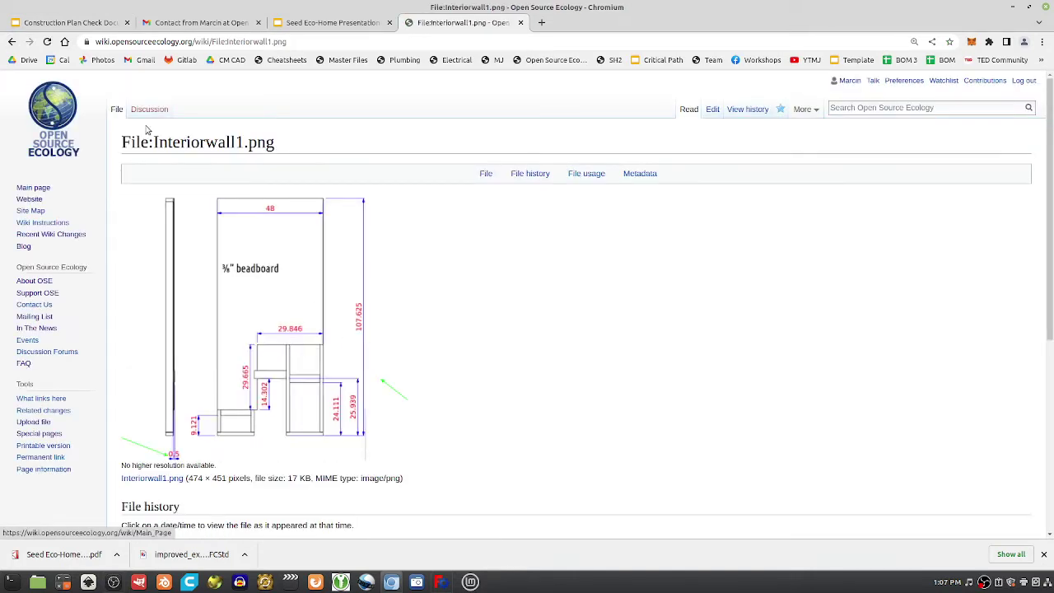
pyautogui.click(14, 42)
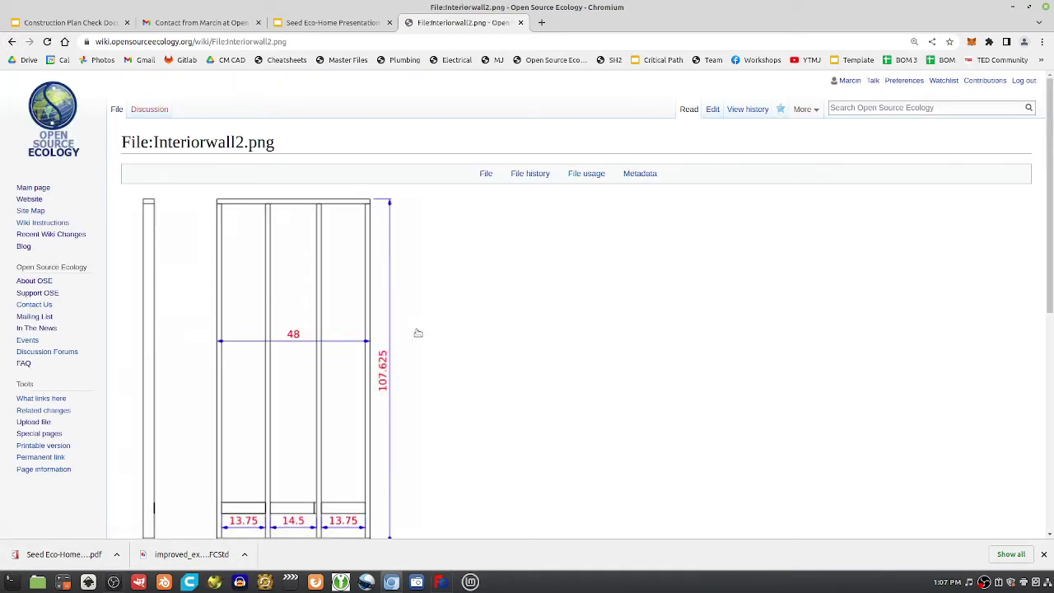
pyautogui.scroll(-1, 418, 332)
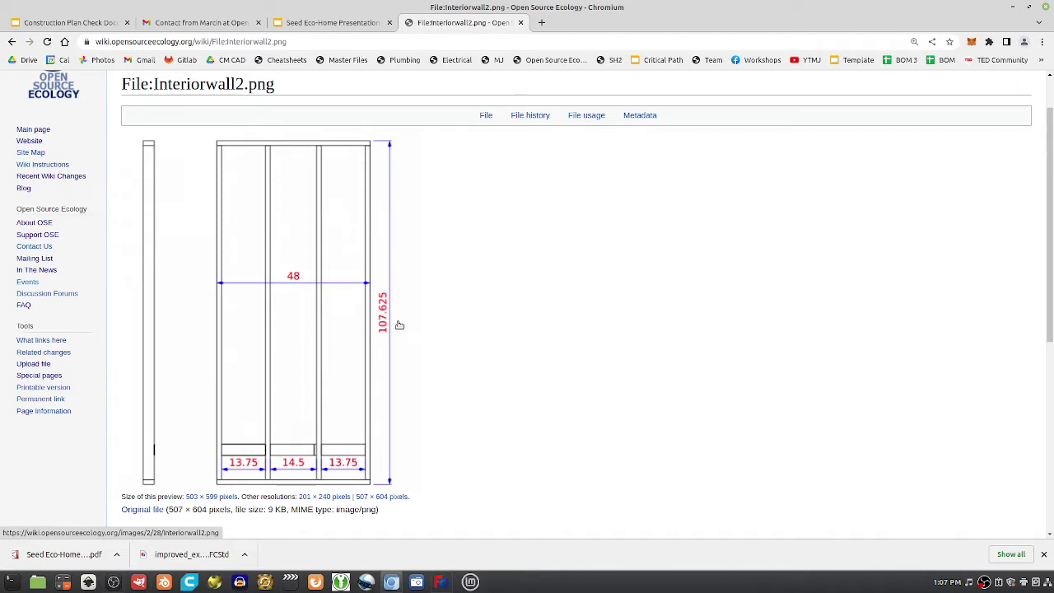
pyautogui.hotkey('alt', 'Left')
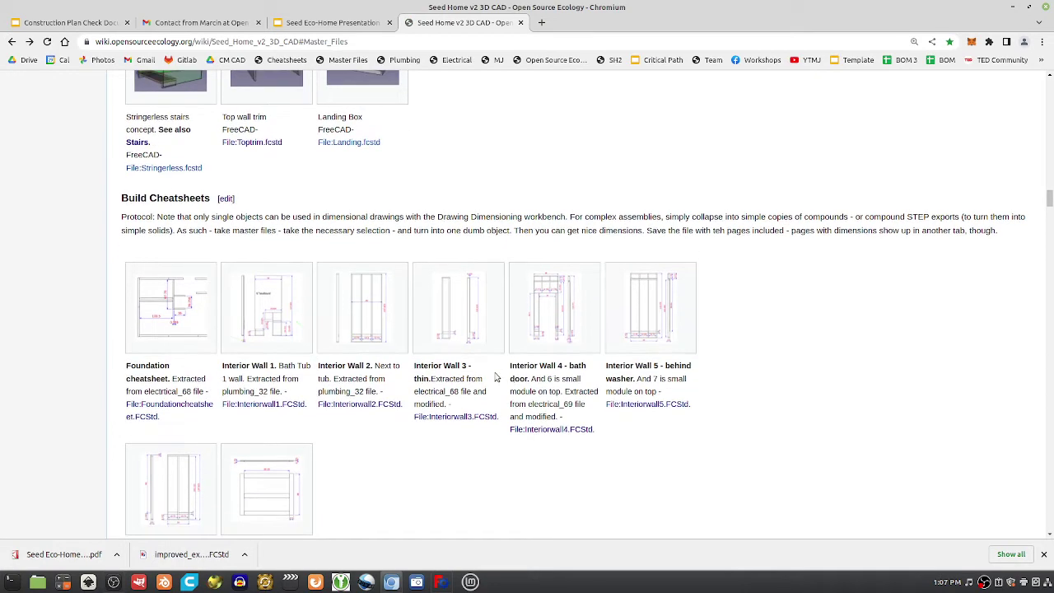
pyautogui.scroll(-2, 341, 374)
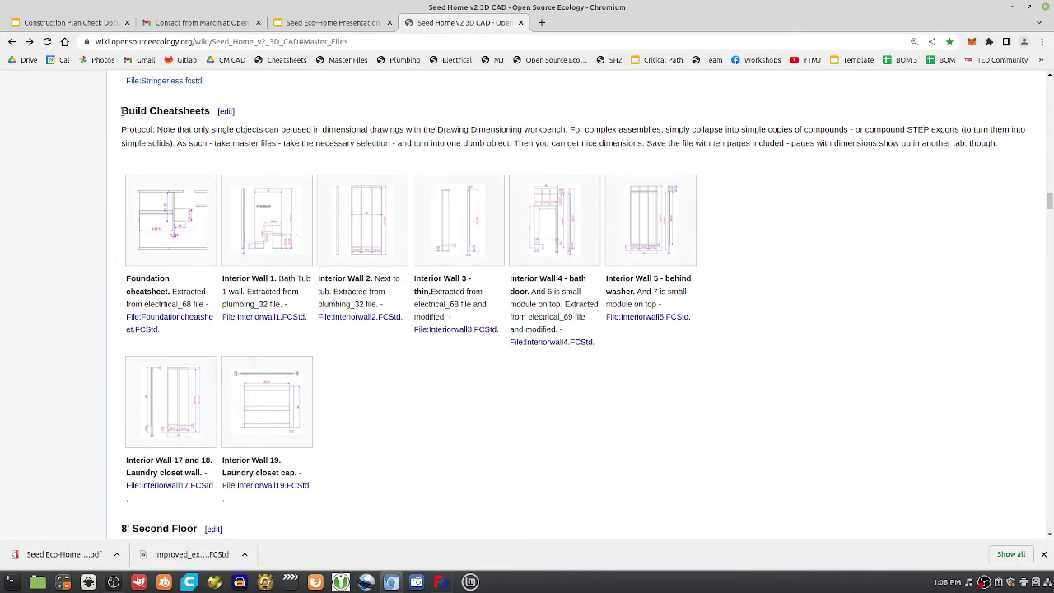
pyautogui.moveTo(122, 110); pyautogui.dragTo(202, 110)
pyautogui.scroll(-1, 353, 346)
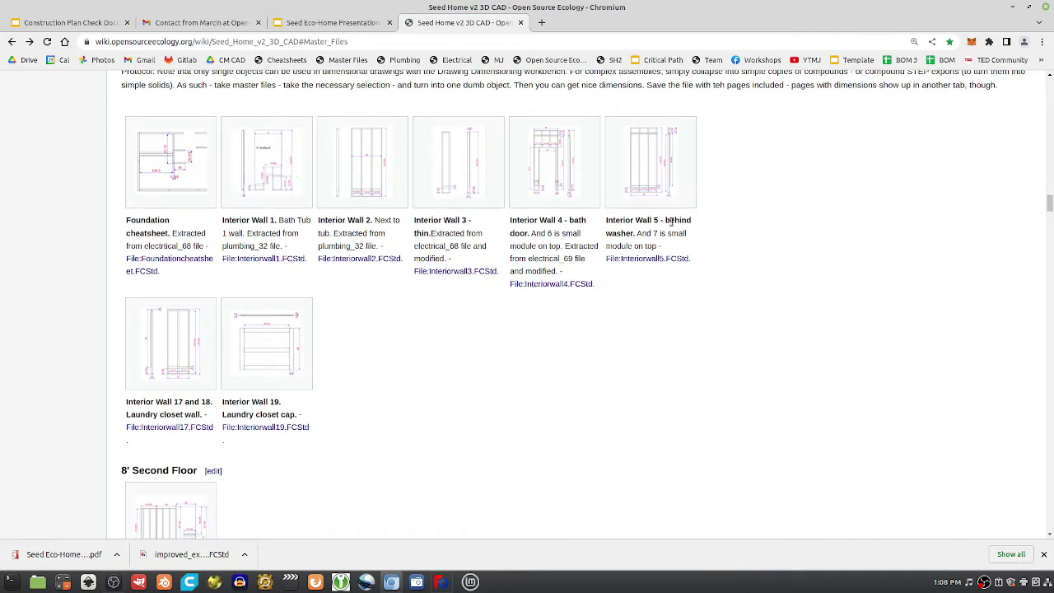
pyautogui.scroll(-2, 258, 402)
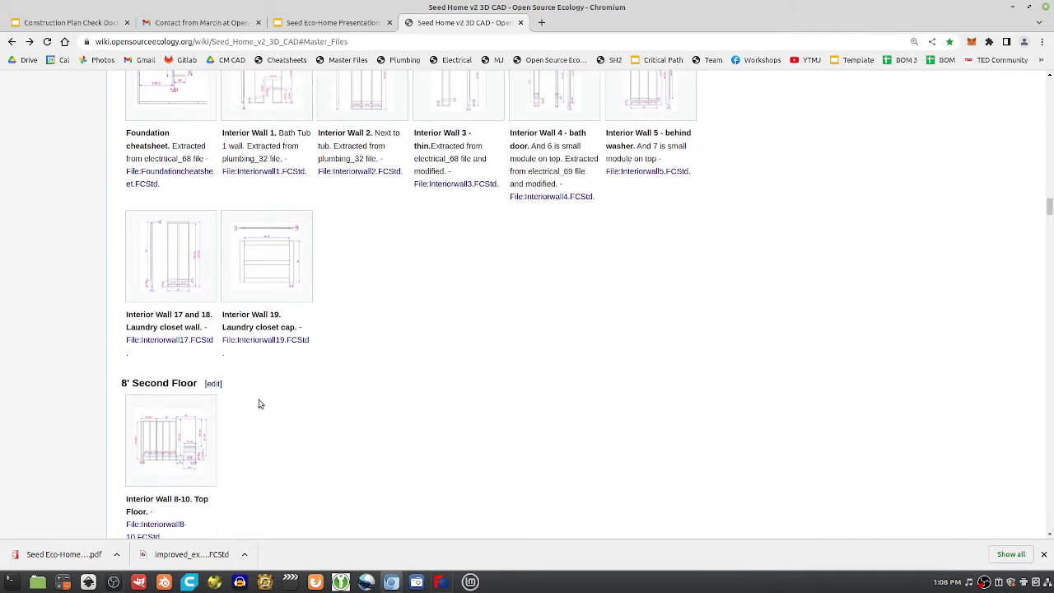
pyautogui.scroll(-4, 200, 395)
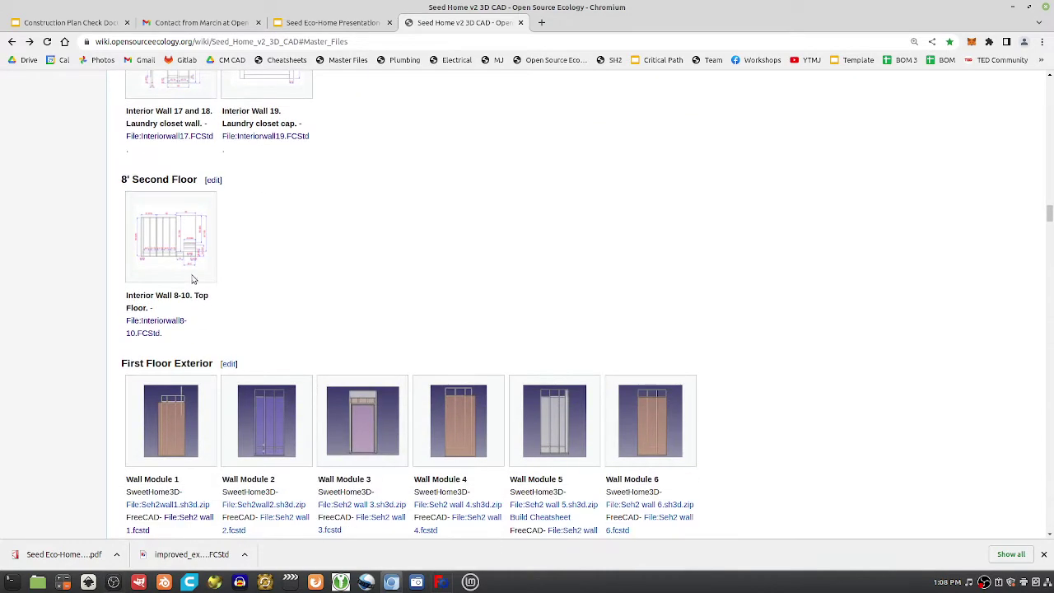
pyautogui.scroll(2, 191, 282)
pyautogui.scroll(1, 191, 313)
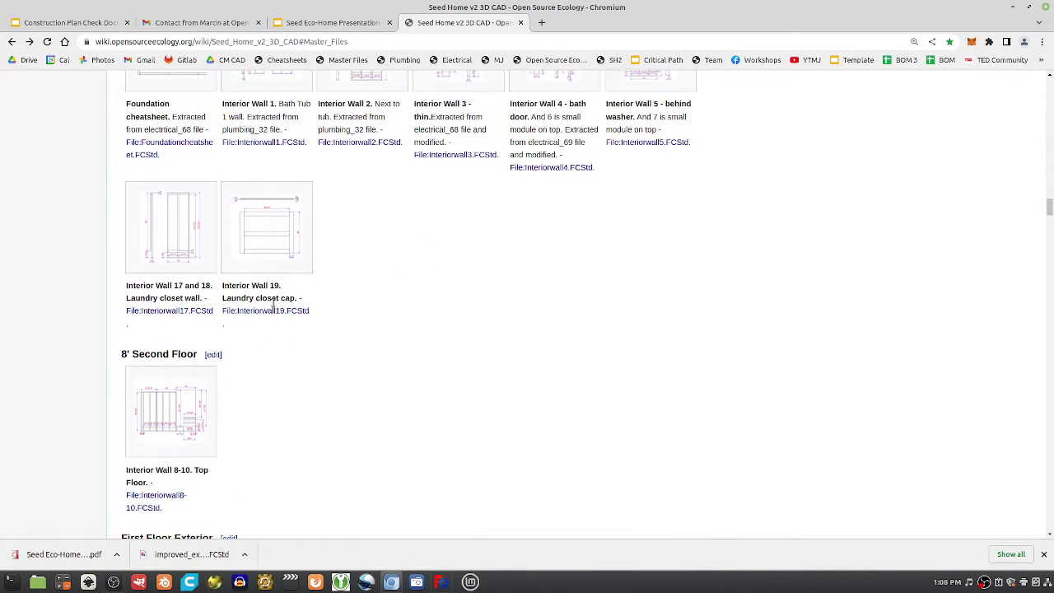
pyautogui.scroll(1, 278, 317)
pyautogui.scroll(-5, 288, 321)
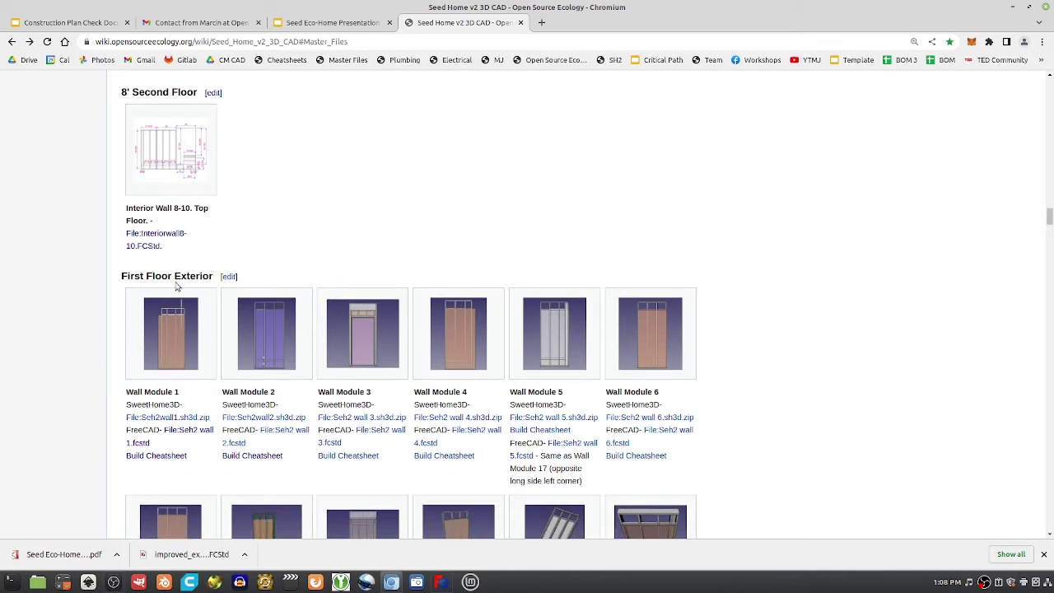
pyautogui.moveTo(160, 278); pyautogui.dragTo(198, 278)
pyautogui.scroll(-2, 457, 338)
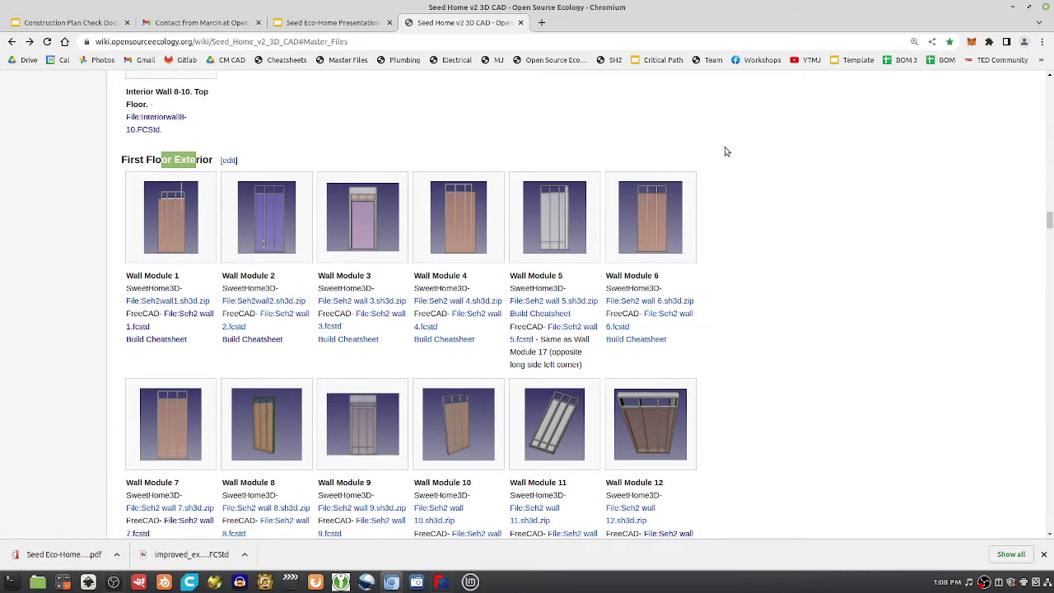
pyautogui.rightClick(744, 288)
pyautogui.click(790, 362)
pyautogui.rightClick(528, 111)
pyautogui.click(317, 117)
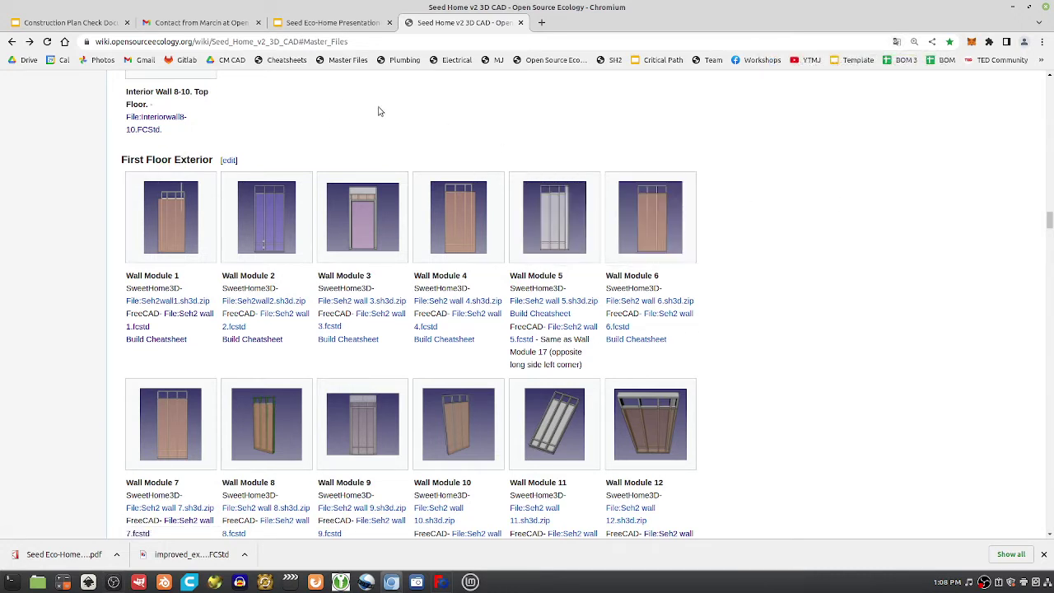
pyautogui.scroll(5, 77, 200)
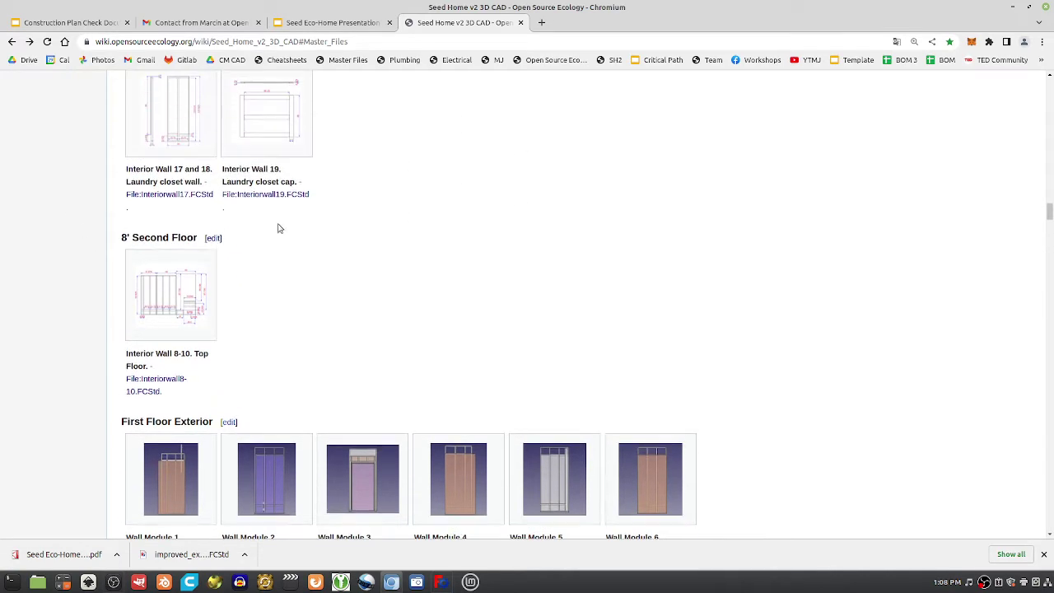
pyautogui.scroll(2, 493, 164)
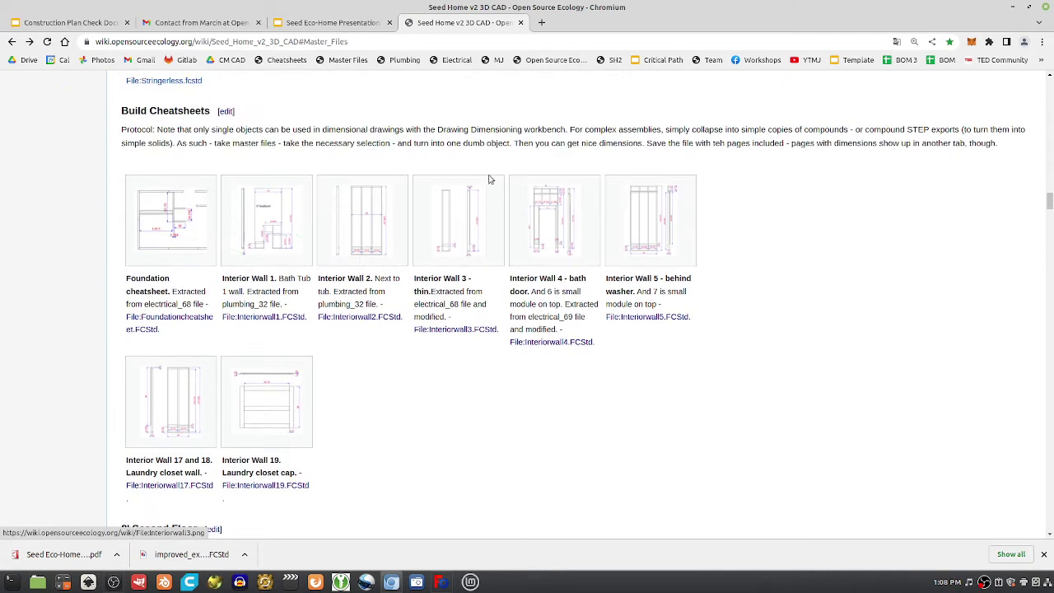
pyautogui.click(559, 236)
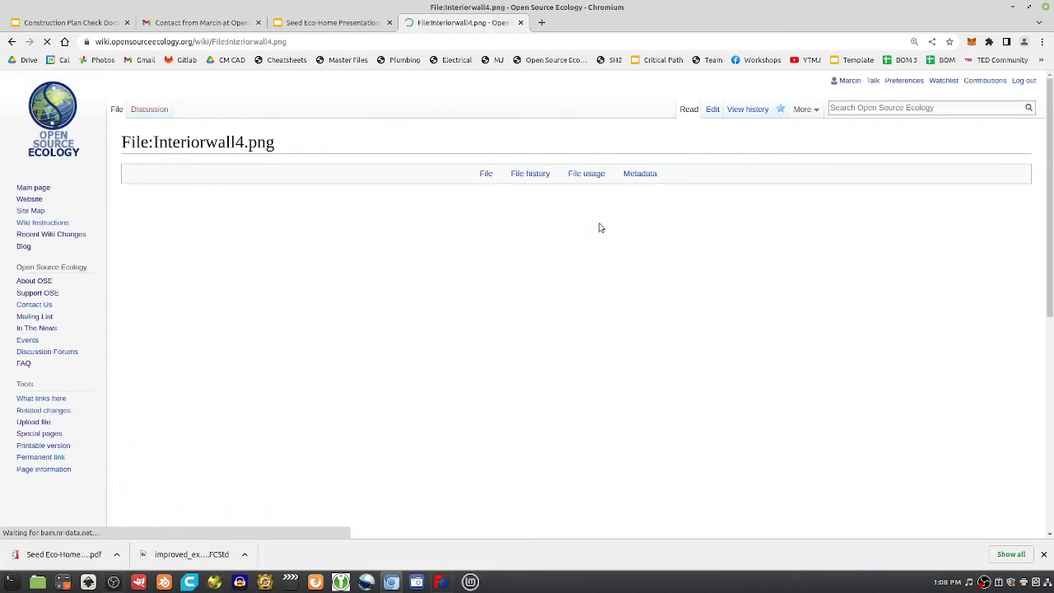
pyautogui.scroll(-1, 307, 353)
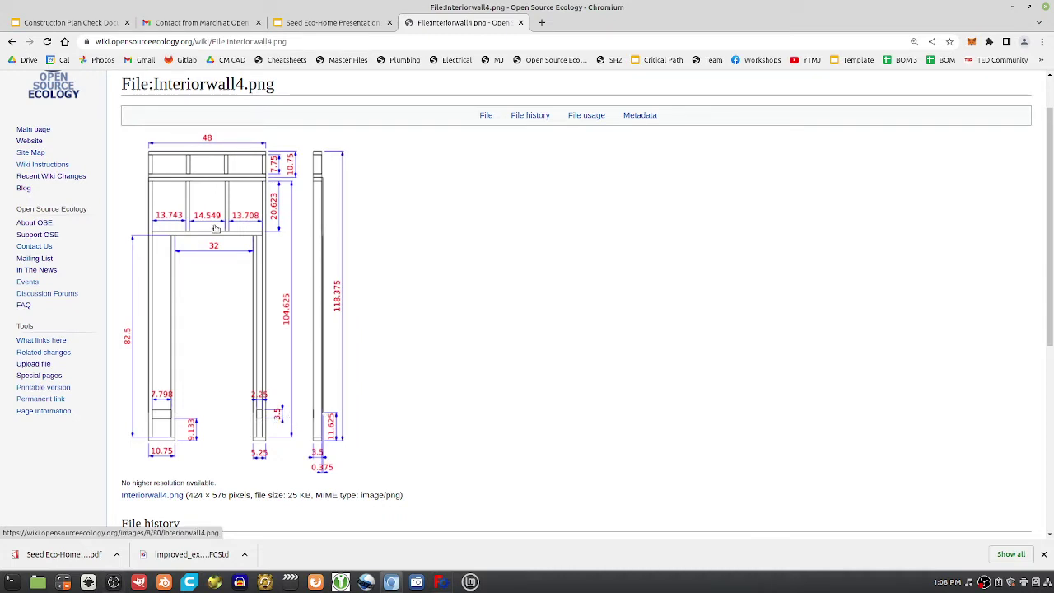
pyautogui.click(12, 42)
pyautogui.scroll(-2, 383, 323)
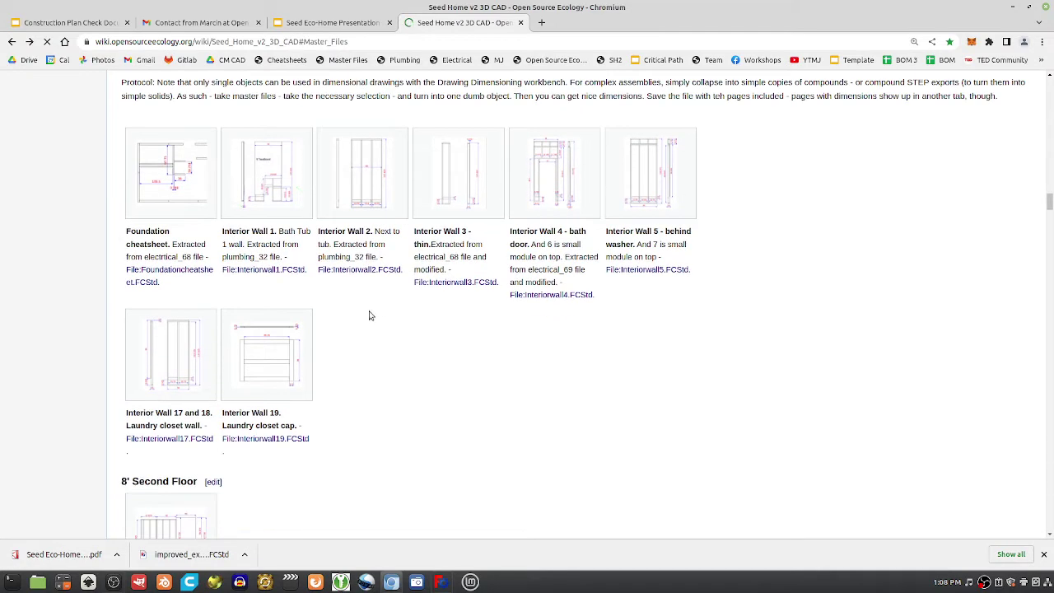
pyautogui.click(440, 582)
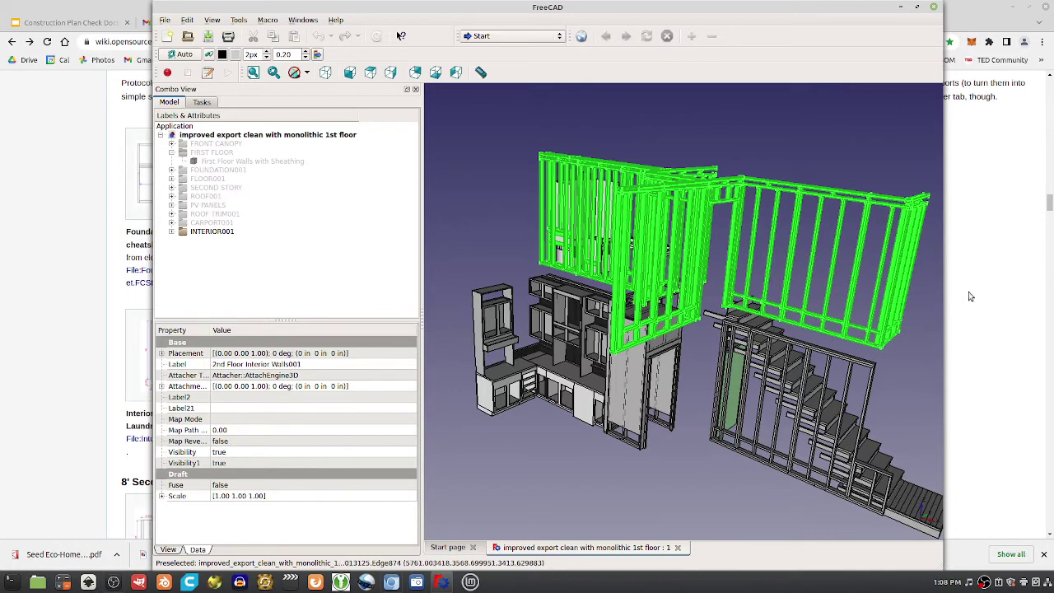
pyautogui.hotkey('alt', 'Tab')
pyautogui.scroll(-5, 191, 412)
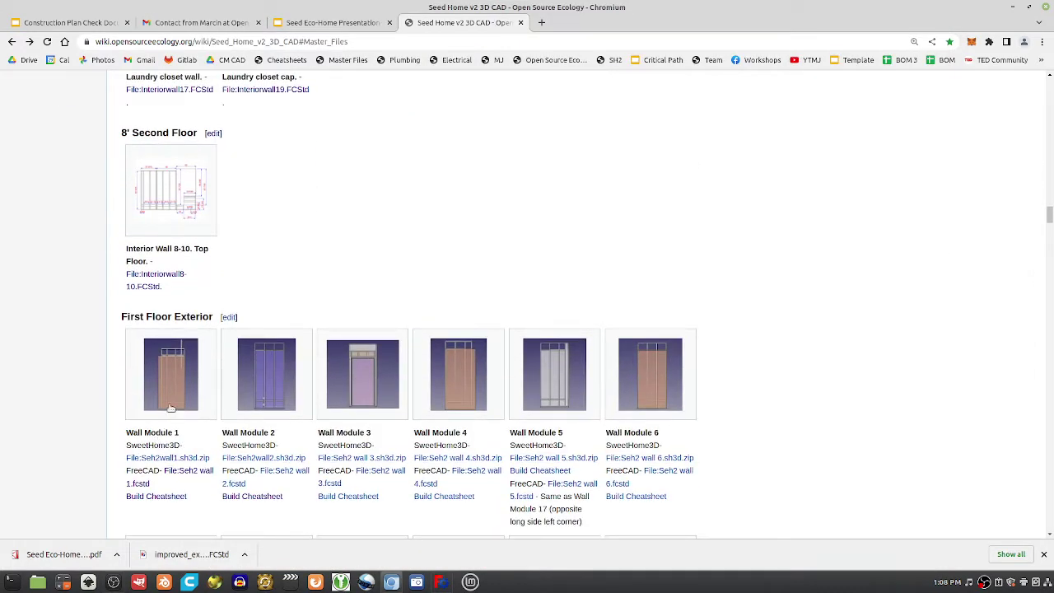
pyautogui.scroll(-2, 170, 407)
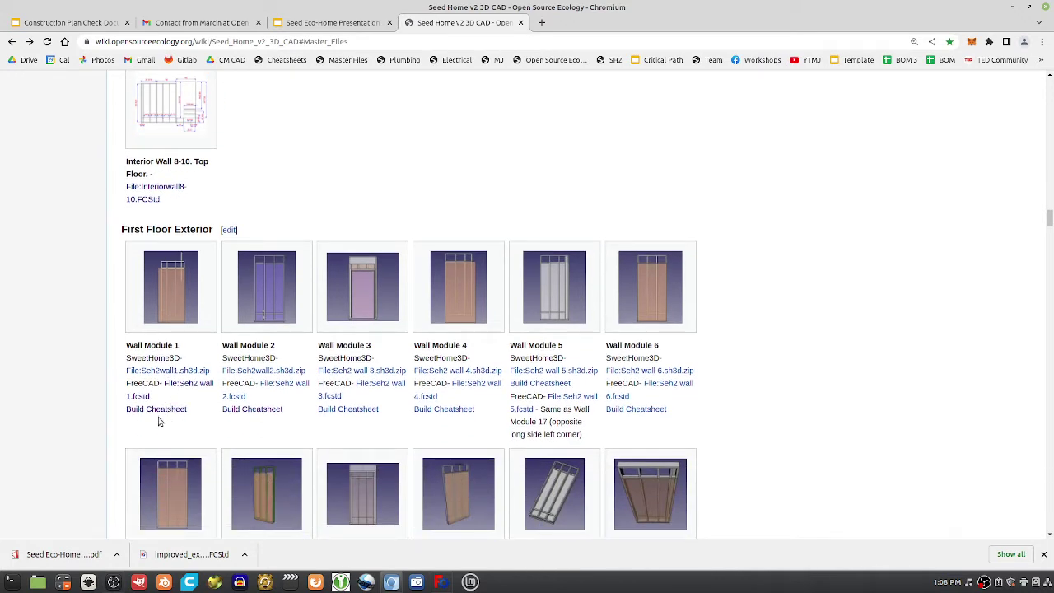
pyautogui.click(163, 411)
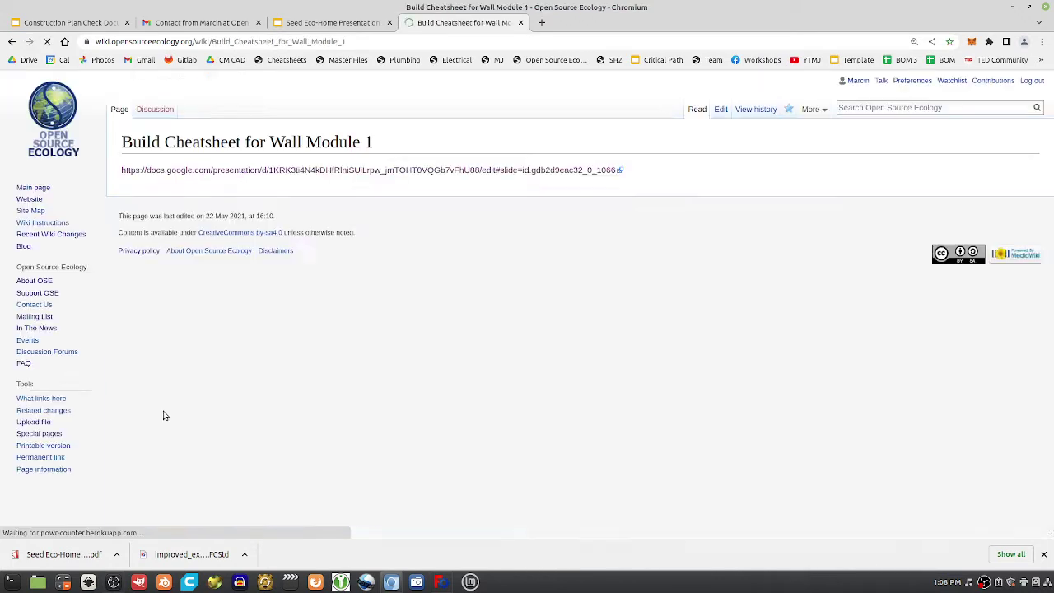
pyautogui.click(11, 42)
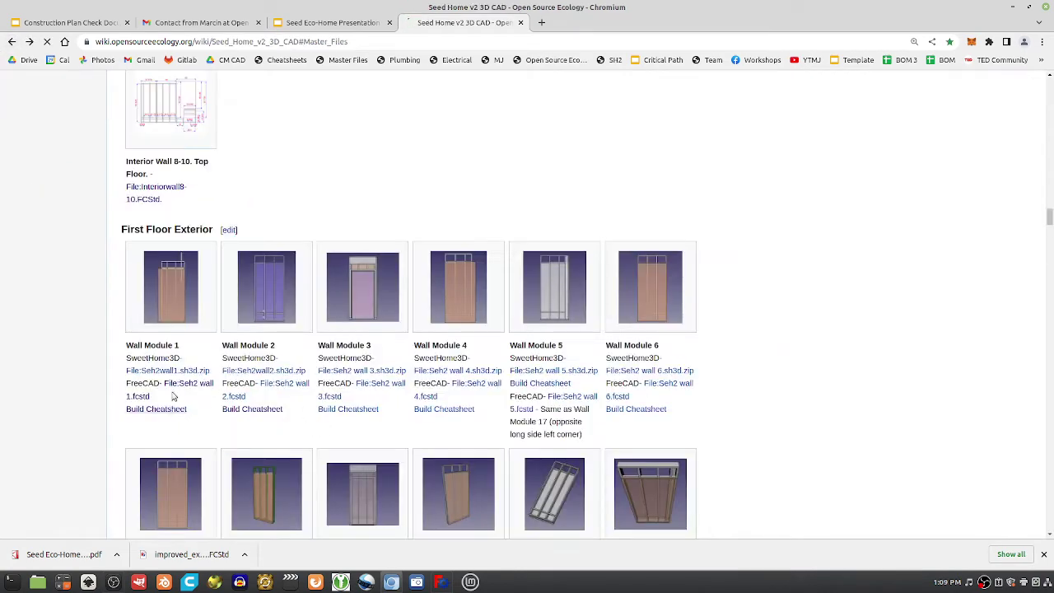
pyautogui.scroll(5, 182, 359)
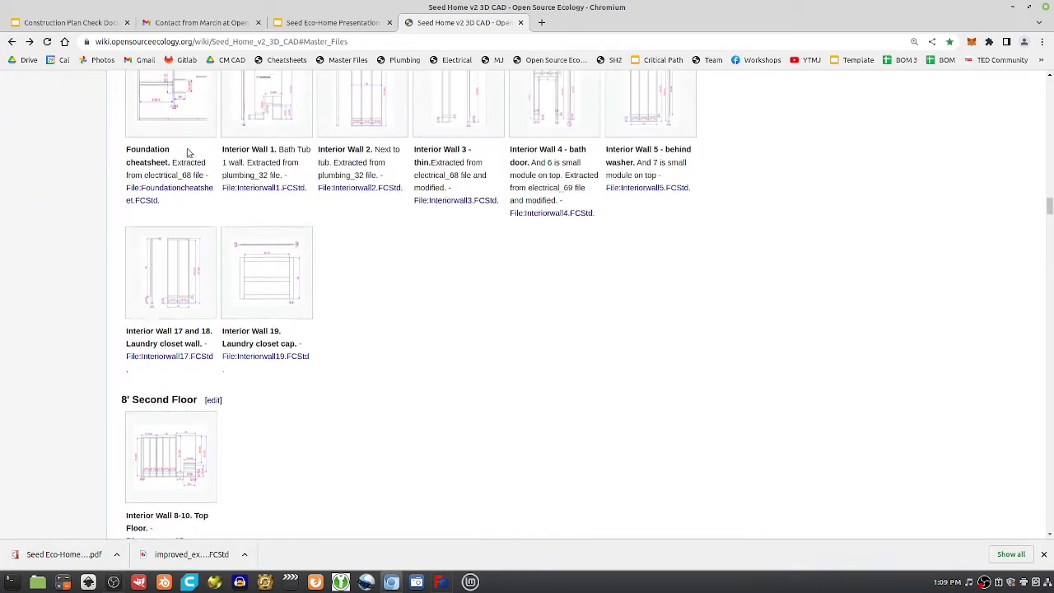
pyautogui.scroll(2, 188, 153)
pyautogui.moveTo(123, 118); pyautogui.dragTo(211, 125)
pyautogui.scroll(-6, 298, 345)
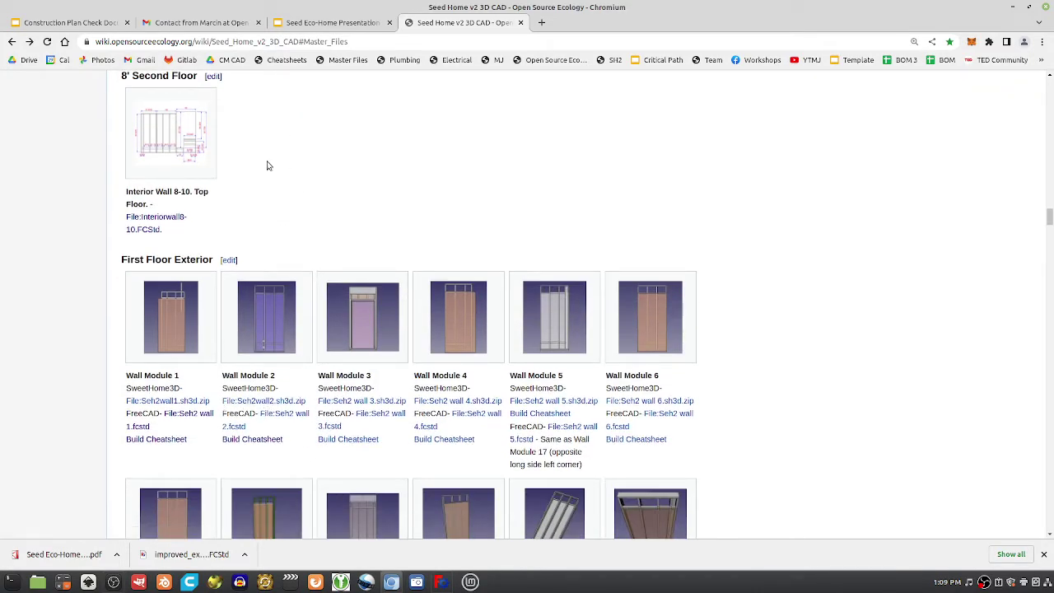
pyautogui.scroll(3, 266, 168)
pyautogui.scroll(2, 212, 229)
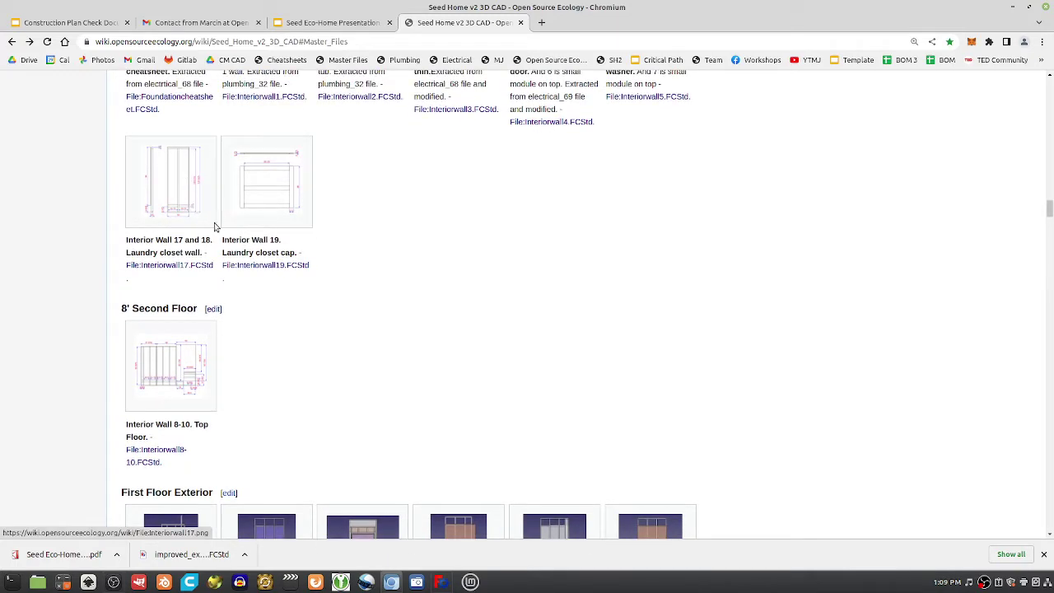
pyautogui.scroll(-2, 212, 229)
pyautogui.click(183, 264)
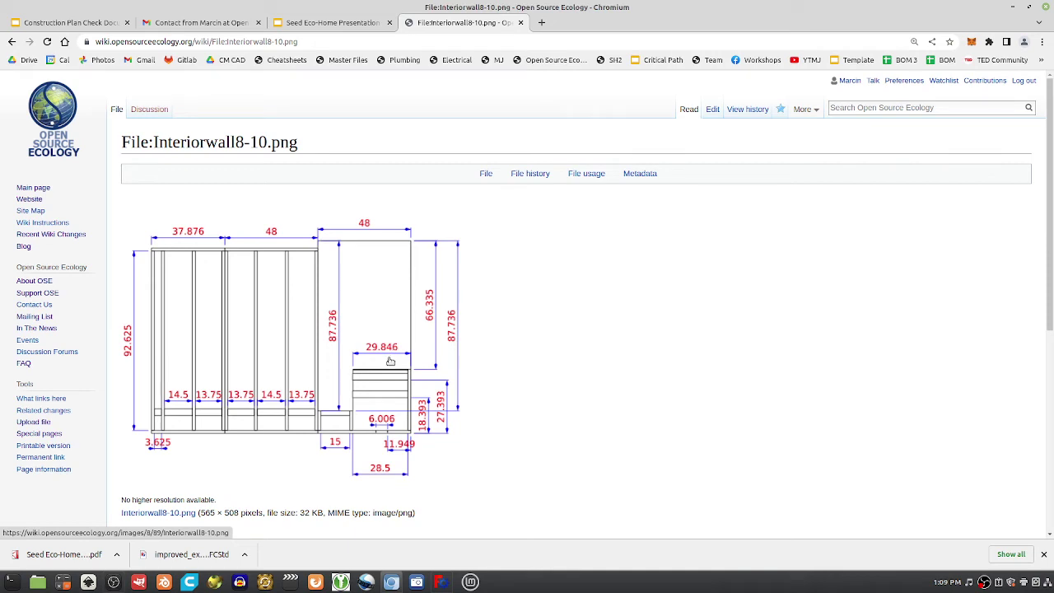
pyautogui.click(12, 42)
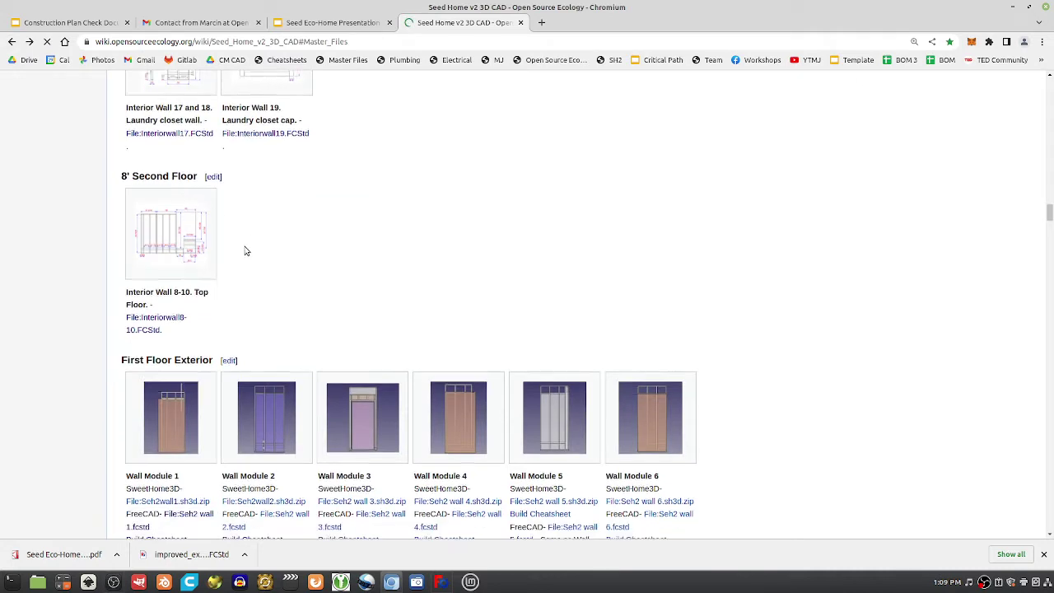
pyautogui.scroll(-2, 260, 260)
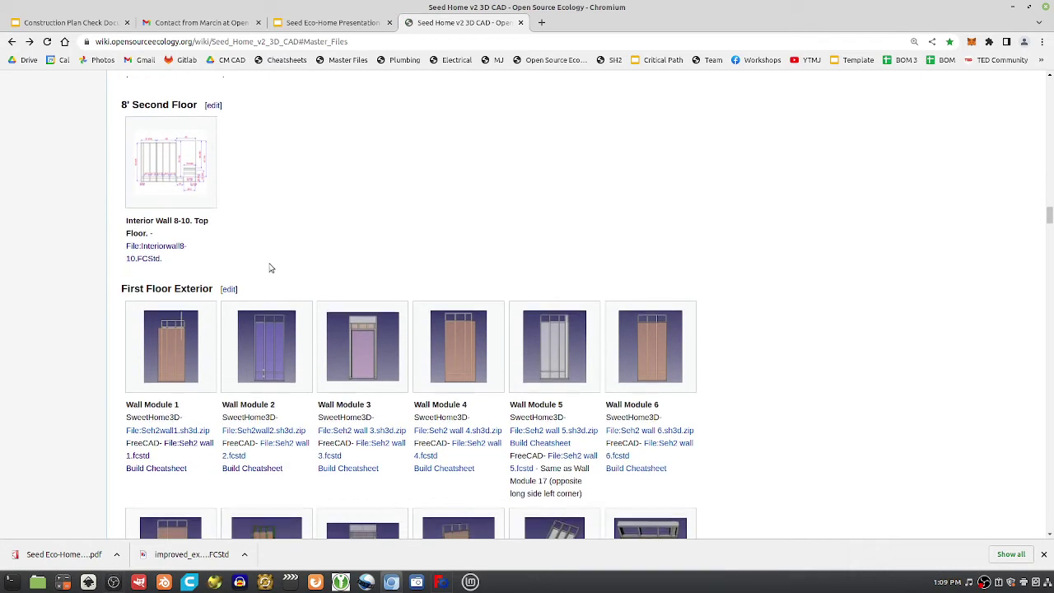
# - Save the 17:22, 1 July 2022 Seh2_wall_1.fcstd from Wall Module 1's file page to the Desktop
pyautogui.click(188, 445)
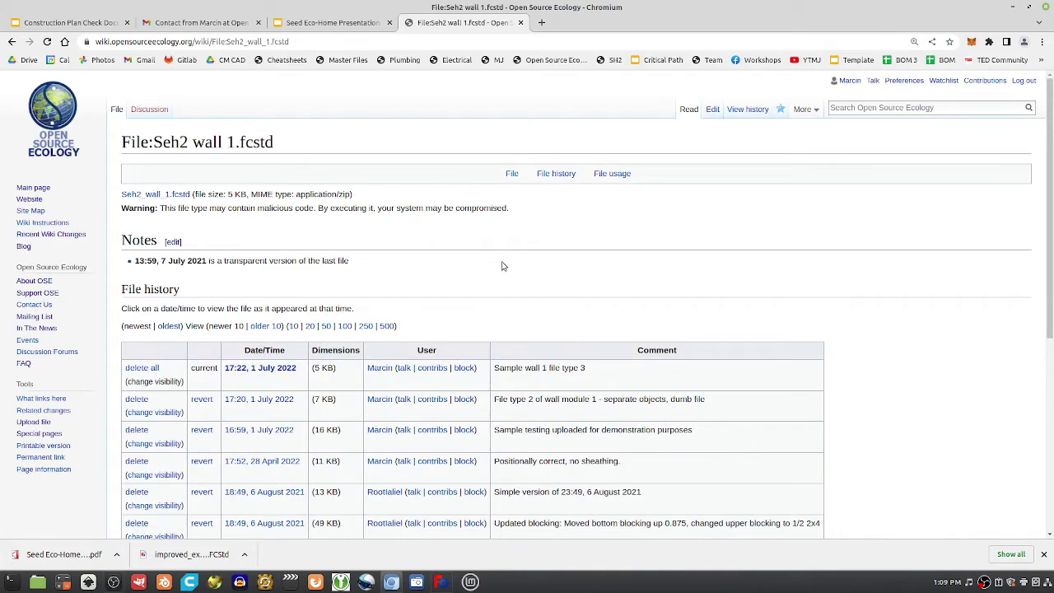
pyautogui.scroll(-2, 489, 304)
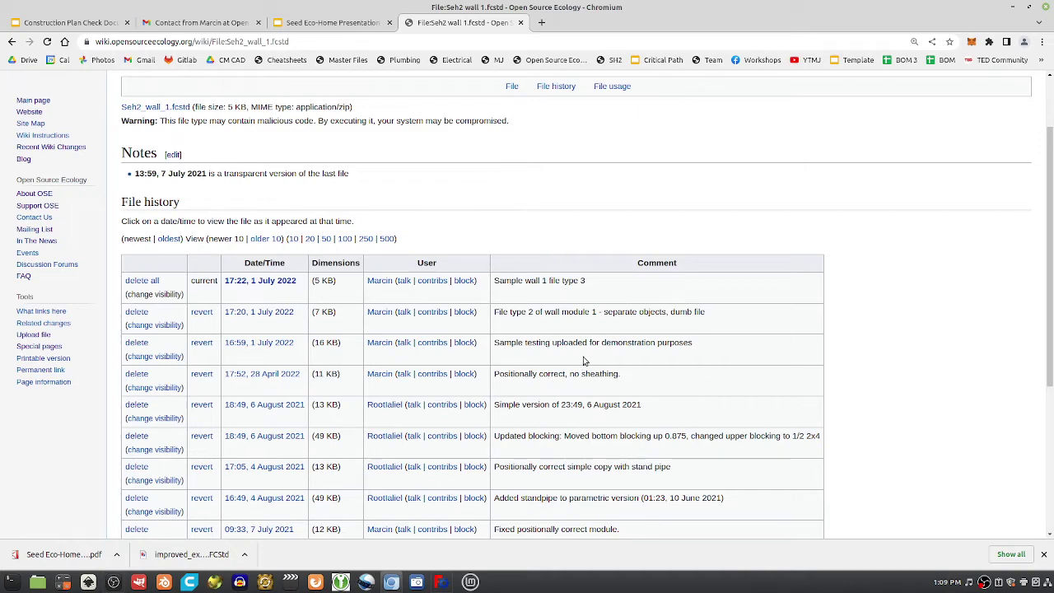
pyautogui.click(265, 284)
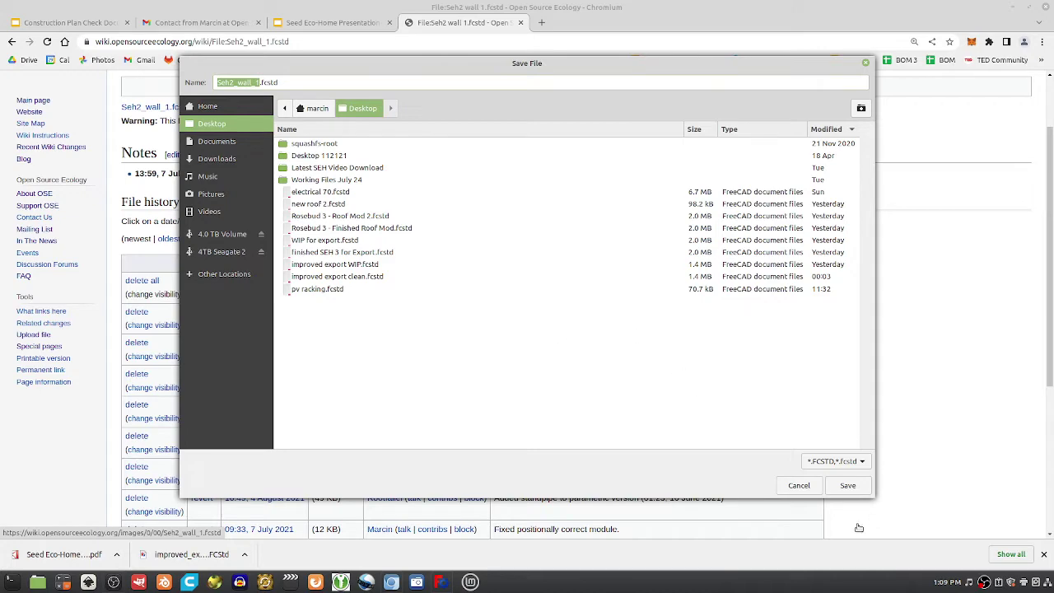
pyautogui.click(849, 485)
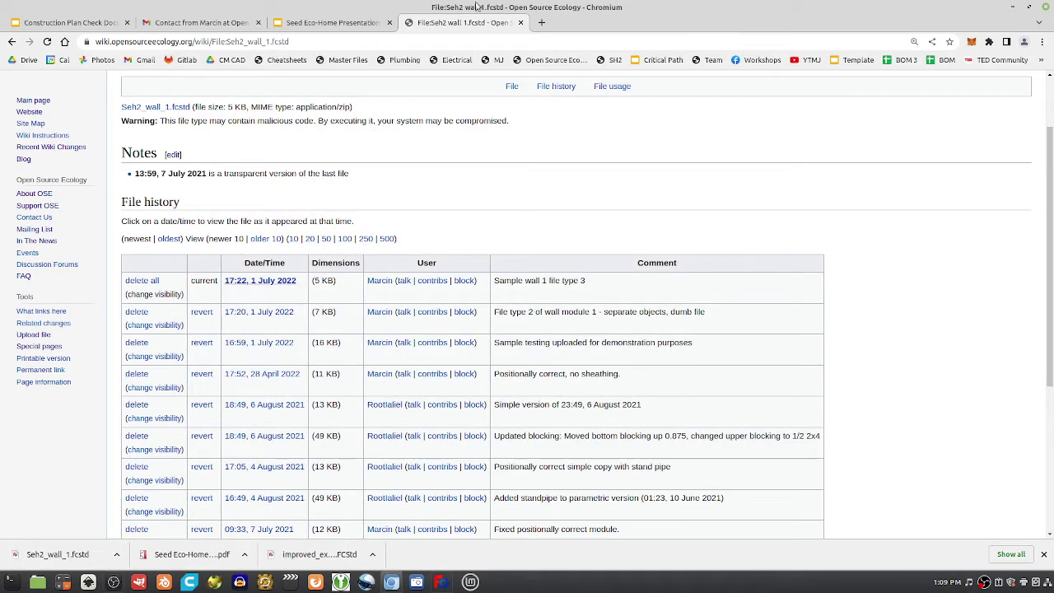
# - Close the full house model and open Seh2_wall_1.fcstd in a new FreeCAD document
pyautogui.click(441, 582)
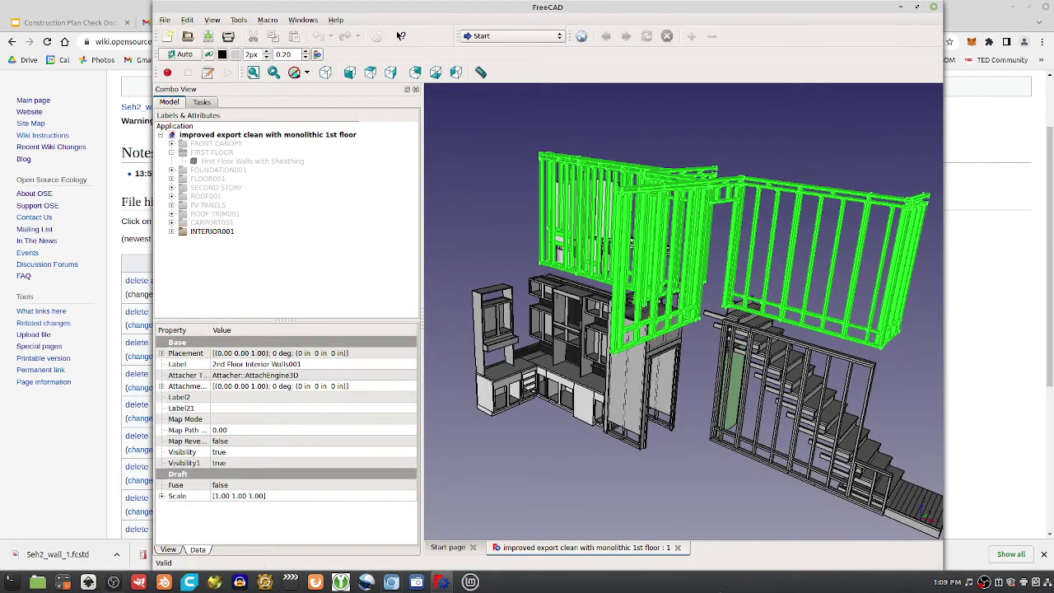
pyautogui.click(677, 547)
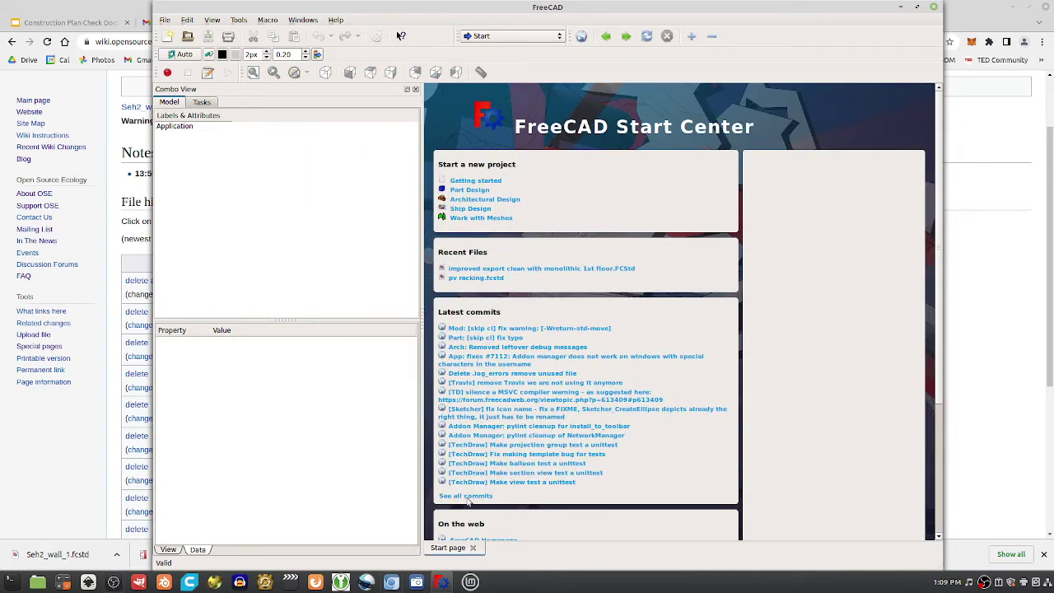
pyautogui.click(167, 36)
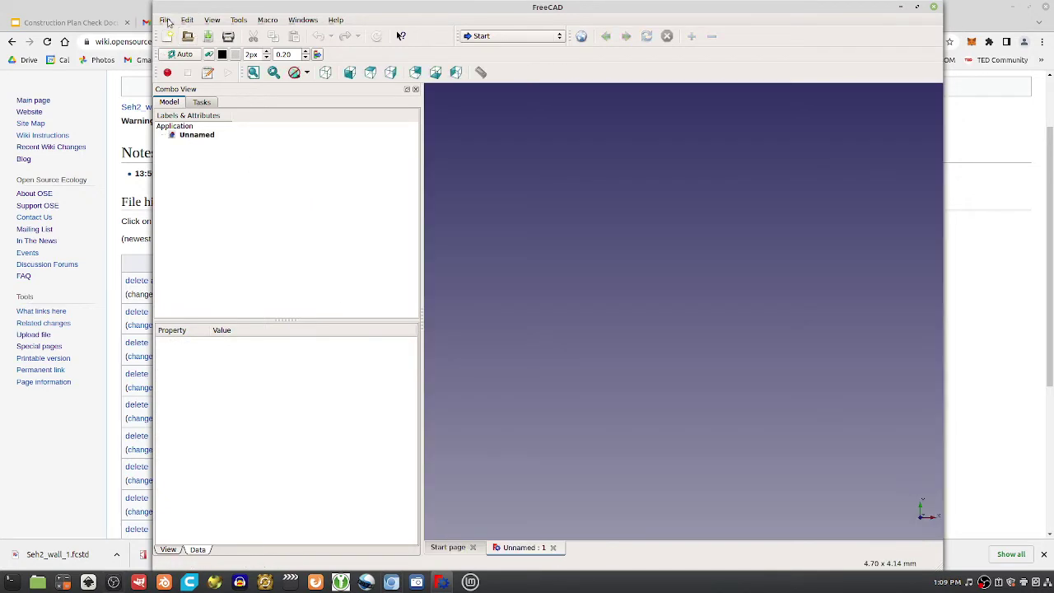
pyautogui.click(165, 20)
pyautogui.click(183, 44)
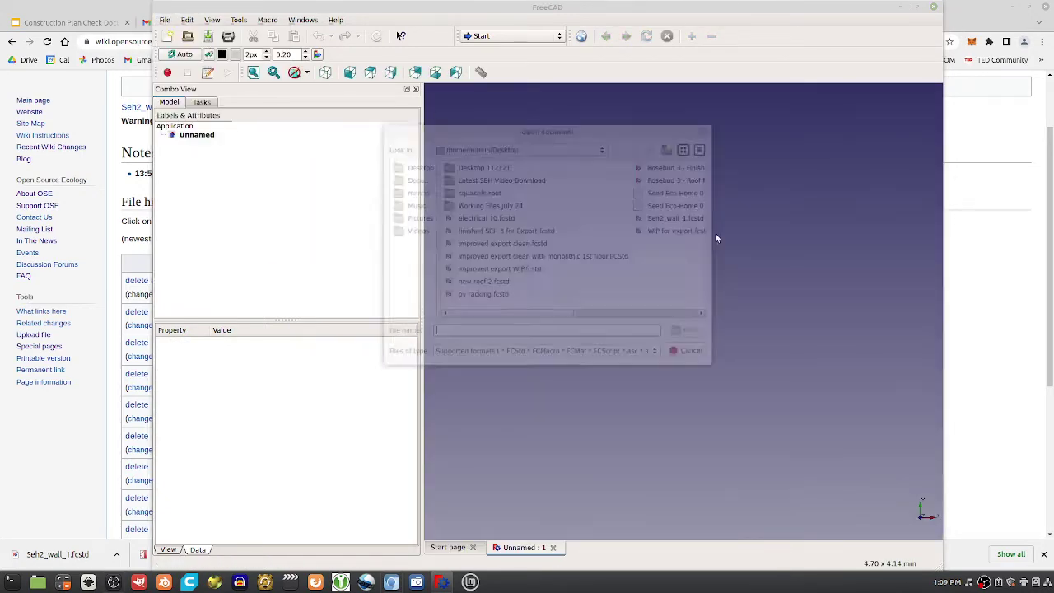
pyautogui.moveTo(719, 279); pyautogui.dragTo(864, 267)
pyautogui.doubleClick(704, 219)
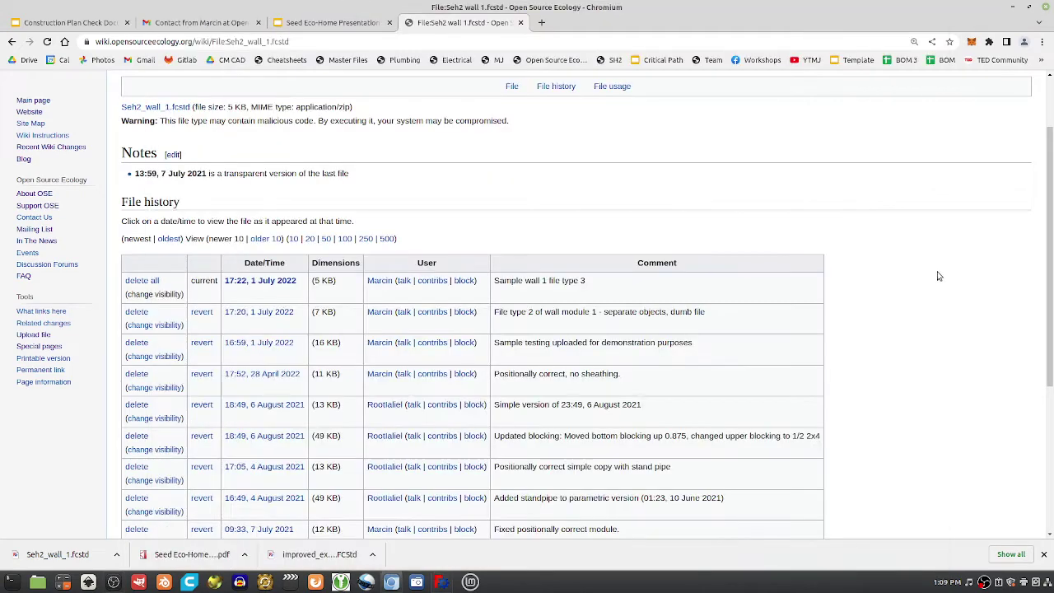
pyautogui.click(953, 271)
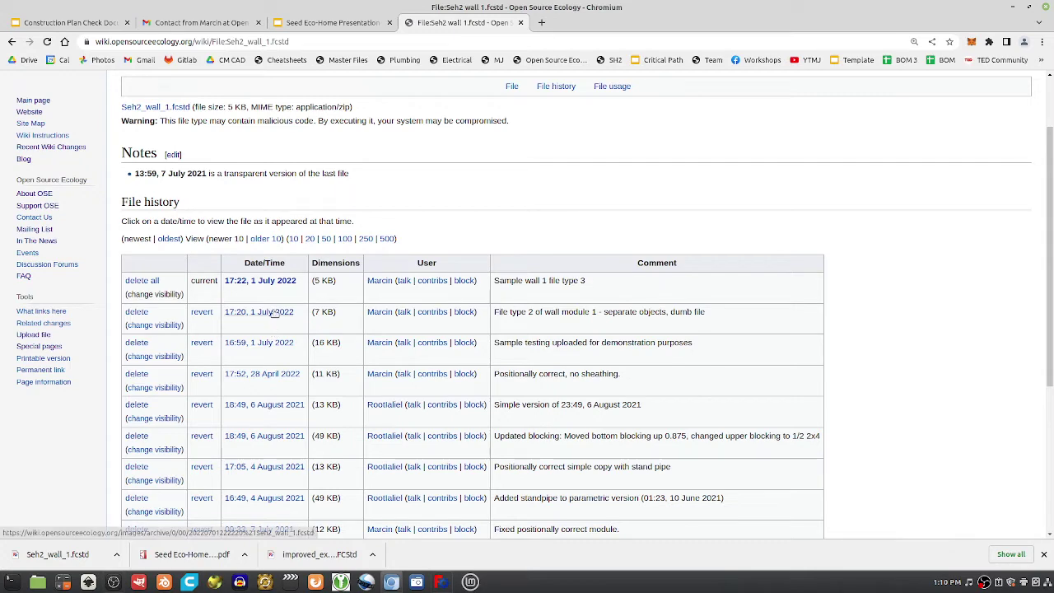
# - Save the 17:20, 1 July 2022 wall file revision, then go back to Seed Home v2 3D CAD
pyautogui.click(276, 311)
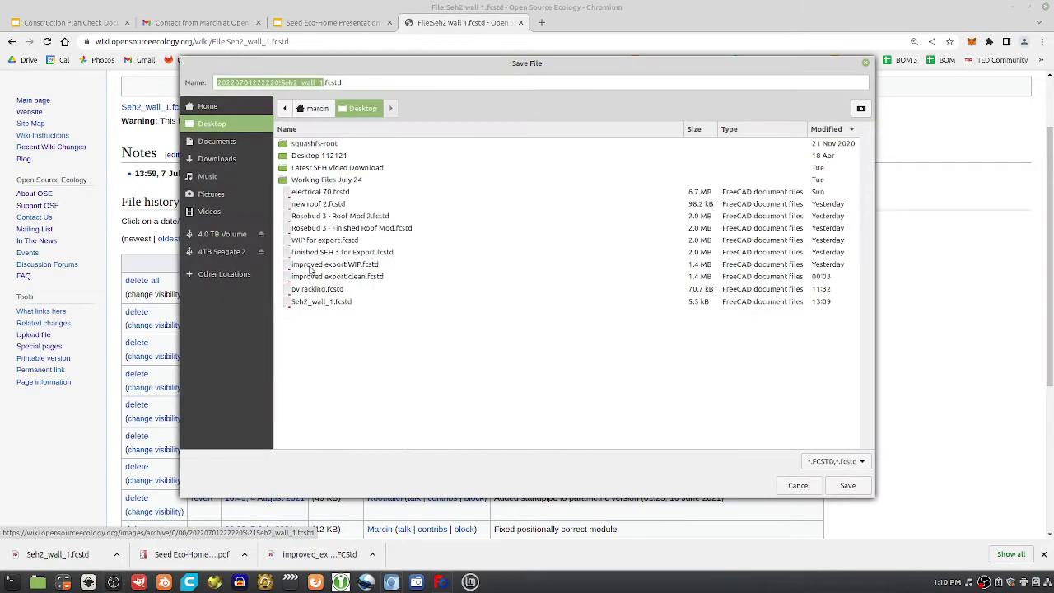
pyautogui.click(847, 485)
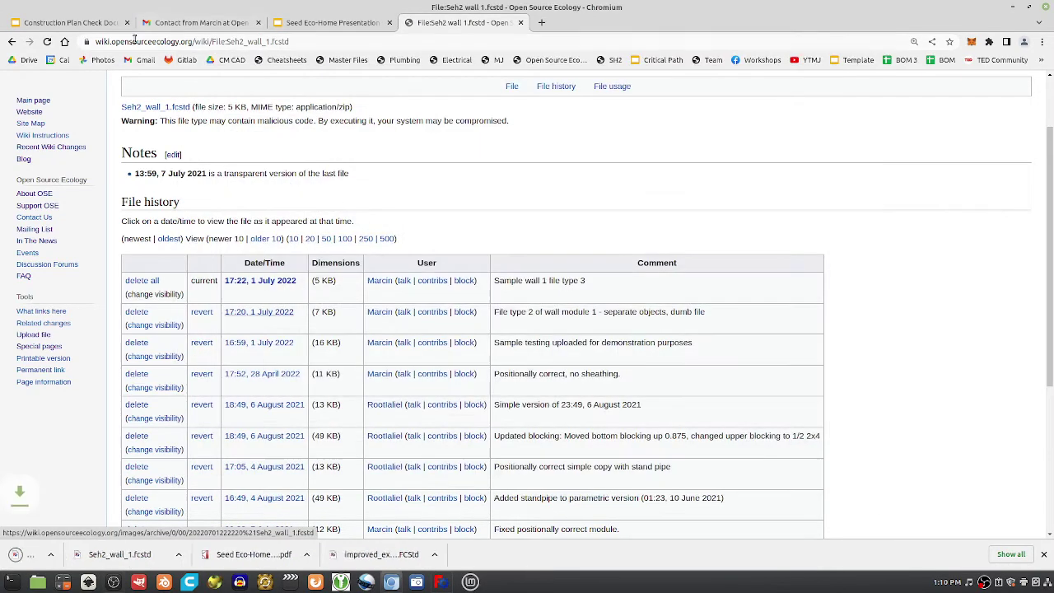
pyautogui.scroll(-3, 337, 288)
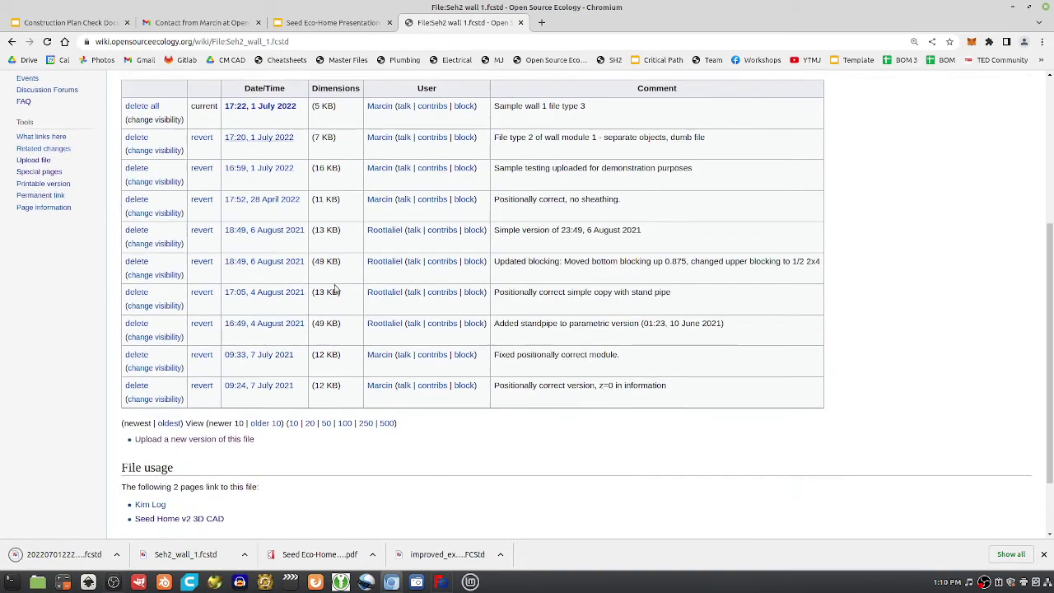
pyautogui.scroll(5, 339, 284)
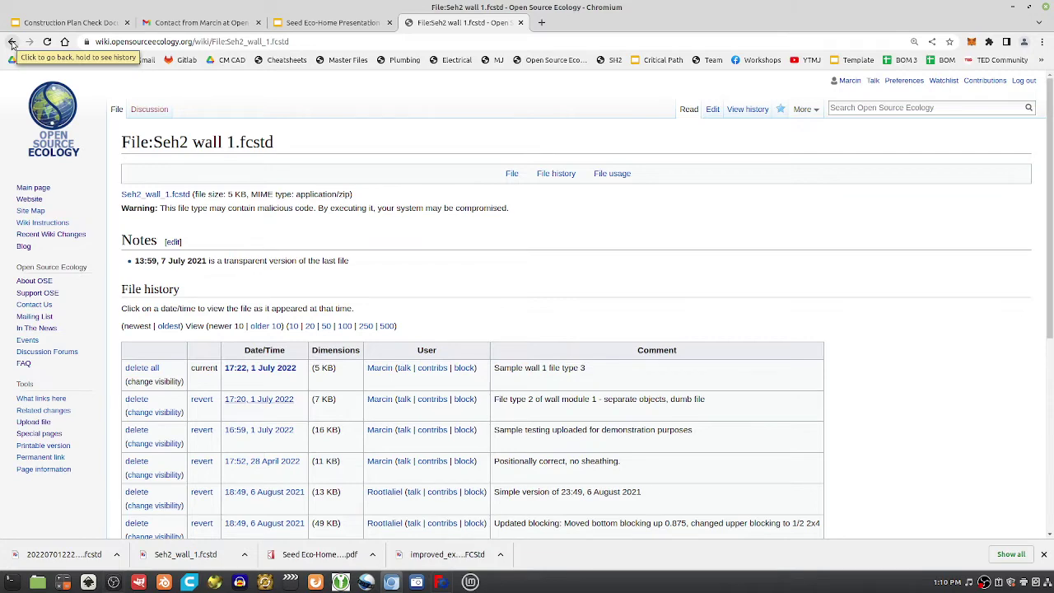
pyautogui.click(12, 43)
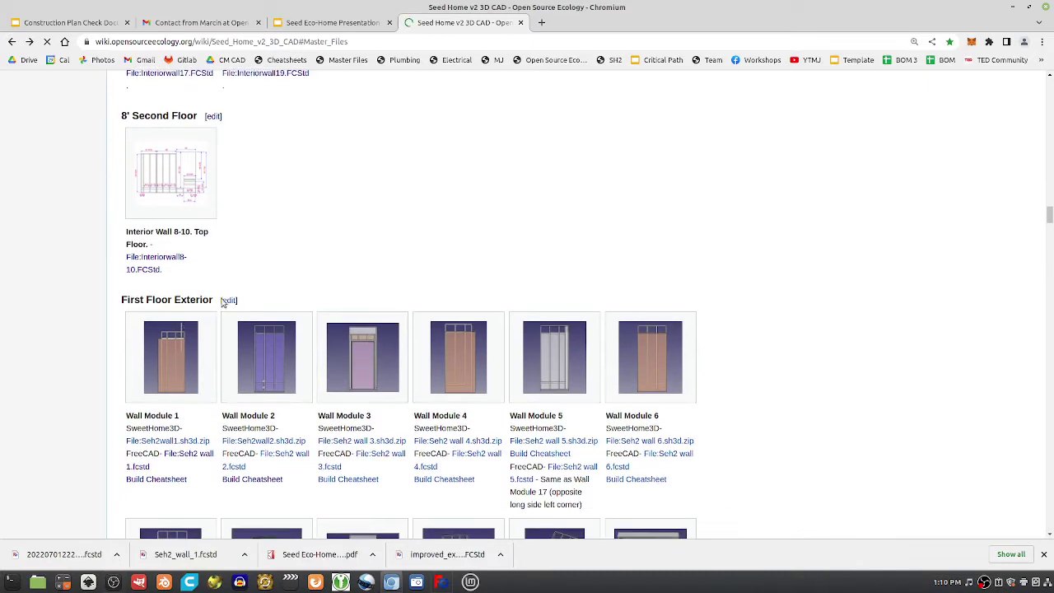
# - Add {{check}} after Wall Module 1's Build Cheatsheet link in First Floor Exterior and save
pyautogui.click(228, 301)
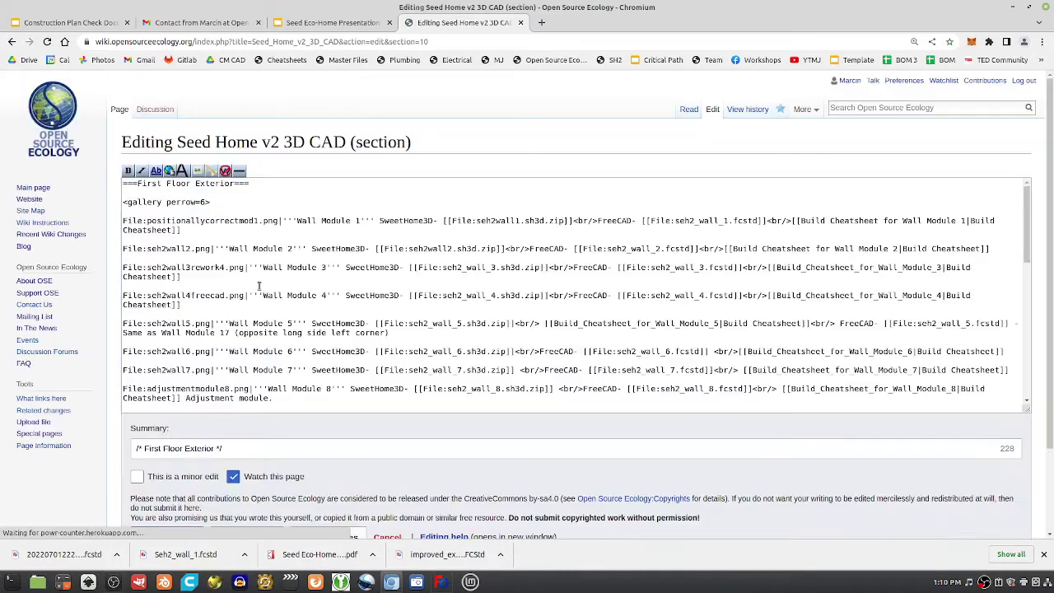
pyautogui.click(122, 221)
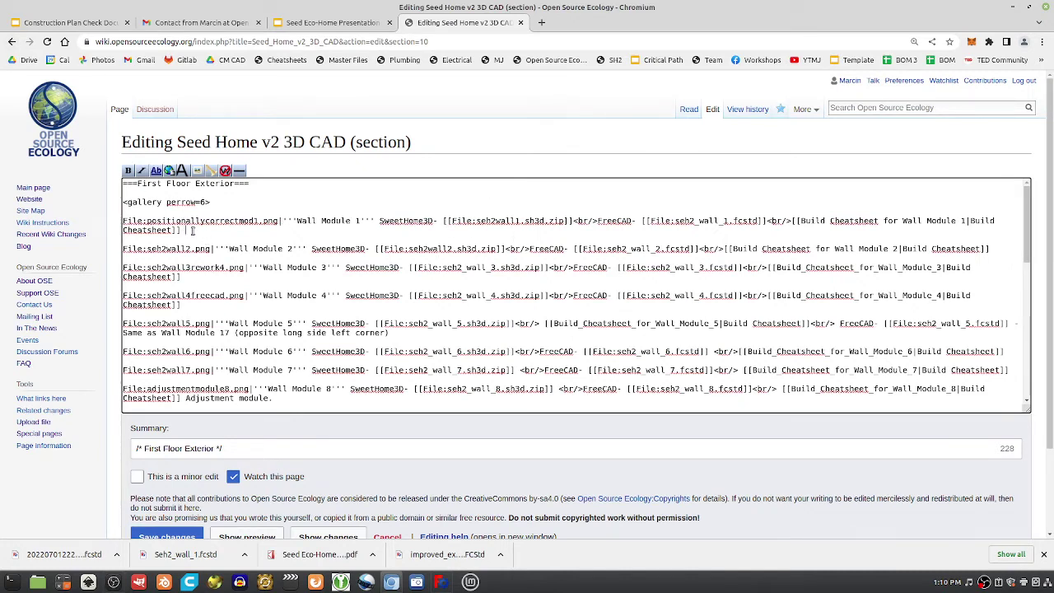
pyautogui.write('{{check')
pyautogui.scroll(-2, 164, 461)
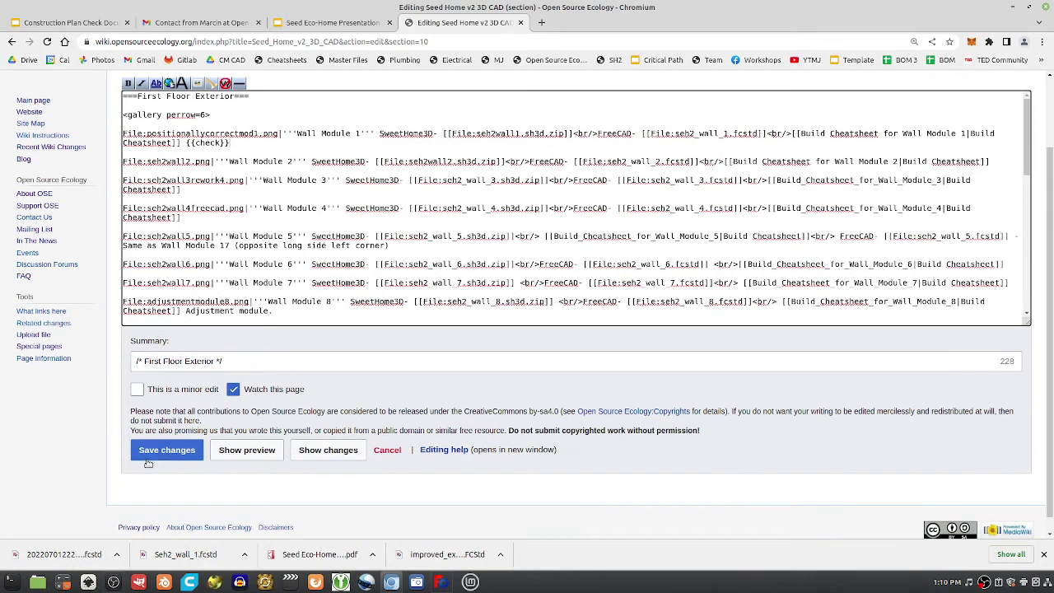
pyautogui.click(166, 449)
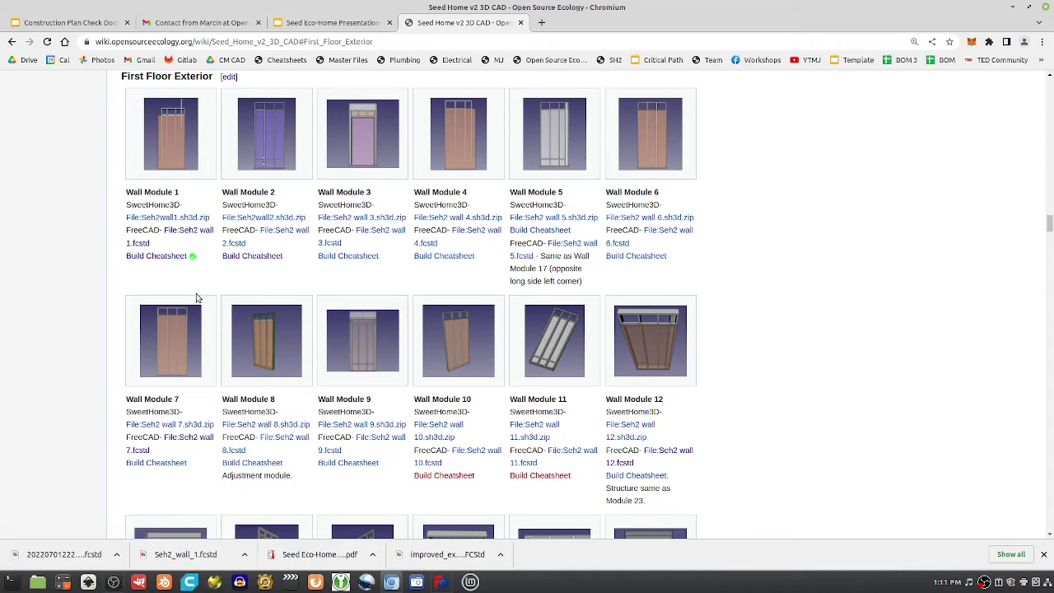
# - Open the File:Seh2 wall 1.fcstd page from the Wall Module 1 entry
pyautogui.scroll(1, 197, 297)
pyautogui.scroll(4, 187, 371)
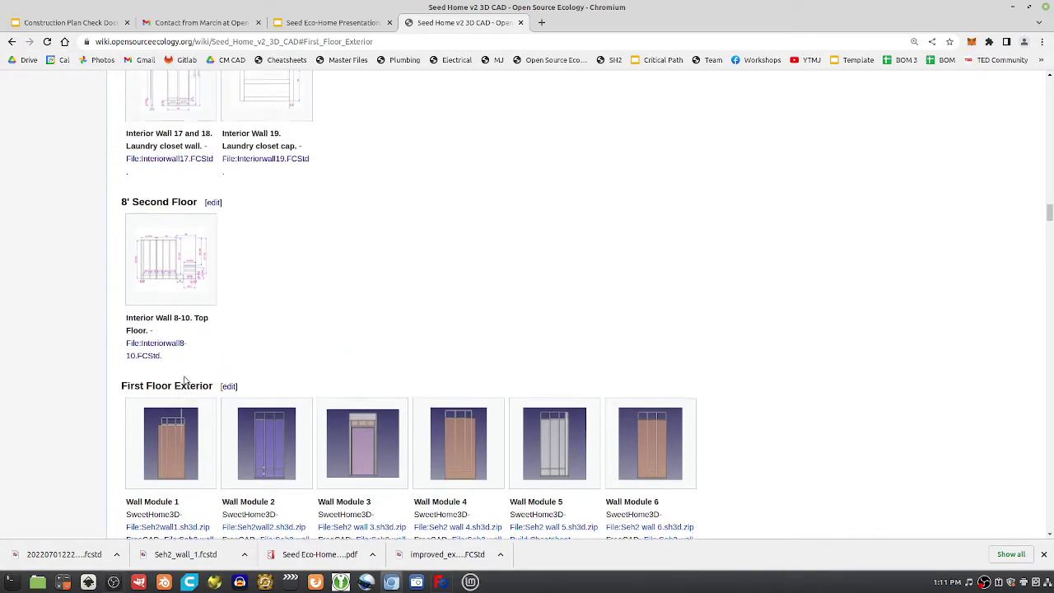
pyautogui.scroll(5, 185, 379)
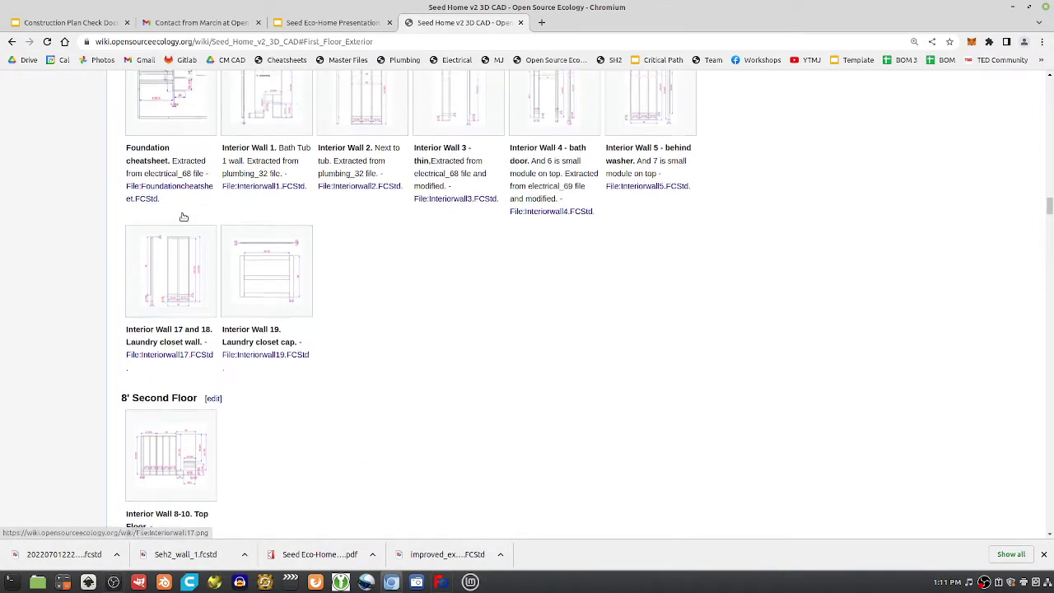
pyautogui.scroll(-7, 185, 216)
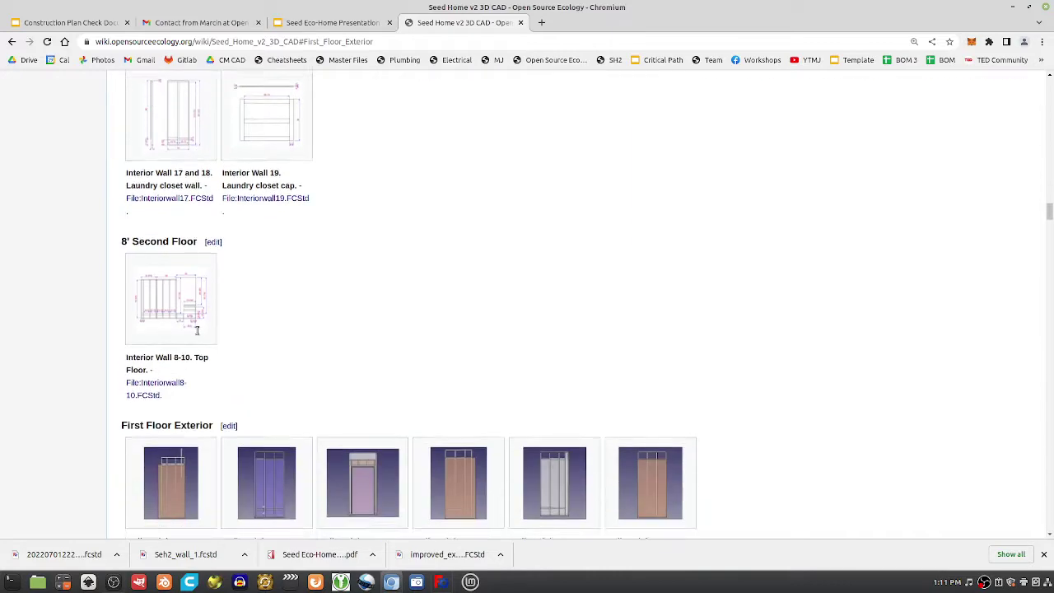
pyautogui.scroll(-2, 201, 371)
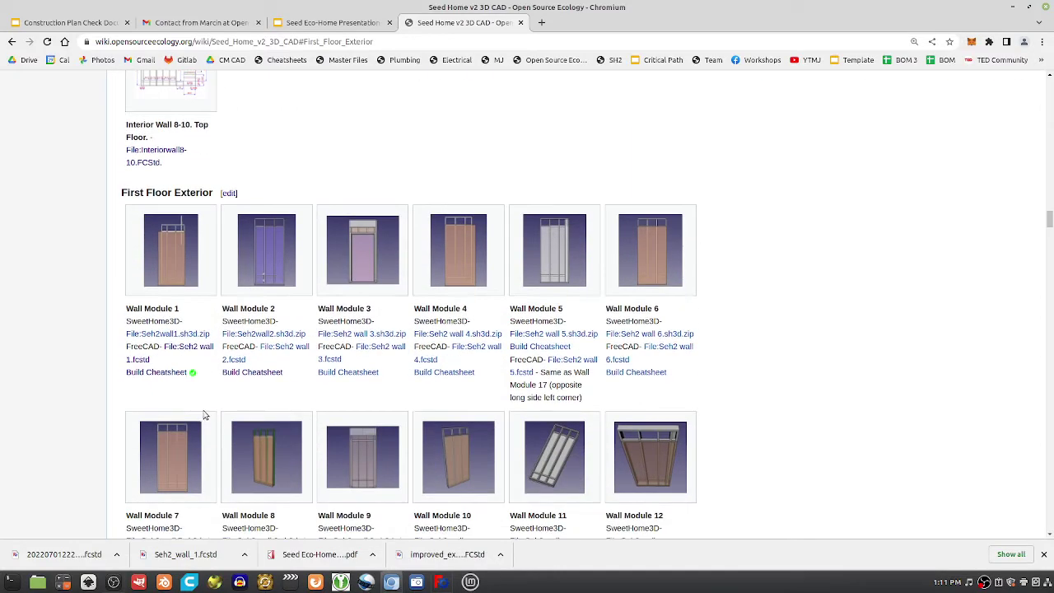
pyautogui.click(198, 352)
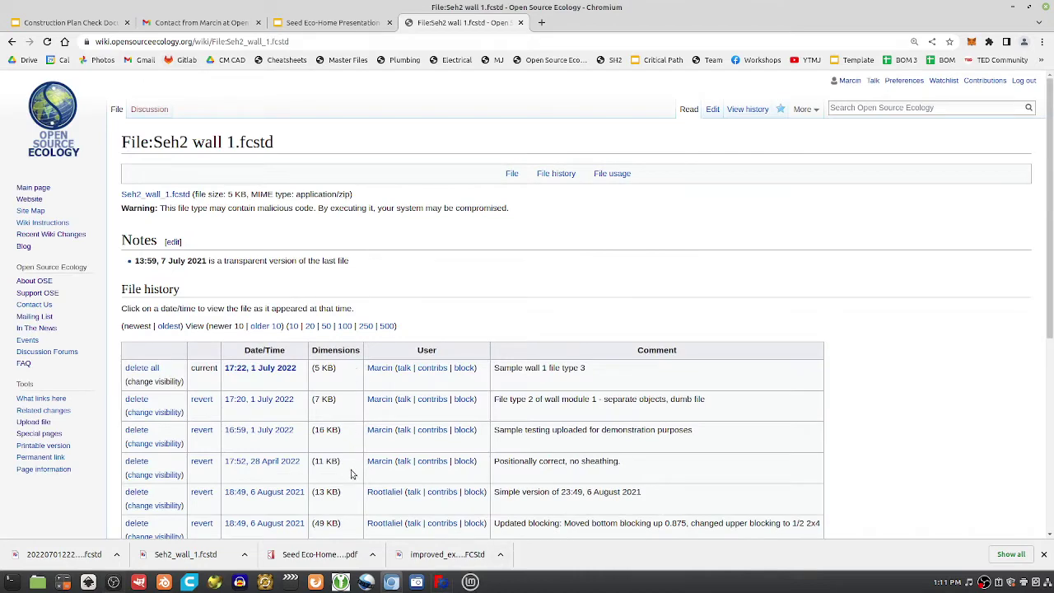
pyautogui.scroll(-1, 354, 485)
pyautogui.click(442, 582)
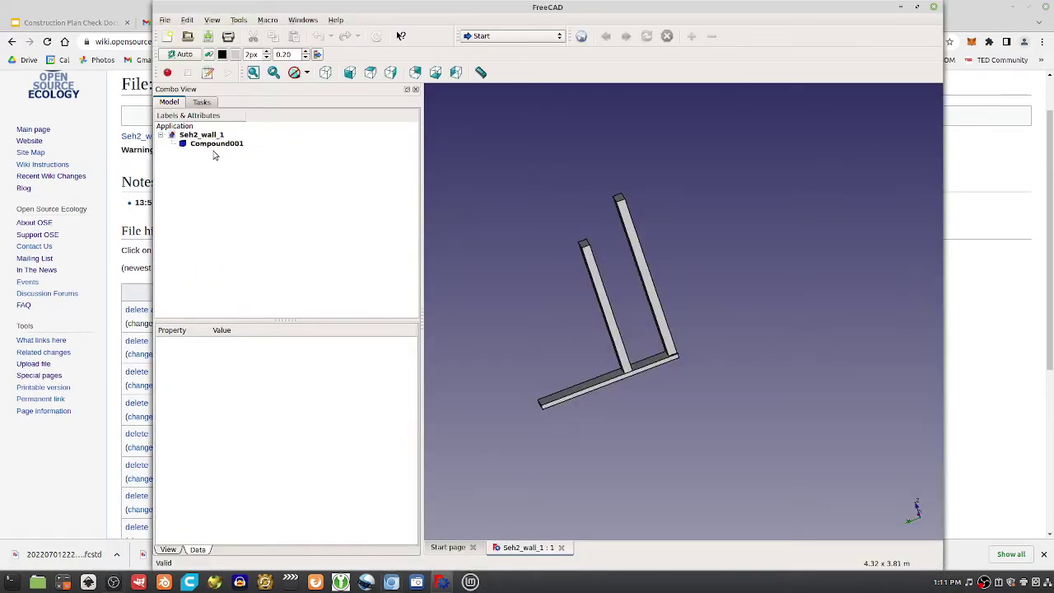
pyautogui.click(167, 36)
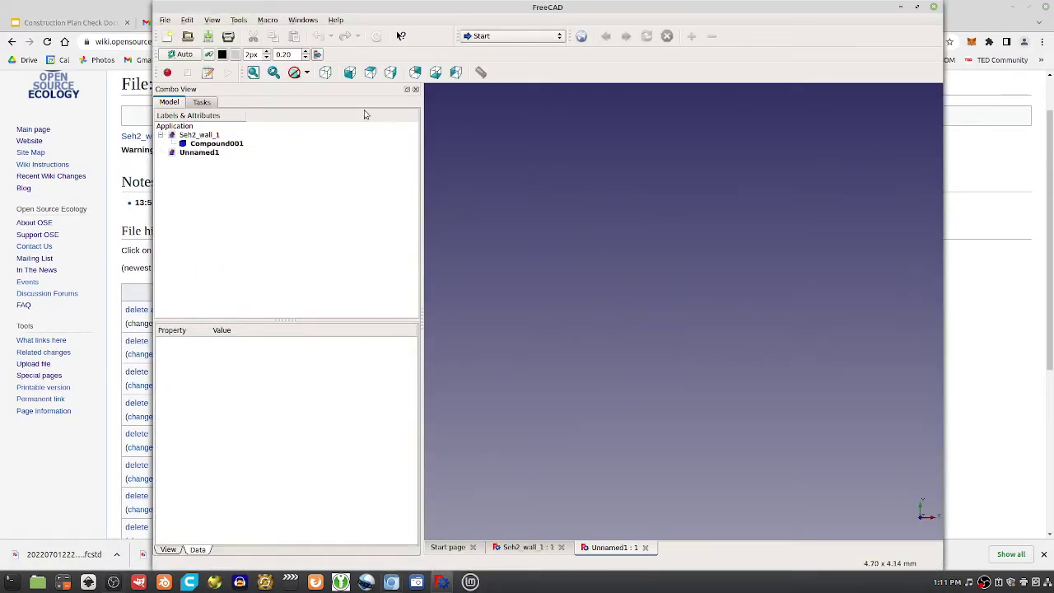
pyautogui.click(165, 20)
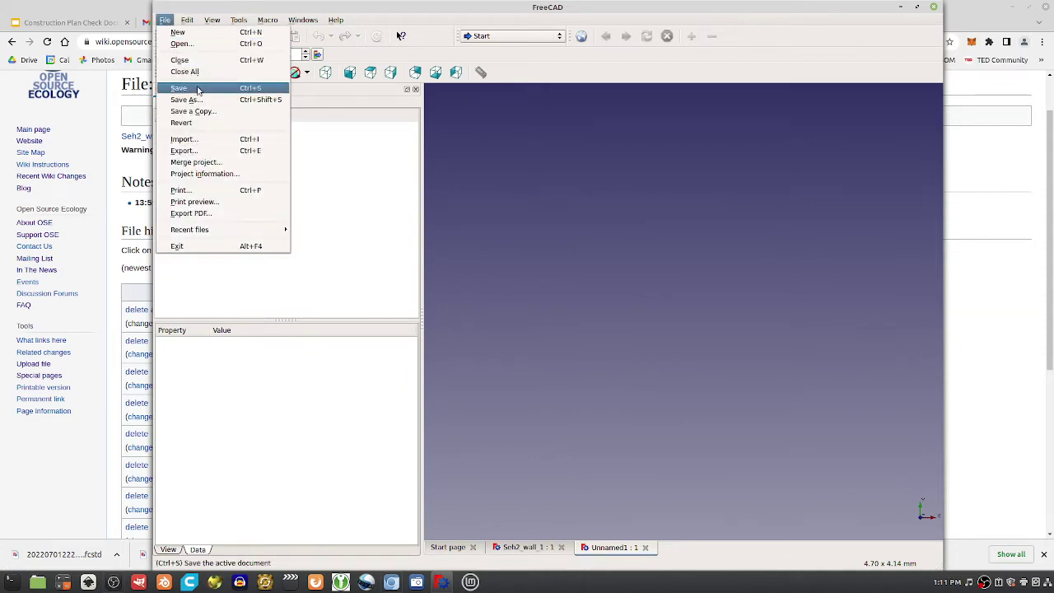
pyautogui.click(185, 43)
pyautogui.doubleClick(512, 217)
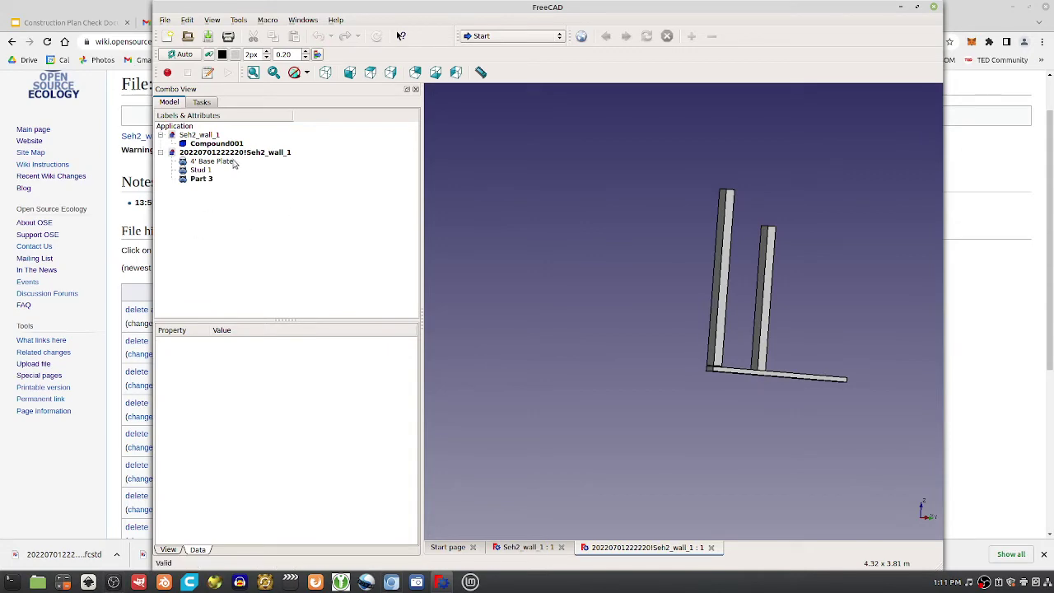
pyautogui.click(981, 344)
# - Move the {{check}} mark from Wall Module 1 to Wall Module 2's Build Cheatsheet and save
pyautogui.click(12, 41)
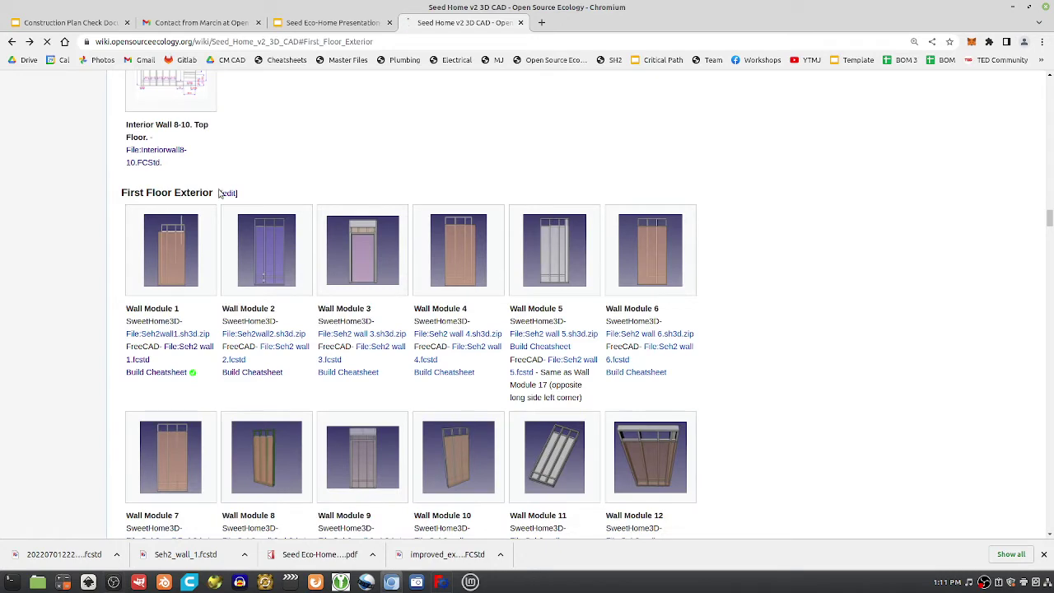
pyautogui.click(222, 192)
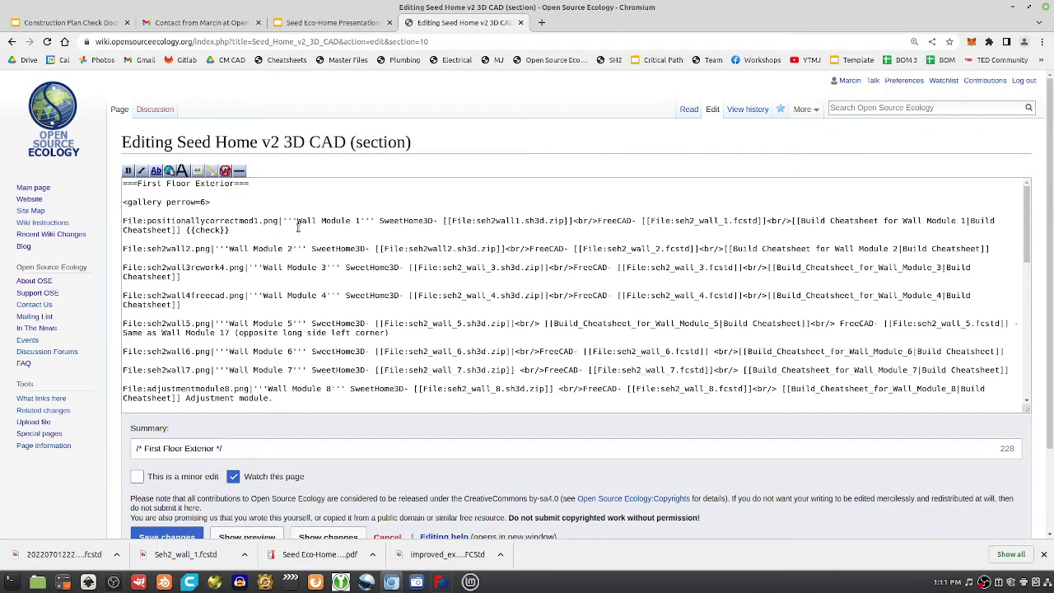
pyautogui.moveTo(235, 231); pyautogui.dragTo(185, 231)
pyautogui.hotkey('ctrl', 'c')
pyautogui.press('Delete')
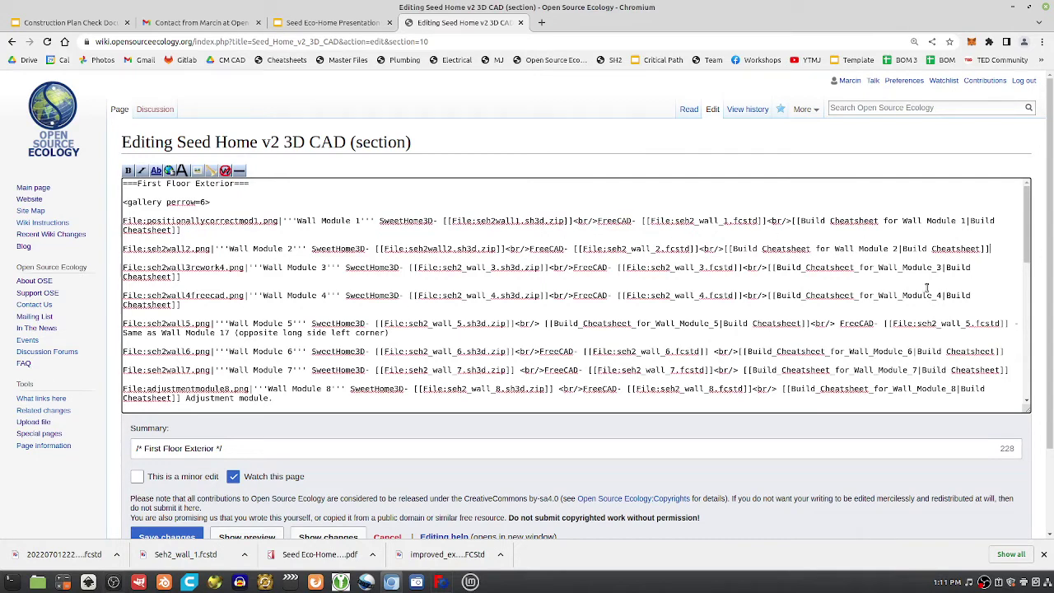
pyautogui.click(991, 249)
pyautogui.hotkey('ctrl', 'v')
pyautogui.hotkey('alt', 'shift', 's')
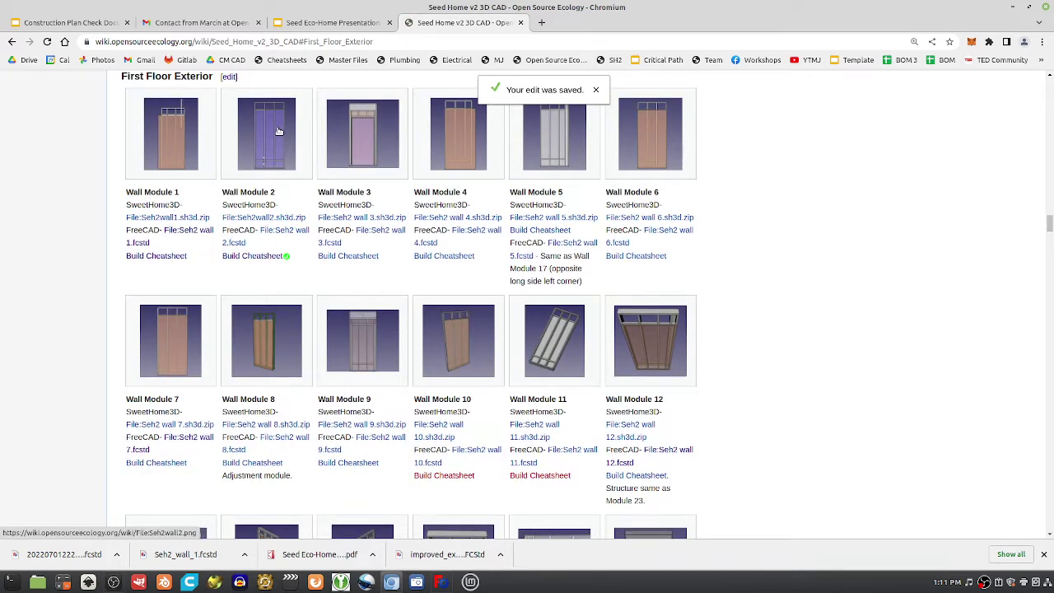
# - Open the Seh2 wall 2.fcstd file page and read the latest upload's comment
pyautogui.click(280, 233)
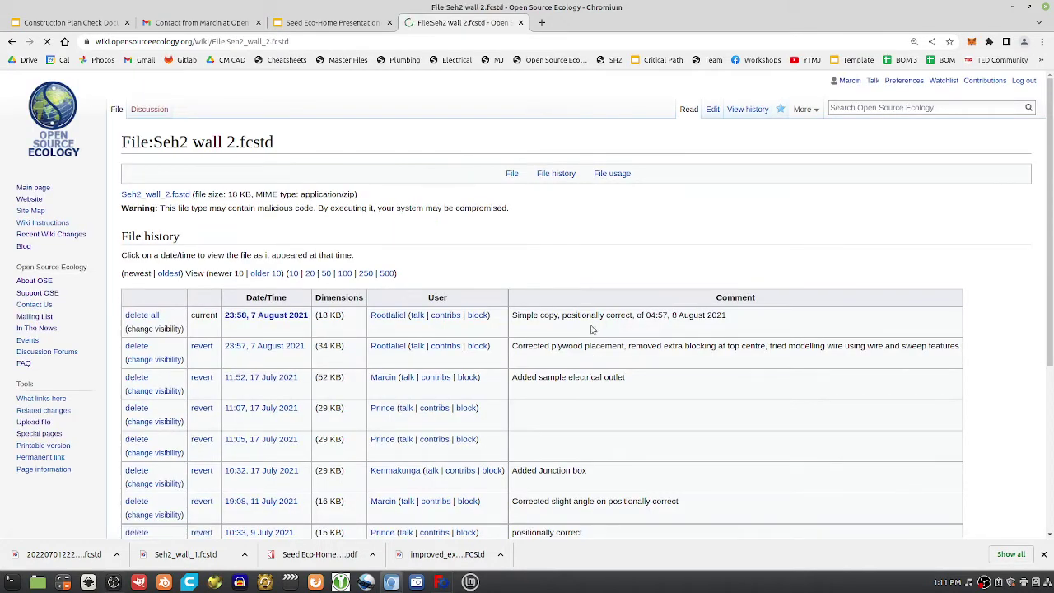
pyautogui.moveTo(517, 312); pyautogui.dragTo(731, 319)
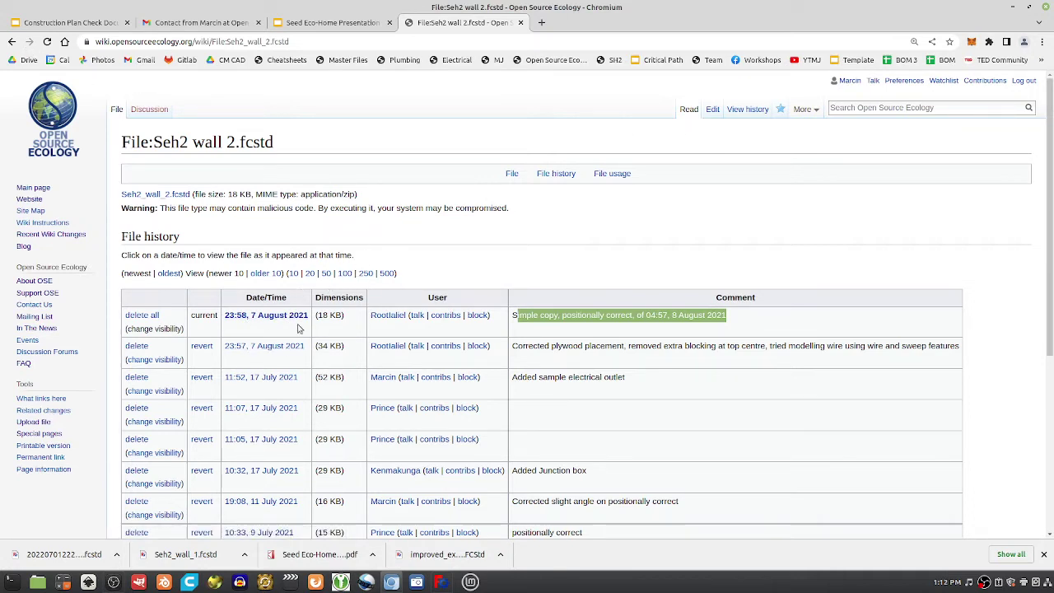
pyautogui.moveTo(138, 236); pyautogui.dragTo(171, 237)
pyautogui.scroll(-5, 329, 238)
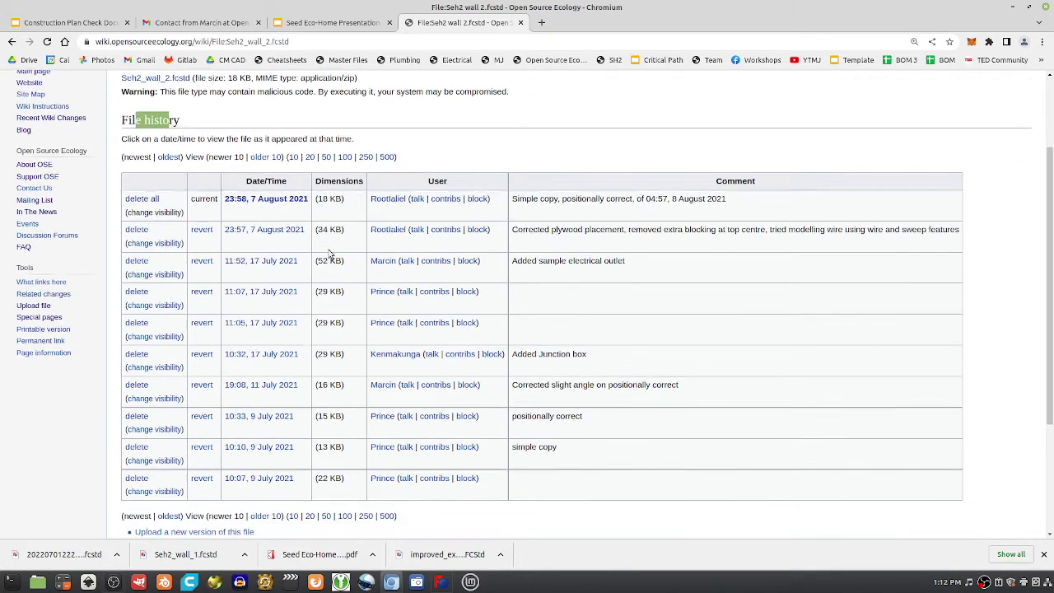
pyautogui.scroll(3, 292, 255)
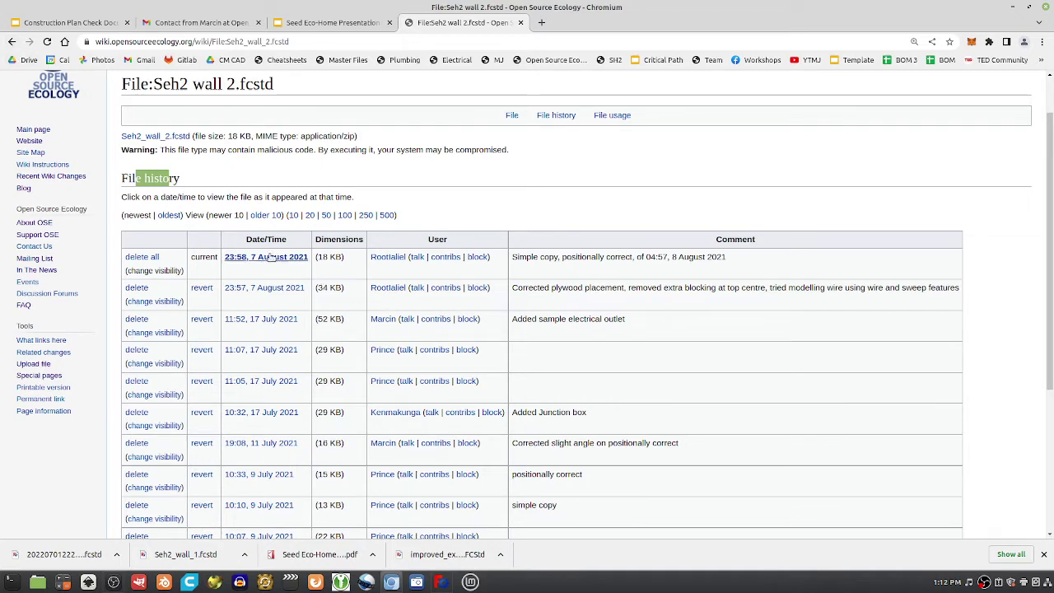
# - Return to the Seed Home v2 3D CAD page and find the Latest FreeCAD File 072922 note under Master Files
pyautogui.click(15, 41)
pyautogui.scroll(15, 350, 331)
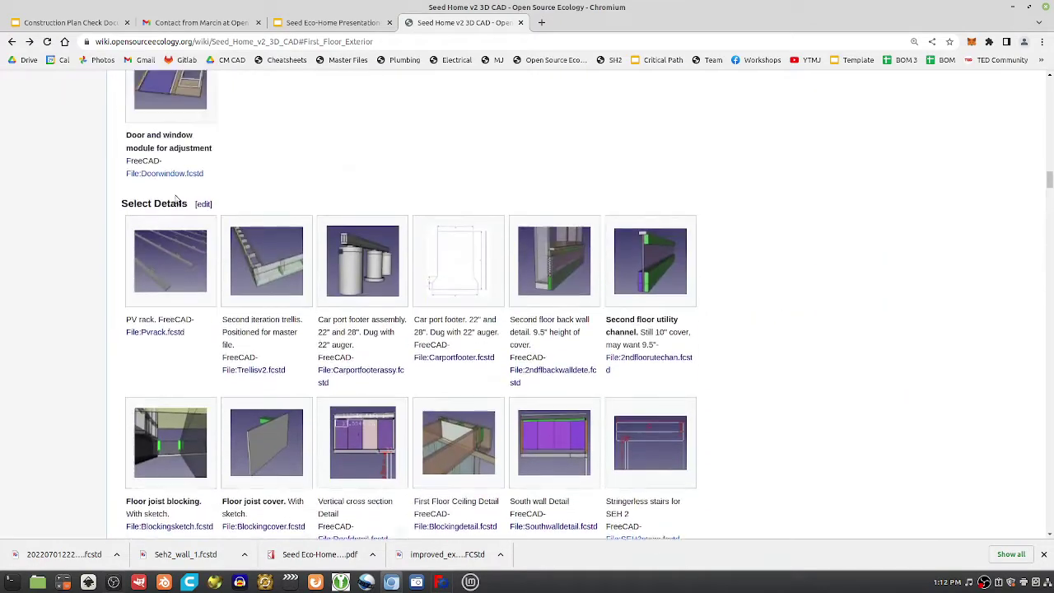
pyautogui.scroll(10, 175, 199)
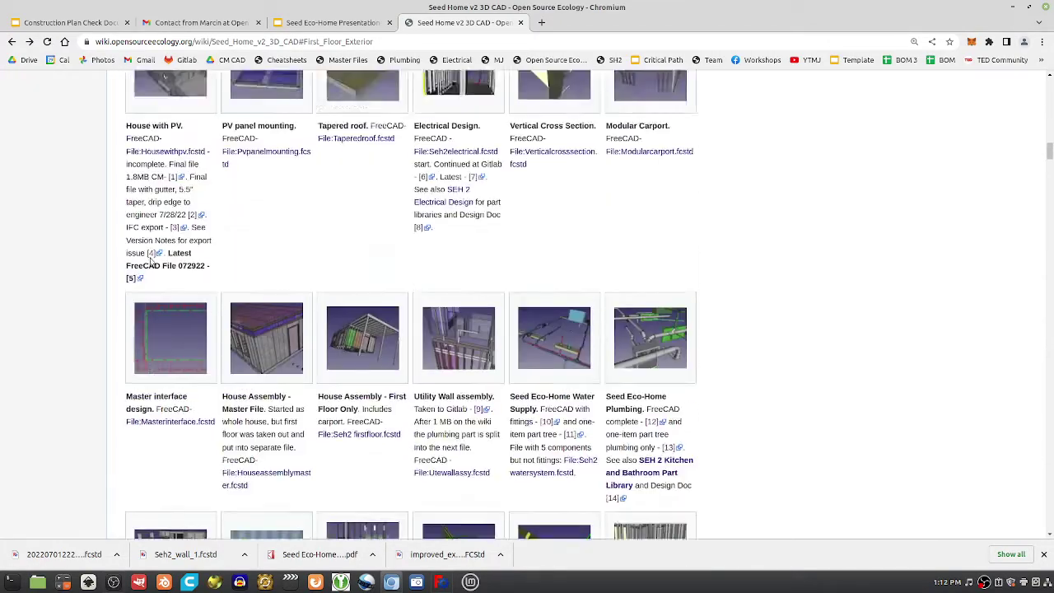
pyautogui.scroll(2, 150, 263)
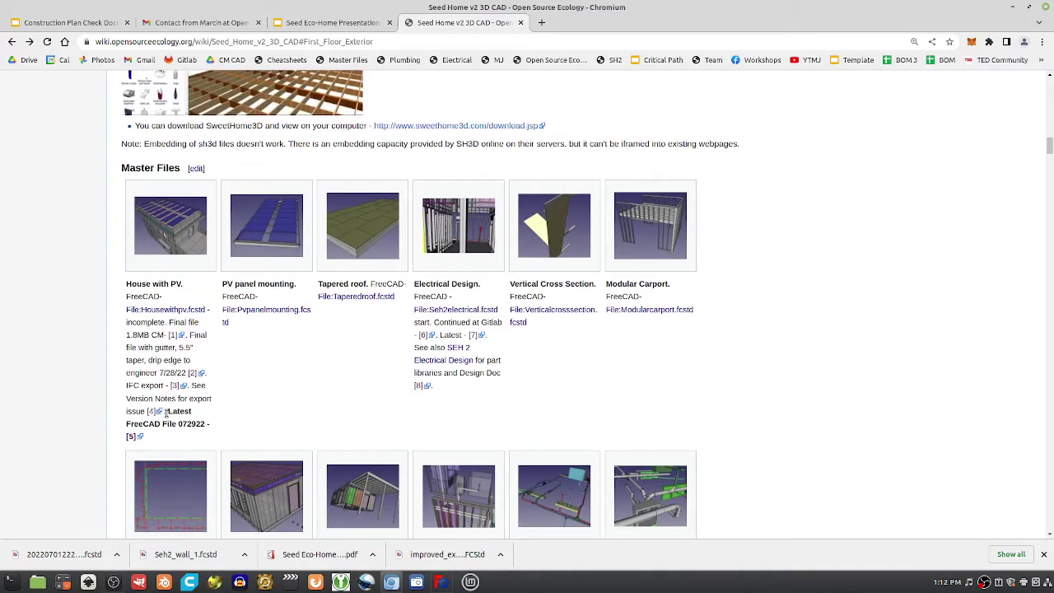
pyautogui.moveTo(166, 416); pyautogui.dragTo(197, 426)
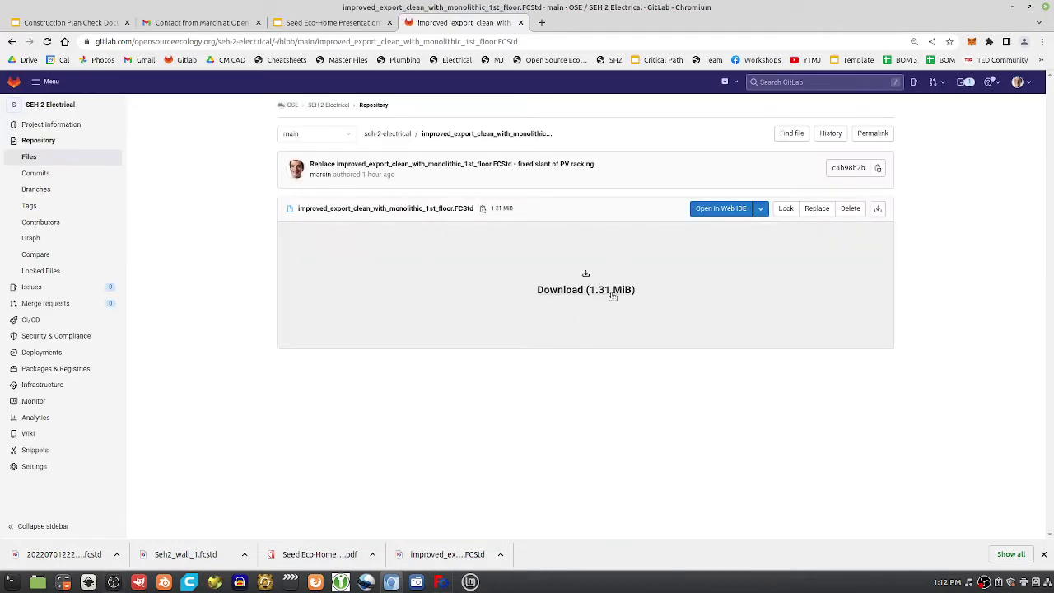
# - Download the 1.31 MiB house file and save it as working file.FCStd
pyautogui.click(576, 289)
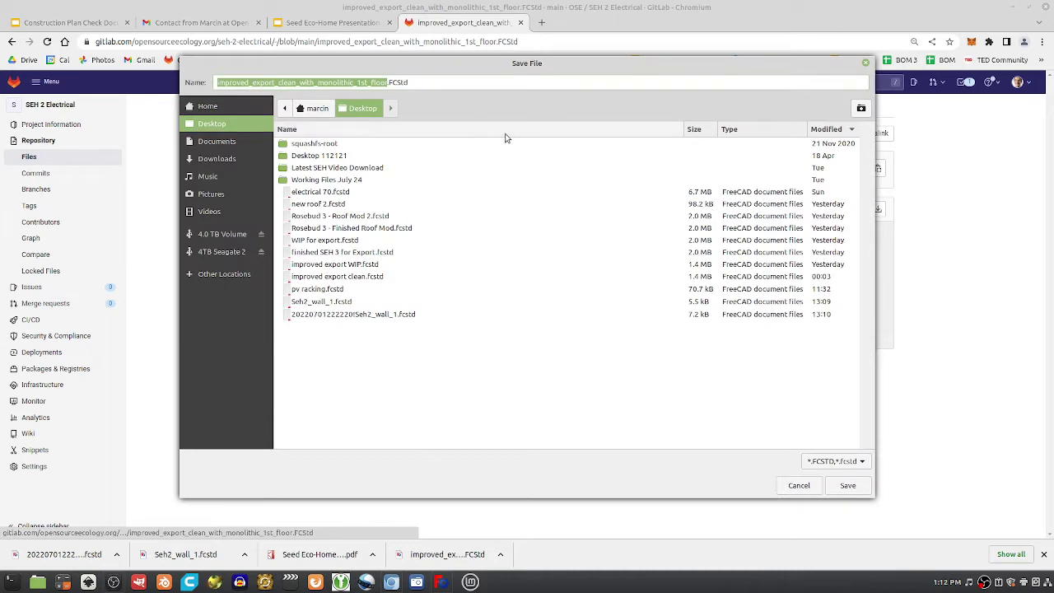
pyautogui.write('working file')
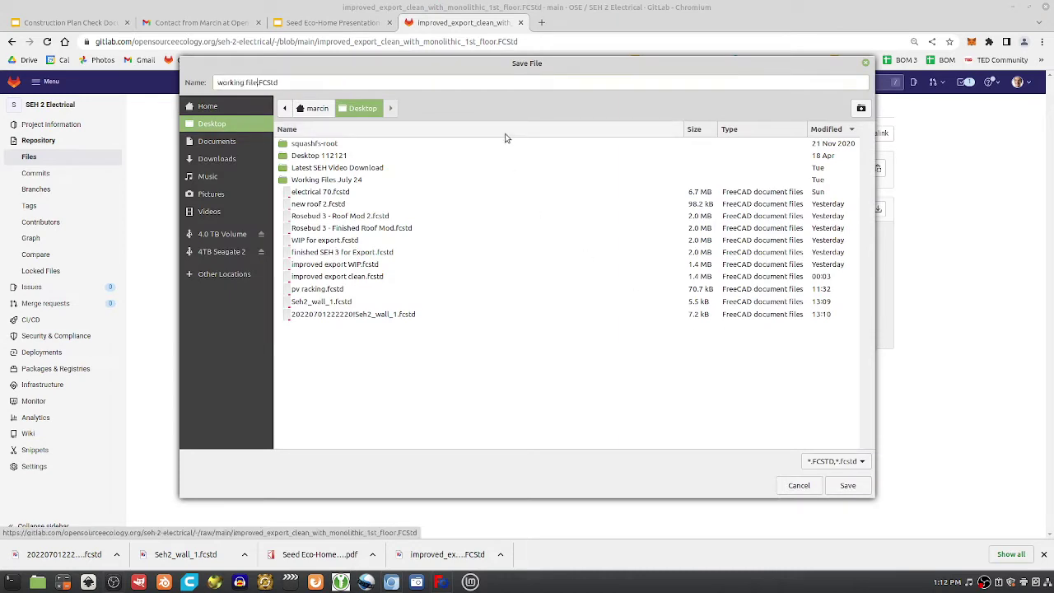
pyautogui.press('Return')
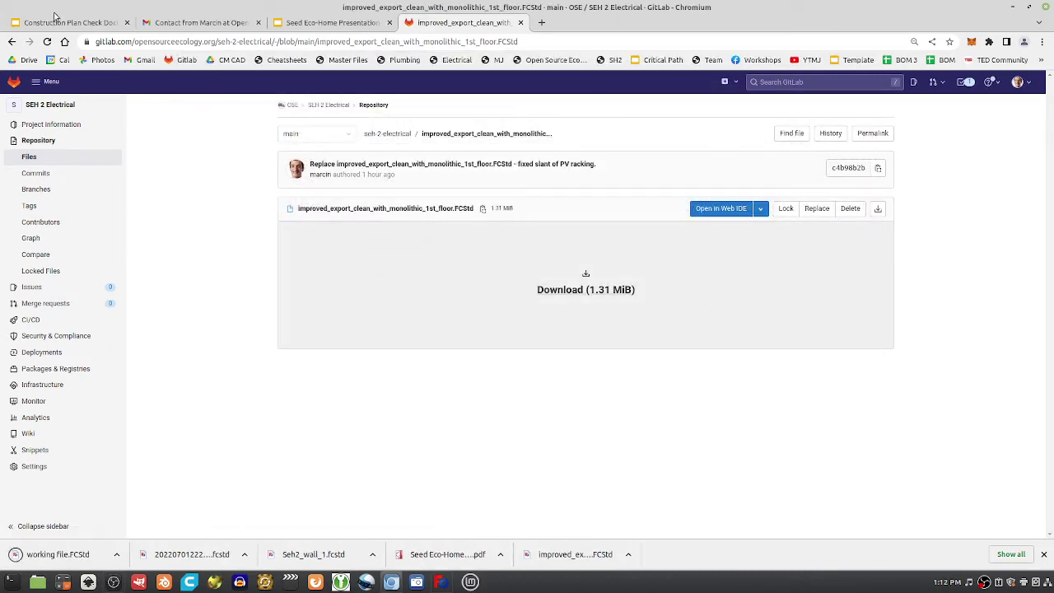
pyautogui.click(442, 582)
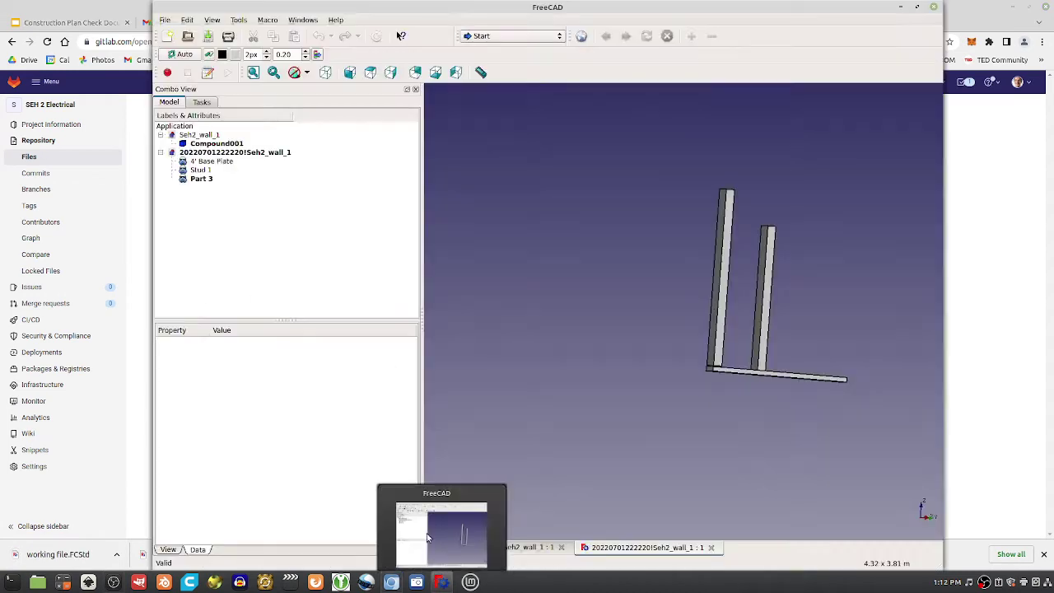
# - Close both wall documents and open improved export clean with monolithic 1st floor.FCStd
pyautogui.click(561, 548)
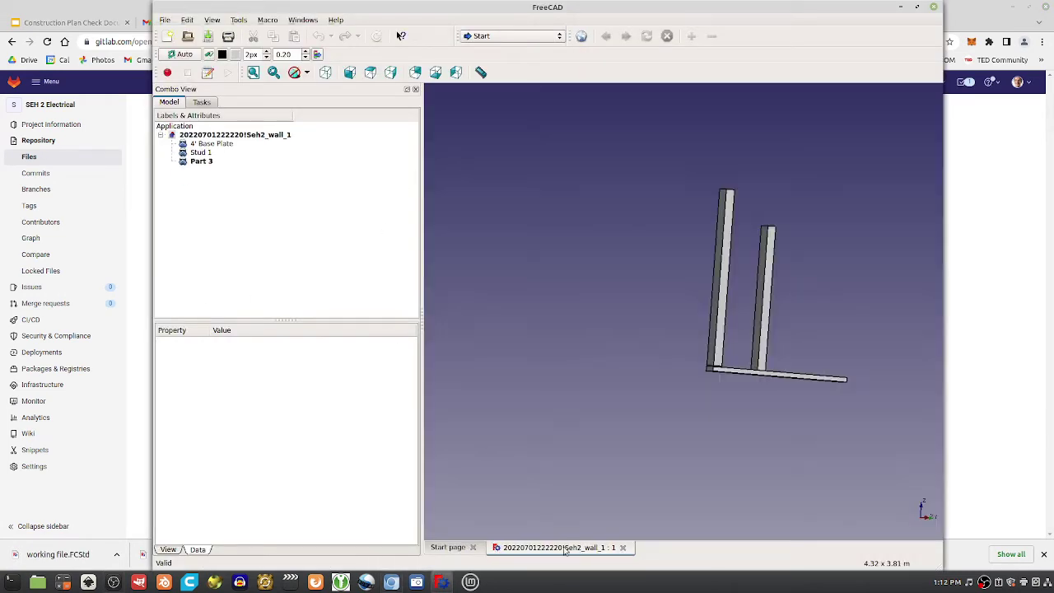
pyautogui.click(623, 547)
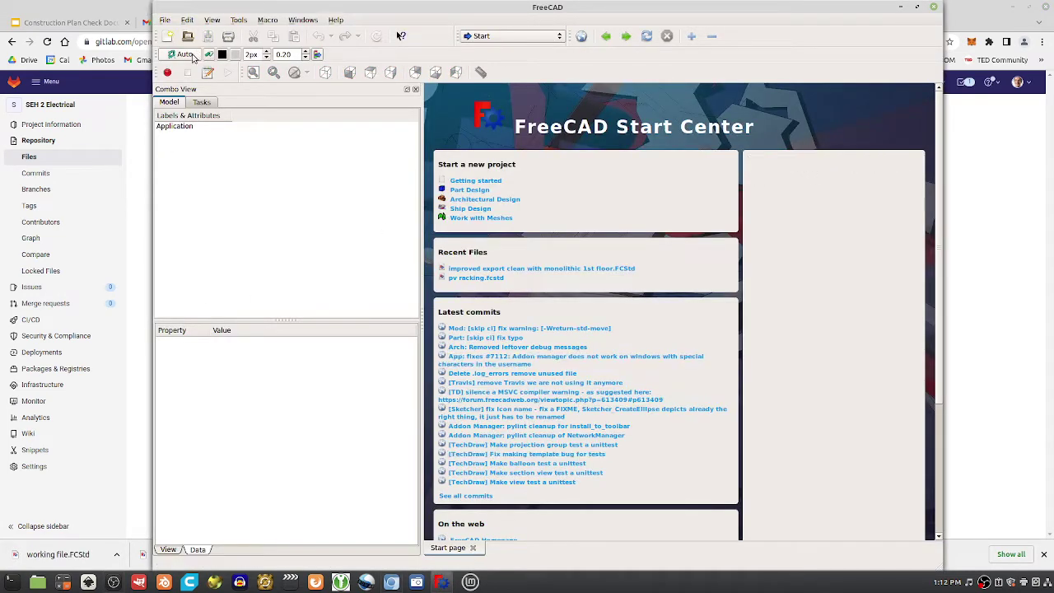
pyautogui.click(164, 18)
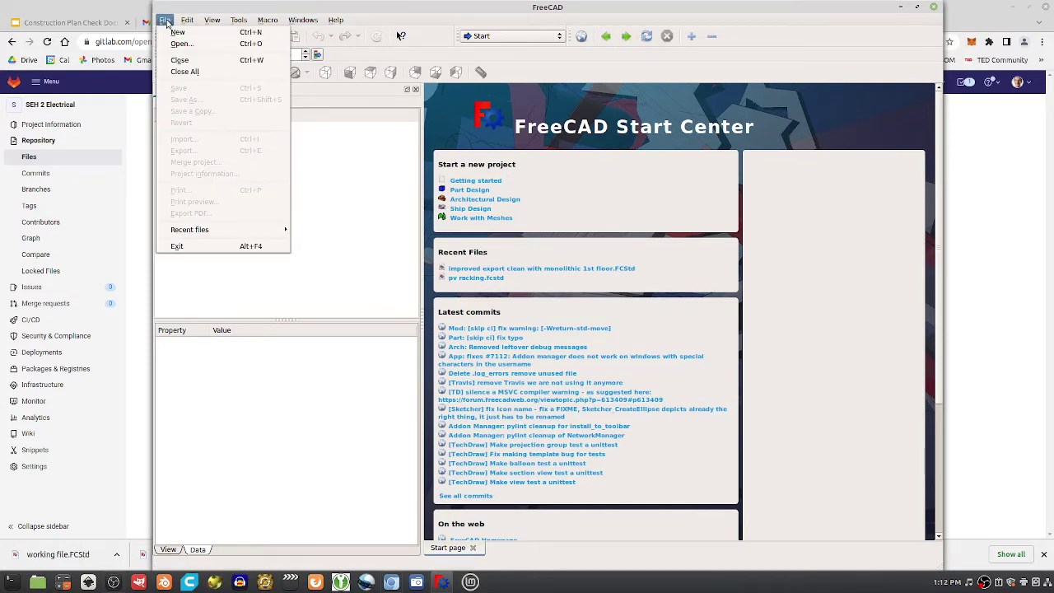
pyautogui.click(165, 20)
pyautogui.click(166, 20)
pyautogui.moveTo(186, 21)
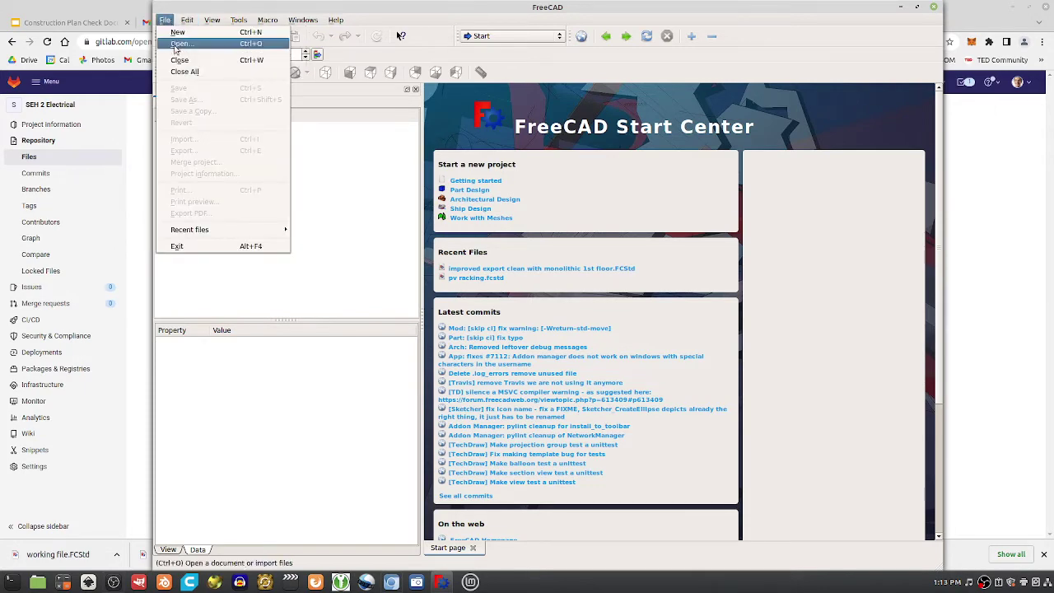
pyautogui.click(181, 43)
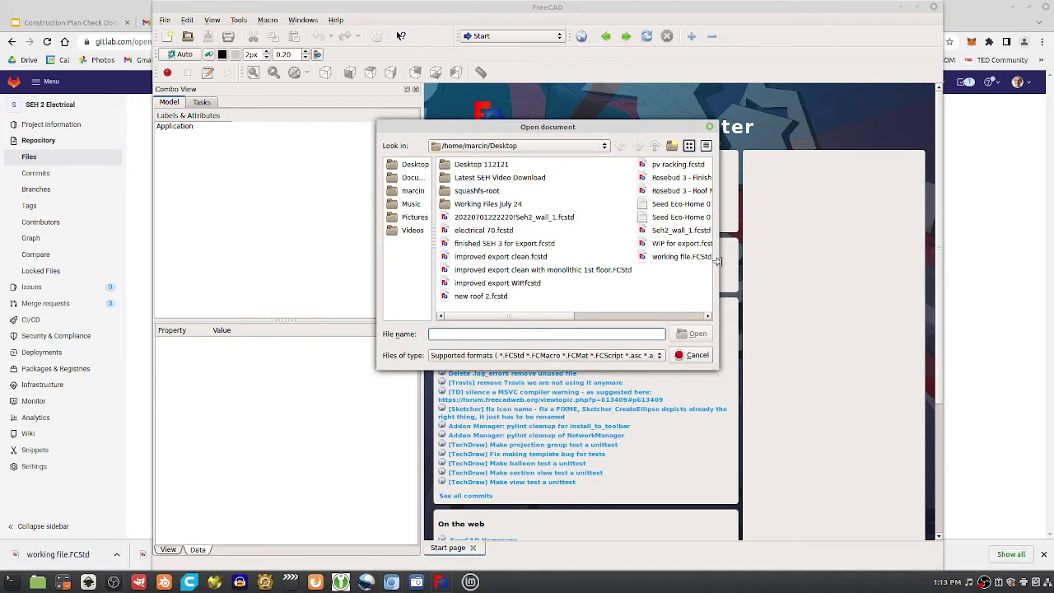
pyautogui.moveTo(717, 260); pyautogui.dragTo(859, 261)
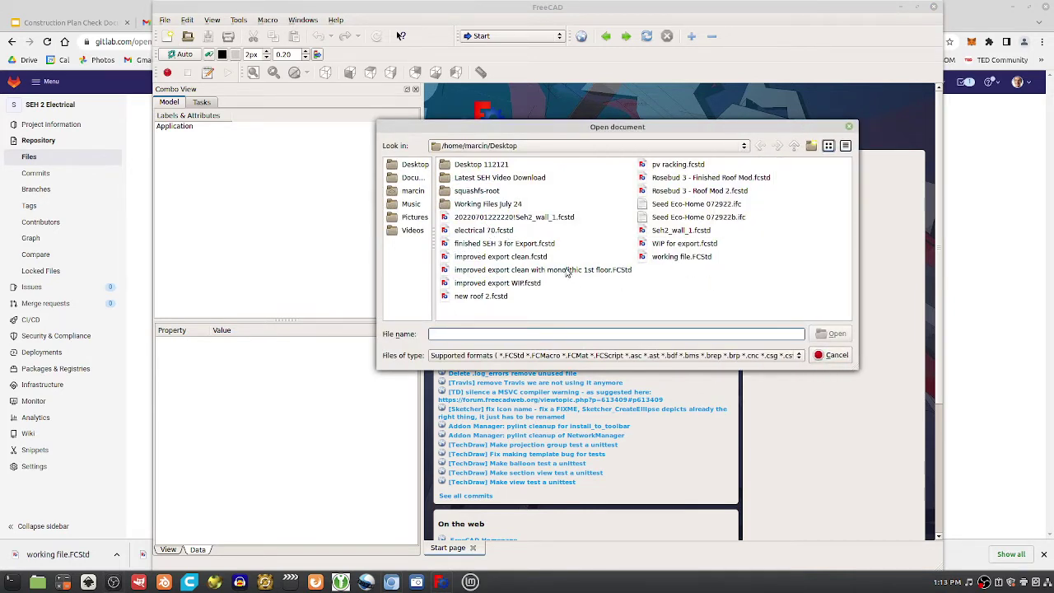
pyautogui.doubleClick(567, 270)
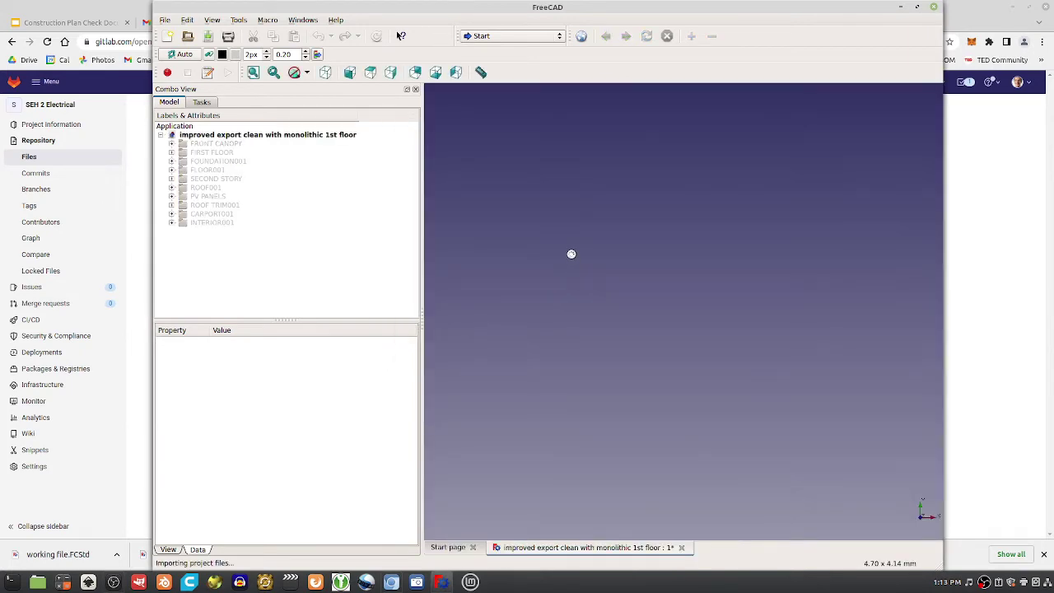
# - Close the Start page, maximize FreeCAD, and orbit and zoom around the house model
pyautogui.click(1004, 245)
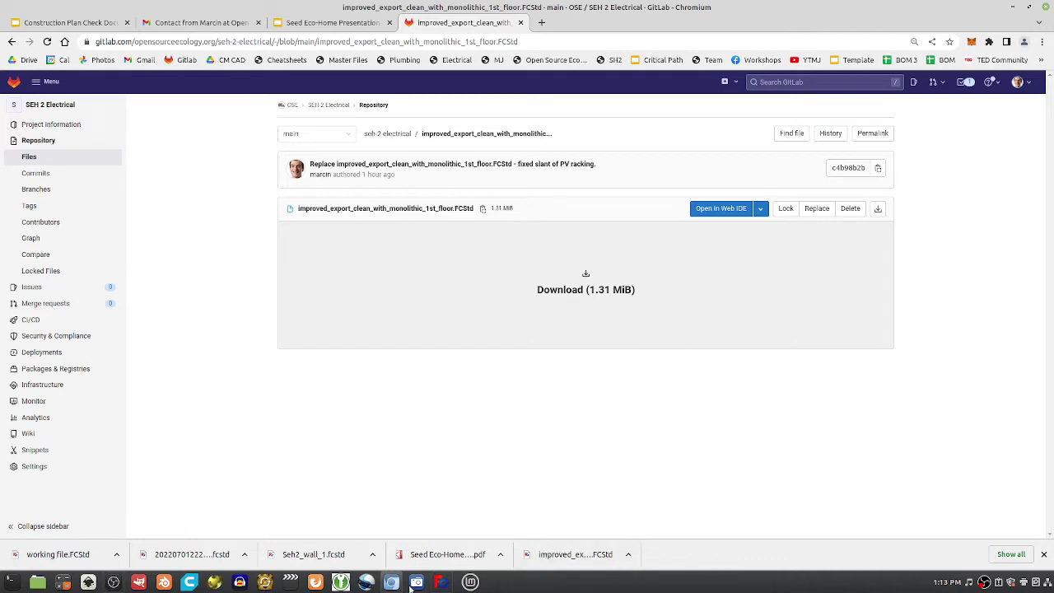
pyautogui.click(440, 583)
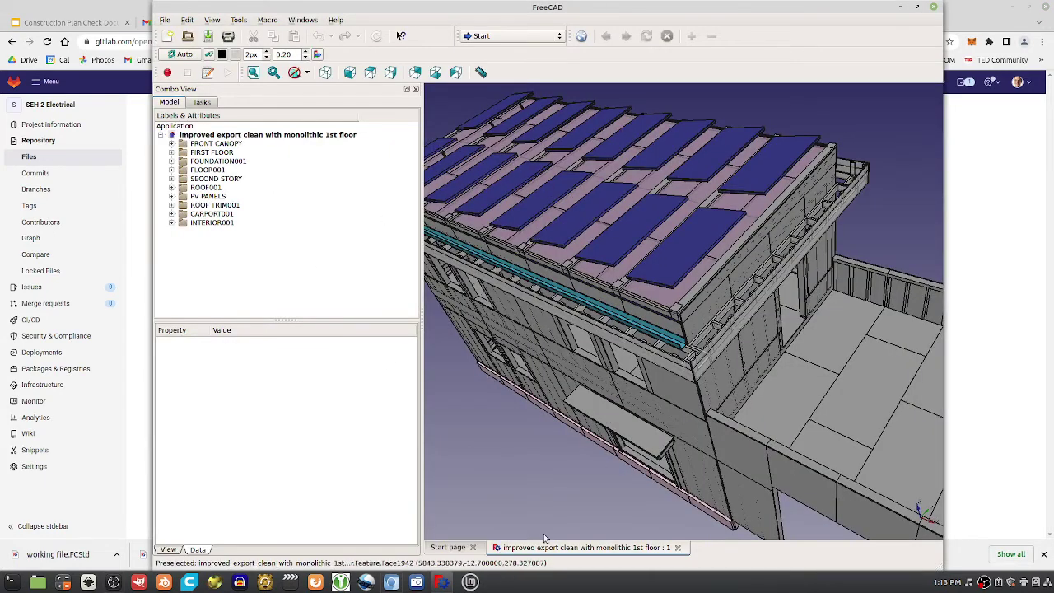
pyautogui.click(473, 547)
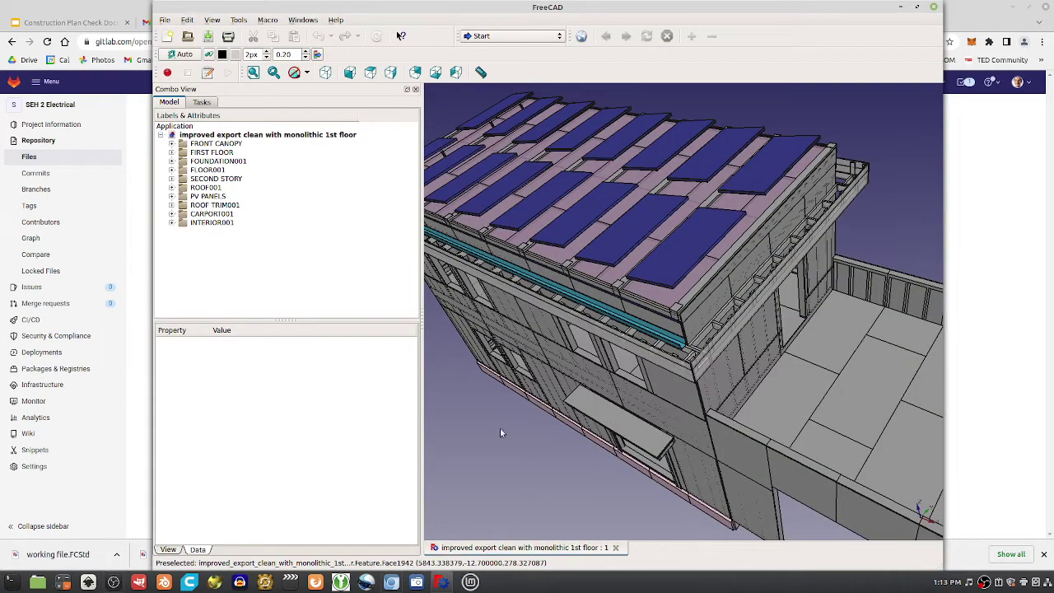
pyautogui.click(916, 7)
pyautogui.moveTo(593, 280); pyautogui.dragTo(576, 255, button='middle')
pyautogui.scroll(5, 501, 249)
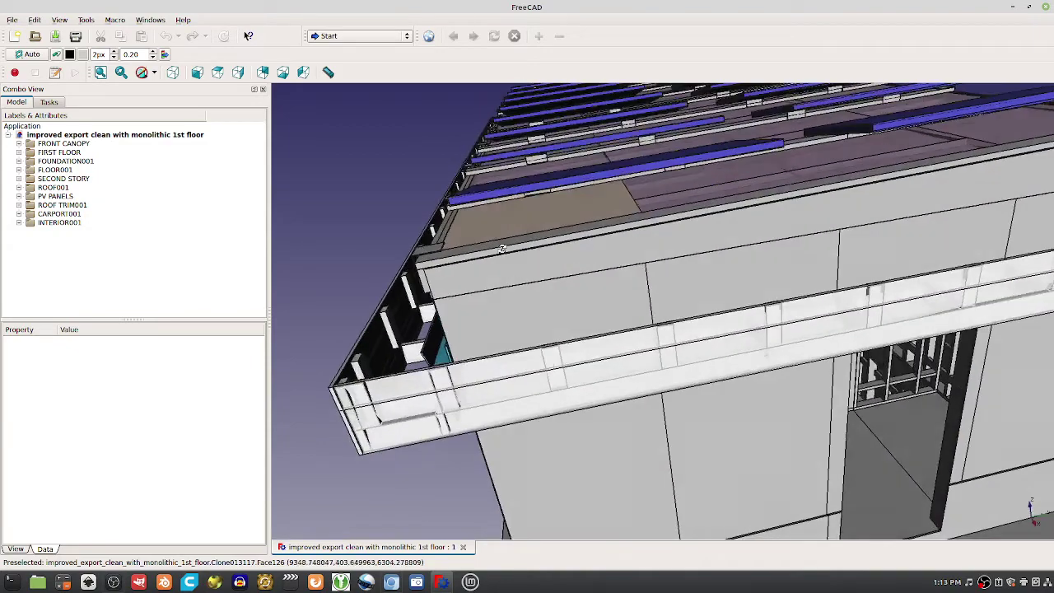
pyautogui.moveTo(501, 249); pyautogui.dragTo(493, 272, button='middle')
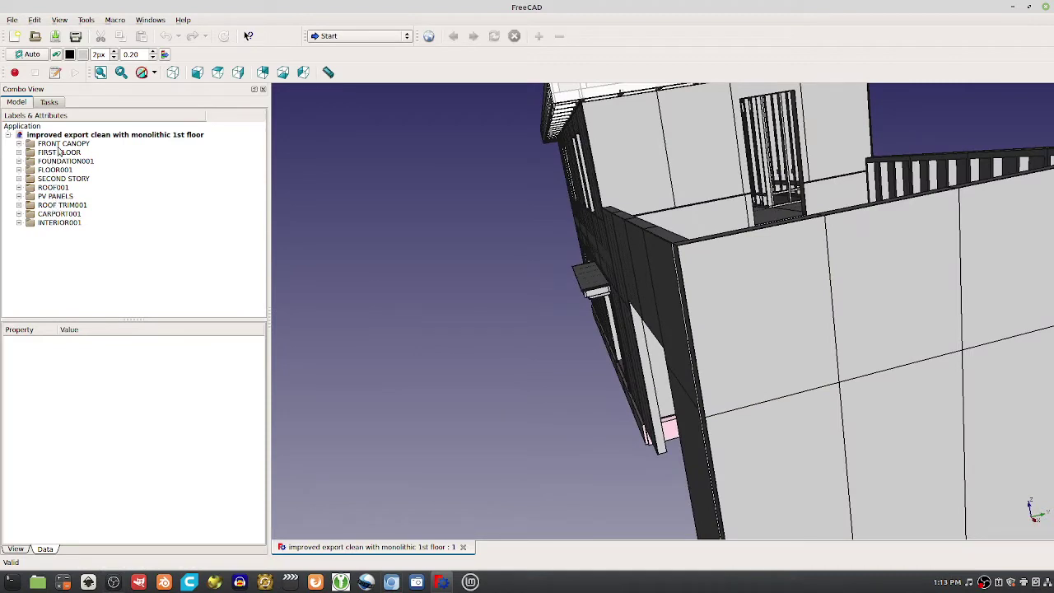
# - Hide the CARPORT001 group and toggle a first-floor exterior wall's visibility to see inside
pyautogui.click(58, 214)
pyautogui.press('space')
pyautogui.click(647, 348)
pyautogui.press('space')
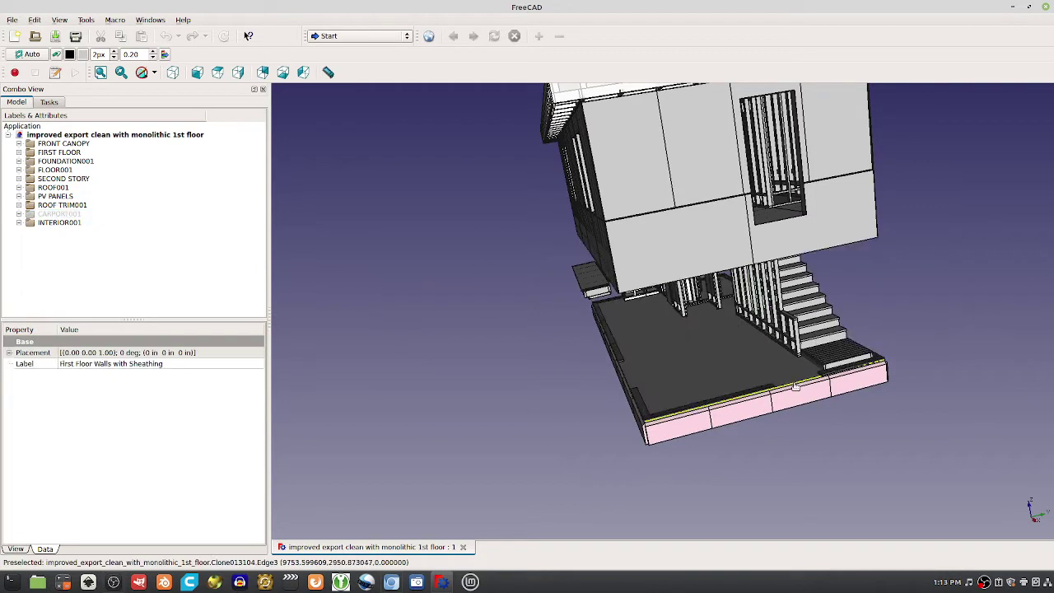
pyautogui.press('space')
pyautogui.press('space')
pyautogui.press('space')
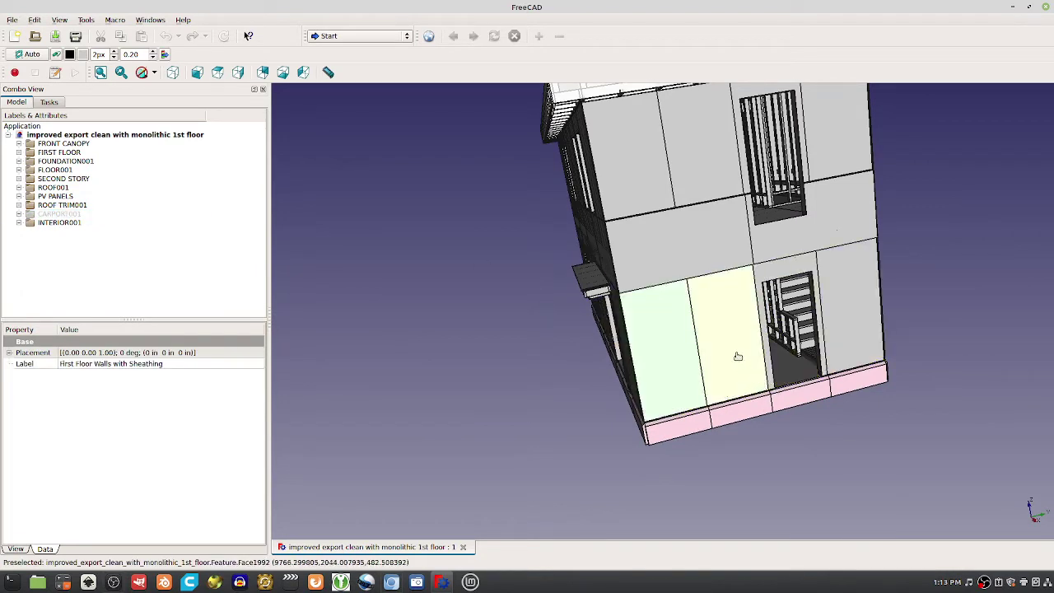
pyautogui.press('space')
pyautogui.press('space')
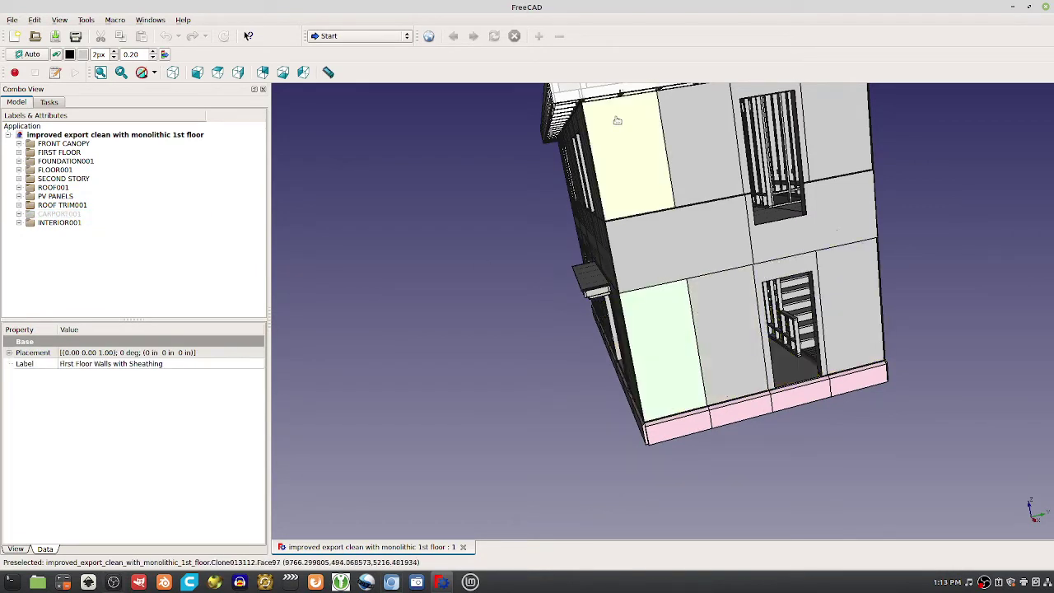
pyautogui.click(635, 171)
pyautogui.press('space')
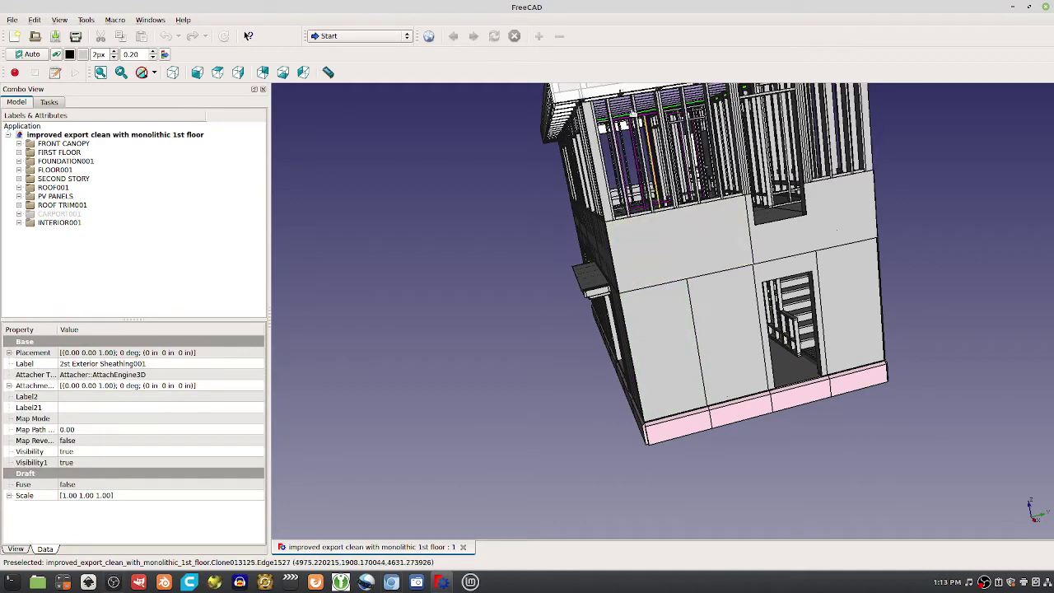
# - Hide the middle sheathing band between storeys and select the whole first-floor walls object
pyautogui.click(619, 123)
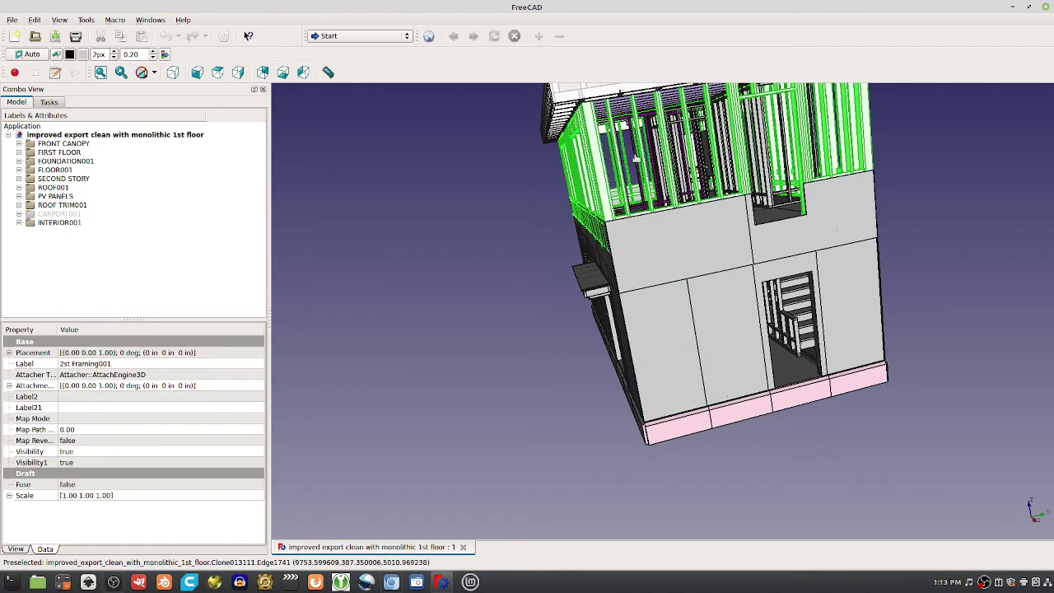
pyautogui.moveTo(619, 131); pyautogui.dragTo(928, 272, button='middle')
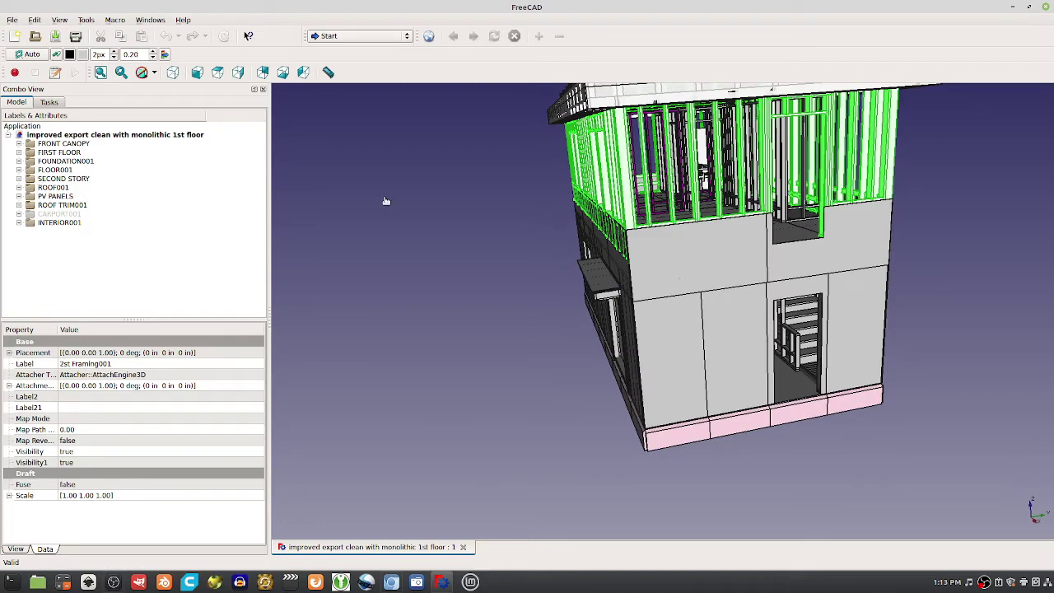
pyautogui.moveTo(702, 277); pyautogui.dragTo(718, 294, button='middle')
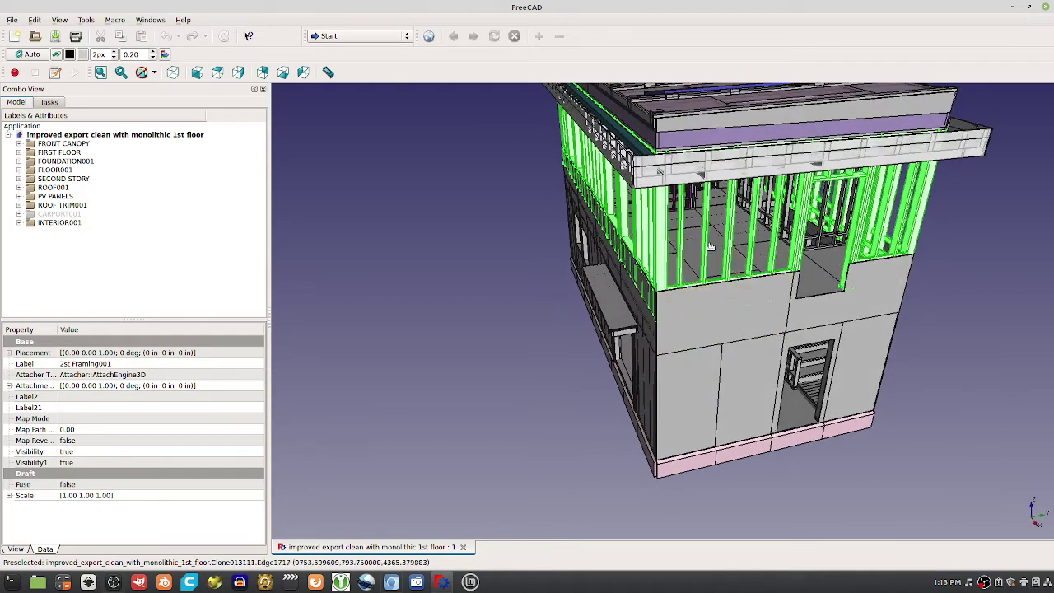
pyautogui.moveTo(711, 242); pyautogui.dragTo(717, 191, button='middle')
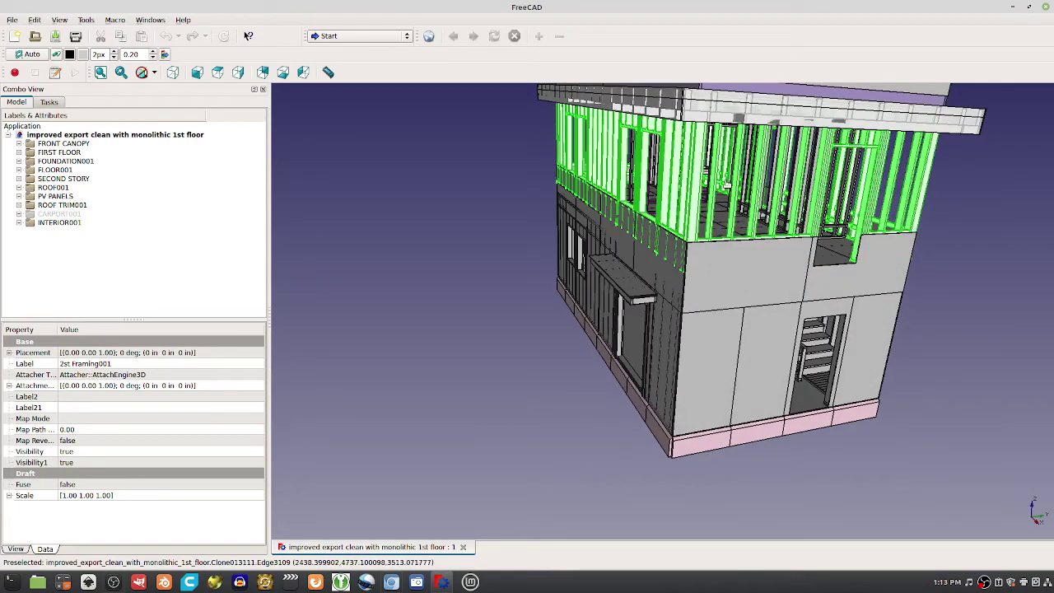
pyautogui.click(717, 373)
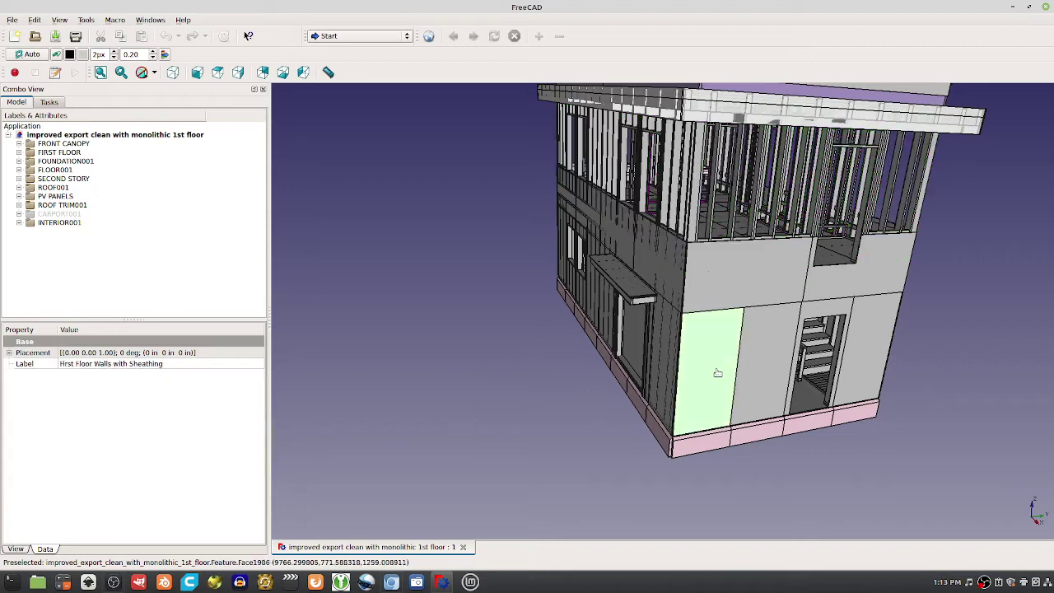
pyautogui.click(714, 275)
pyautogui.press('space')
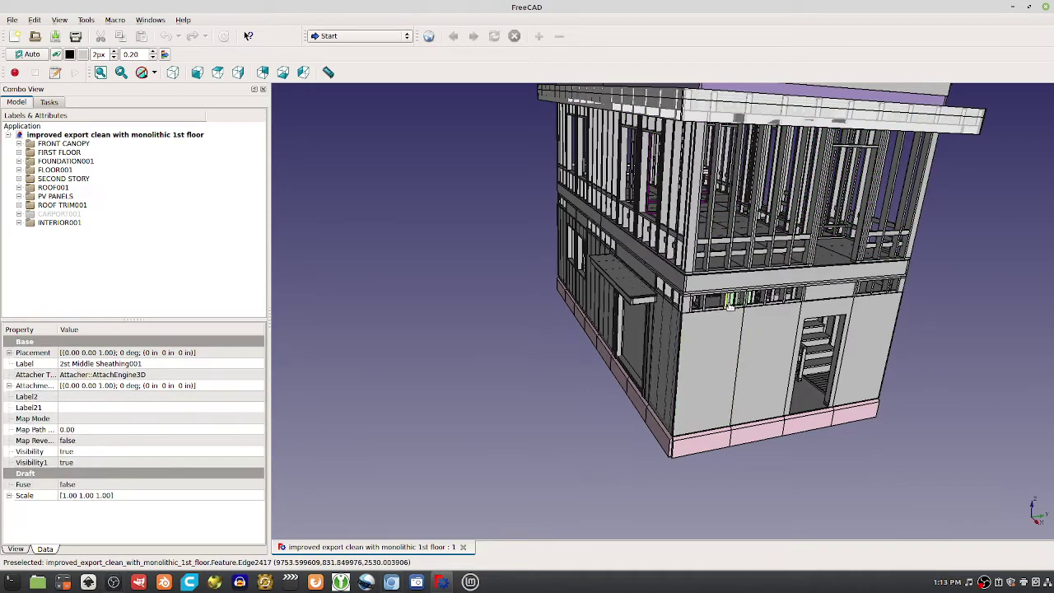
pyautogui.click(726, 374)
pyautogui.press('space')
pyautogui.press('space')
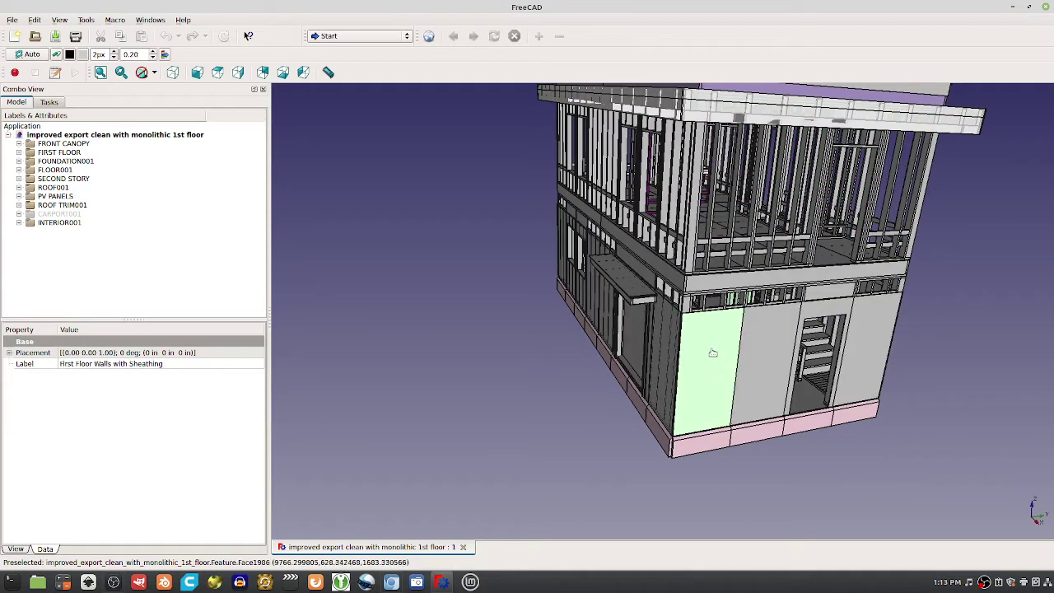
pyautogui.click(713, 352)
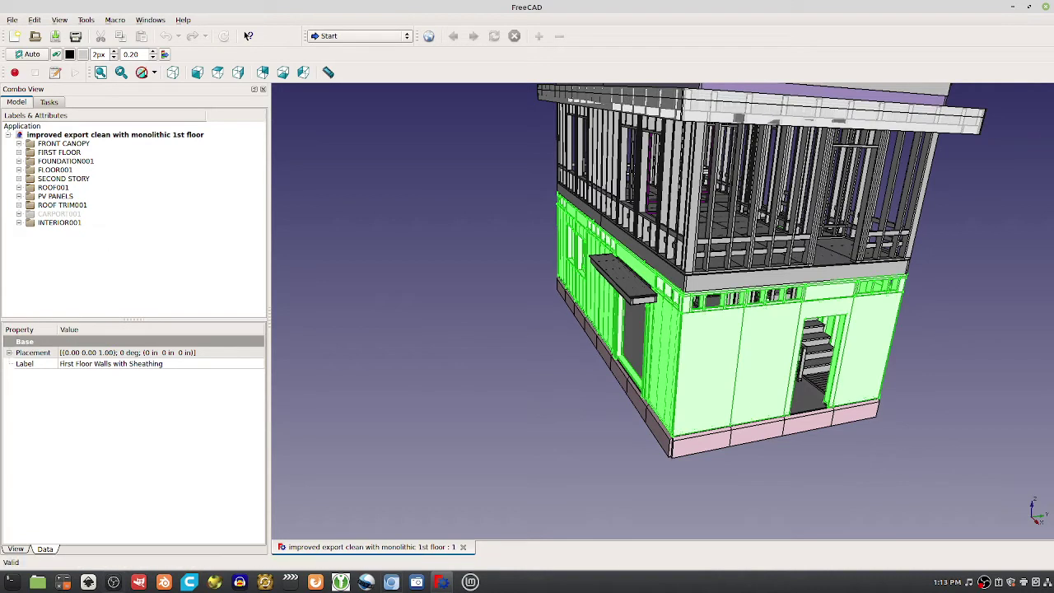
# - Delete the FRONT CANOPY, FOUNDATION001, SECOND STORY and FLOOR001 groups
pyautogui.click(35, 170)
pyautogui.click(38, 153)
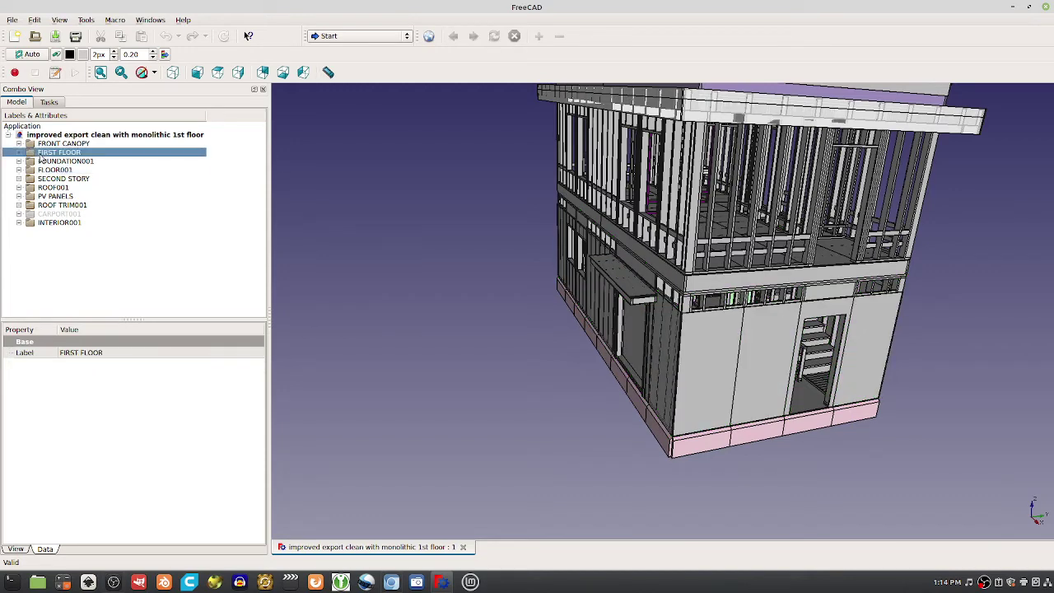
pyautogui.press('space')
pyautogui.press('space')
pyautogui.click(77, 143)
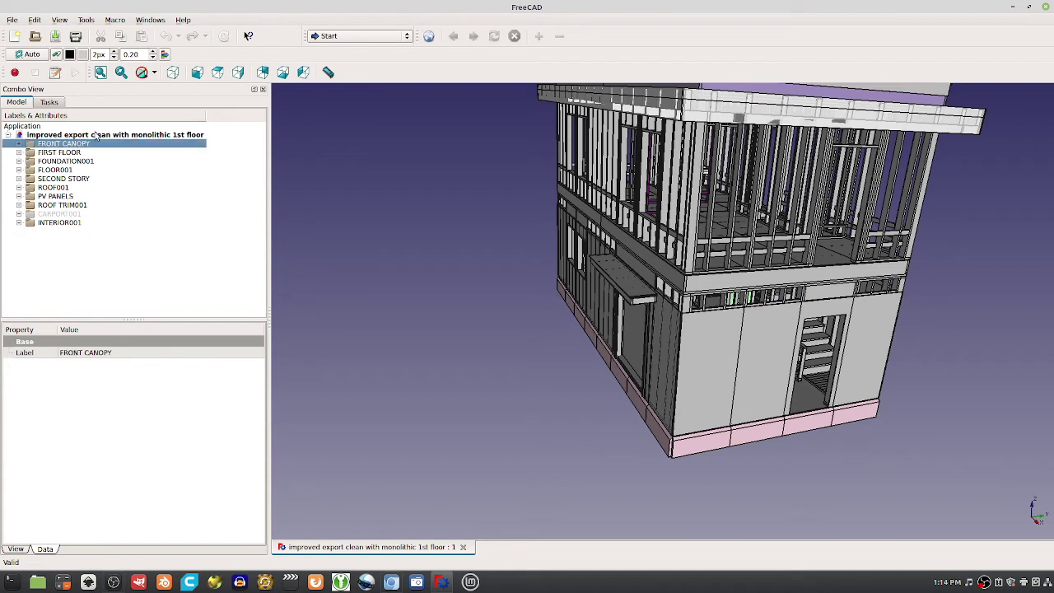
pyautogui.press('Delete')
pyautogui.click(83, 153)
pyautogui.press('Delete')
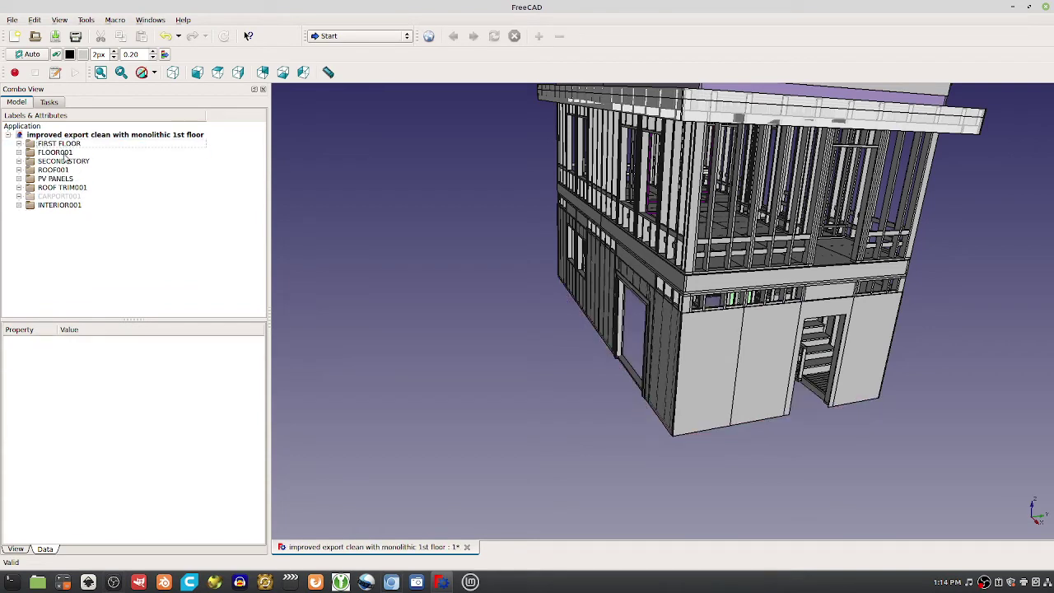
pyautogui.click(64, 160)
pyautogui.press('Delete')
pyautogui.click(61, 154)
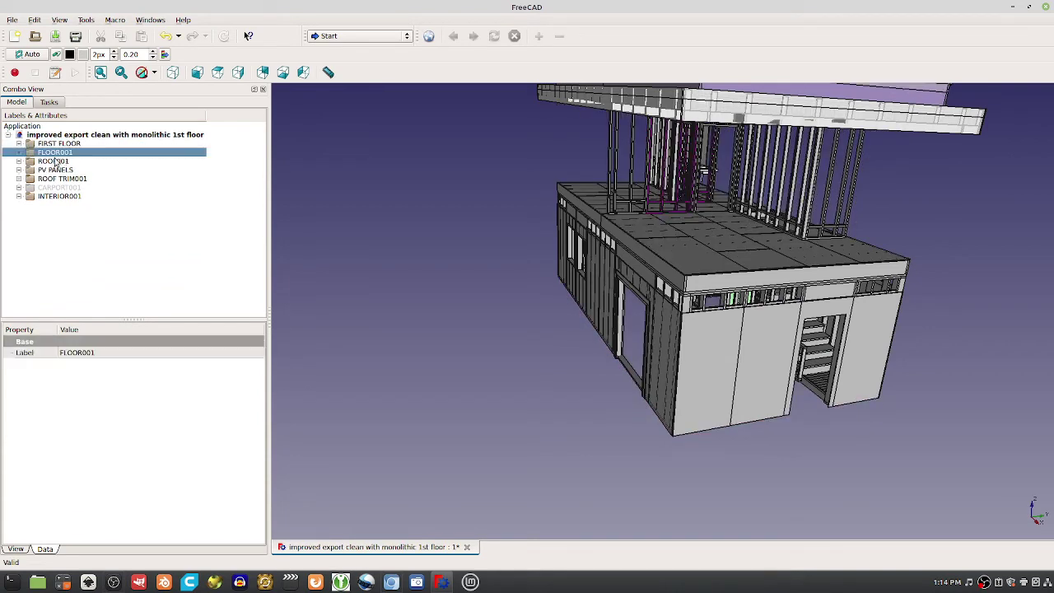
pyautogui.press('Delete')
# - Delete ROOF001, ROOF TRIM001, PV PANELS, CARPORT001 and INTERIOR001, then expand FIRST FLOOR
pyautogui.click(51, 154)
pyautogui.press('Delete')
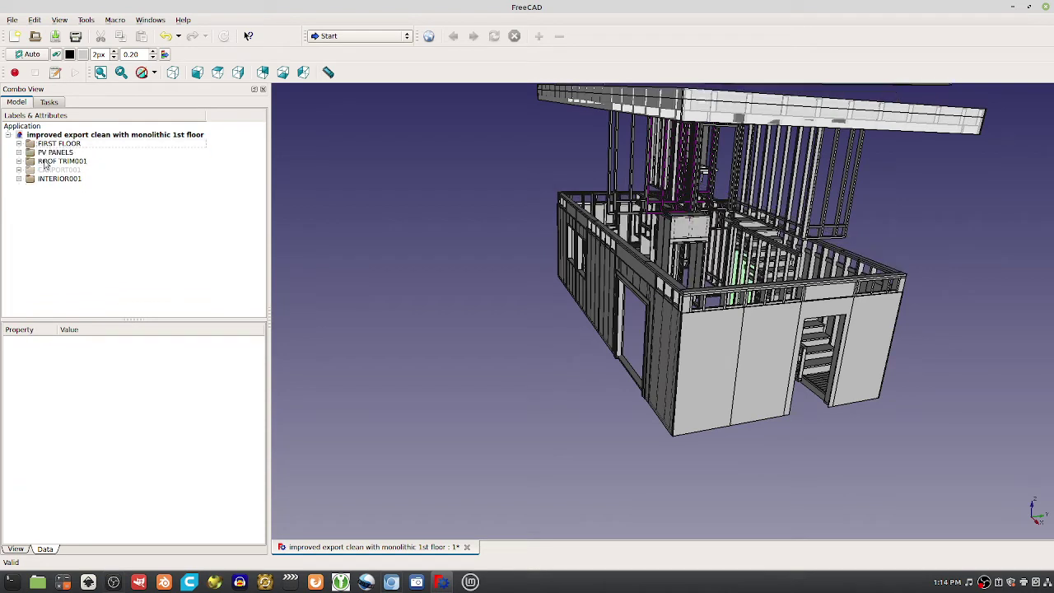
pyautogui.click(43, 160)
pyautogui.press('Delete')
pyautogui.click(44, 153)
pyautogui.press('Delete')
pyautogui.click(44, 153)
pyautogui.press('Delete')
pyautogui.click(41, 153)
pyautogui.press('Delete')
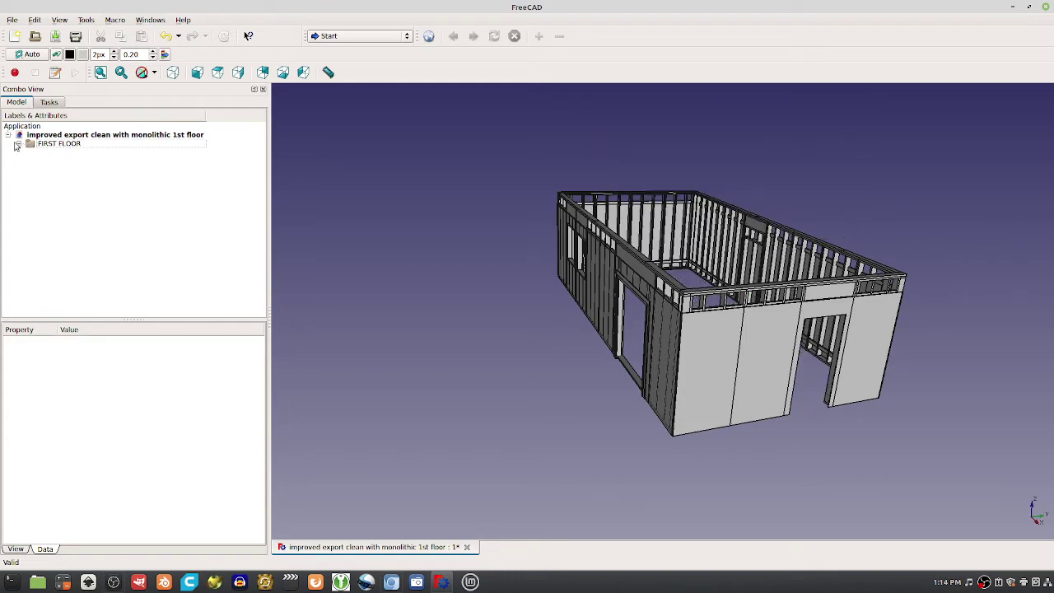
pyautogui.click(18, 143)
# - Select First Floor Walls with Sheathing and orbit around the open-topped framed shell
pyautogui.click(99, 155)
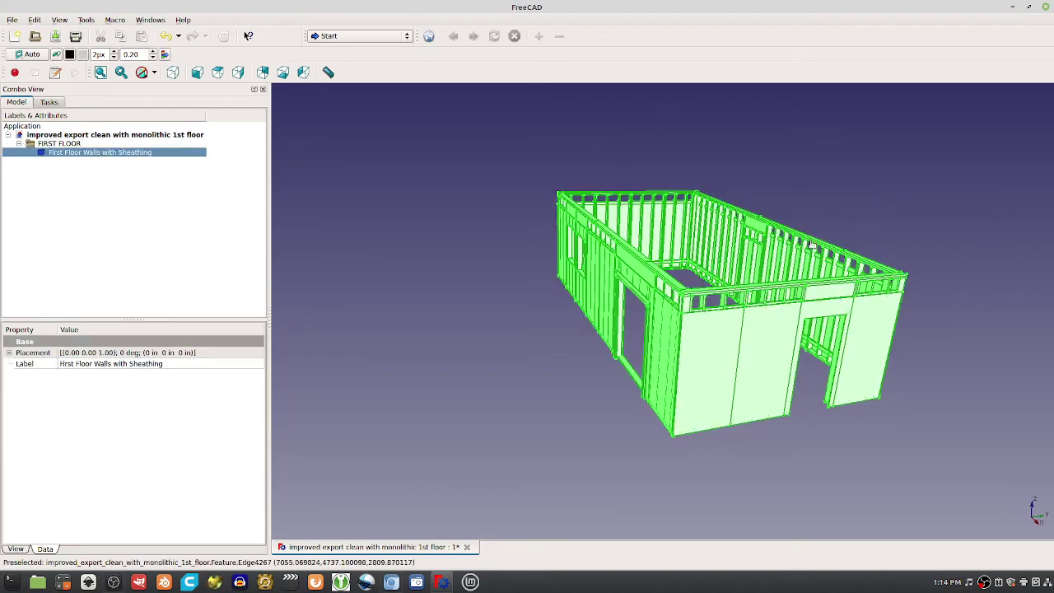
pyautogui.moveTo(719, 98); pyautogui.dragTo(834, 274, button='middle')
pyautogui.moveTo(955, 205); pyautogui.dragTo(630, 305, button='middle')
pyautogui.moveTo(544, 316); pyautogui.dragTo(546, 301, button='middle')
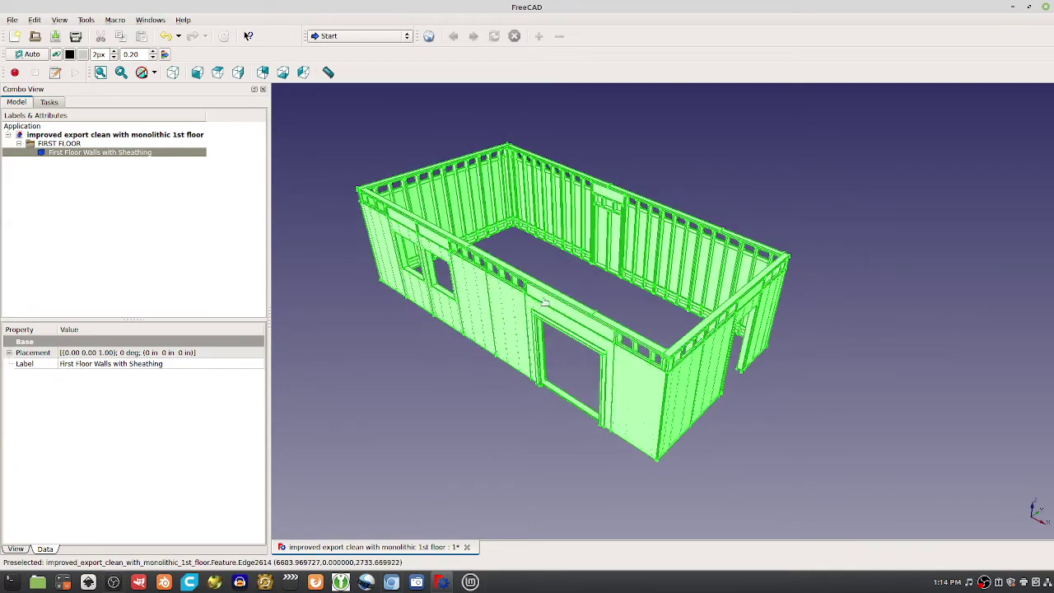
pyautogui.moveTo(773, 370); pyautogui.dragTo(762, 365, button='middle')
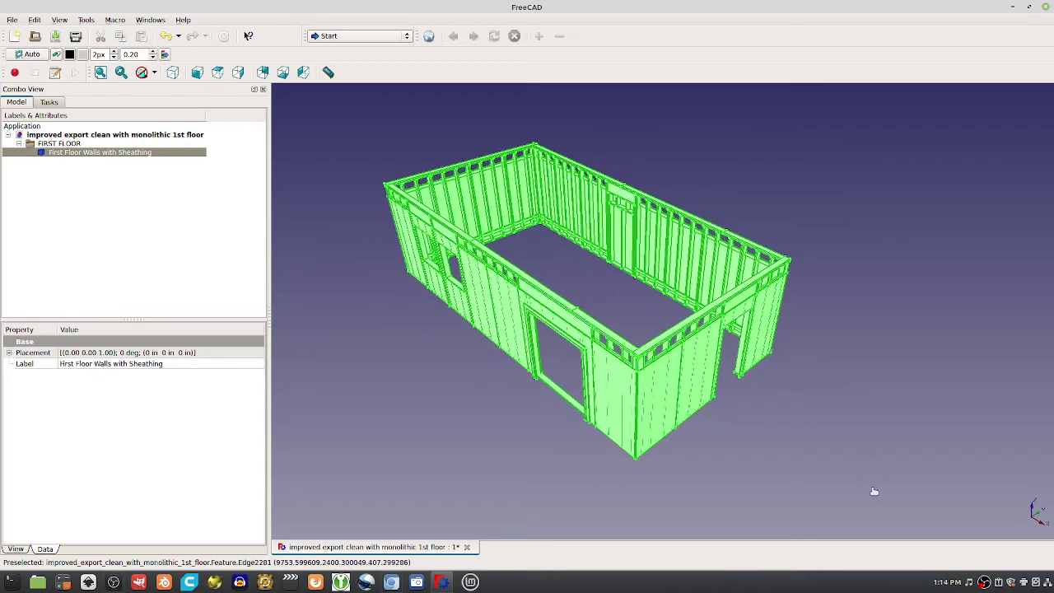
pyautogui.moveTo(870, 496); pyautogui.dragTo(823, 494, button='middle')
pyautogui.click(647, 383)
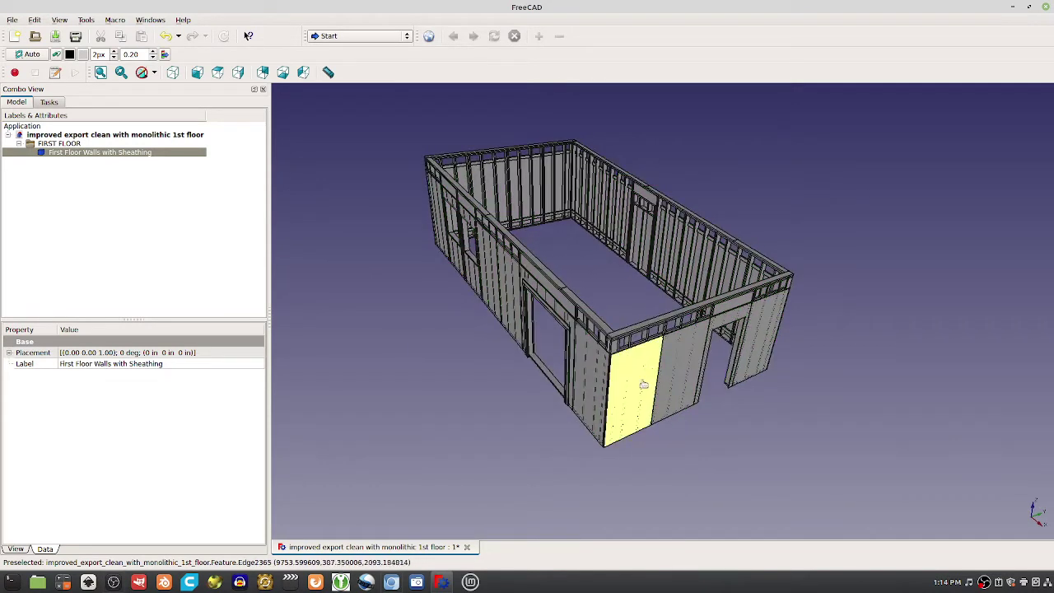
pyautogui.moveTo(654, 380); pyautogui.dragTo(605, 328, button='middle')
pyautogui.click(605, 328)
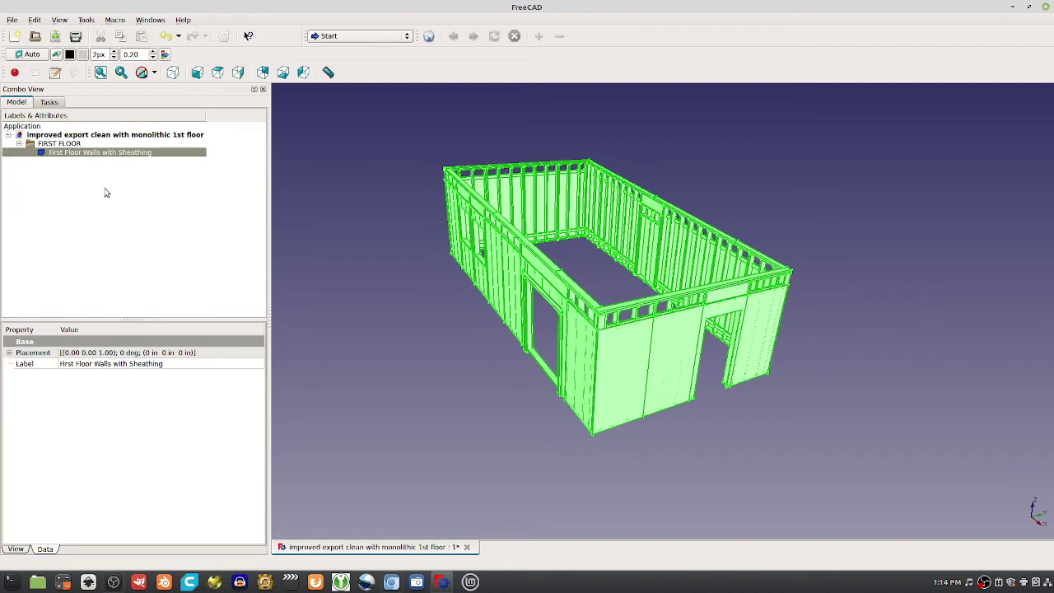
# - Export the walls as STEP with colors named 'floor 1 step', then close the house without saving
pyautogui.click(12, 20)
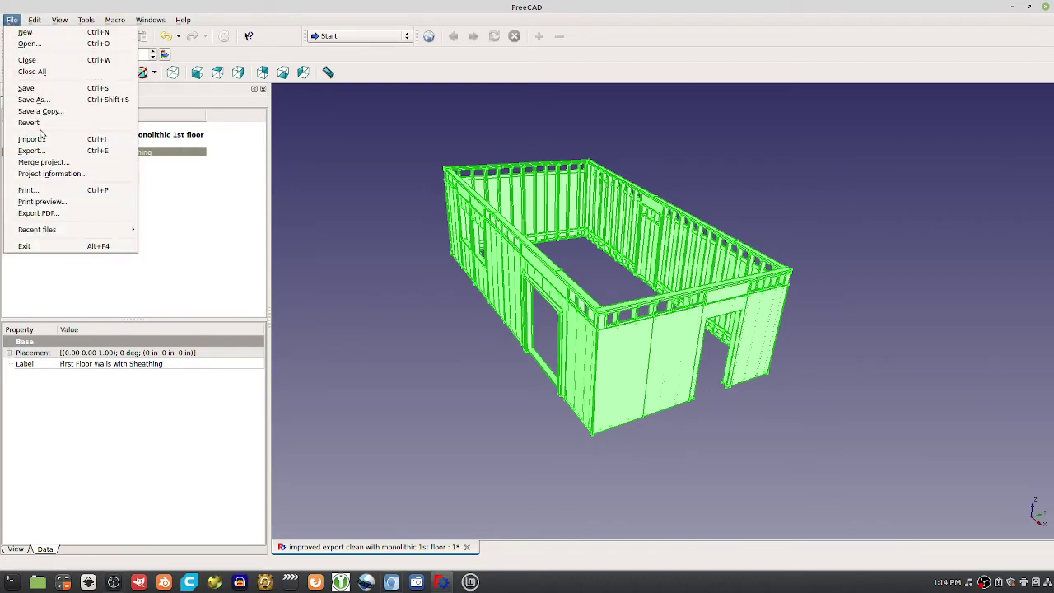
pyautogui.click(38, 153)
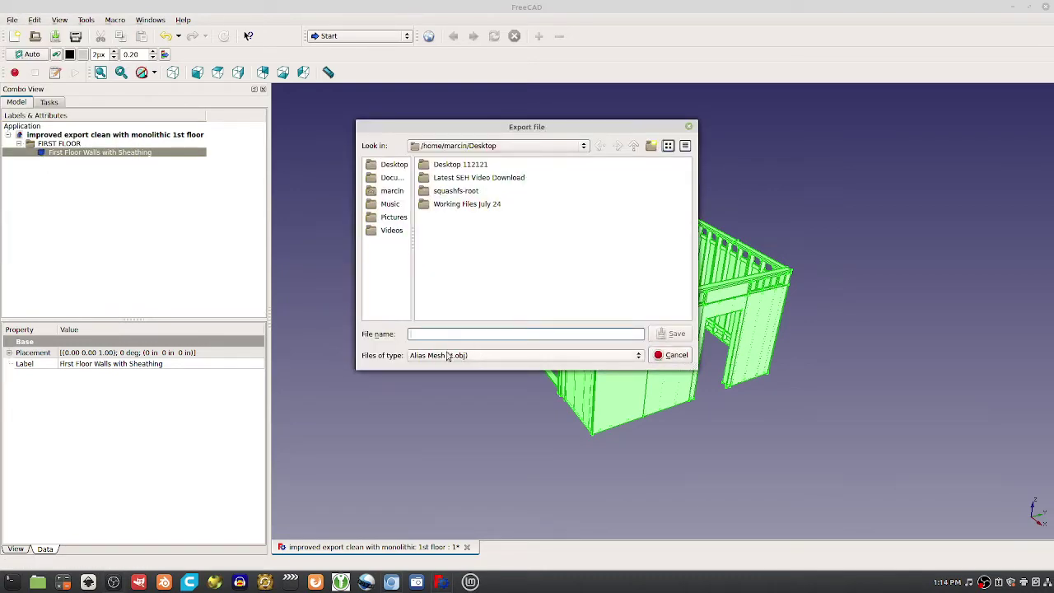
pyautogui.click(437, 357)
pyautogui.click(440, 483)
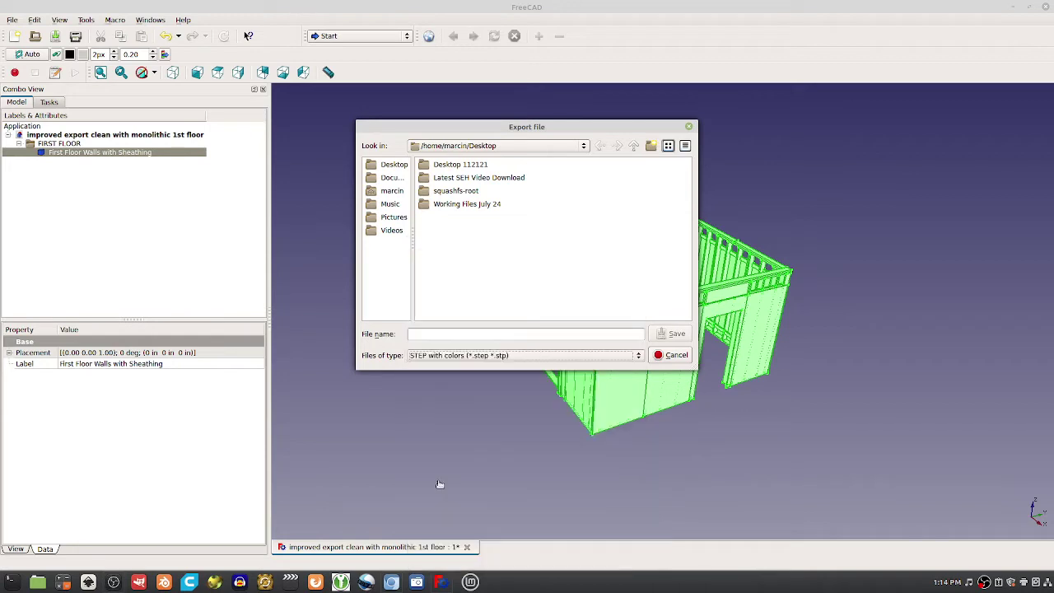
pyautogui.click(430, 332)
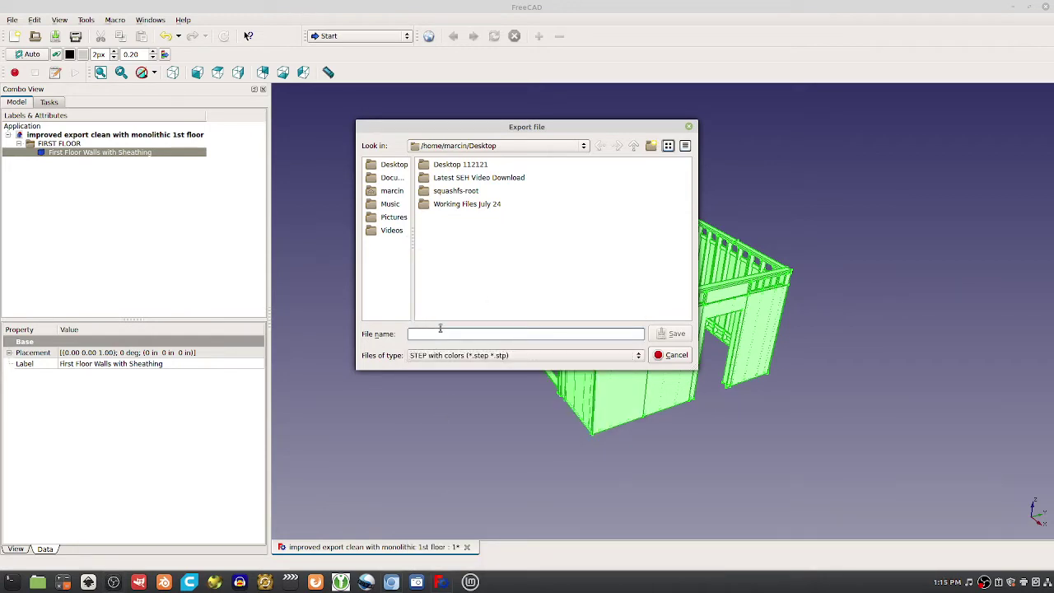
pyautogui.write('floor 1 step')
pyautogui.press('Return')
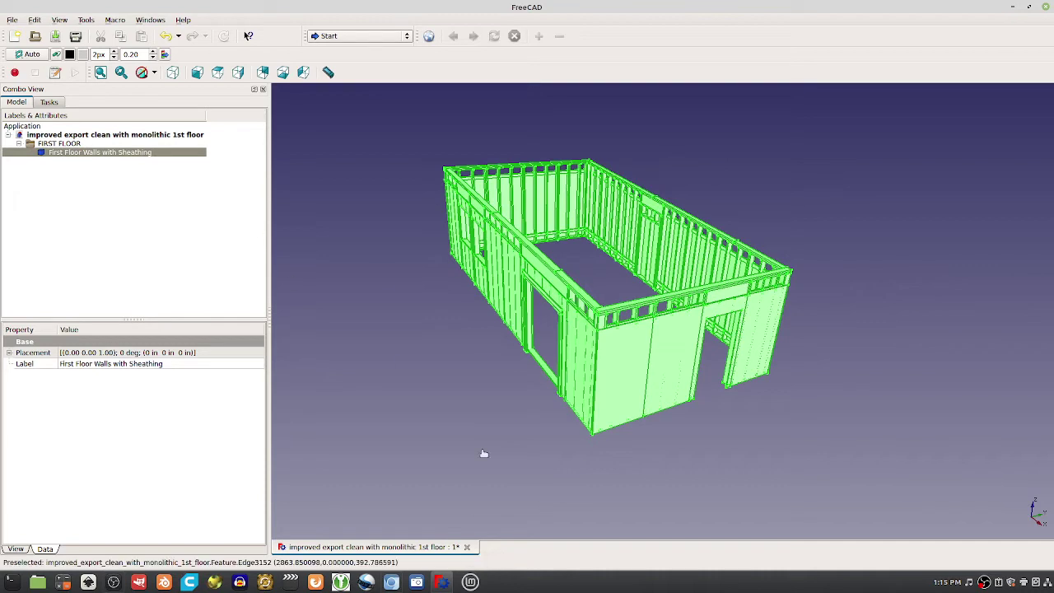
pyautogui.click(466, 546)
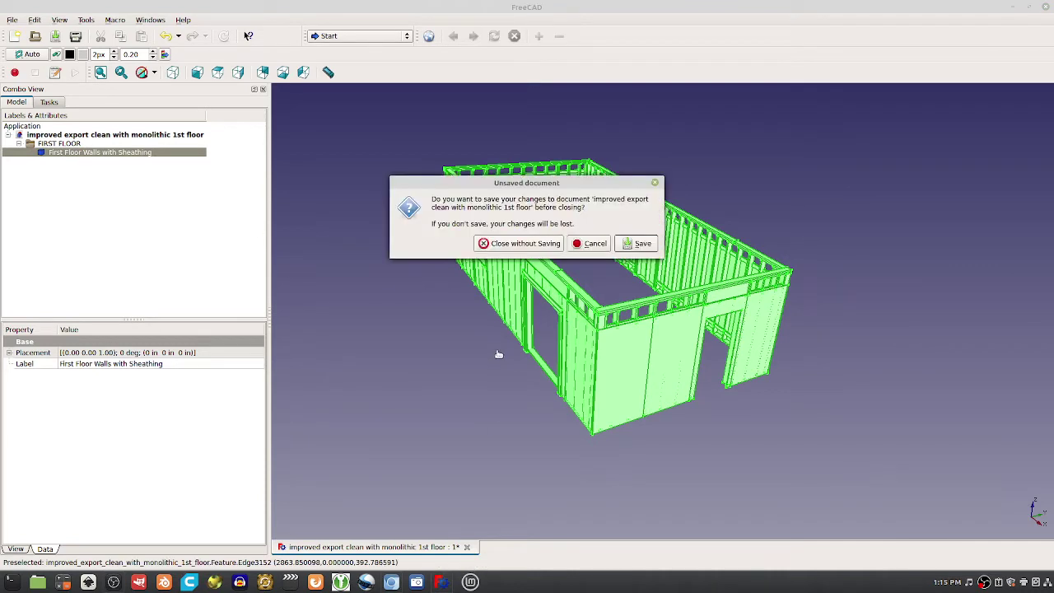
pyautogui.click(524, 243)
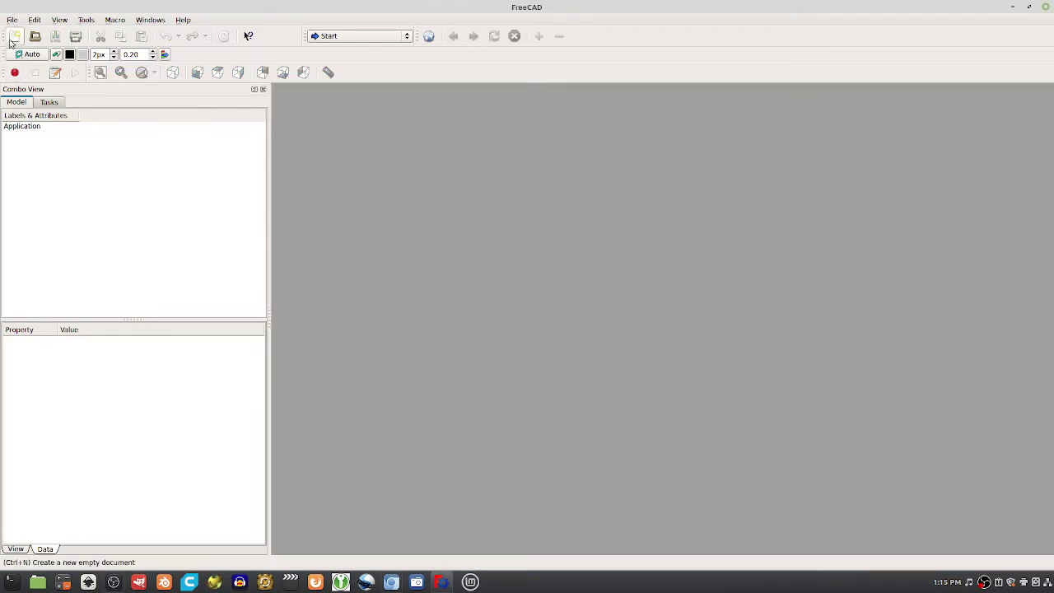
# - Create a new document and import floor 1 step.step from the Desktop
pyautogui.click(14, 37)
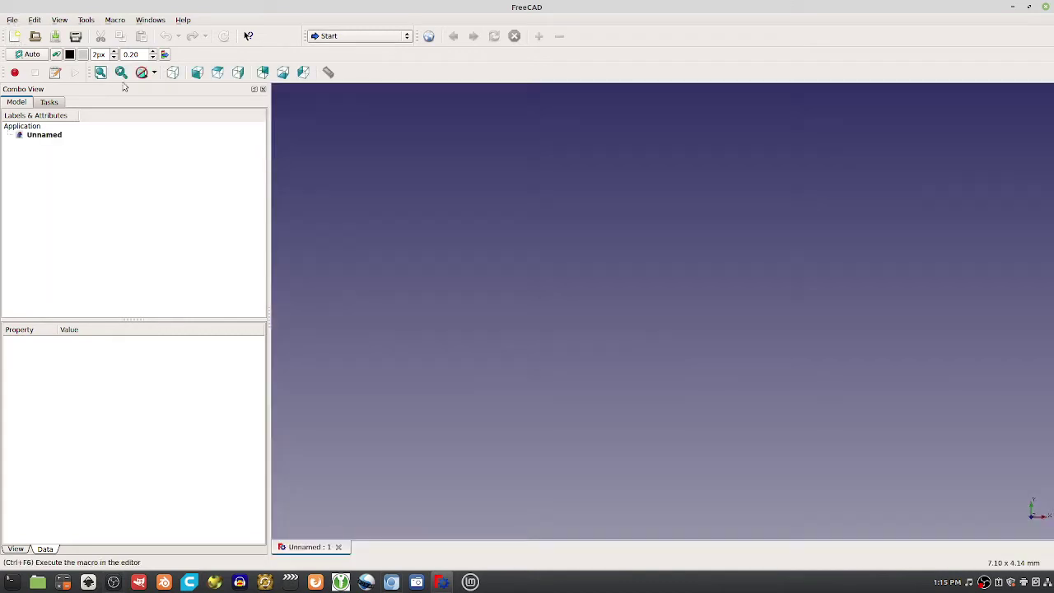
pyautogui.click(12, 20)
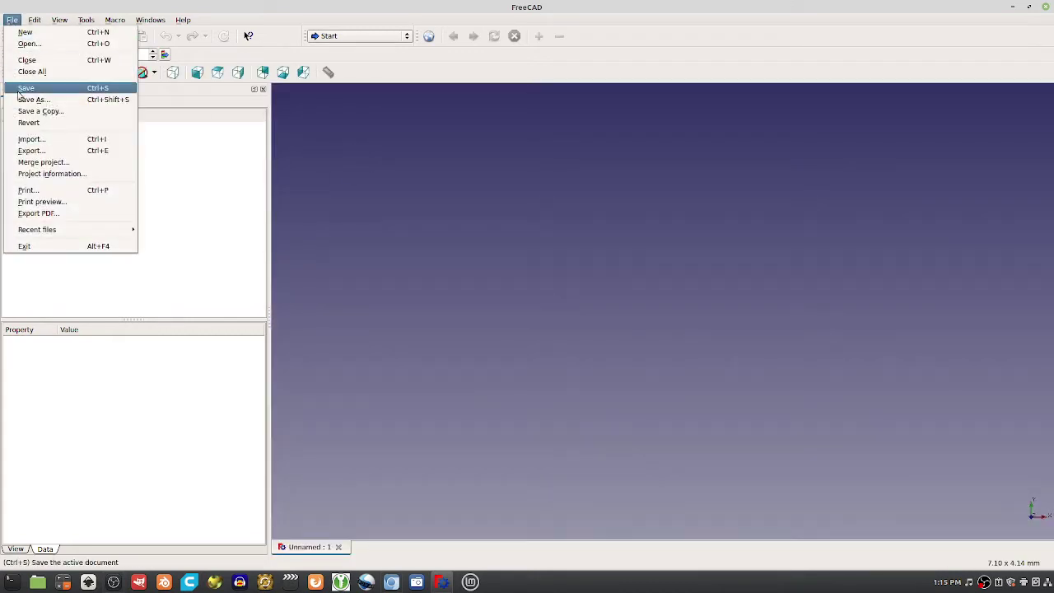
pyautogui.click(52, 139)
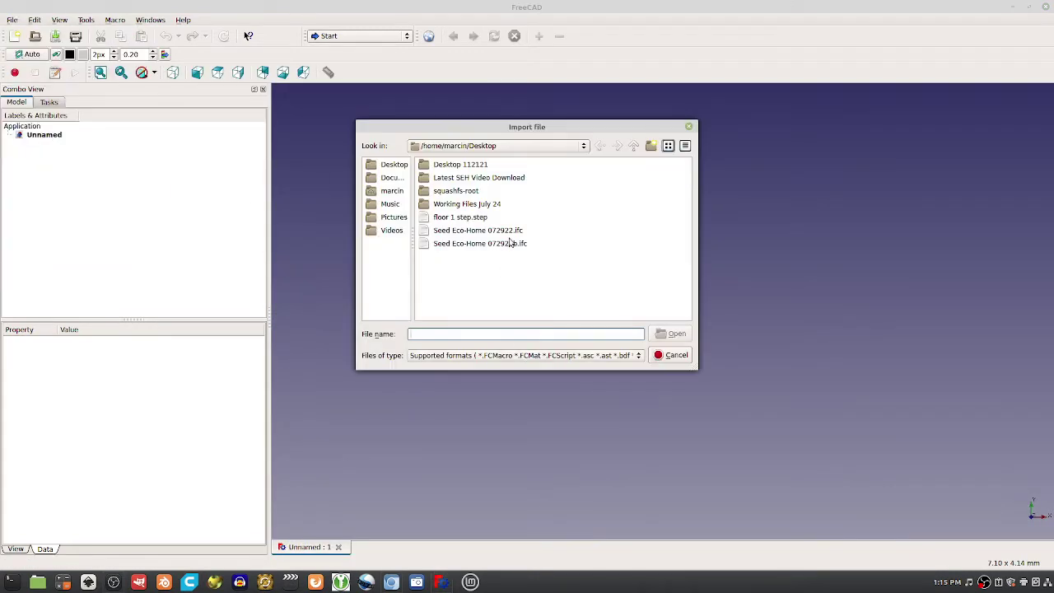
pyautogui.doubleClick(470, 219)
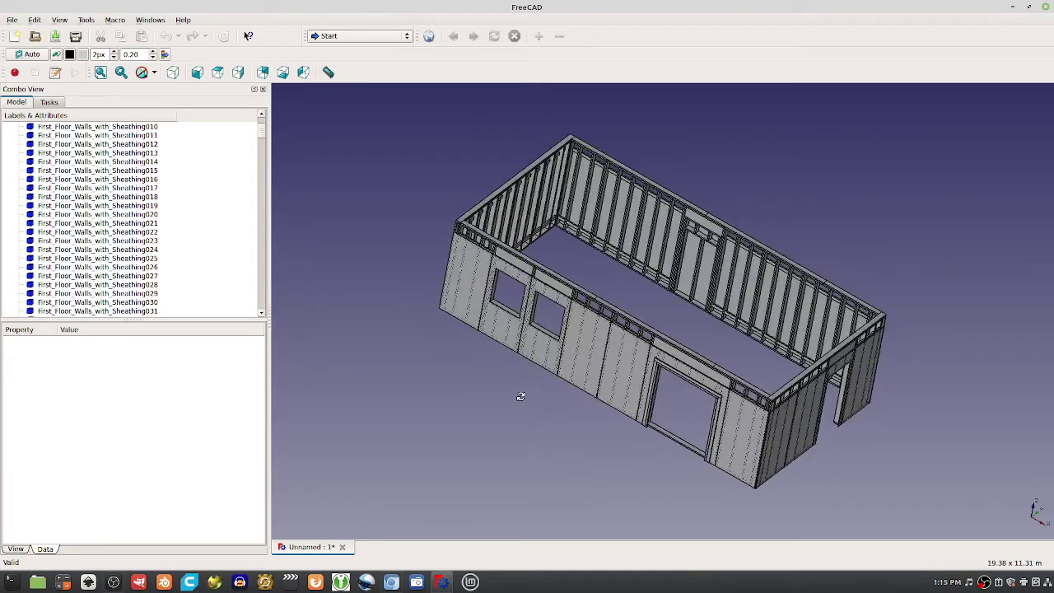
# - Orbit the imported walls, enlarge the tree panel, and select individual wall panels
pyautogui.moveTo(519, 394); pyautogui.dragTo(577, 354, button='middle')
pyautogui.click(576, 329)
pyautogui.scroll(4, 184, 279)
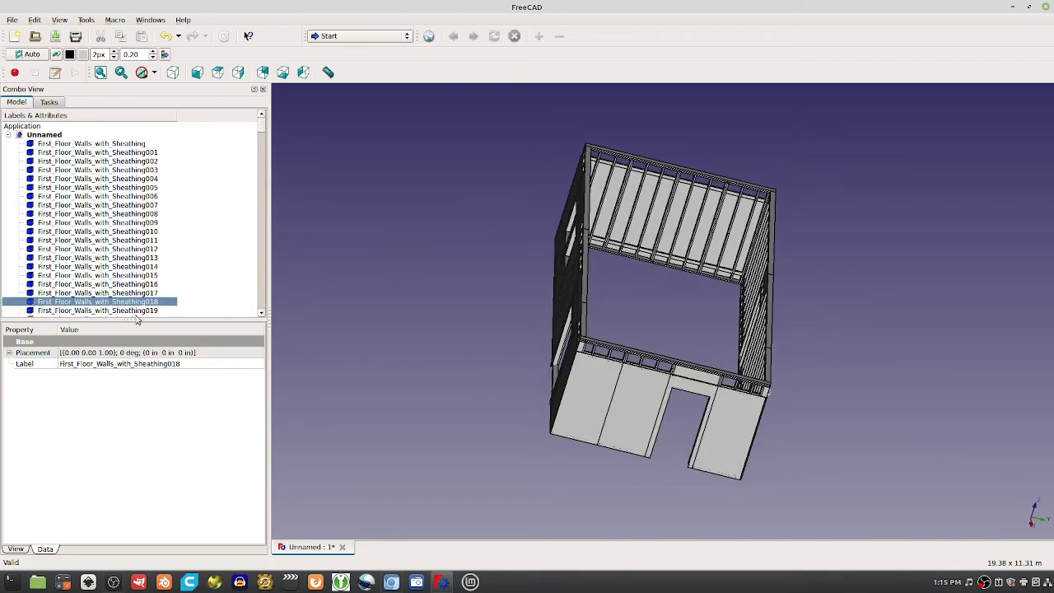
pyautogui.moveTo(137, 321); pyautogui.dragTo(140, 549)
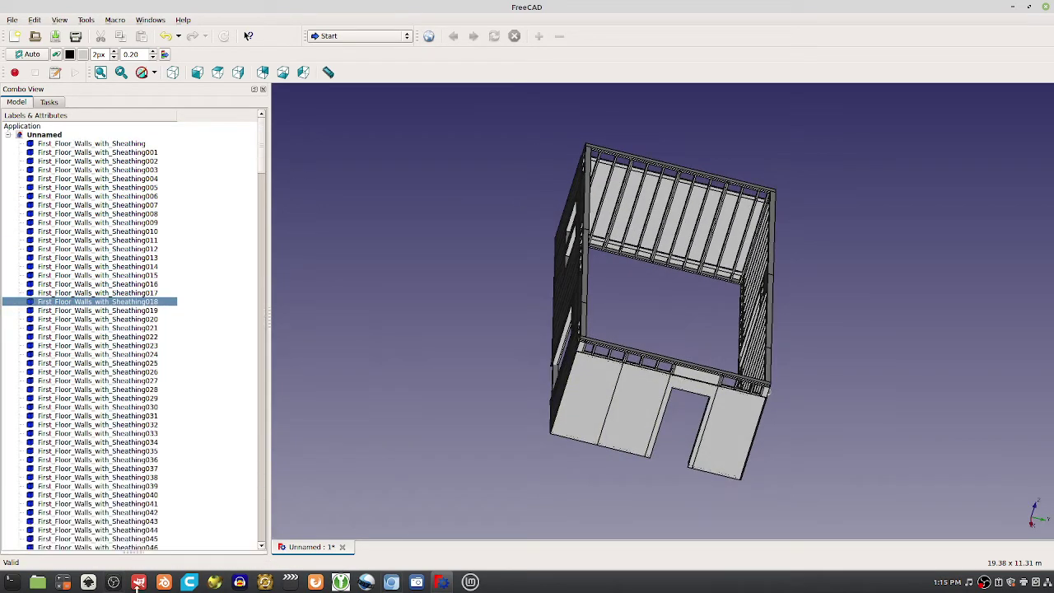
pyautogui.moveTo(782, 387); pyautogui.dragTo(696, 322, button='middle')
pyautogui.click(578, 340)
pyautogui.moveTo(790, 252); pyautogui.dragTo(379, 387, button='middle')
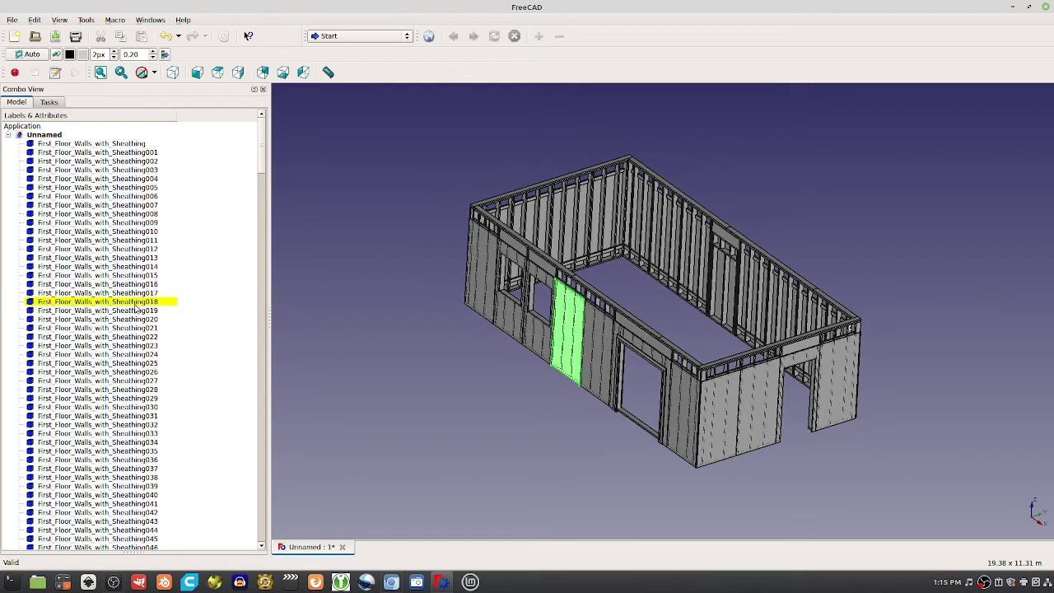
# - Hide a front-wall sheathing panel and inspect the exposed framing behind it
pyautogui.click(721, 413)
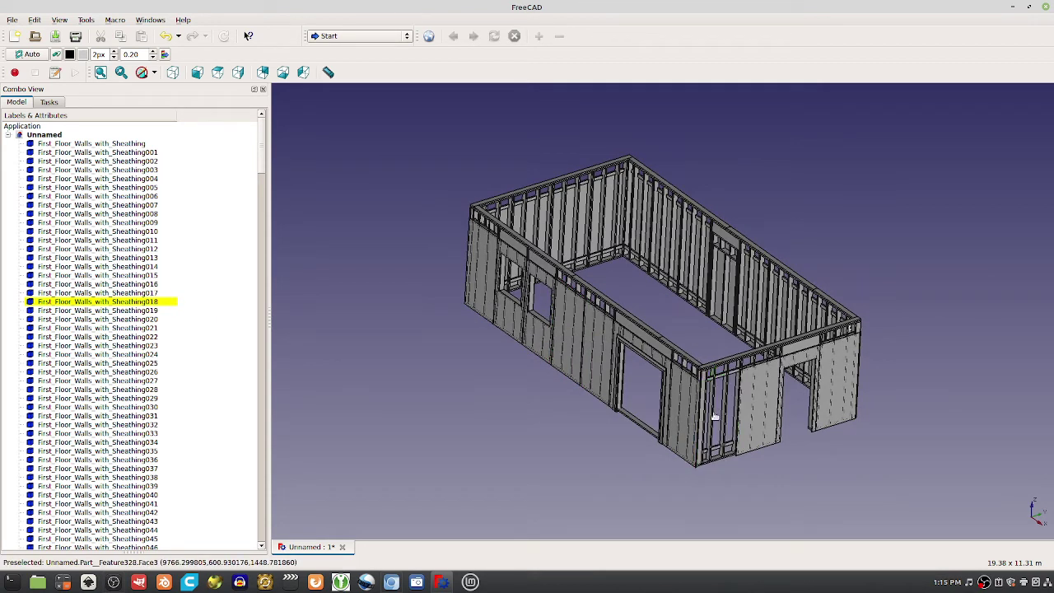
pyautogui.click(751, 380)
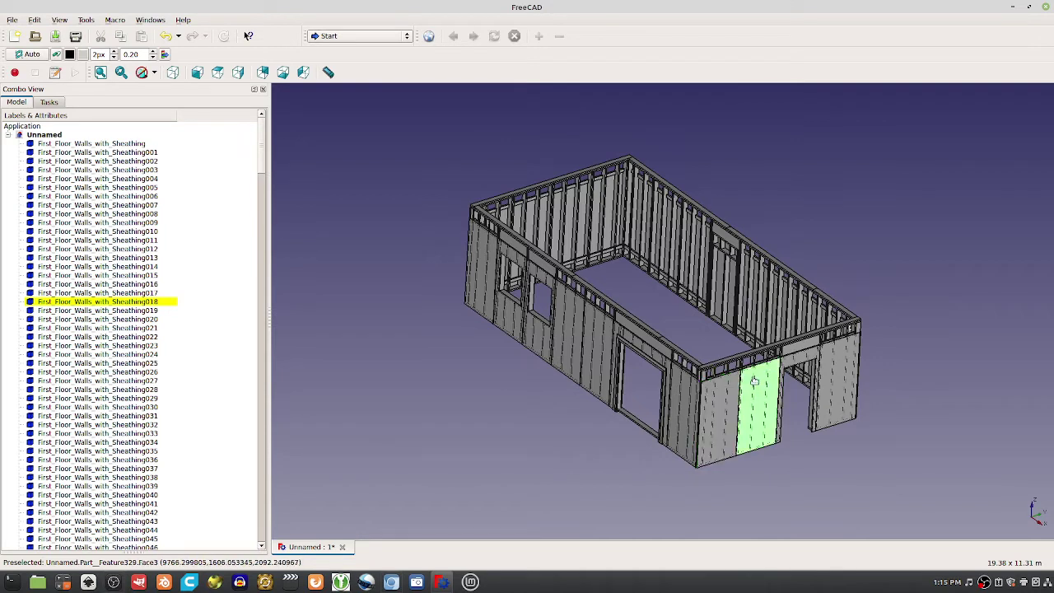
pyautogui.click(706, 366)
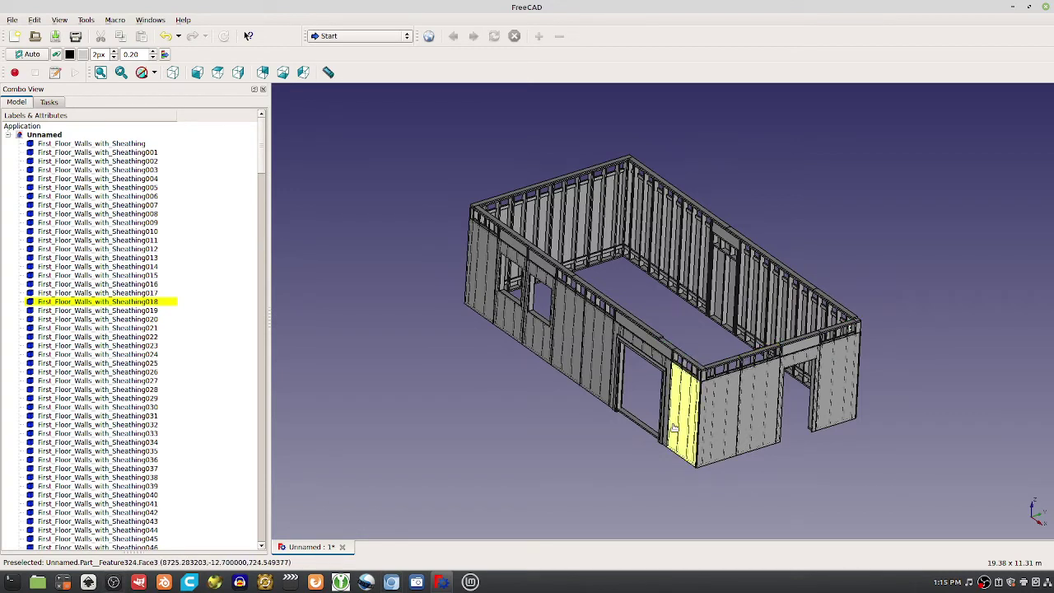
pyautogui.press('space')
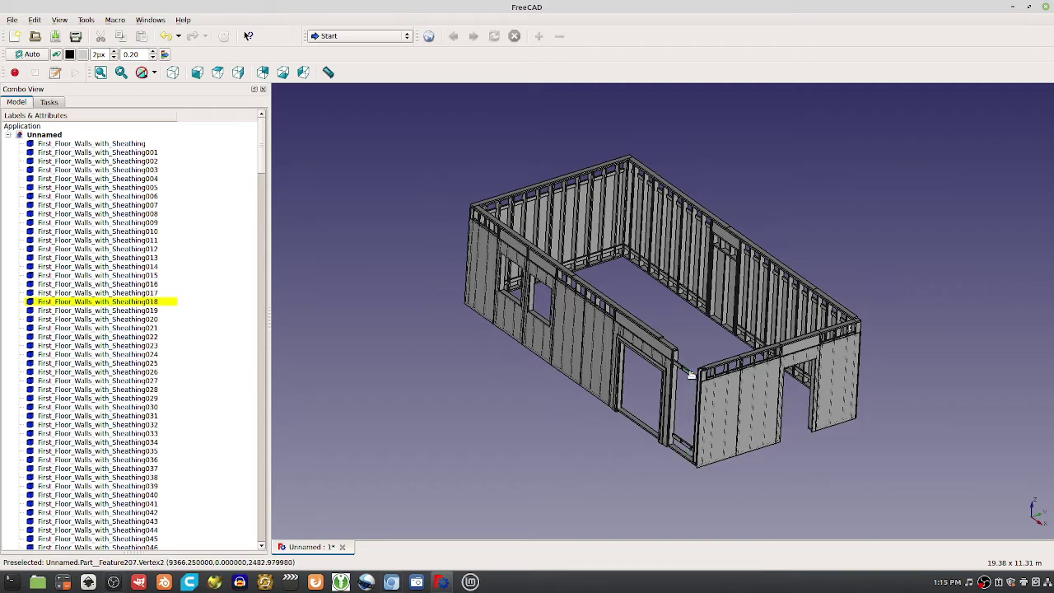
pyautogui.scroll(5, 690, 374)
pyautogui.moveTo(705, 419); pyautogui.dragTo(621, 310, button='middle')
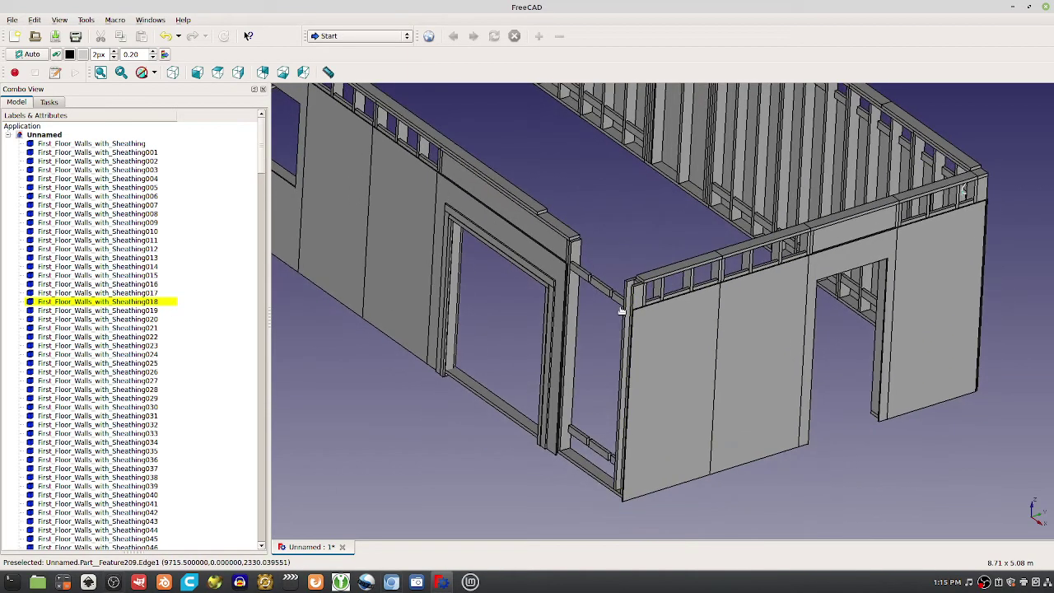
pyautogui.scroll(2, 622, 311)
pyautogui.scroll(-6, 562, 294)
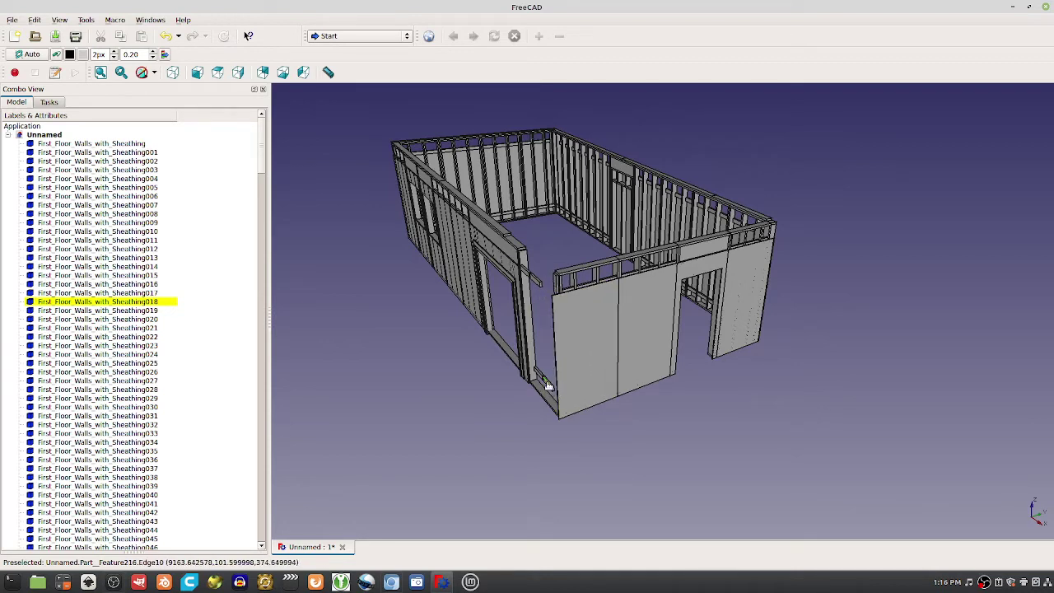
# - Hide the front wall's right sheathing panel, the stud behind it, and the bottom rail under the door
pyautogui.click(652, 323)
pyautogui.press('space')
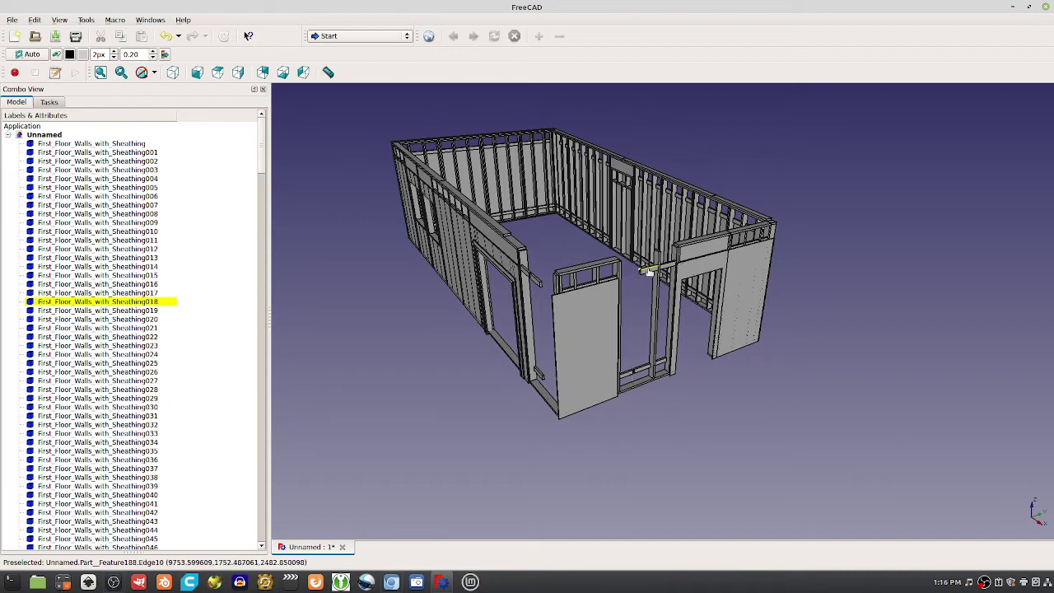
pyautogui.click(655, 312)
pyautogui.press('space')
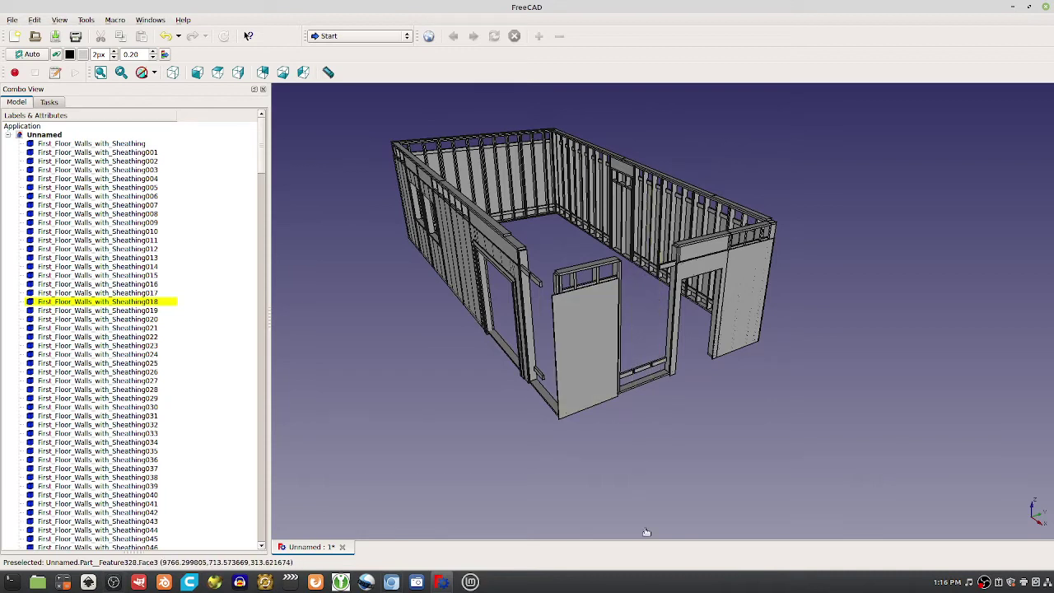
pyautogui.click(630, 387)
pyautogui.press('space')
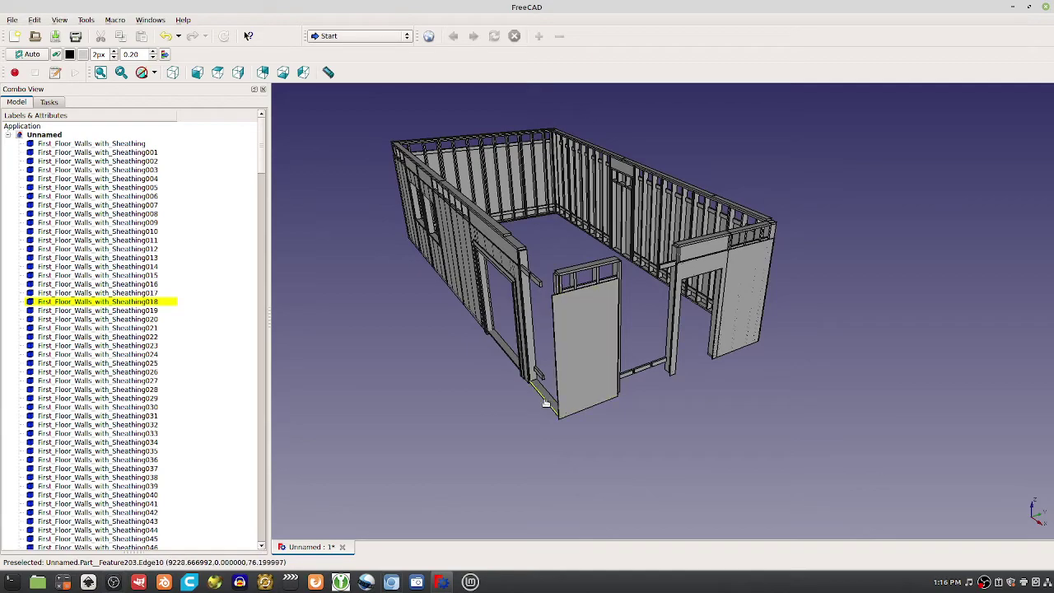
# - From a steep angle, pick parts of the upper-left wall panel and hide its sheathing
pyautogui.moveTo(546, 403); pyautogui.dragTo(546, 359, button='middle')
pyautogui.click(550, 350)
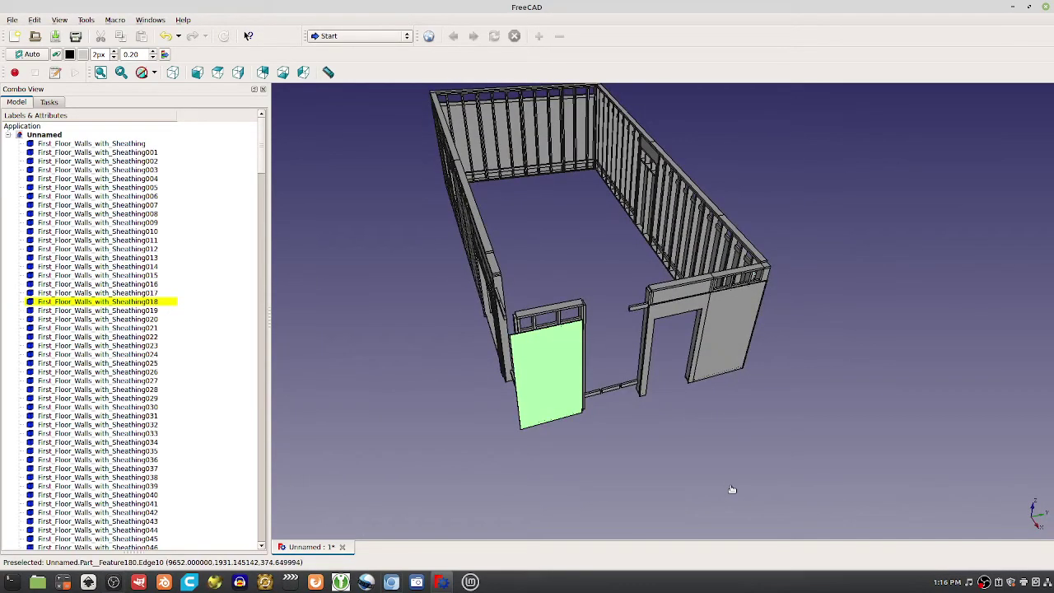
pyautogui.click(515, 325)
pyautogui.scroll(3, 513, 329)
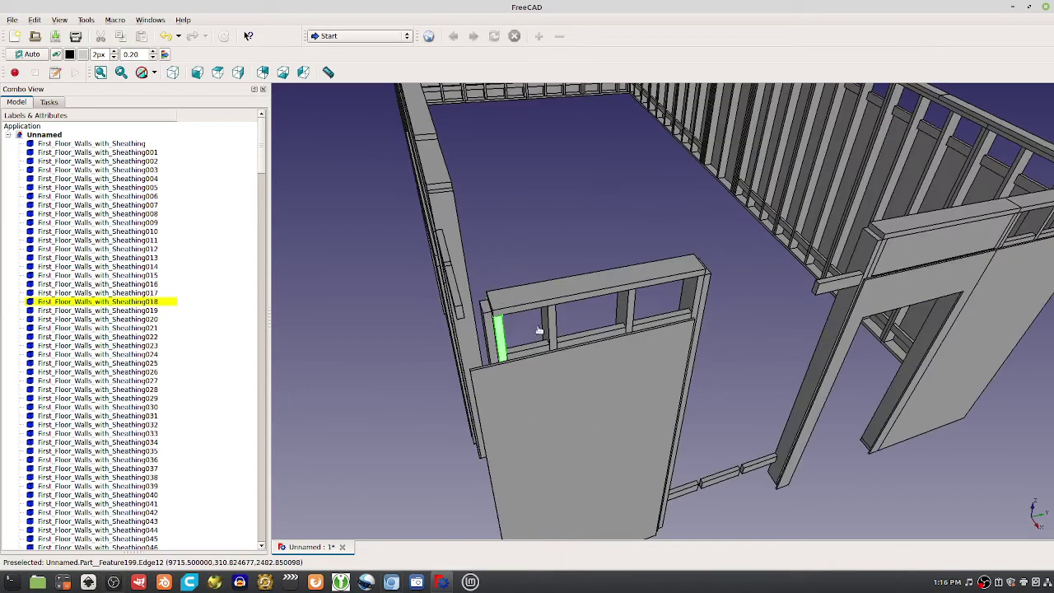
pyautogui.click(491, 331)
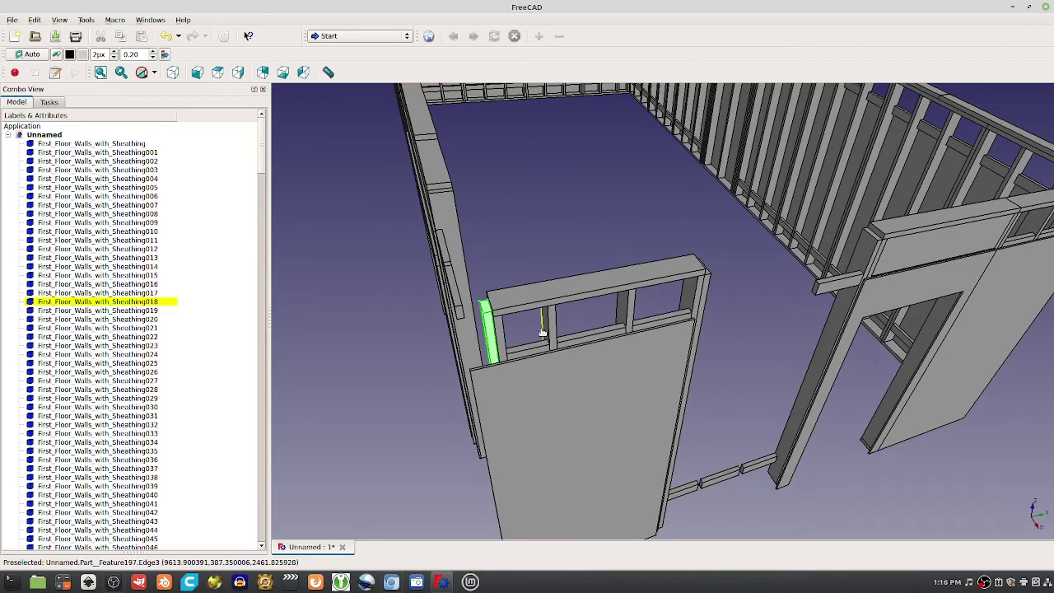
pyautogui.click(709, 296)
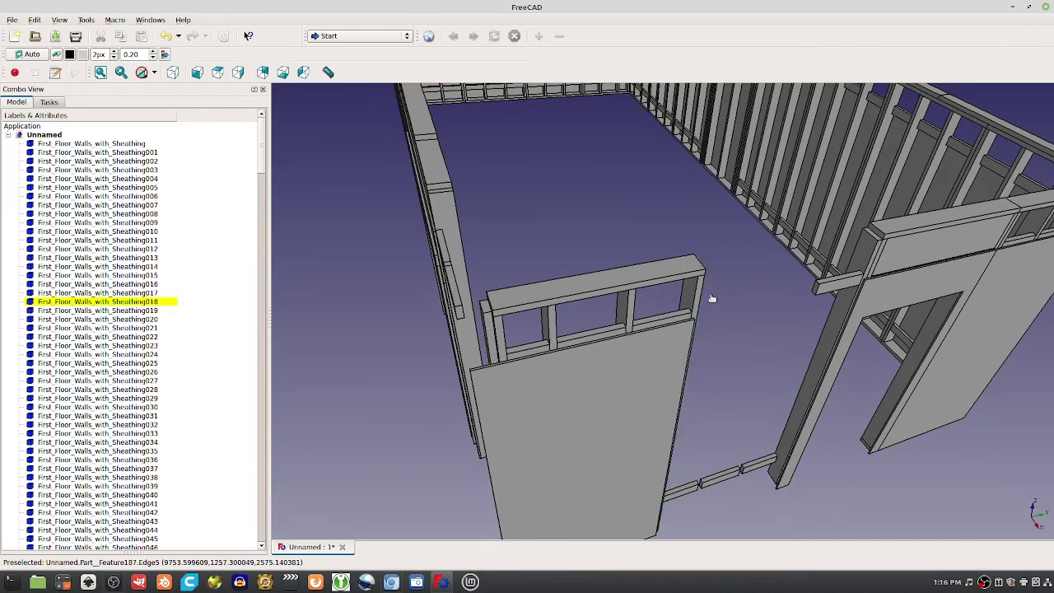
pyautogui.click(485, 325)
pyautogui.moveTo(485, 324); pyautogui.dragTo(588, 483)
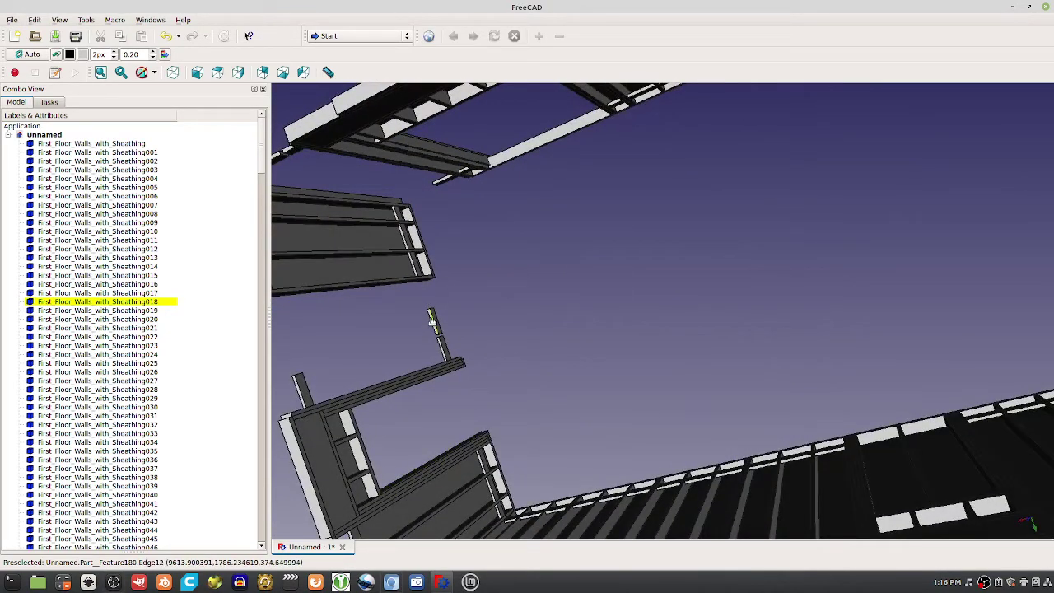
pyautogui.moveTo(433, 313); pyautogui.dragTo(474, 299)
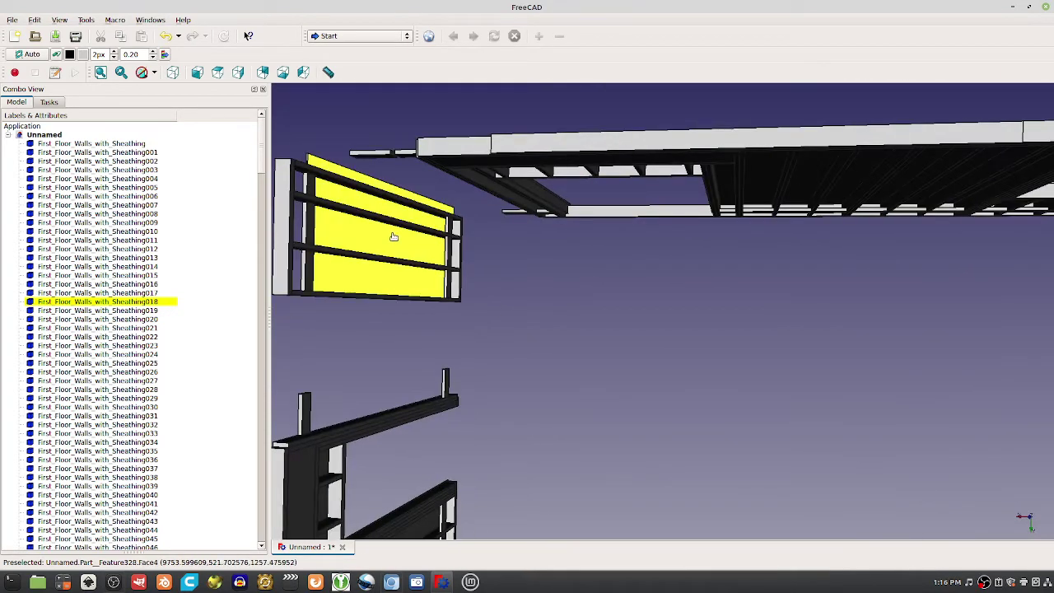
pyautogui.press('space')
# - Hide the upper-left wall's top plate, briefly hiding then restoring the tall left stud
pyautogui.click(328, 178)
pyautogui.press('space')
pyautogui.click(284, 239)
pyautogui.press('space')
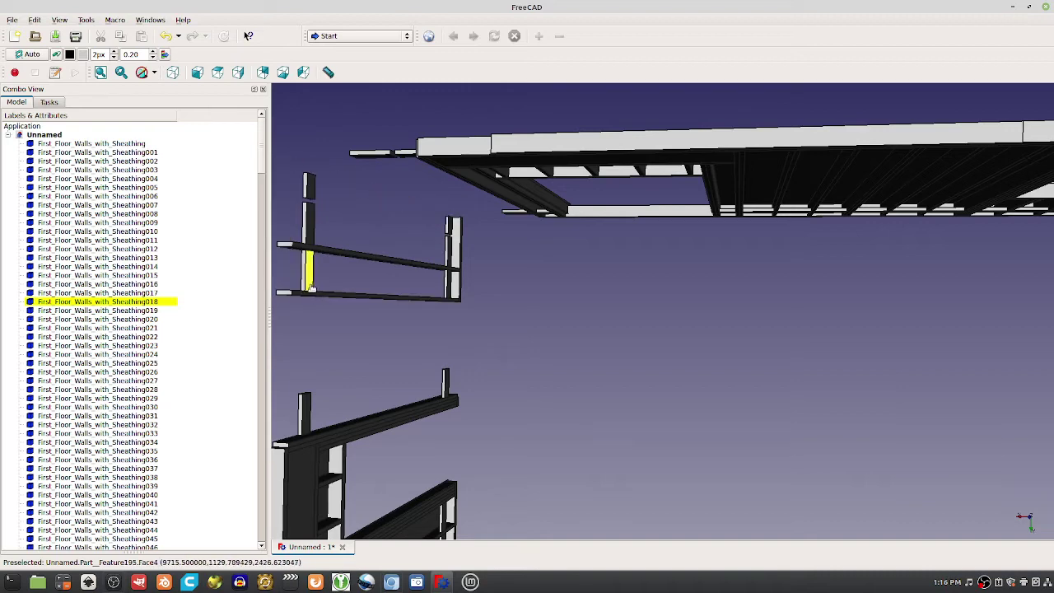
pyautogui.press('space')
# - Select the wall's bottom plate and a door-frame stud, locating the stud's row in the Model tree
pyautogui.scroll(-9, 103, 310)
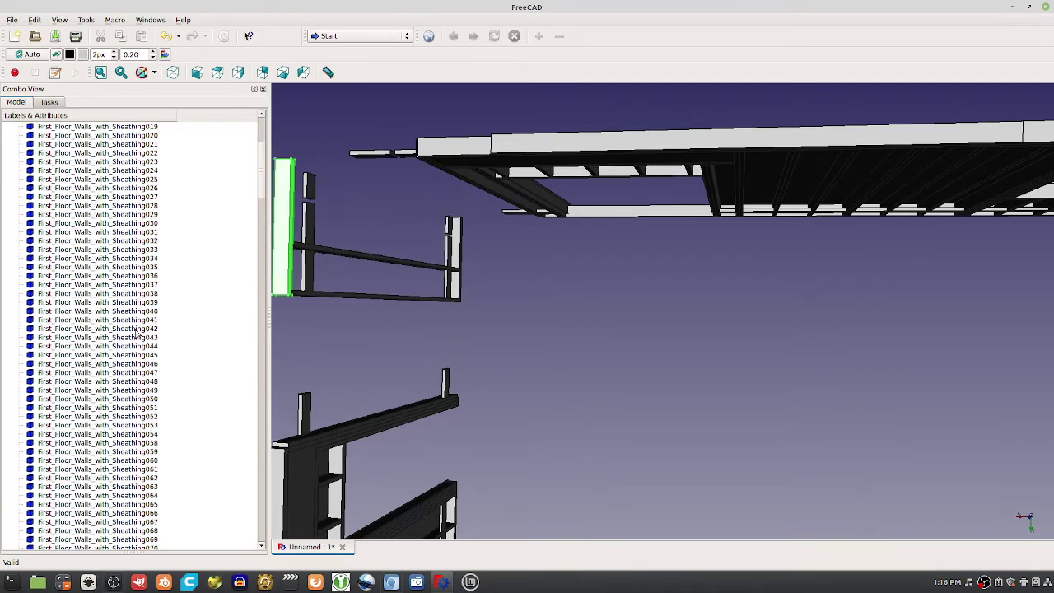
pyautogui.click(351, 296)
pyautogui.moveTo(675, 395); pyautogui.dragTo(807, 317, button='middle')
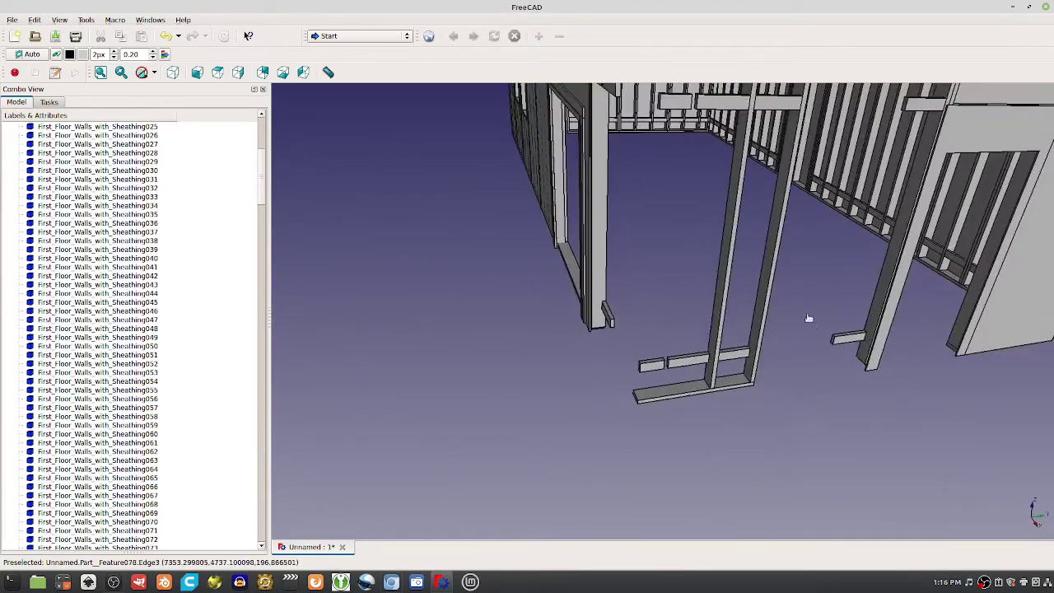
pyautogui.click(712, 274)
pyautogui.scroll(-20, 140, 342)
pyautogui.scroll(-20, 140, 341)
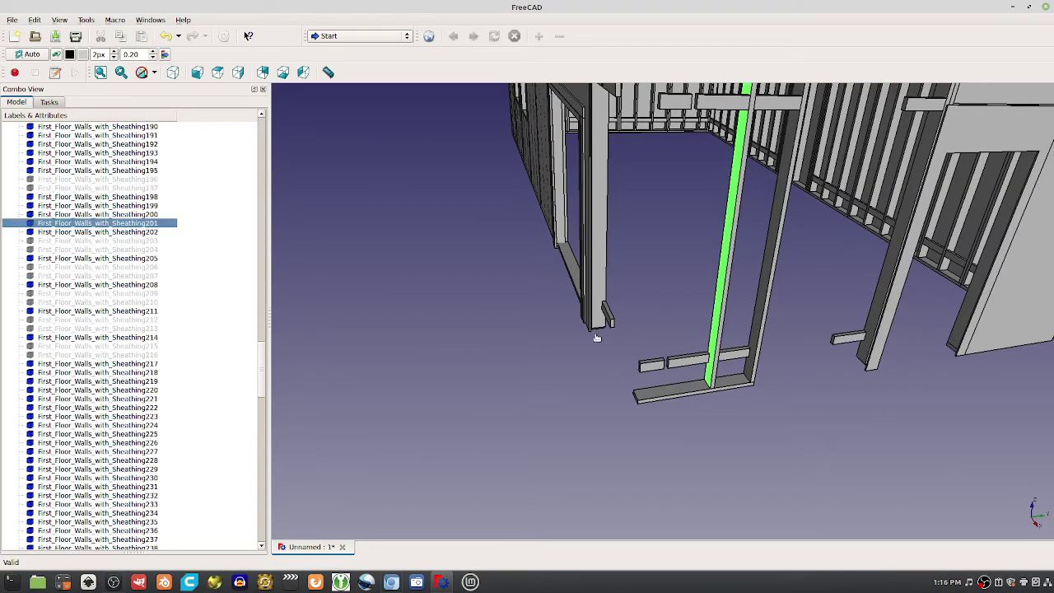
pyautogui.scroll(-20, 119, 366)
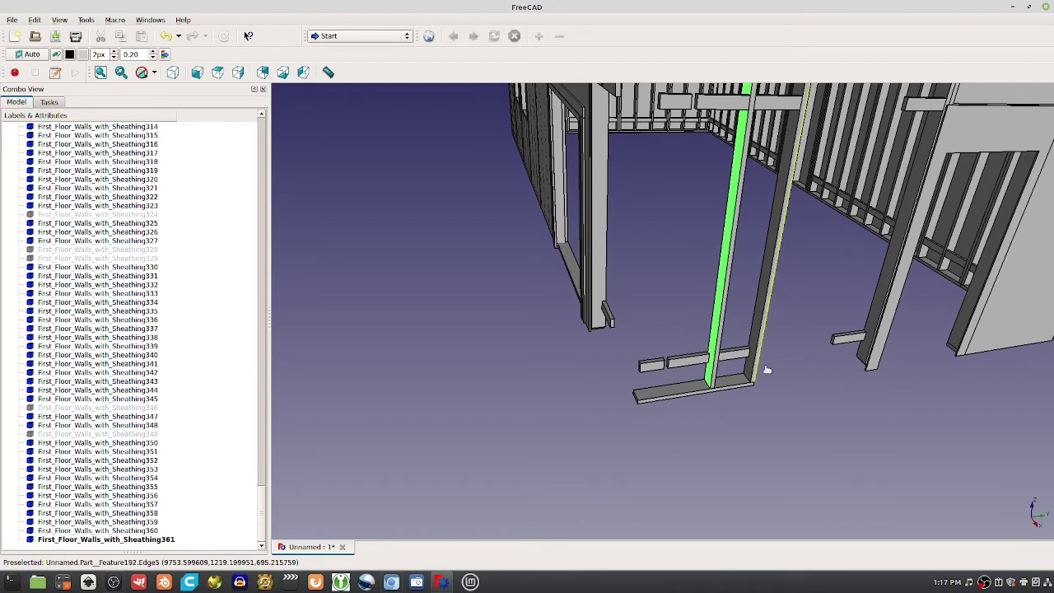
pyautogui.scroll(-5, 769, 354)
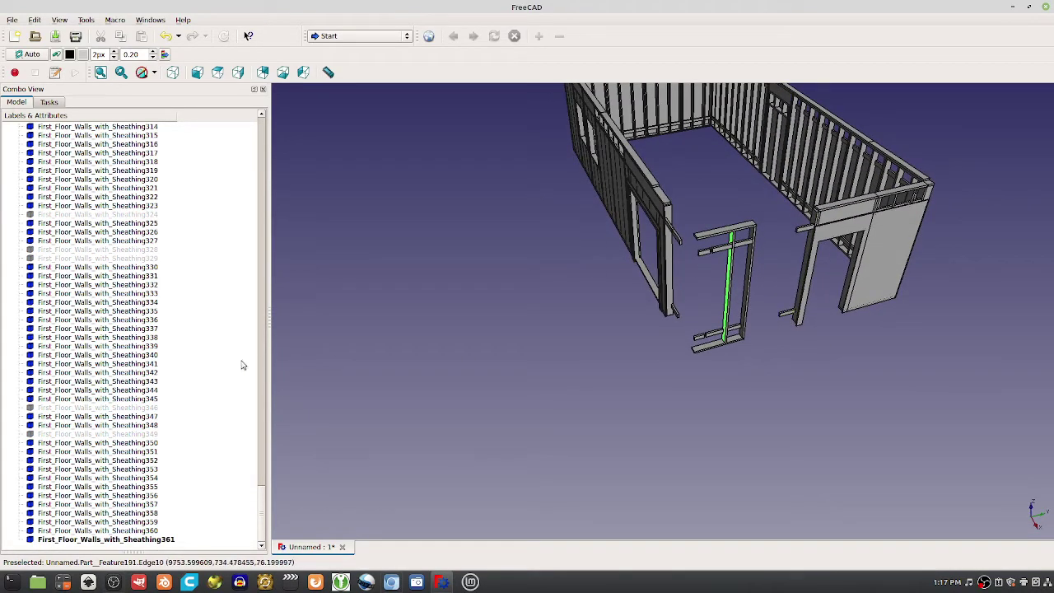
pyautogui.scroll(7, 239, 379)
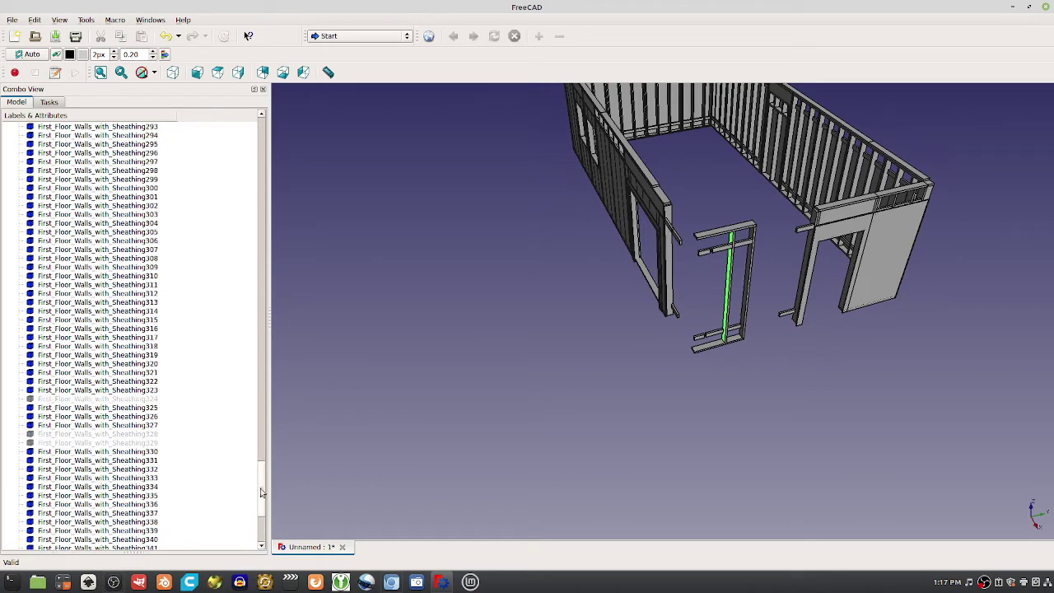
pyautogui.moveTo(262, 489); pyautogui.dragTo(262, 583)
# - Select the door frame's top header and find its highlighted entry in the Model tree
pyautogui.moveTo(767, 360); pyautogui.dragTo(777, 350, button='middle')
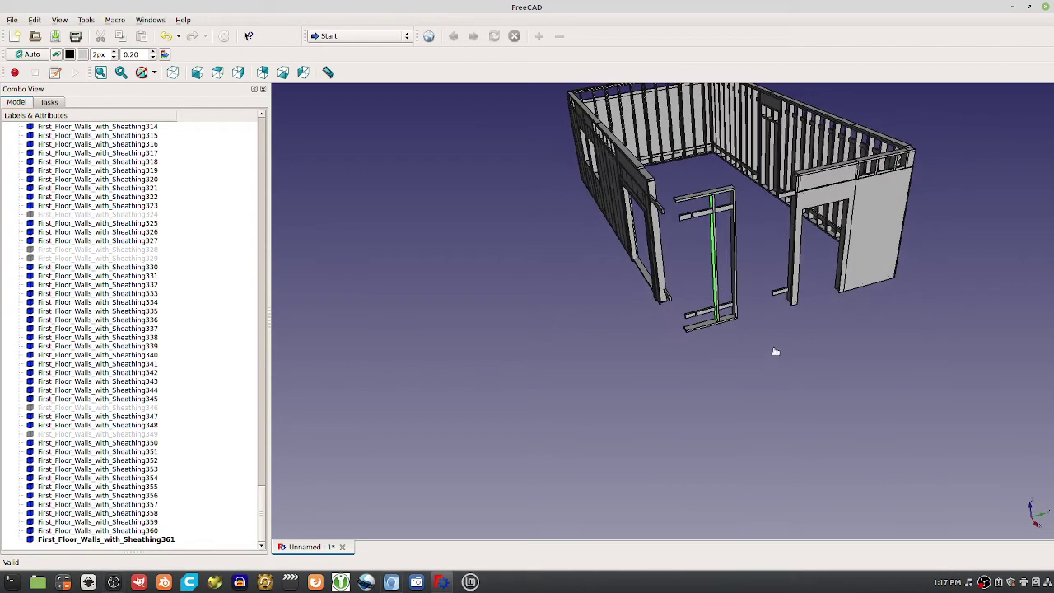
pyautogui.click(696, 199)
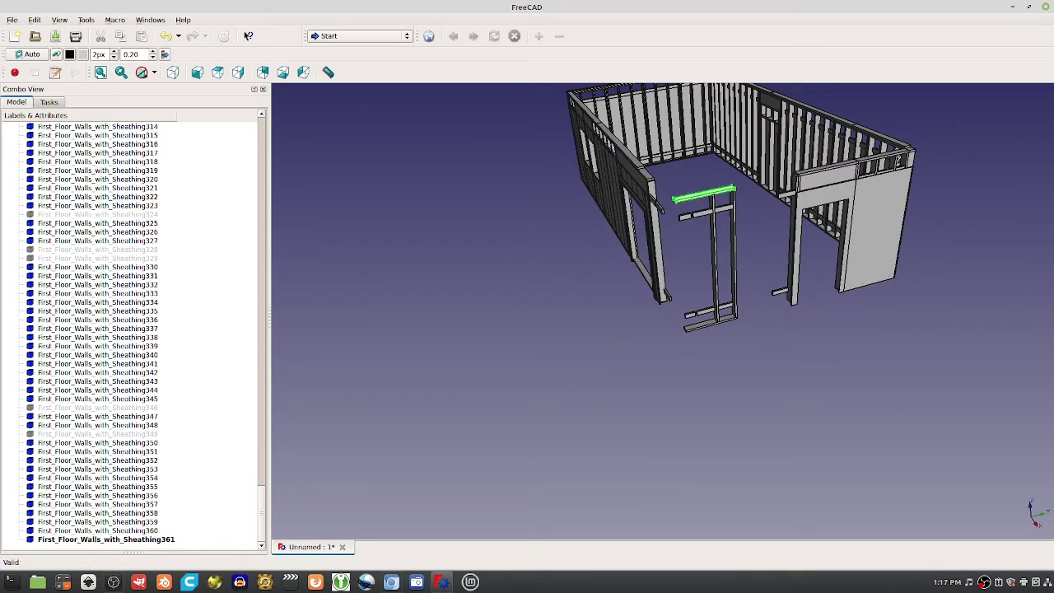
pyautogui.scroll(15, 103, 367)
pyautogui.scroll(14, 103, 366)
pyautogui.scroll(-2, 92, 377)
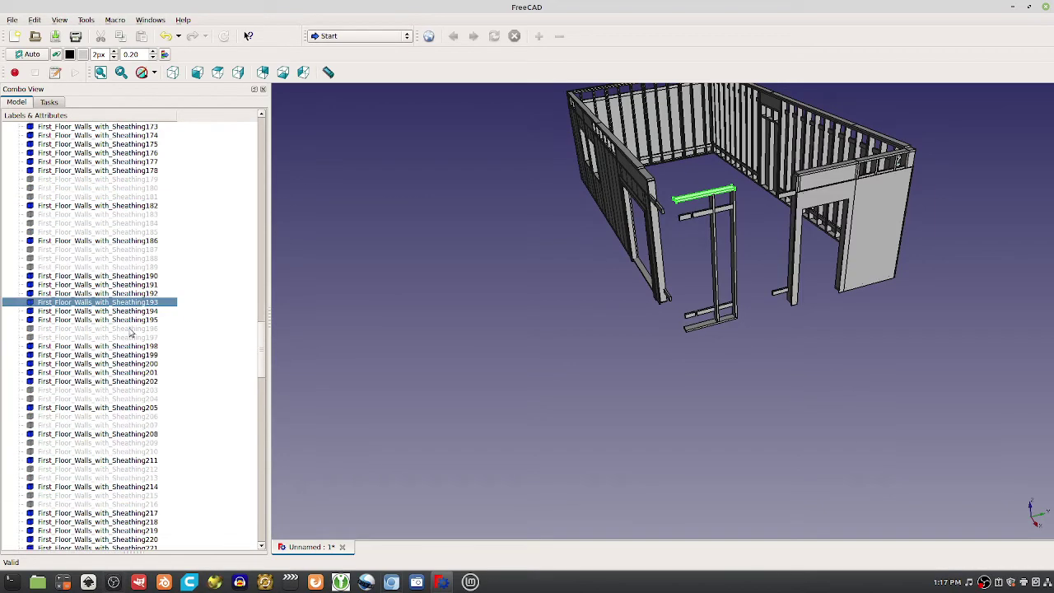
# - Click Sheathing190–195 in the tree to identify each door-frame member
pyautogui.click(126, 311)
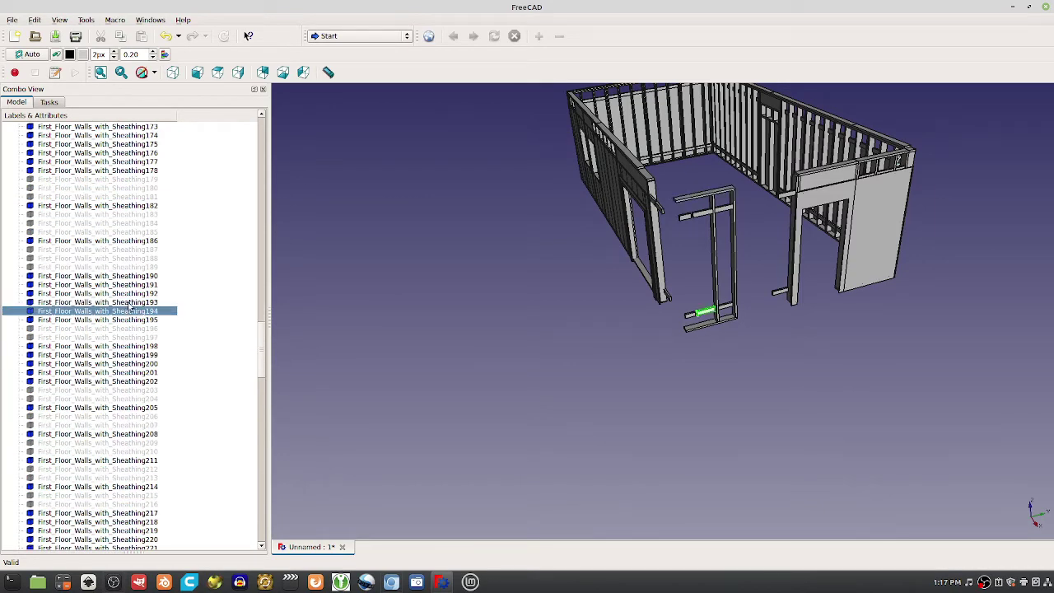
pyautogui.click(130, 304)
pyautogui.click(129, 311)
pyautogui.click(127, 321)
pyautogui.click(122, 293)
pyautogui.click(125, 285)
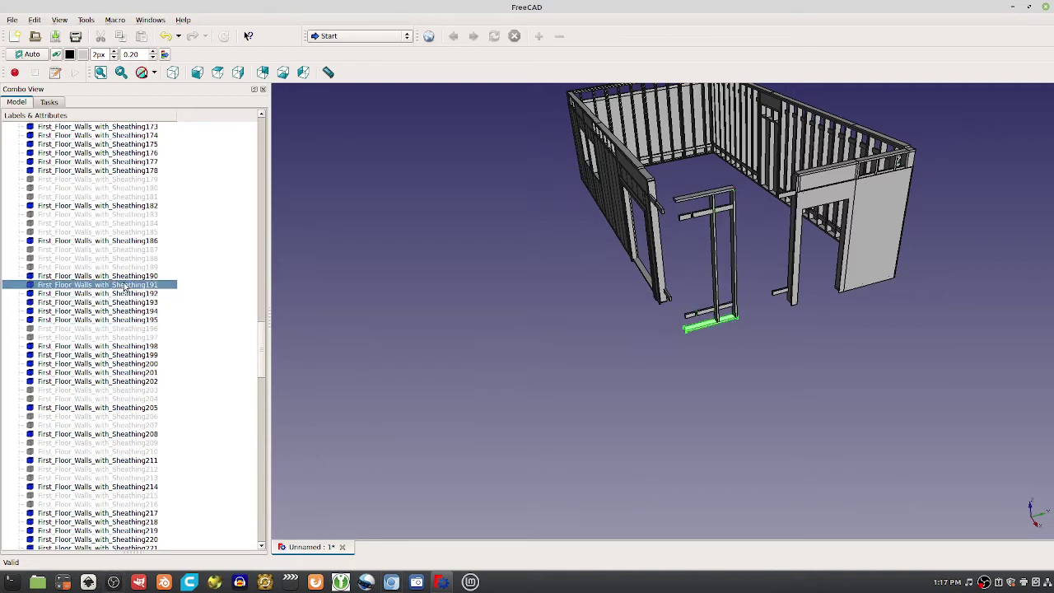
pyautogui.click(124, 276)
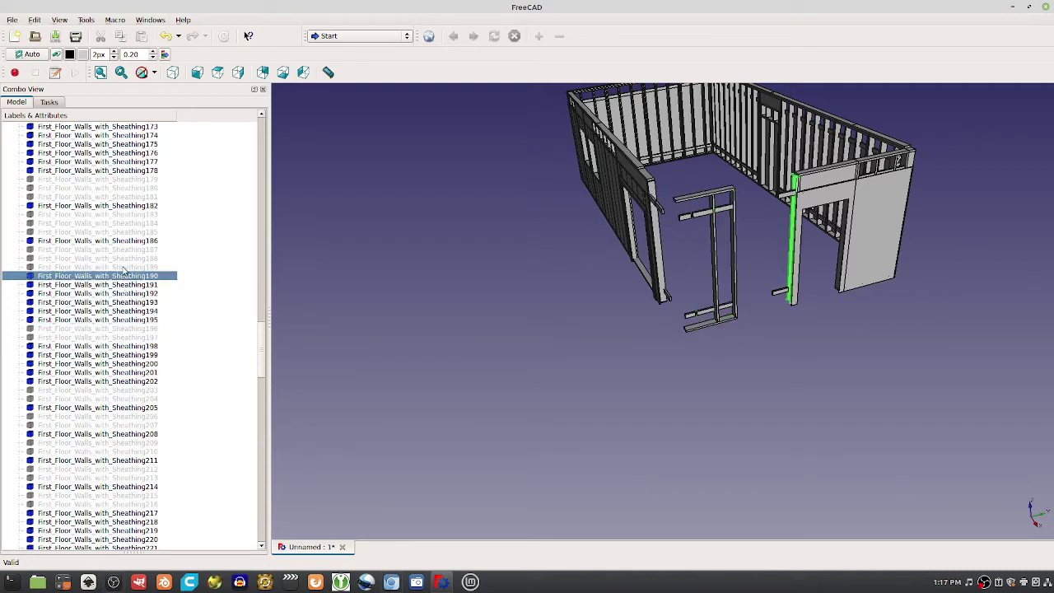
# - Unhide Sheathing196 and Sheathing197 in the model
pyautogui.click(144, 329)
pyautogui.press('space')
pyautogui.click(142, 337)
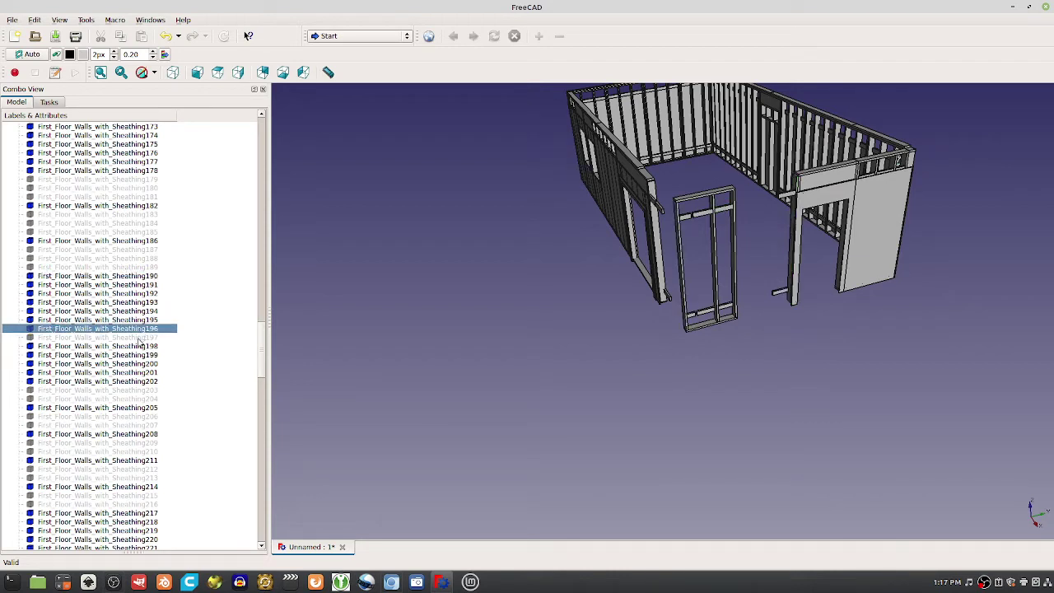
pyautogui.press('space')
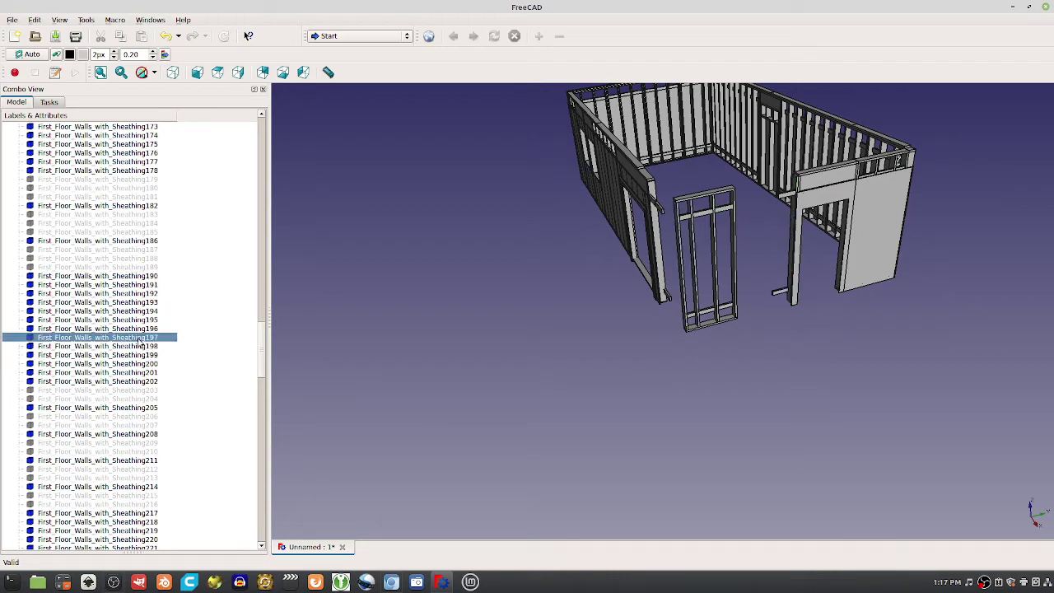
# - Range-select Sheathing193 through Sheathing203 in the tree, then narrow to Sheathing203 alone
pyautogui.click(155, 303)
pyautogui.keyDown('shift'); pyautogui.click(151, 337); pyautogui.keyUp('shift')
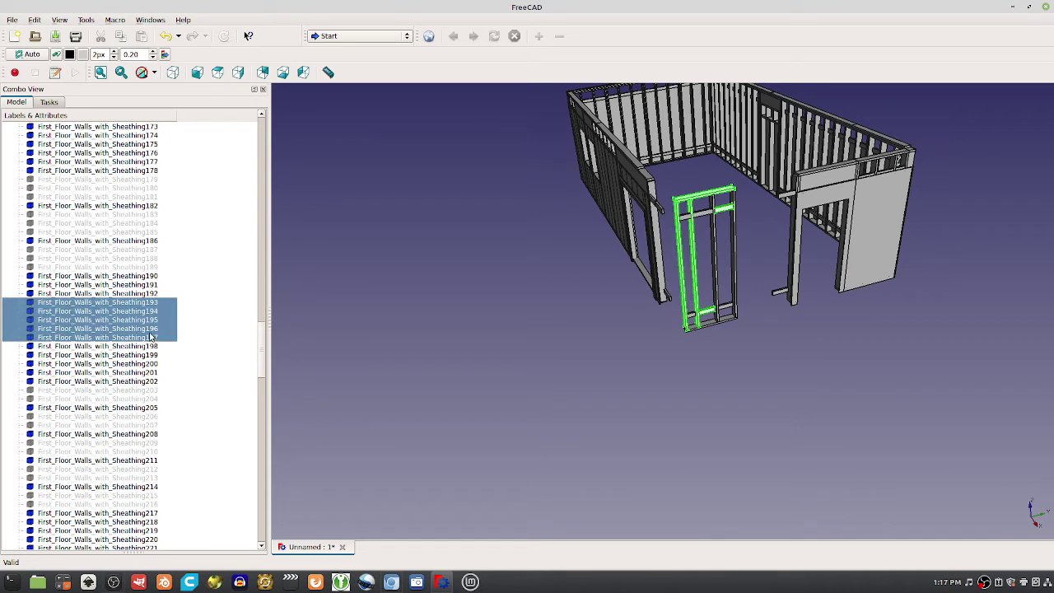
pyautogui.keyDown('shift'); pyautogui.click(152, 347); pyautogui.keyUp('shift')
pyautogui.keyDown('shift'); pyautogui.click(153, 355); pyautogui.keyUp('shift')
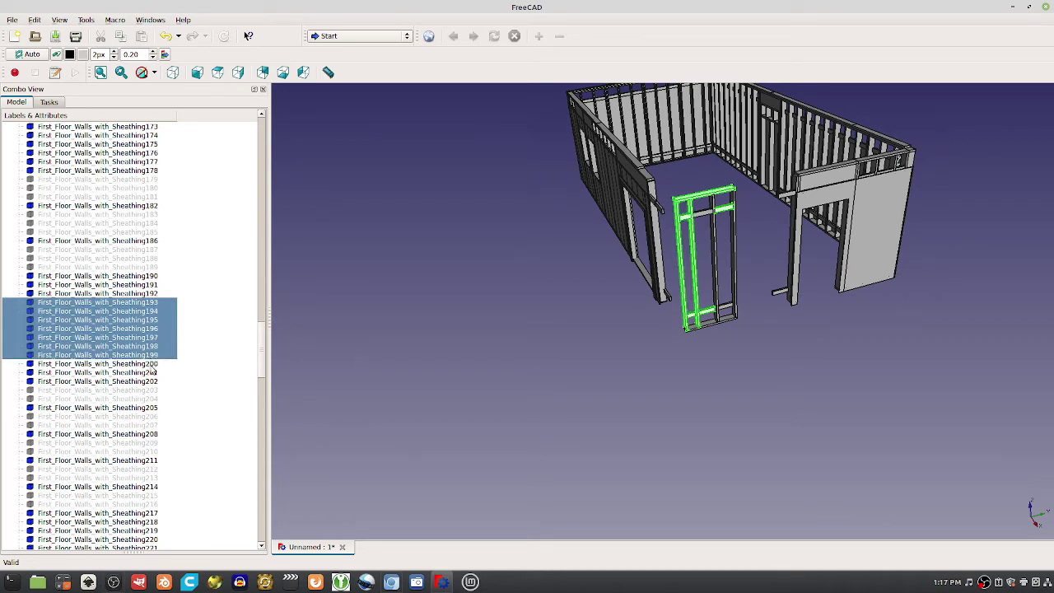
pyautogui.keyDown('shift'); pyautogui.click(154, 363); pyautogui.keyUp('shift')
pyautogui.keyDown('shift'); pyautogui.click(153, 372); pyautogui.keyUp('shift')
pyautogui.keyDown('shift'); pyautogui.click(153, 381); pyautogui.keyUp('shift')
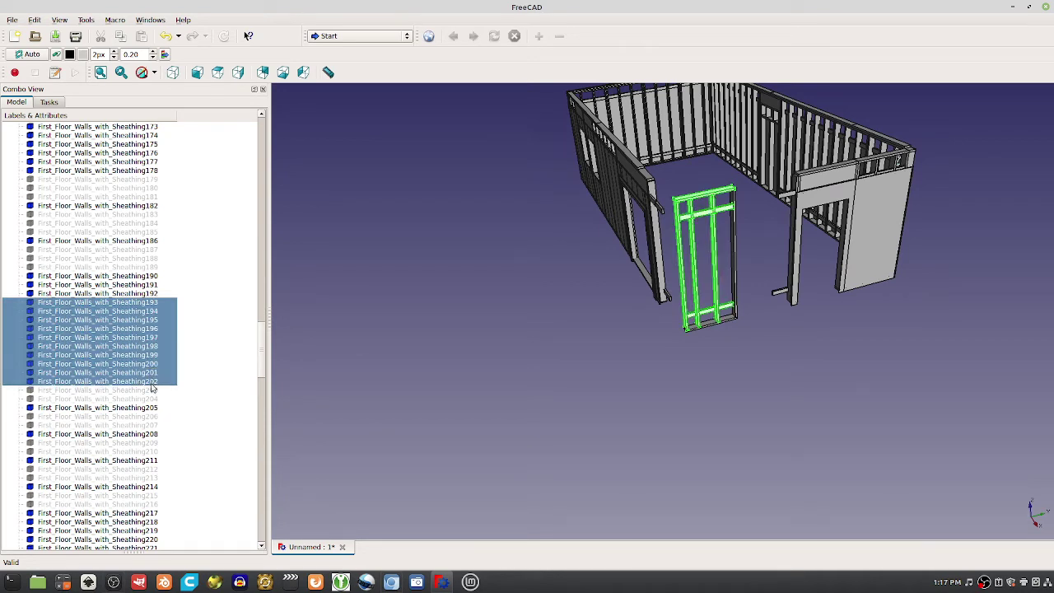
pyautogui.keyDown('shift'); pyautogui.click(152, 390); pyautogui.keyUp('shift')
pyautogui.click(151, 391)
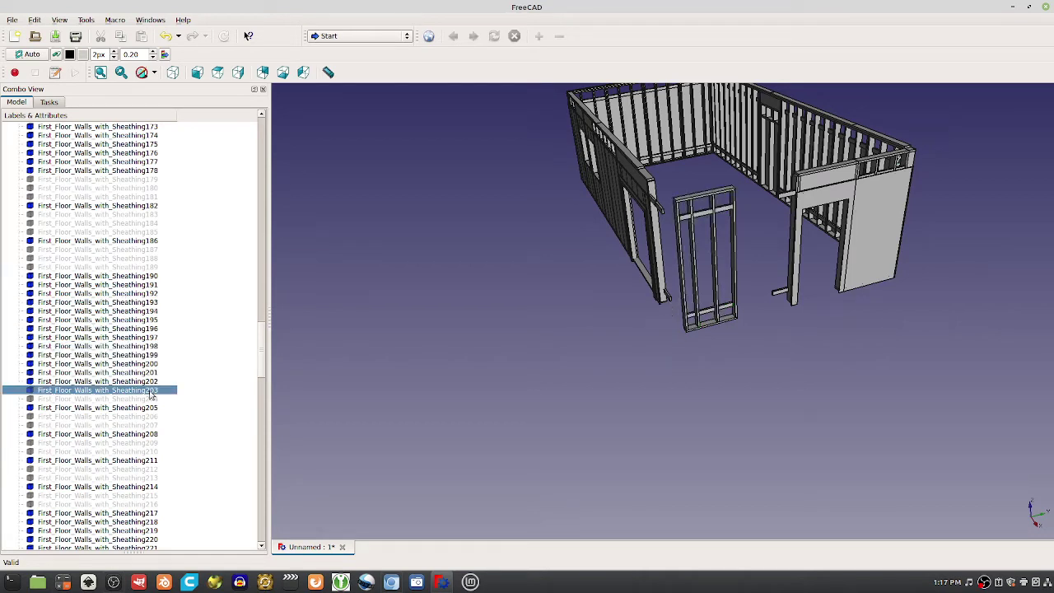
# - Hide the loose studs Sheathing190 and Sheathing189
pyautogui.click(112, 268)
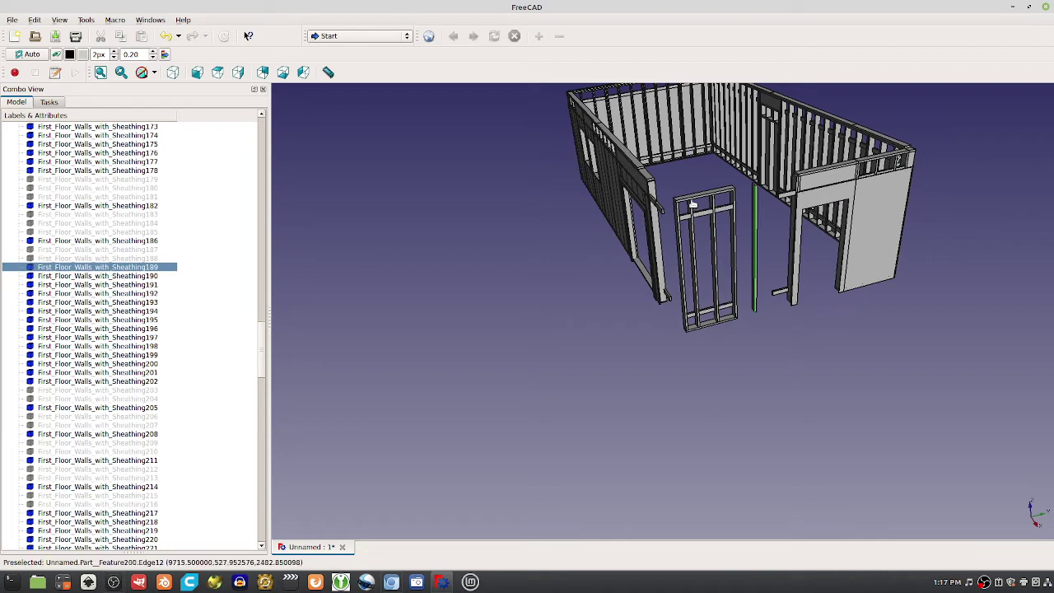
pyautogui.click(151, 277)
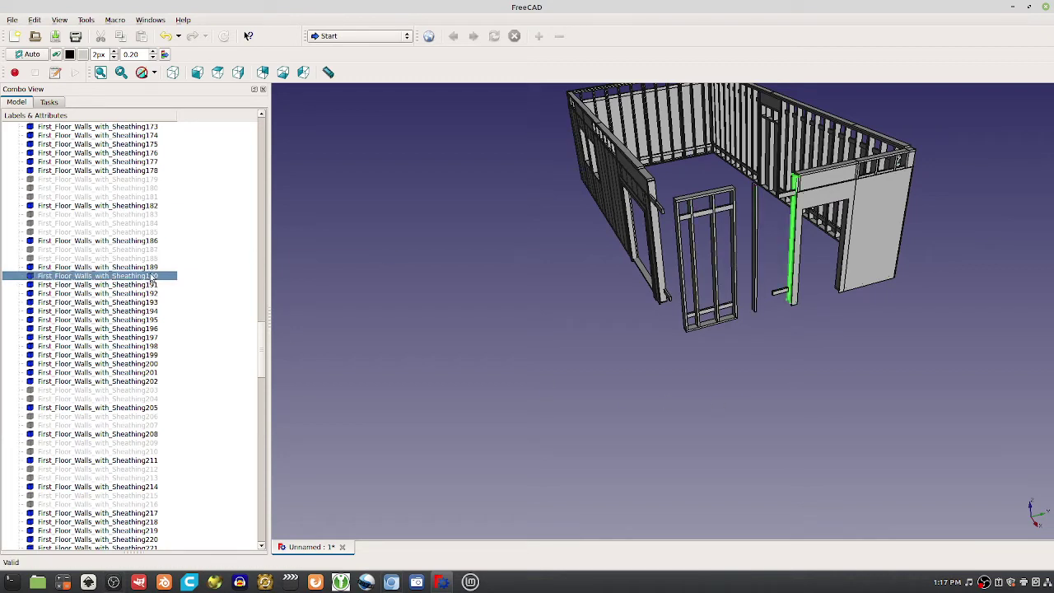
pyautogui.click(152, 285)
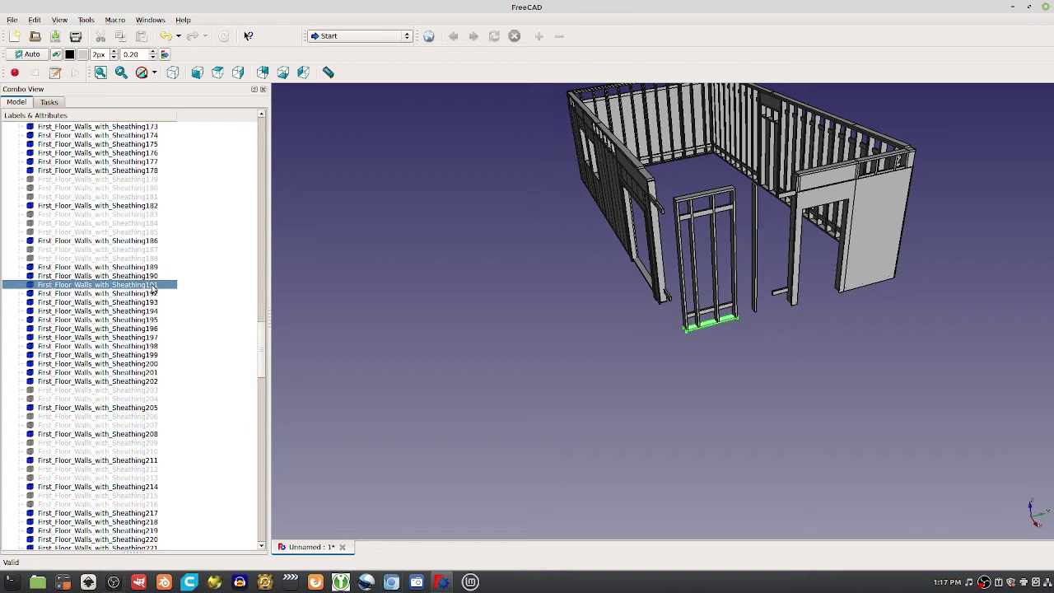
pyautogui.click(151, 275)
pyautogui.press('space')
pyautogui.click(152, 267)
pyautogui.press('space')
# - Select Sheathing191–202 and zoom in so the wall frame stands upright in view
pyautogui.click(153, 285)
pyautogui.keyDown('shift'); pyautogui.click(153, 381); pyautogui.keyUp('shift')
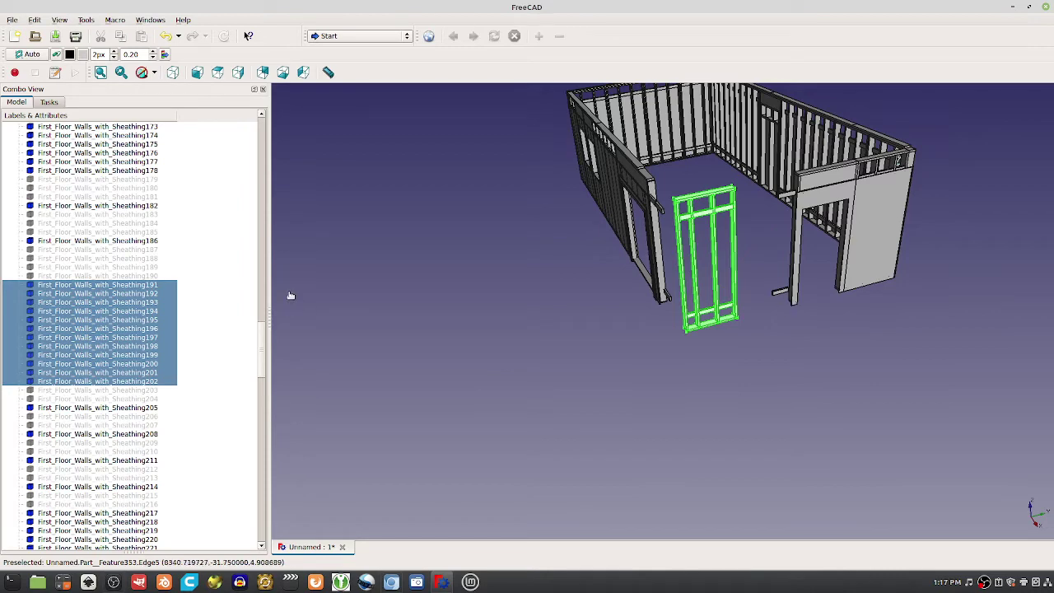
pyautogui.moveTo(604, 383); pyautogui.dragTo(626, 250, button='middle')
pyautogui.scroll(3, 676, 217)
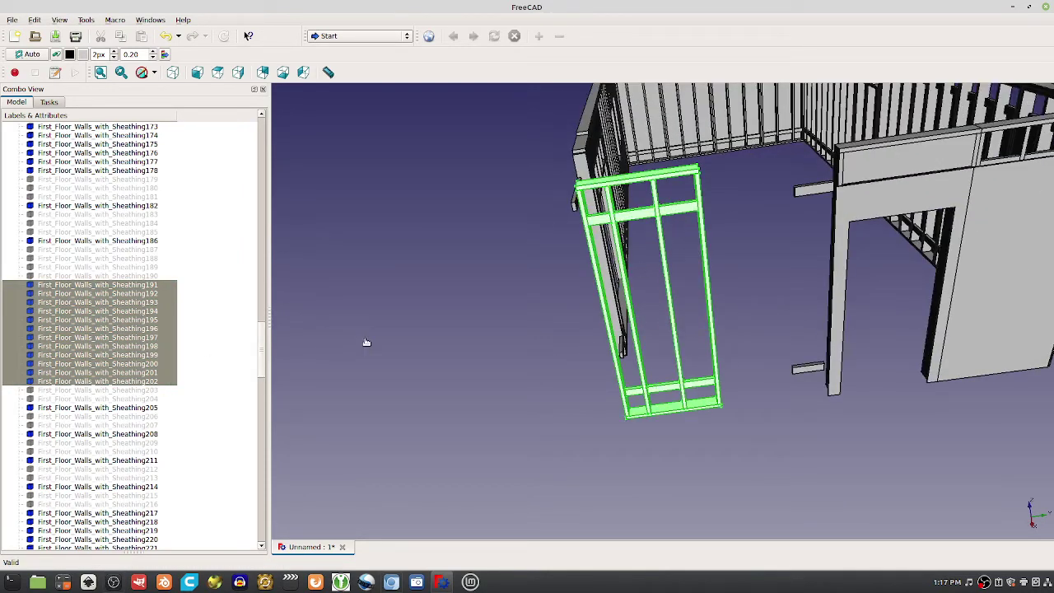
pyautogui.moveTo(386, 303); pyautogui.dragTo(427, 305, button='middle')
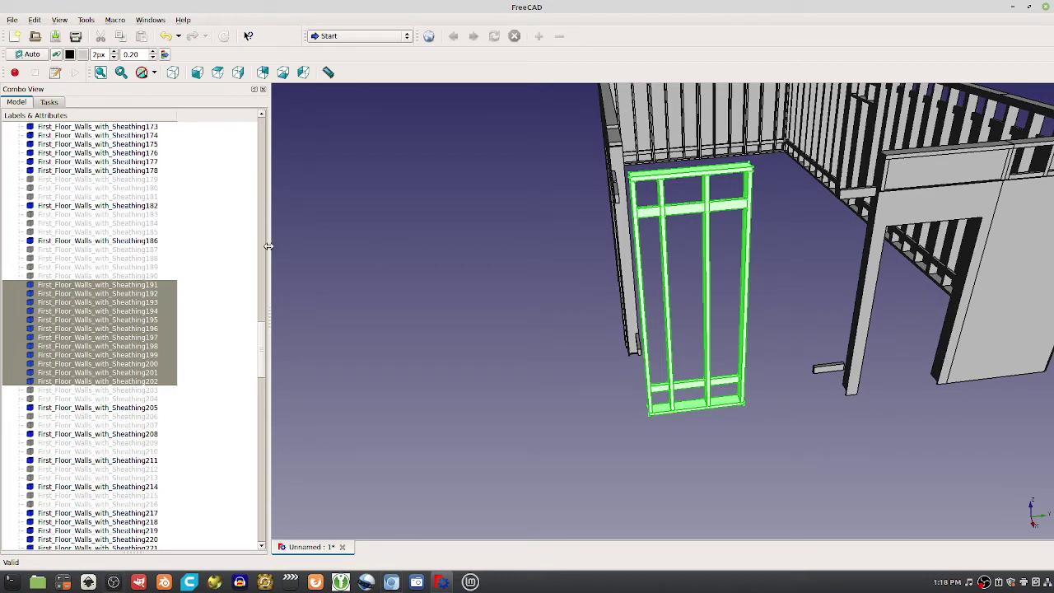
# - Rename the wall frame's left stud, Sheathing196, to 9' Precut Stud via the tree's Rename option
pyautogui.click(643, 319)
pyautogui.click(642, 319)
pyautogui.rightClick(90, 334)
pyautogui.click(113, 372)
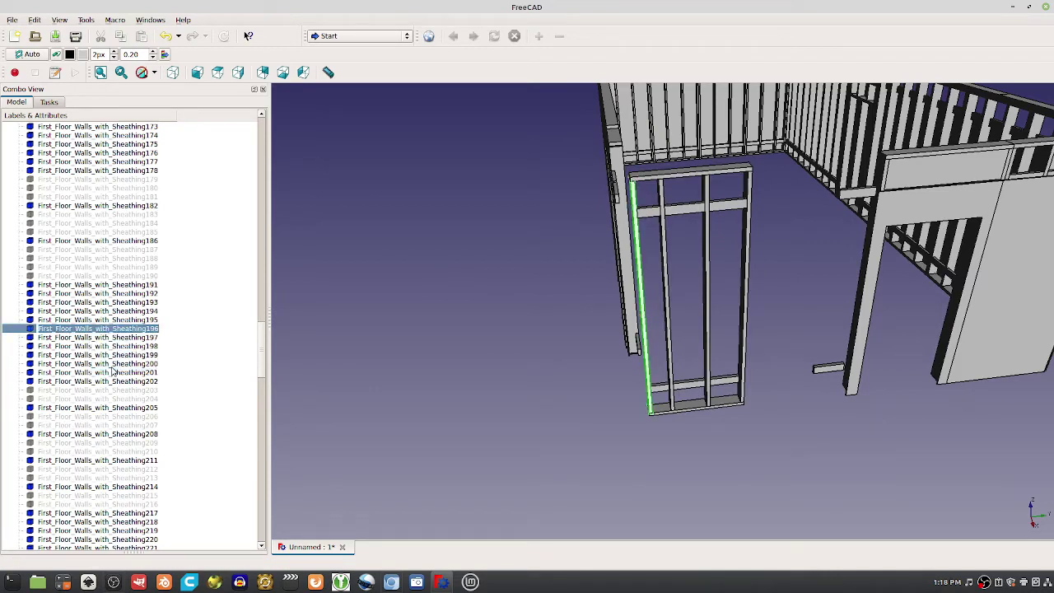
pyautogui.write("9' Precut Stud")
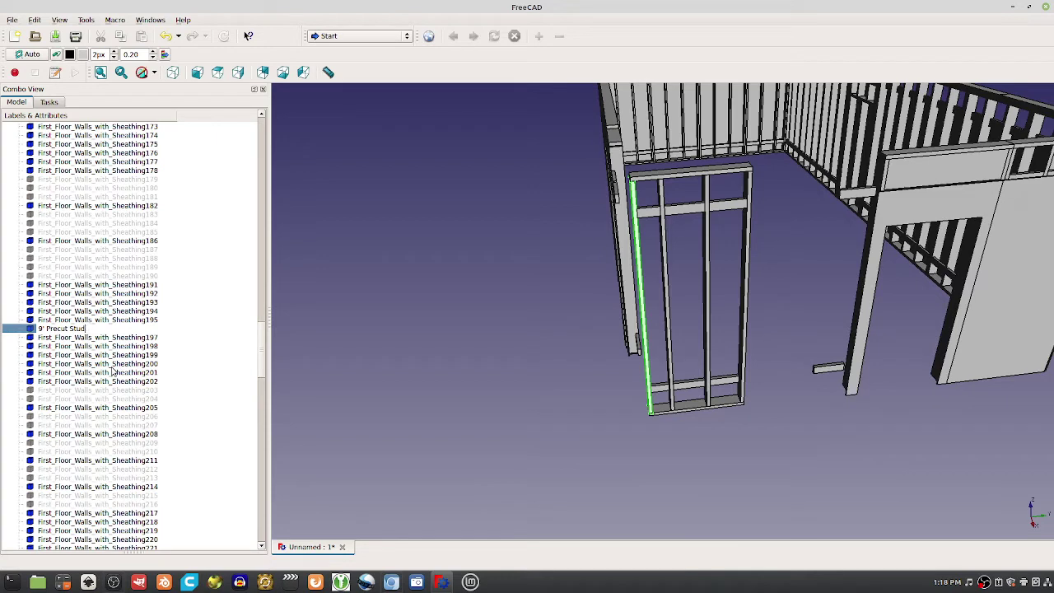
pyautogui.press('Return')
pyautogui.click(116, 286)
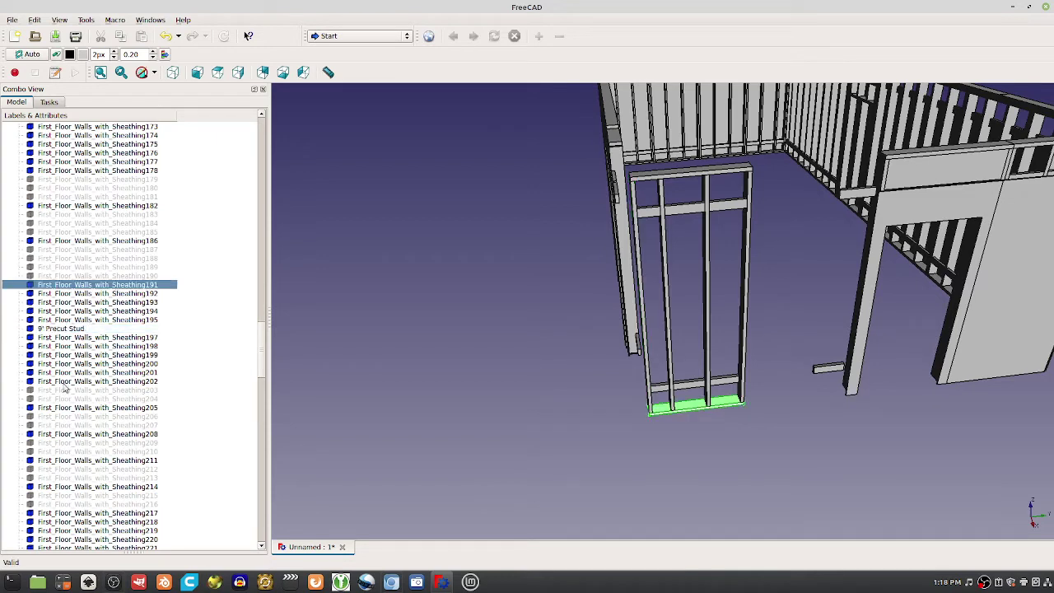
pyautogui.keyDown('shift'); pyautogui.click(85, 382); pyautogui.keyUp('shift')
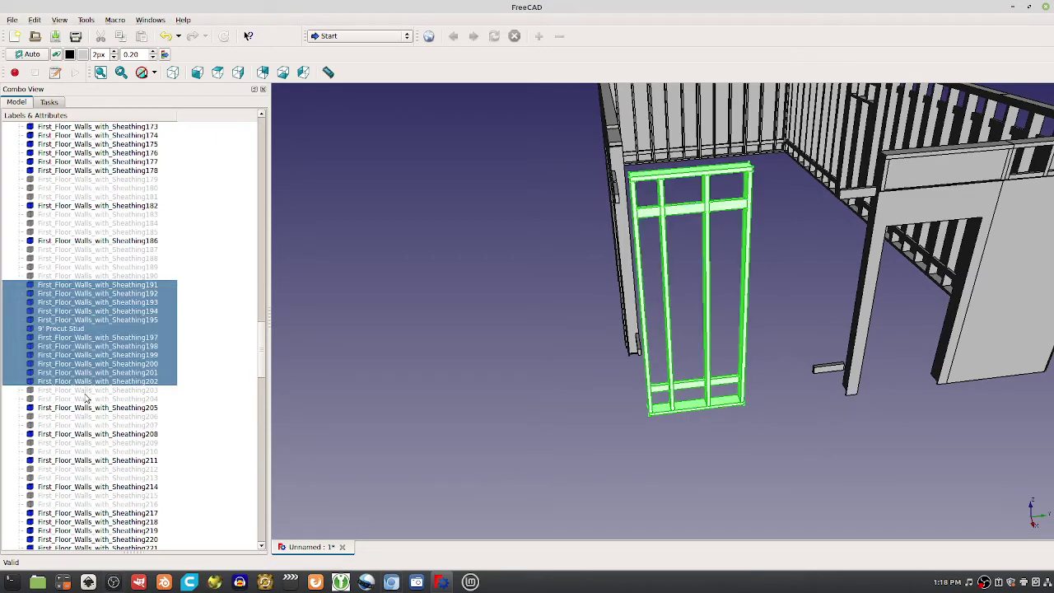
pyautogui.click(84, 390)
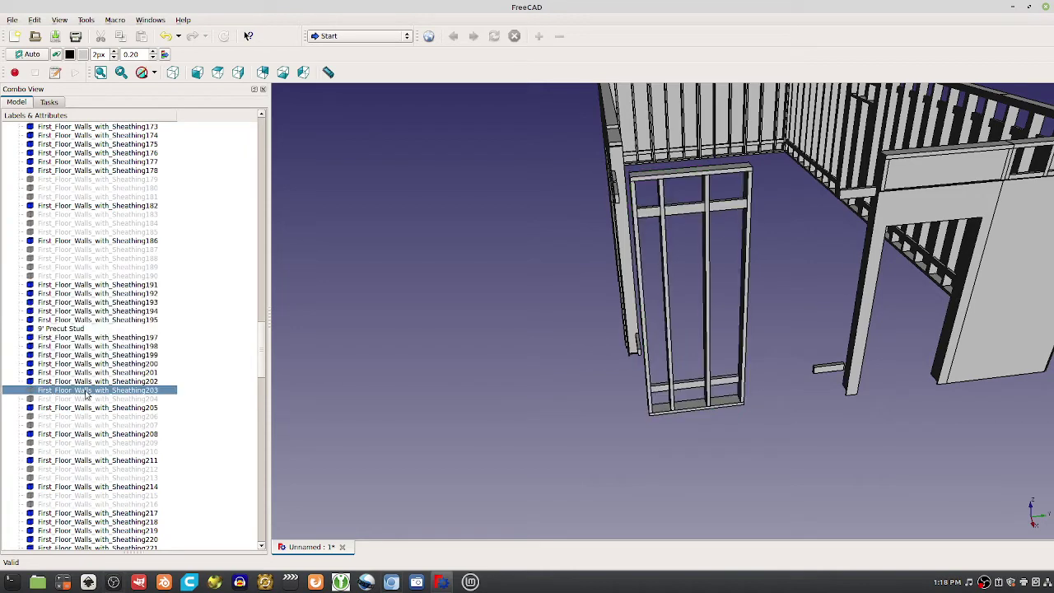
pyautogui.scroll(-20, 74, 428)
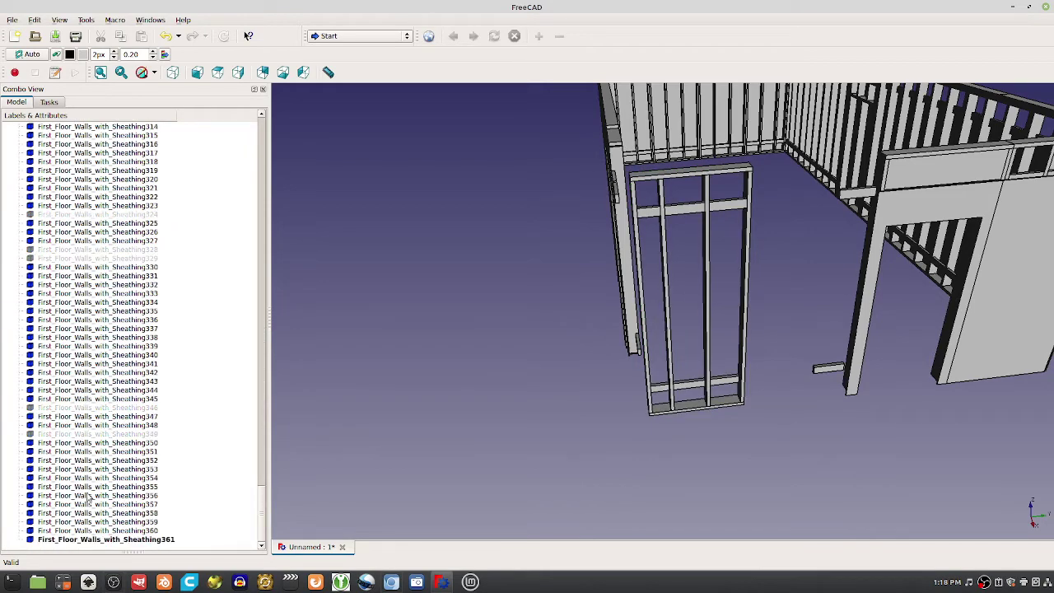
pyautogui.keyDown('shift'); pyautogui.click(84, 541); pyautogui.keyUp('shift')
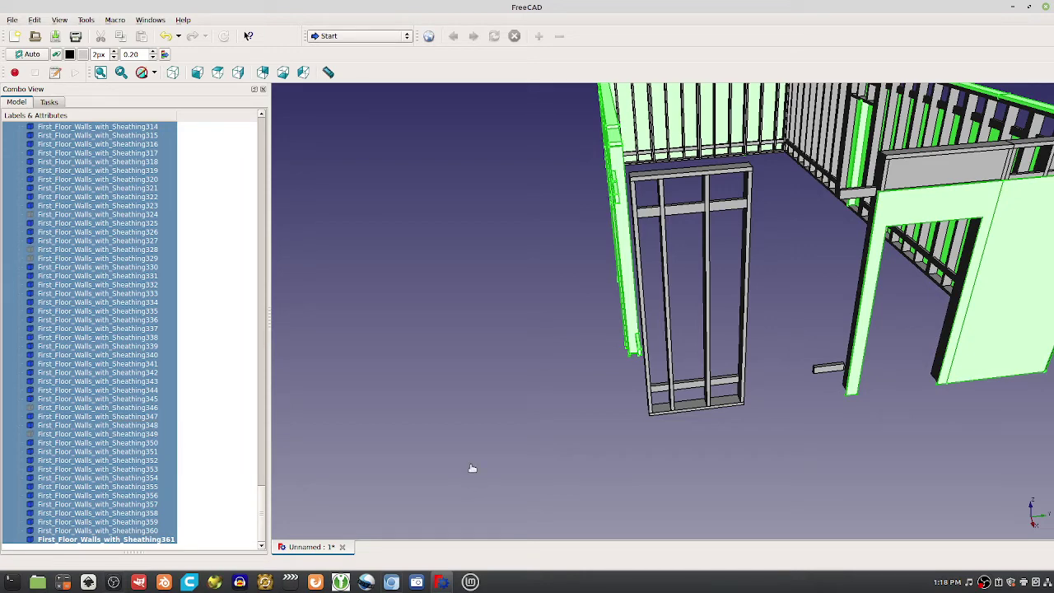
pyautogui.click(42, 363)
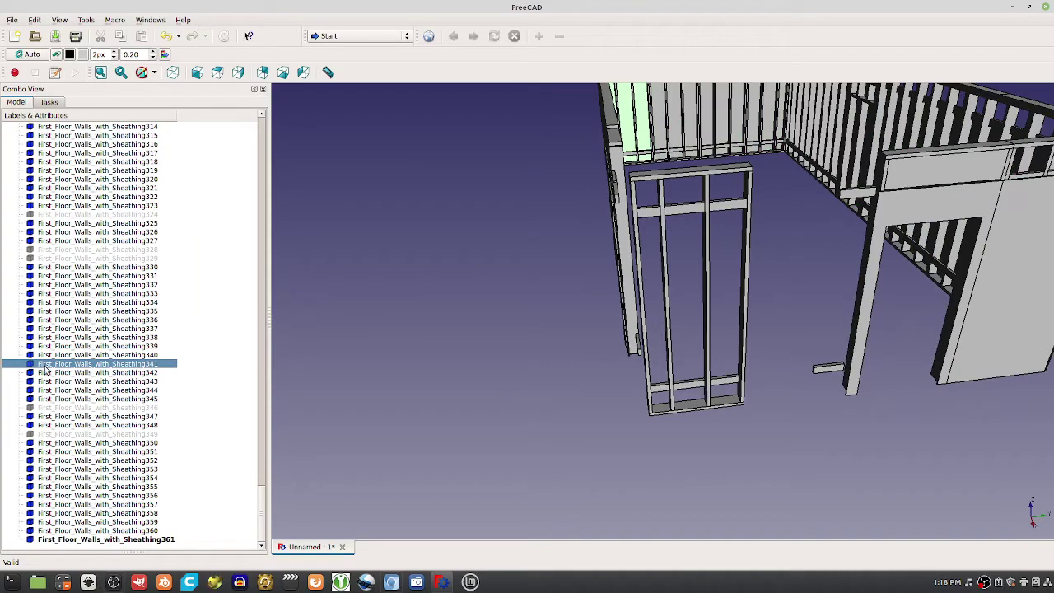
pyautogui.scroll(20, 46, 371)
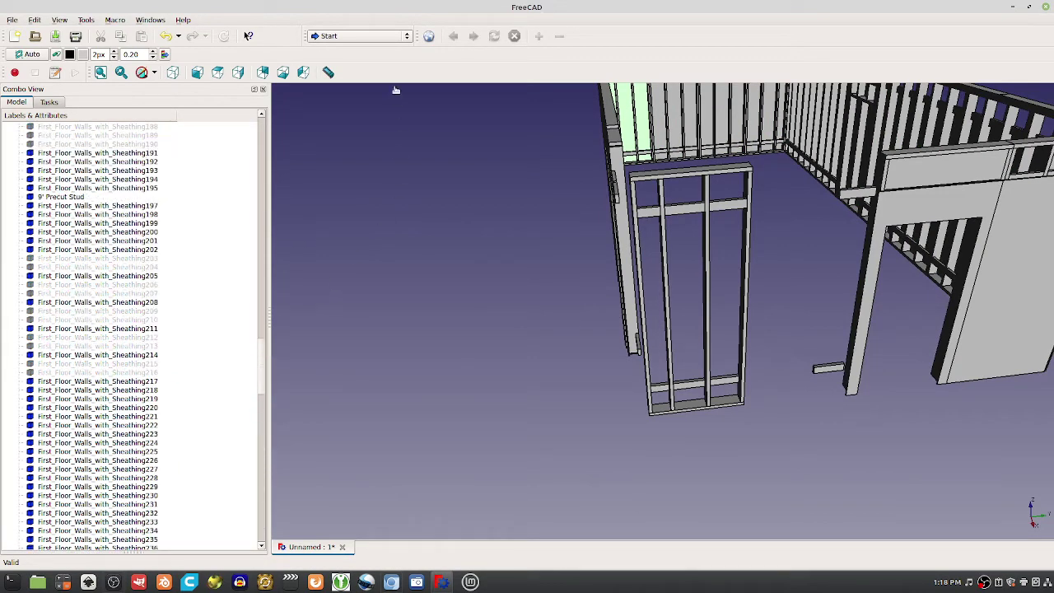
# - Switch to the Part workbench, then inspect Sheathing341 and the beam above the door frame
pyautogui.click(353, 37)
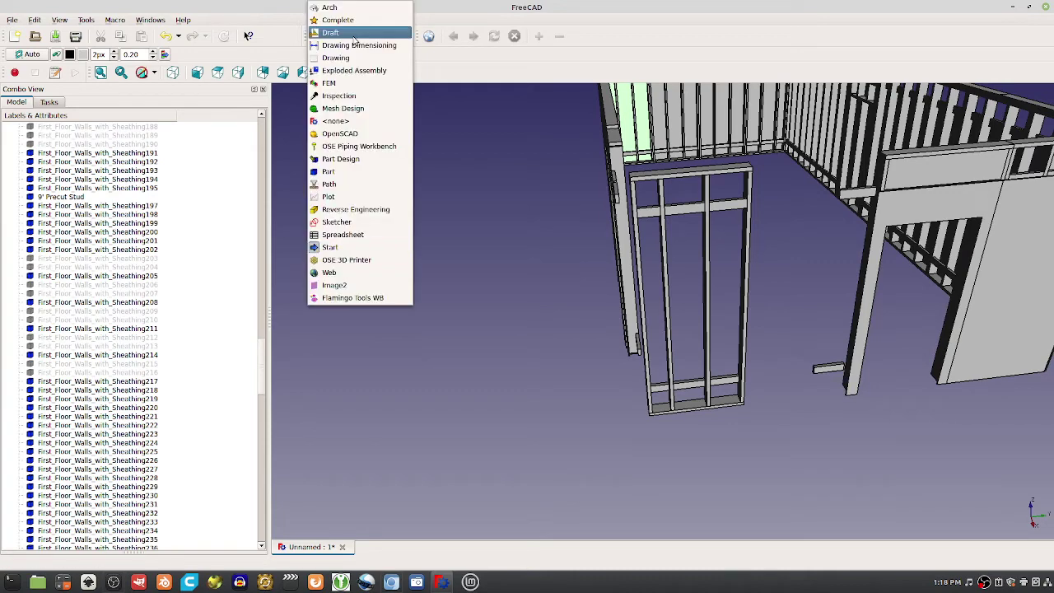
pyautogui.click(333, 171)
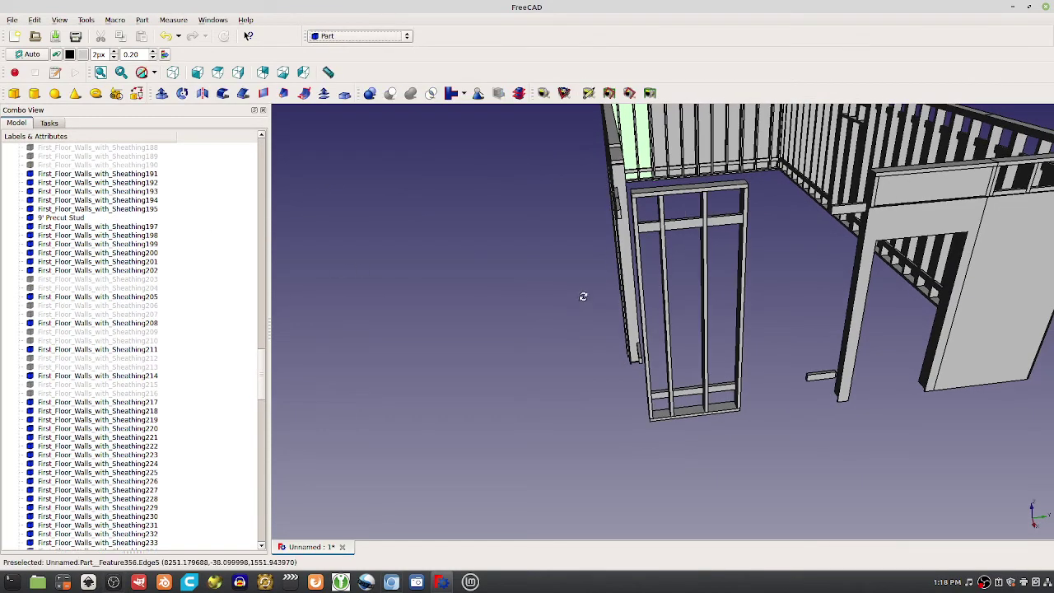
pyautogui.moveTo(588, 294); pyautogui.dragTo(658, 301, button='middle')
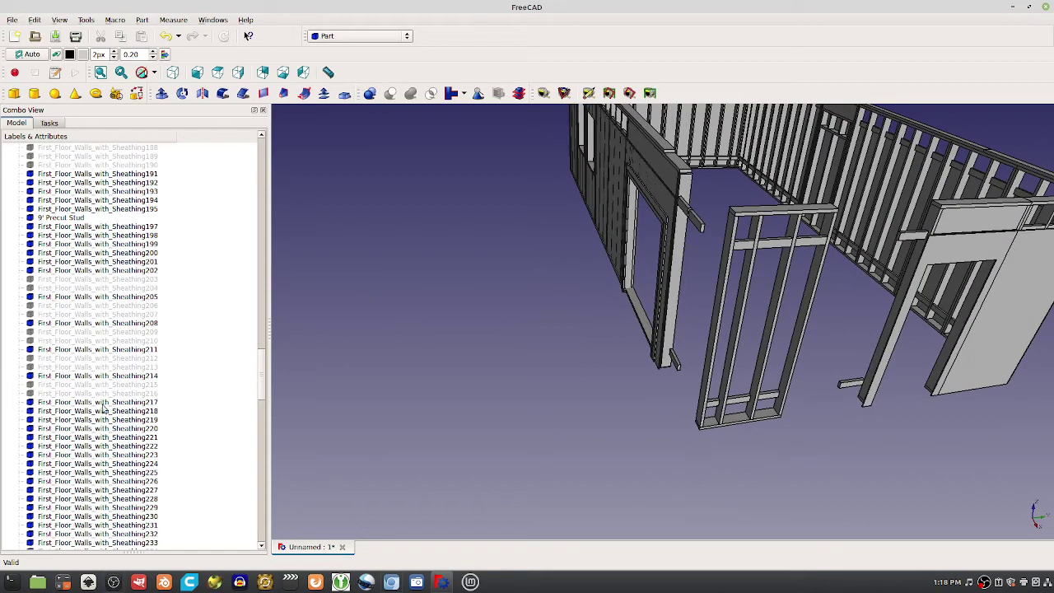
pyautogui.scroll(-20, 105, 405)
pyautogui.click(99, 366)
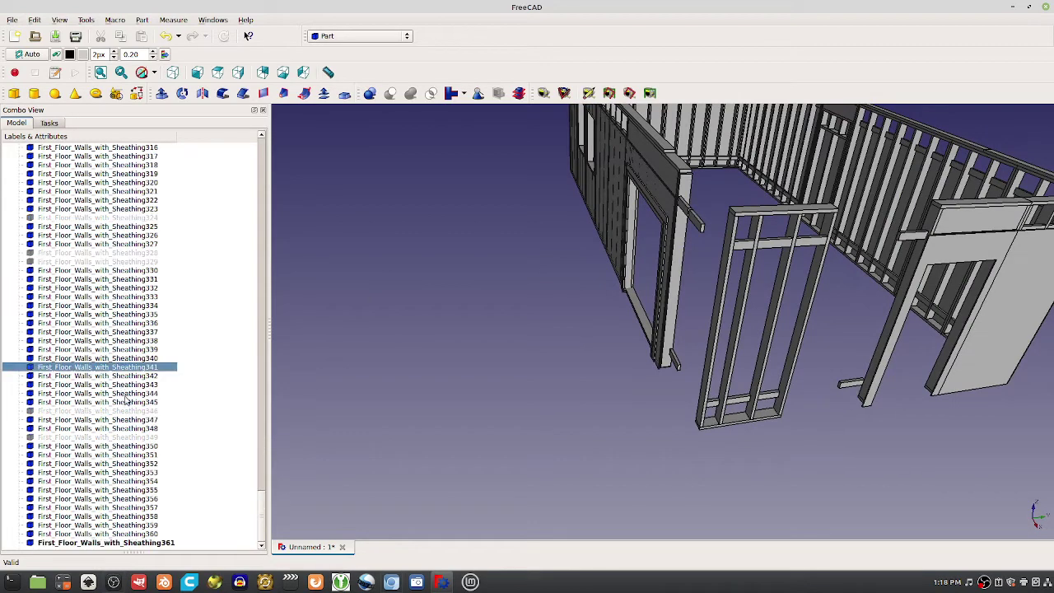
pyautogui.click(126, 315)
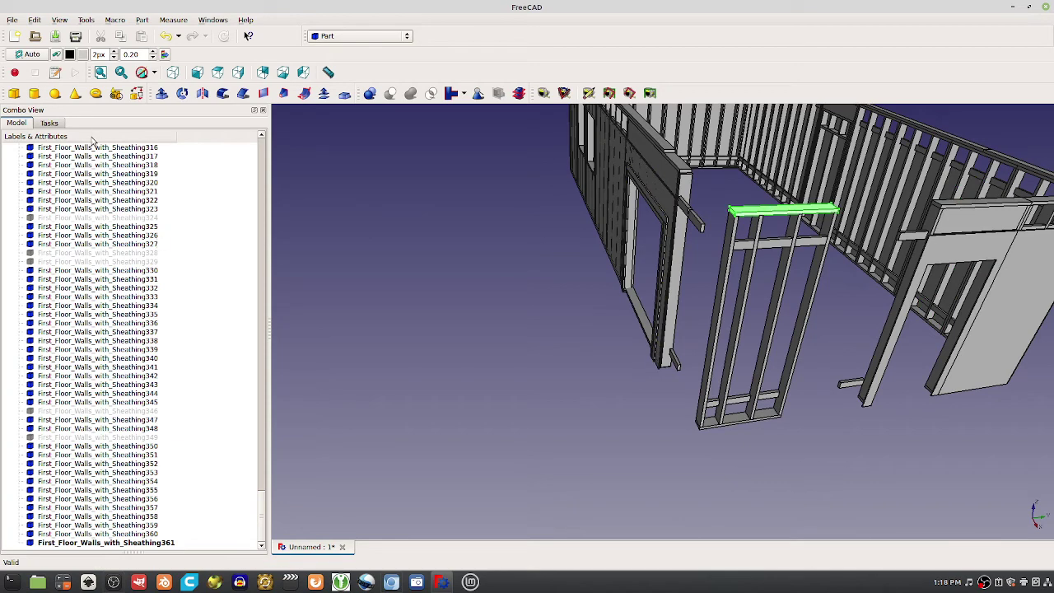
# - Save the document under the new name Module 1, then inspect Sheathing340 and Sheathing335
pyautogui.hotkey('ctrl', 's')
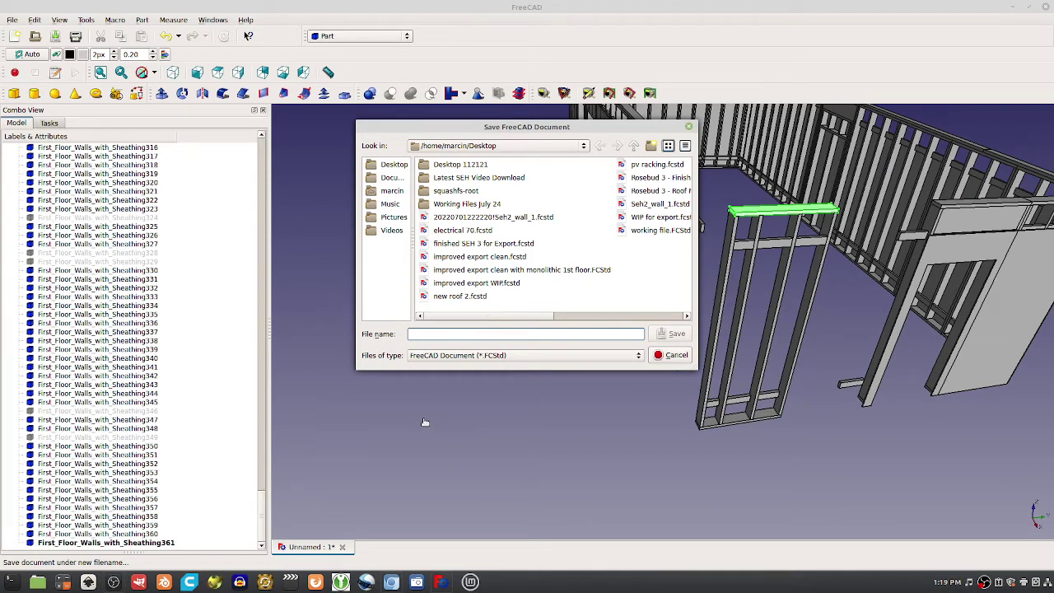
pyautogui.write('Module 1')
pyautogui.press('Return')
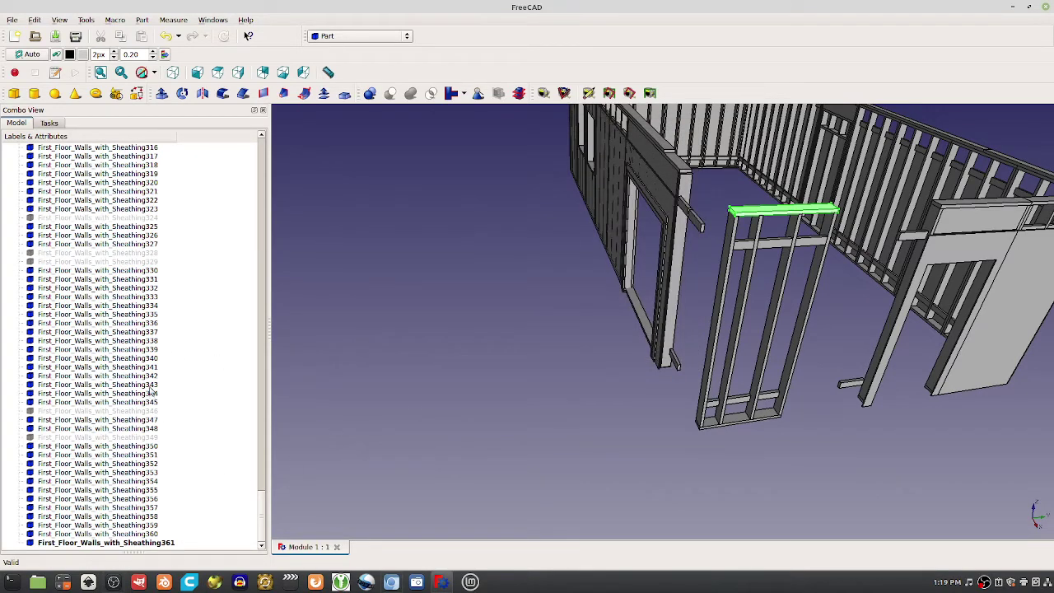
pyautogui.click(129, 359)
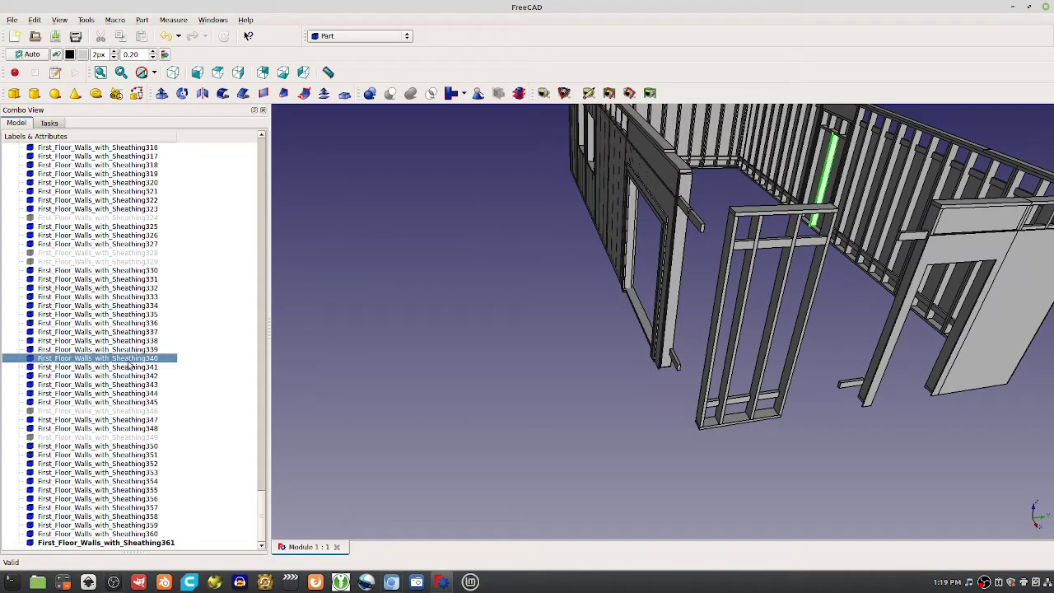
pyautogui.click(82, 315)
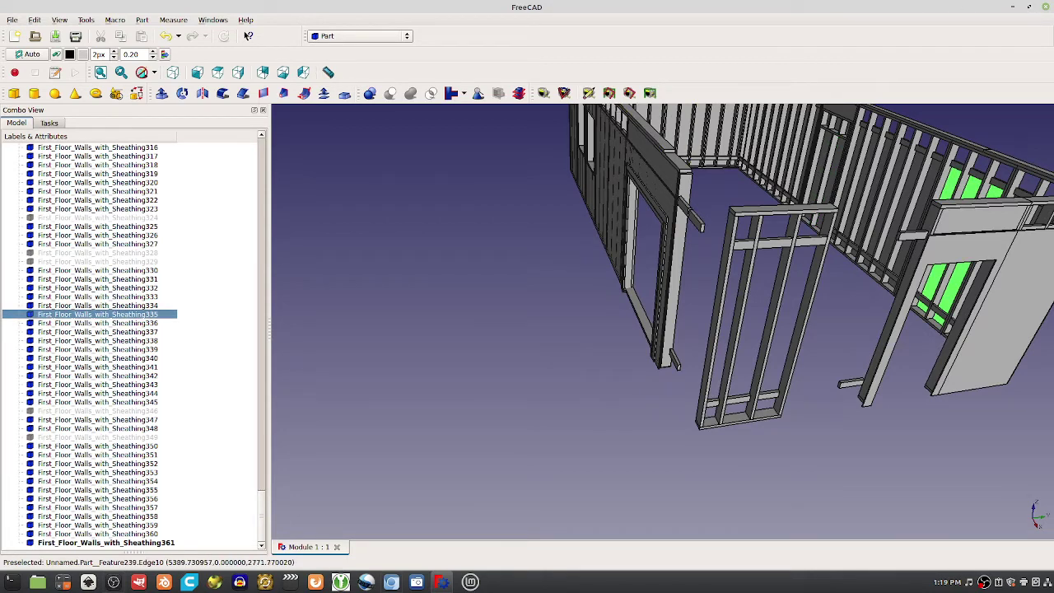
# - Close FreeCAD, minimize Chromium, and reopen Module 1.fcstd from the desktop
pyautogui.click(1046, 10)
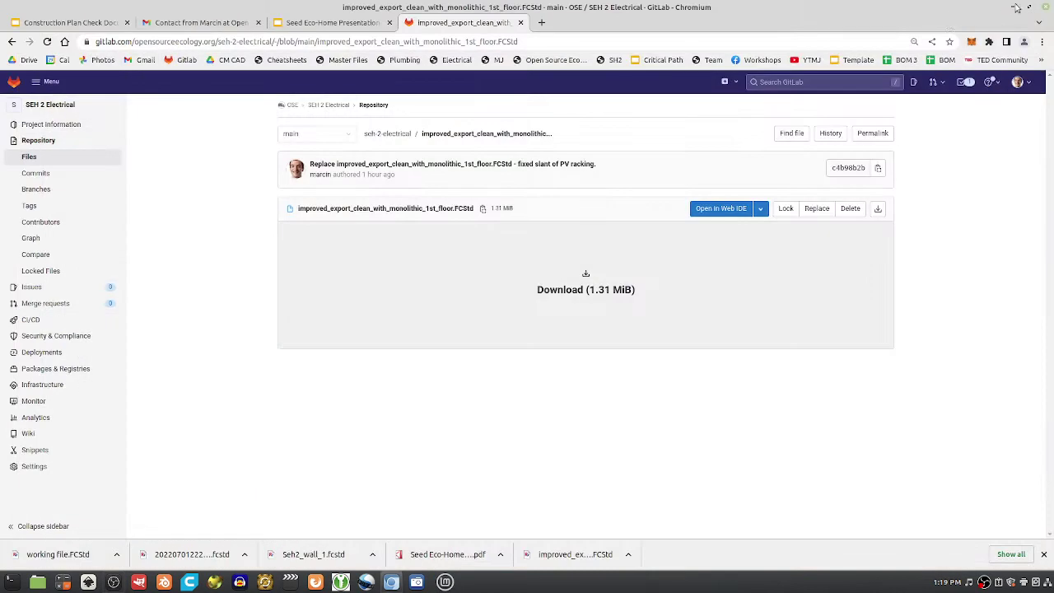
pyautogui.click(1015, 6)
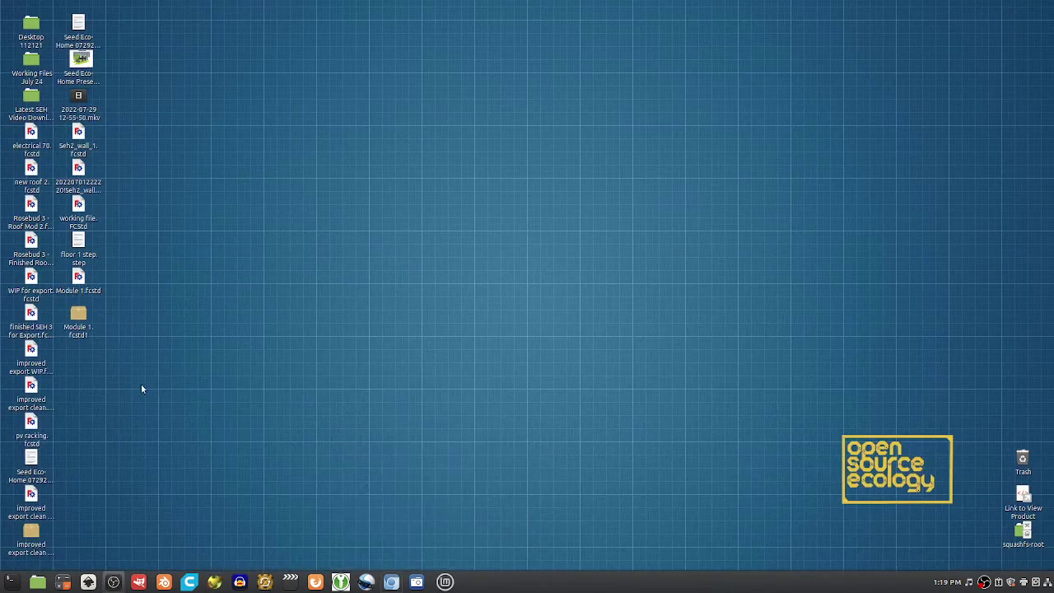
pyautogui.doubleClick(78, 280)
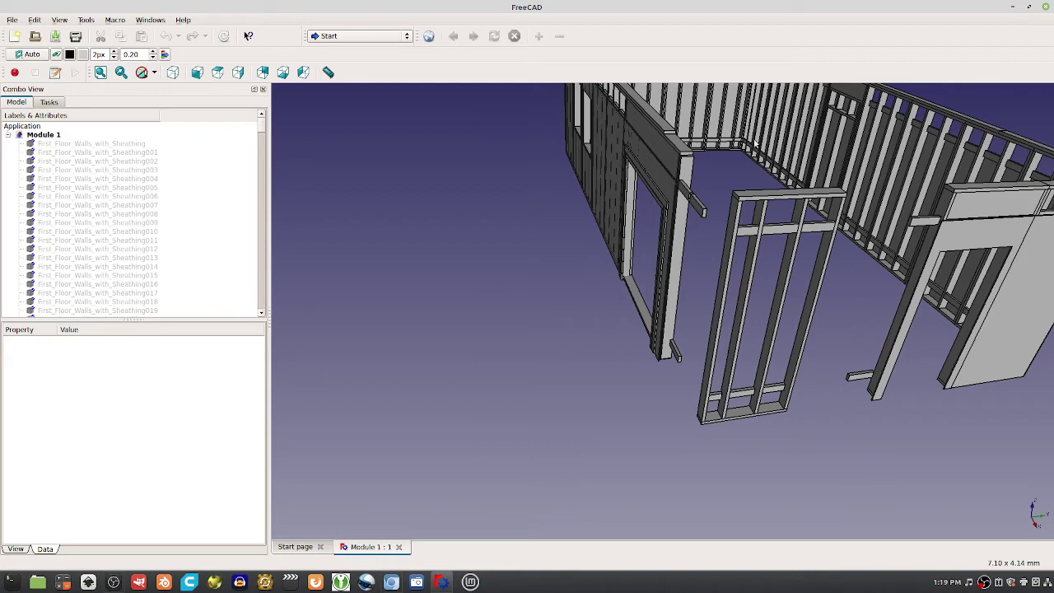
# - Delete First_Floor_Walls_with_Sheathing from the Model tree
pyautogui.scroll(-2, 707, 160)
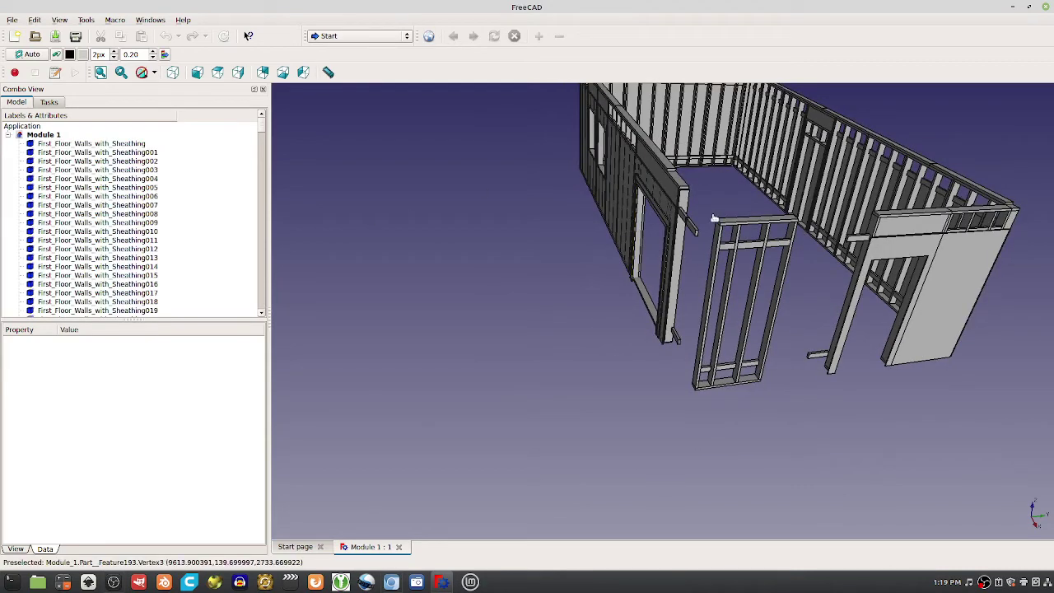
pyautogui.moveTo(713, 212); pyautogui.dragTo(461, 247, button='middle')
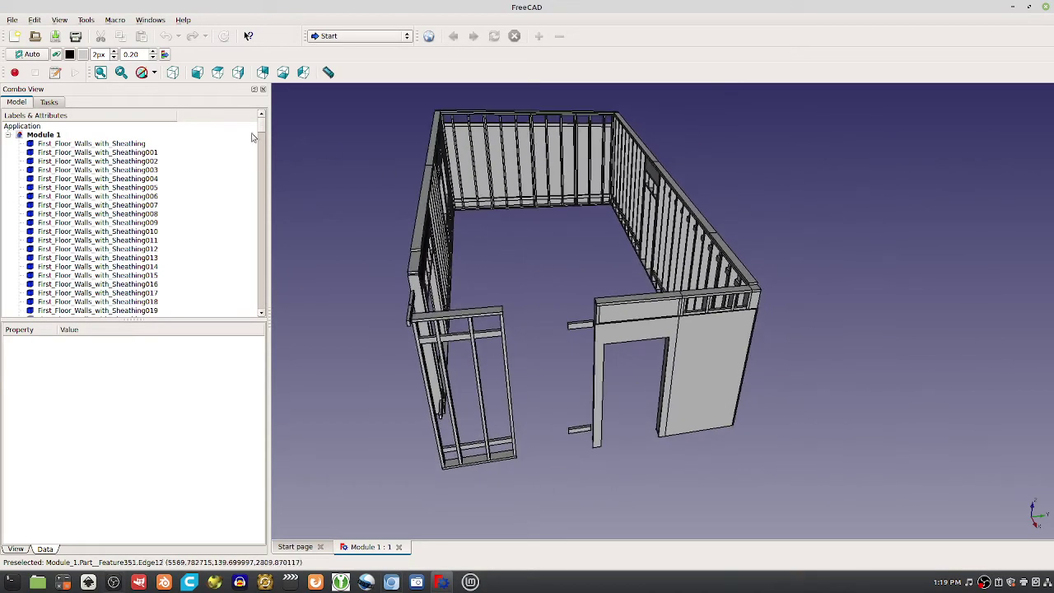
pyautogui.click(74, 144)
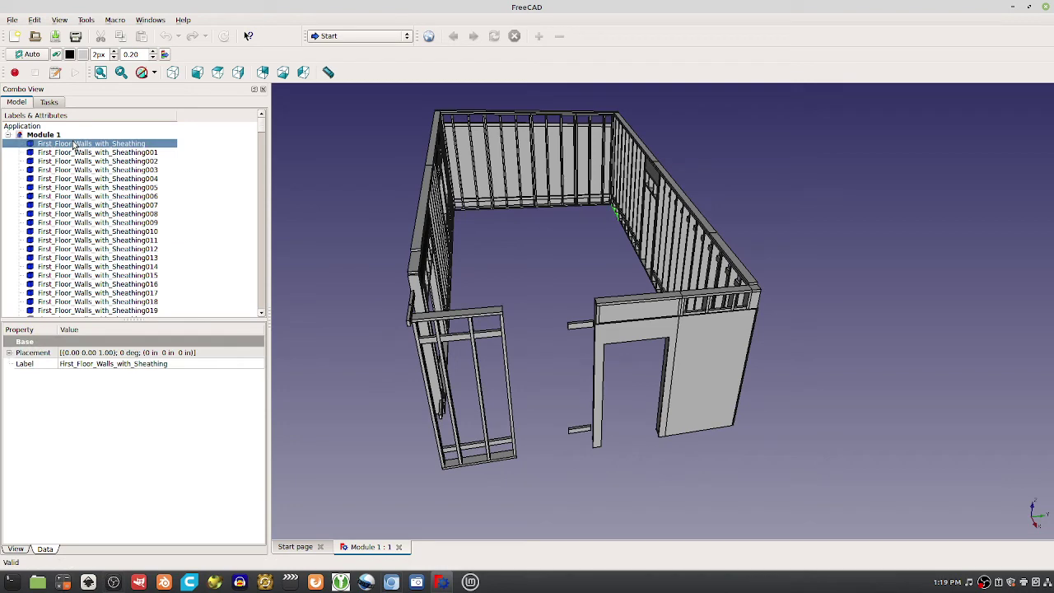
pyautogui.press('Delete')
# - Orbit the wall assembly and inspect the header and stud at a framing junction
pyautogui.moveTo(362, 374); pyautogui.dragTo(665, 306, button='middle')
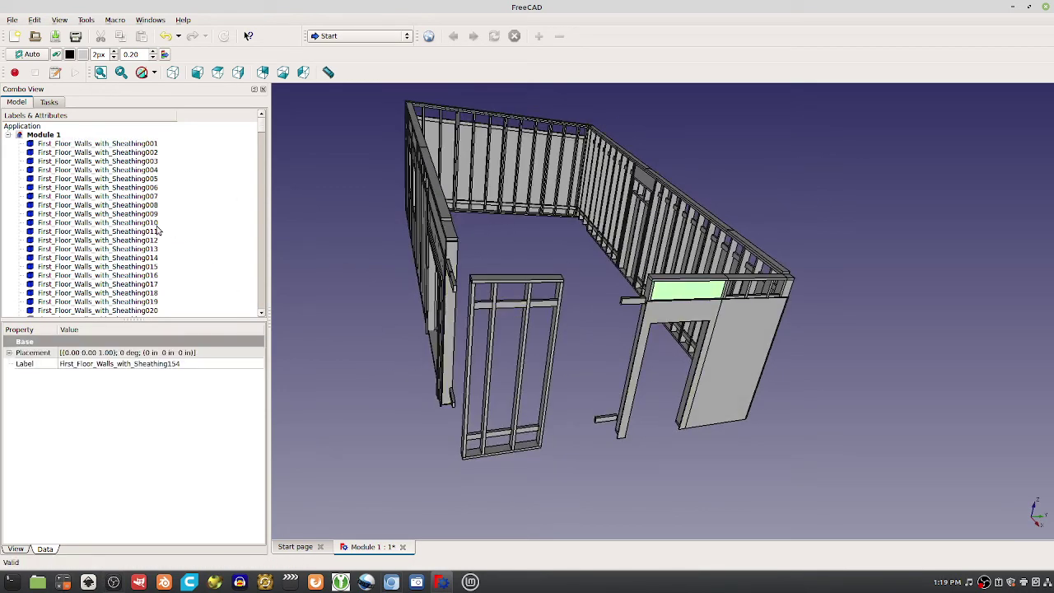
pyautogui.scroll(-3, 155, 235)
pyautogui.moveTo(537, 273); pyautogui.dragTo(757, 373, button='middle')
pyautogui.click(762, 235)
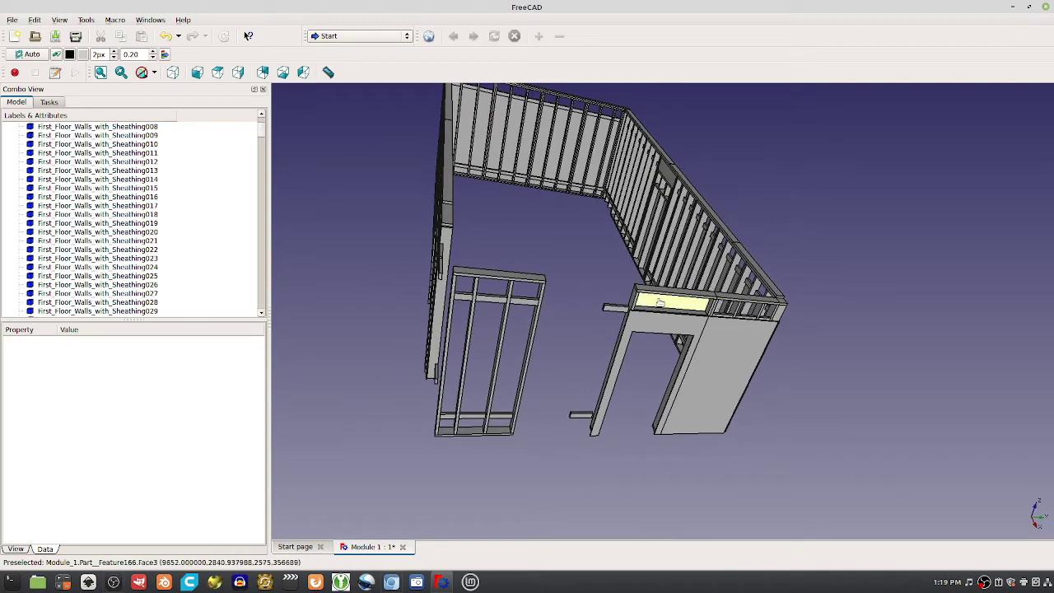
pyautogui.moveTo(658, 302); pyautogui.dragTo(632, 305, button='middle')
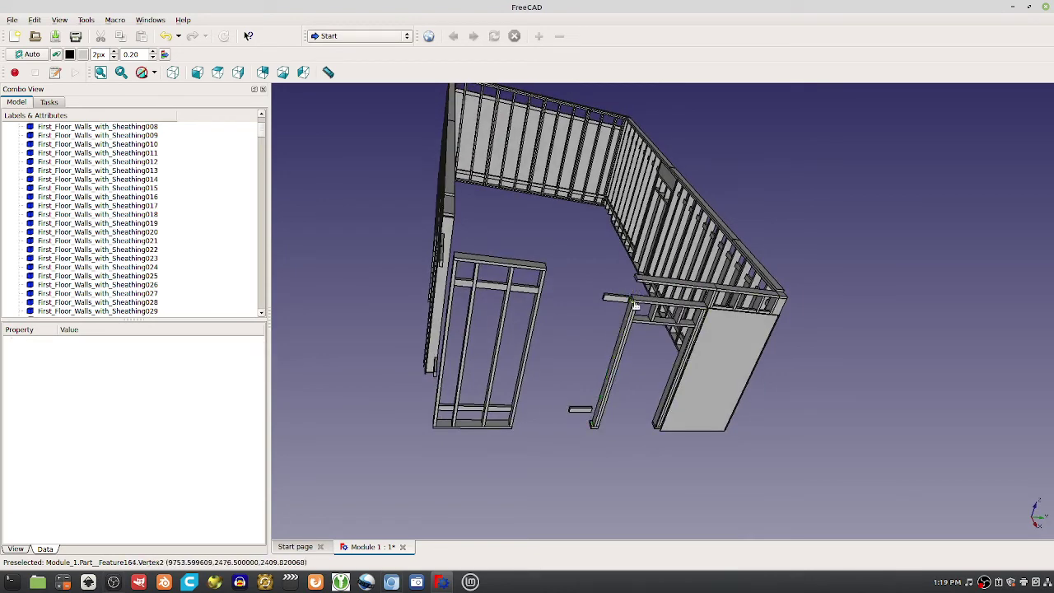
pyautogui.click(631, 303)
pyautogui.click(630, 310)
pyautogui.click(611, 301)
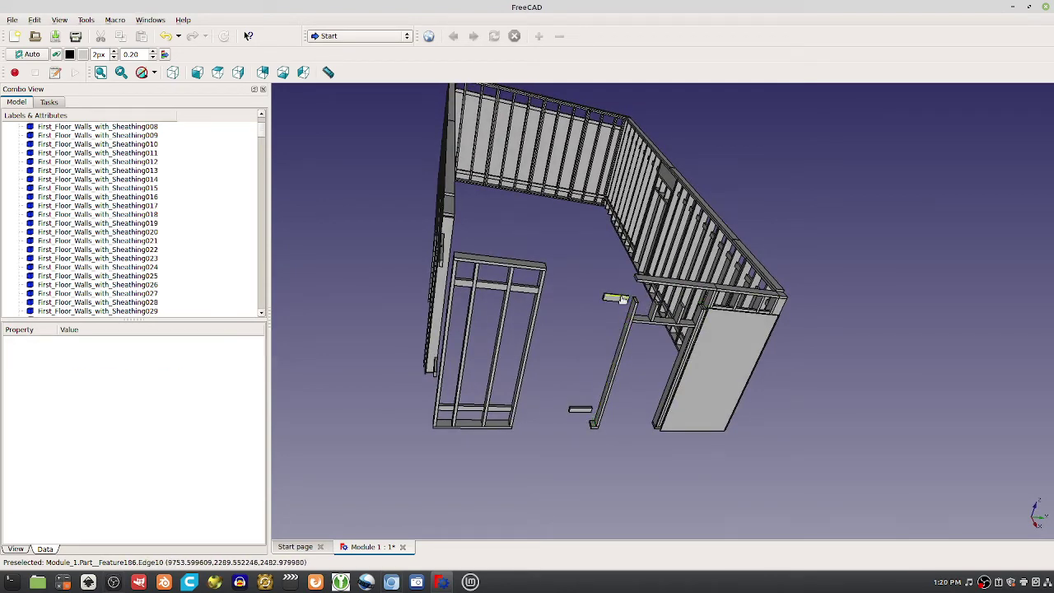
# - Select the front frame's top header and make the Model tree panel taller
pyautogui.moveTo(493, 264); pyautogui.dragTo(577, 346, button='middle')
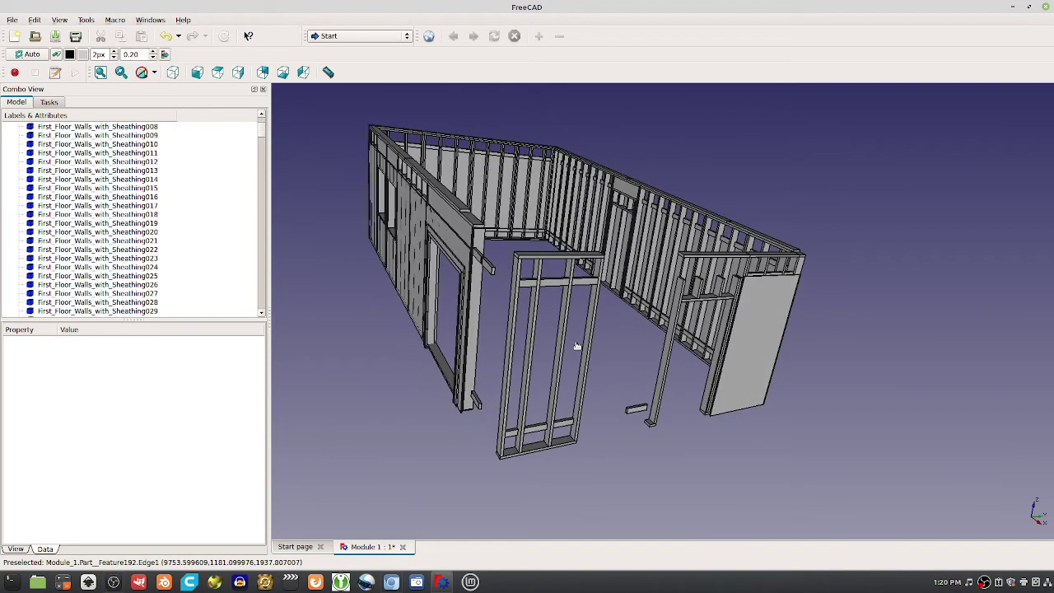
pyautogui.click(560, 257)
pyautogui.scroll(-20, 254, 245)
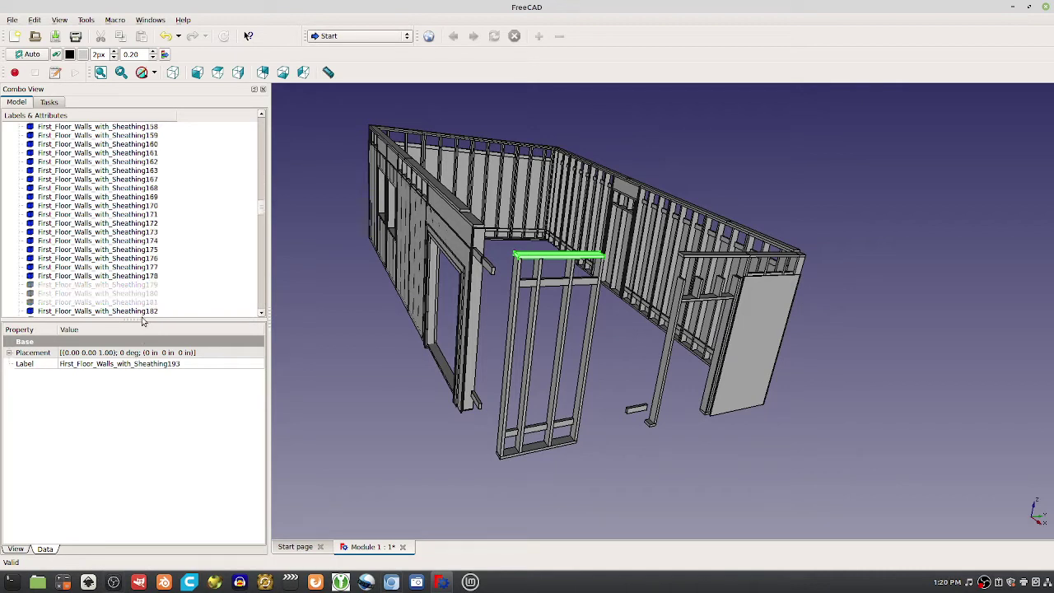
pyautogui.moveTo(145, 322); pyautogui.dragTo(152, 480)
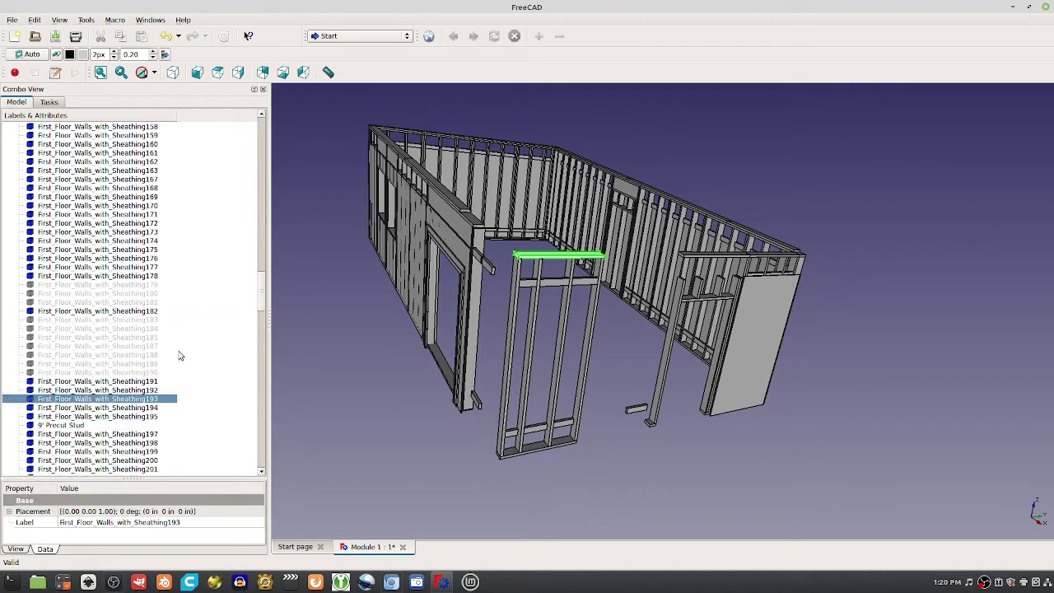
# - Check Sheathing190–192 in the tree, confirming Sheathing191 is the frame's bottom plate
pyautogui.scroll(-2, 180, 356)
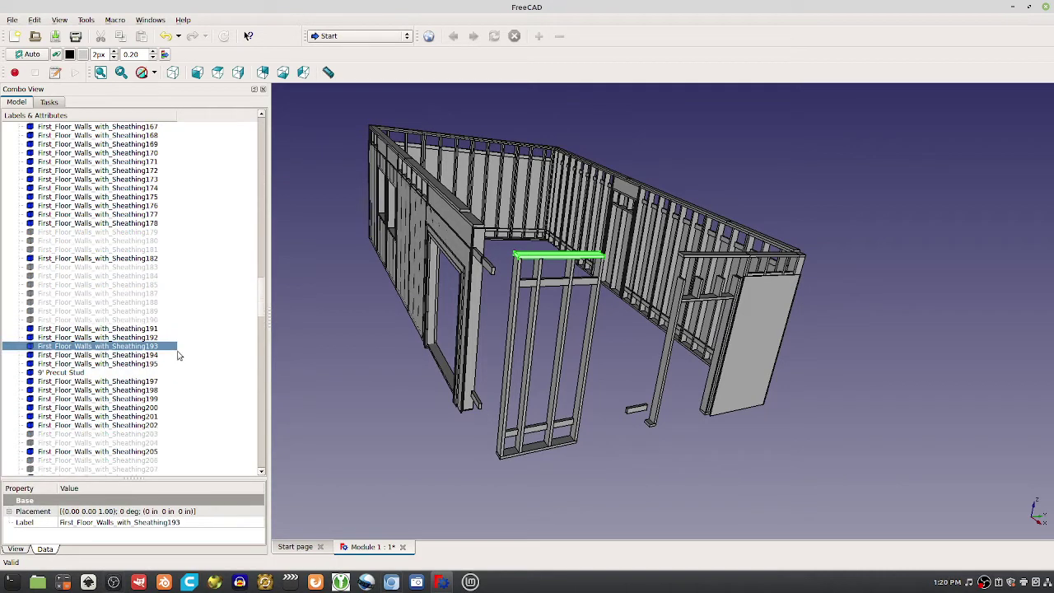
pyautogui.moveTo(372, 239); pyautogui.dragTo(415, 301, button='middle')
pyautogui.click(140, 329)
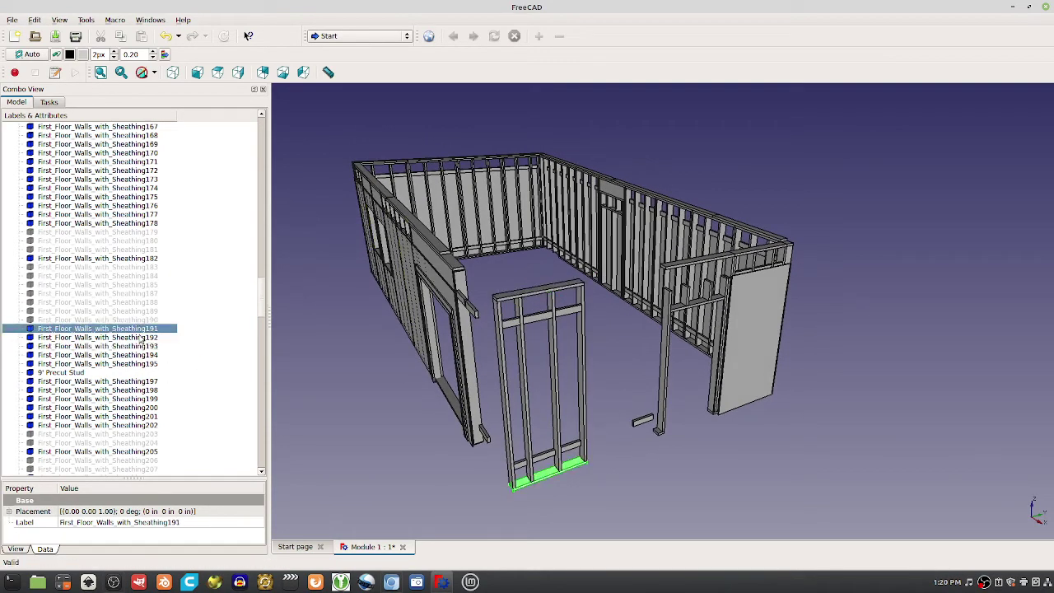
pyautogui.click(142, 337)
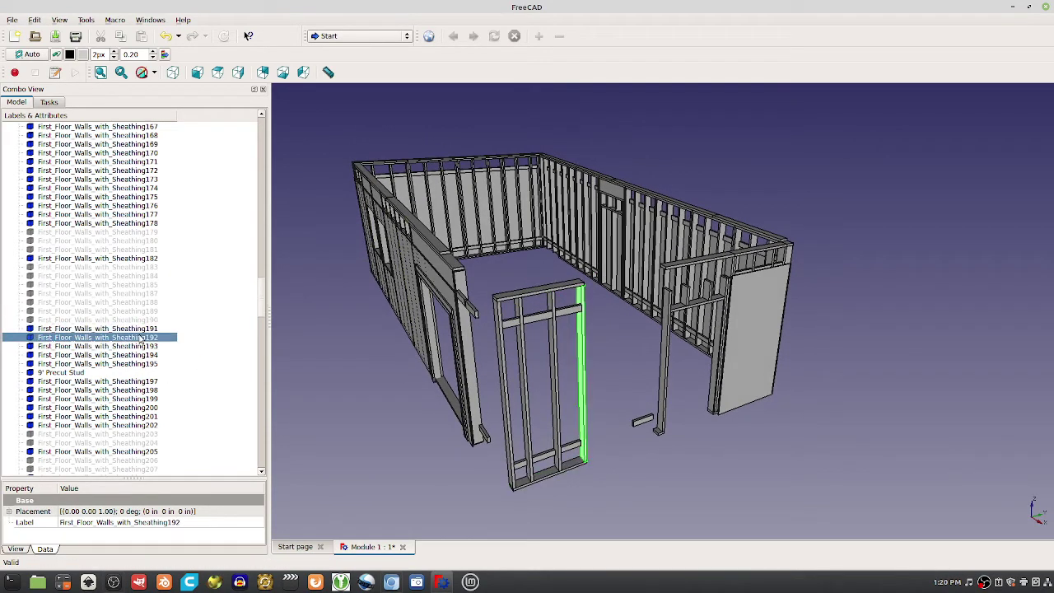
pyautogui.click(153, 328)
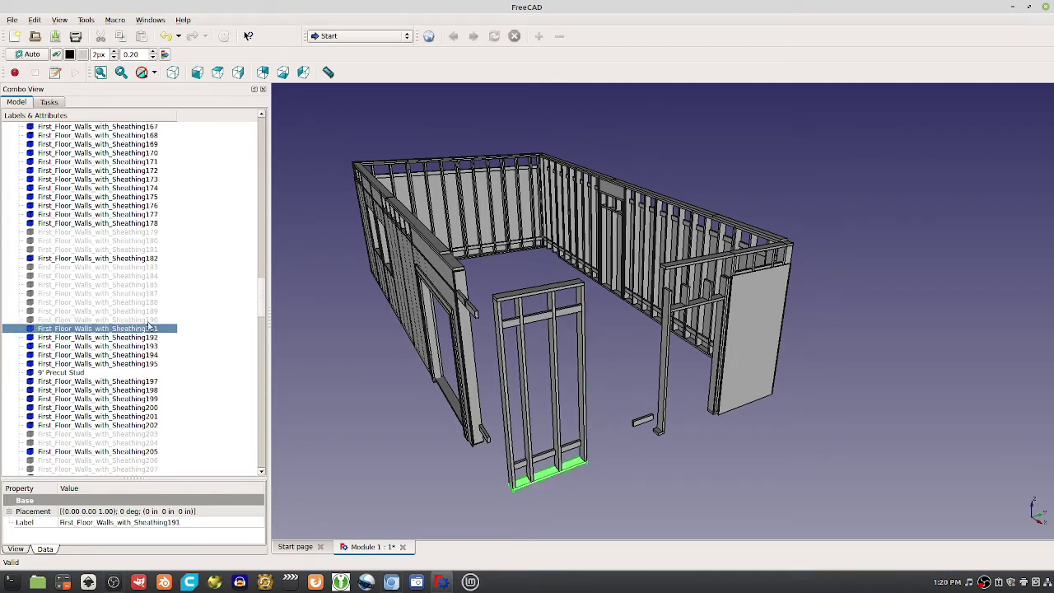
pyautogui.click(149, 319)
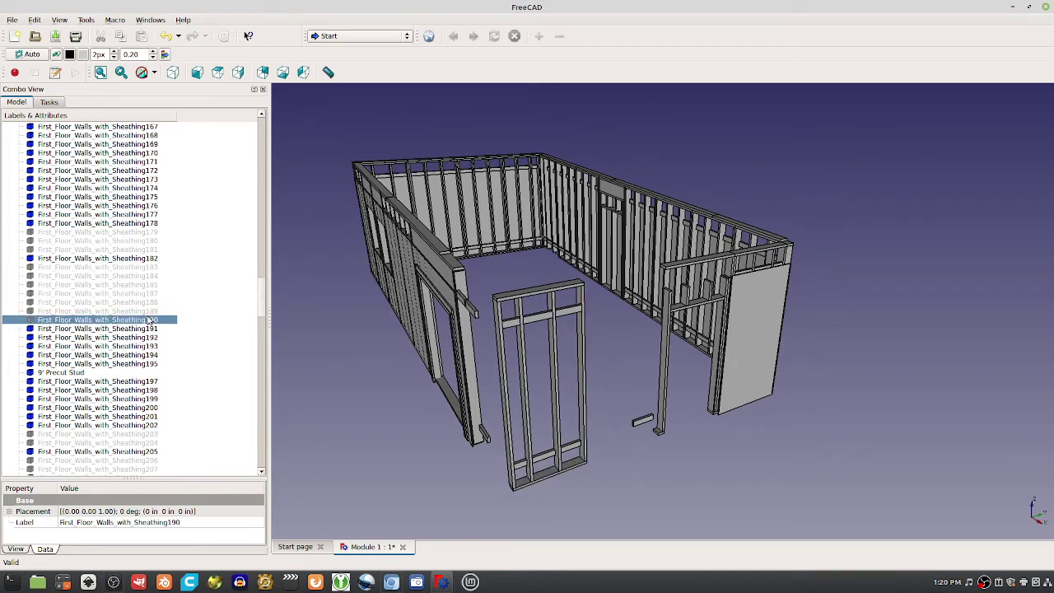
pyautogui.click(145, 328)
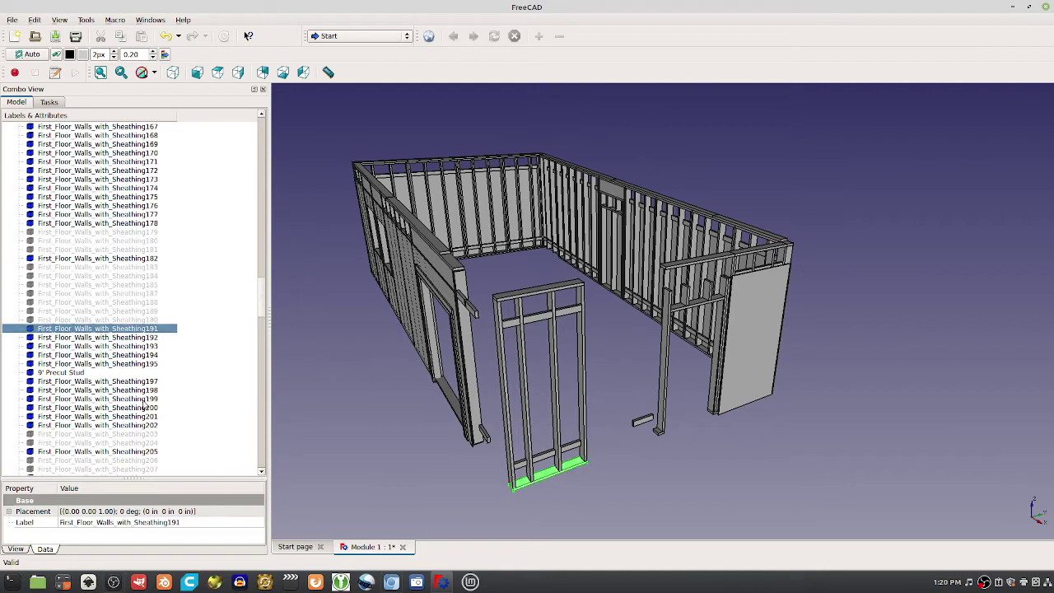
# - Confirm the frame ends at Sheathing202, then delete Sheathing203 through Sheathing361
pyautogui.click(116, 425)
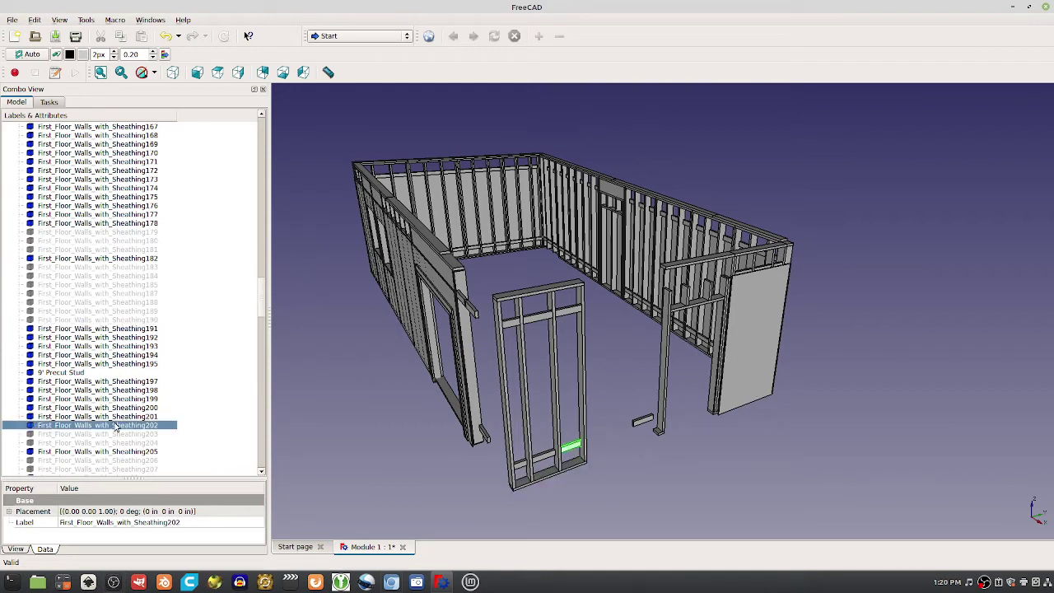
pyautogui.click(123, 329)
pyautogui.keyDown('shift'); pyautogui.click(119, 427); pyautogui.keyUp('shift')
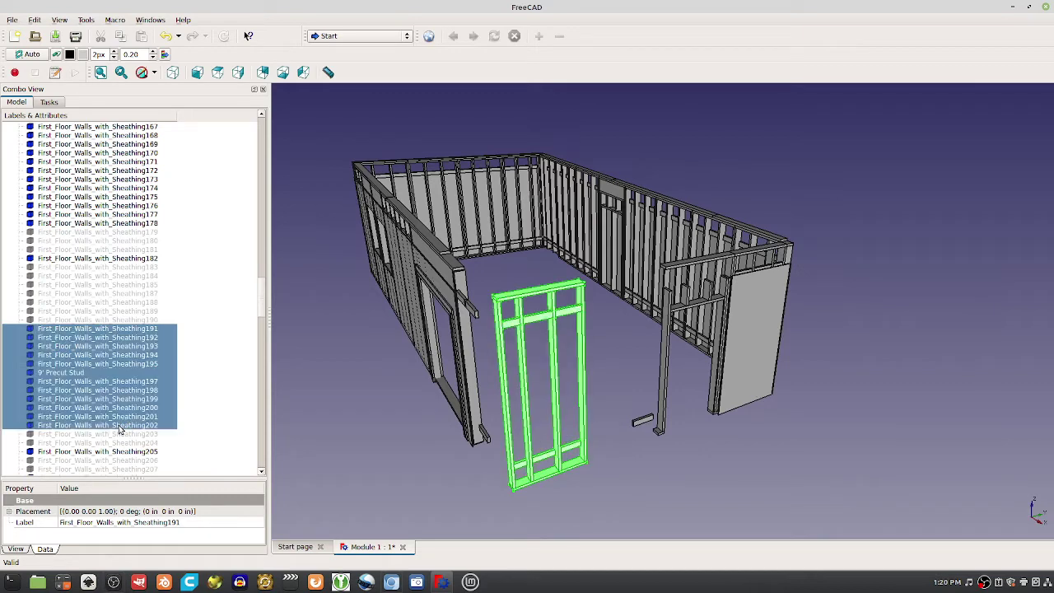
pyautogui.scroll(-4, 228, 348)
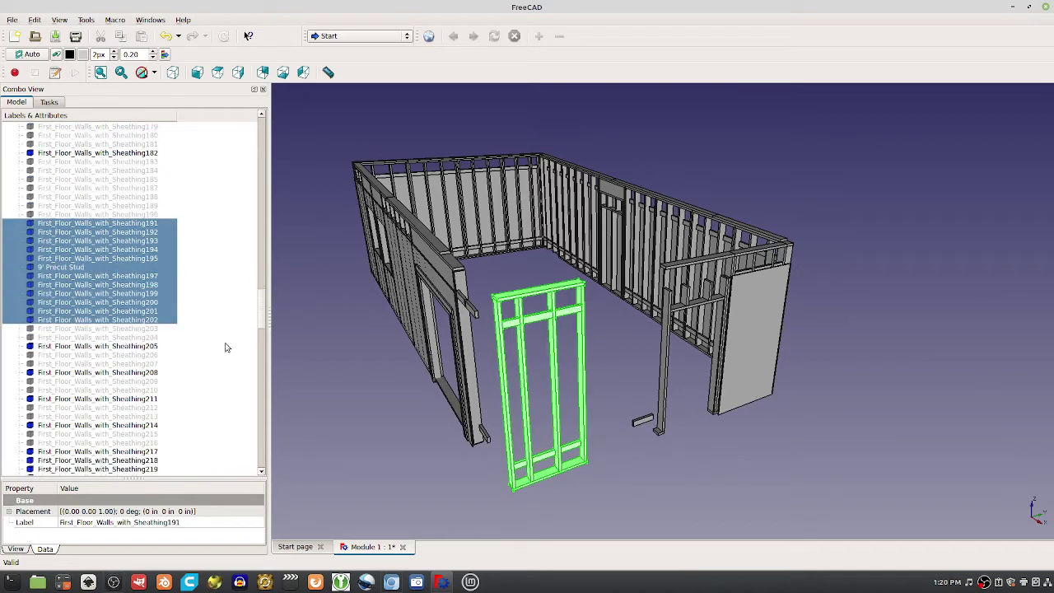
pyautogui.click(132, 329)
pyautogui.scroll(-20, 132, 329)
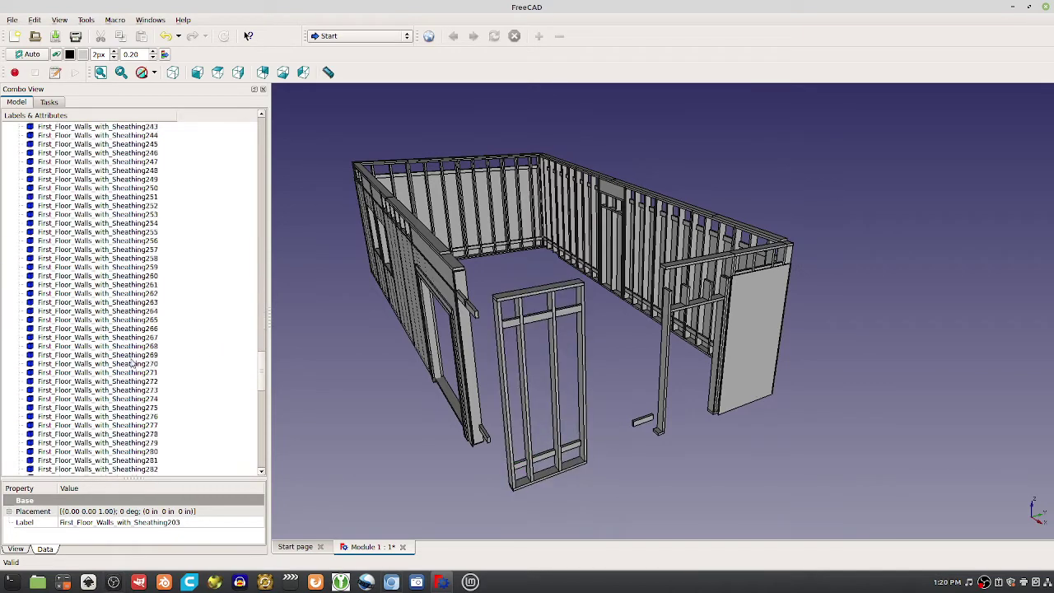
pyautogui.keyDown('shift'); pyautogui.click(98, 469); pyautogui.keyUp('shift')
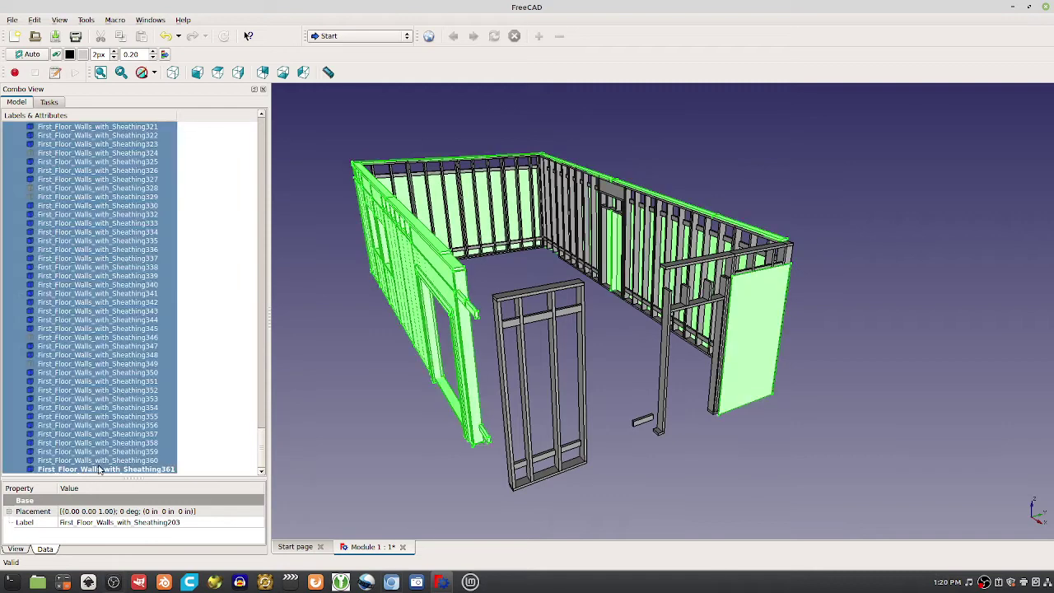
pyautogui.press('Delete')
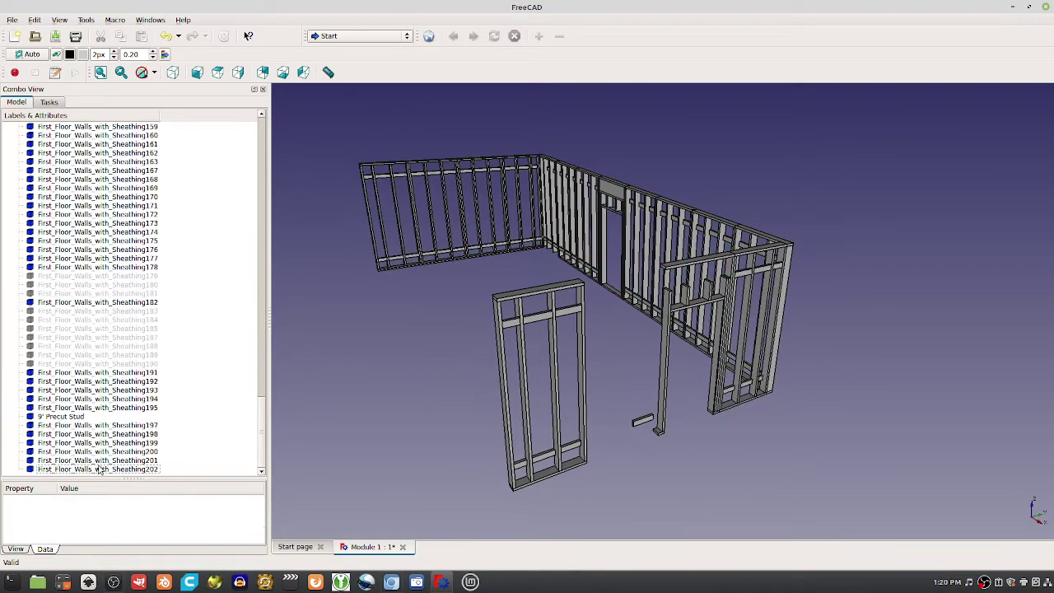
# - Delete Sheathing001 through Sheathing190, leaving only the standalone wall frame
pyautogui.click(122, 372)
pyautogui.click(124, 364)
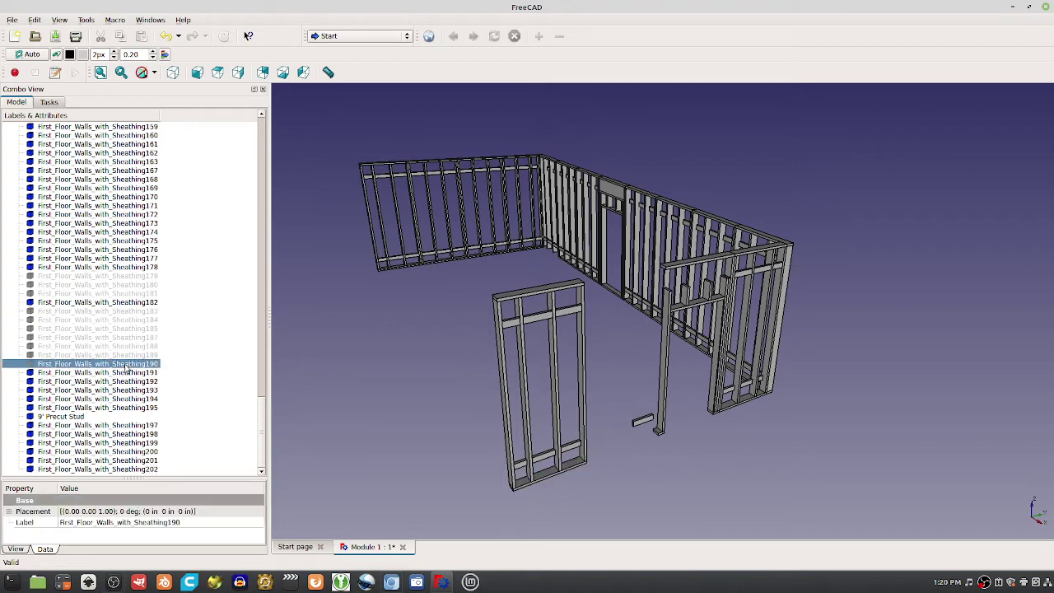
pyautogui.scroll(20, 124, 362)
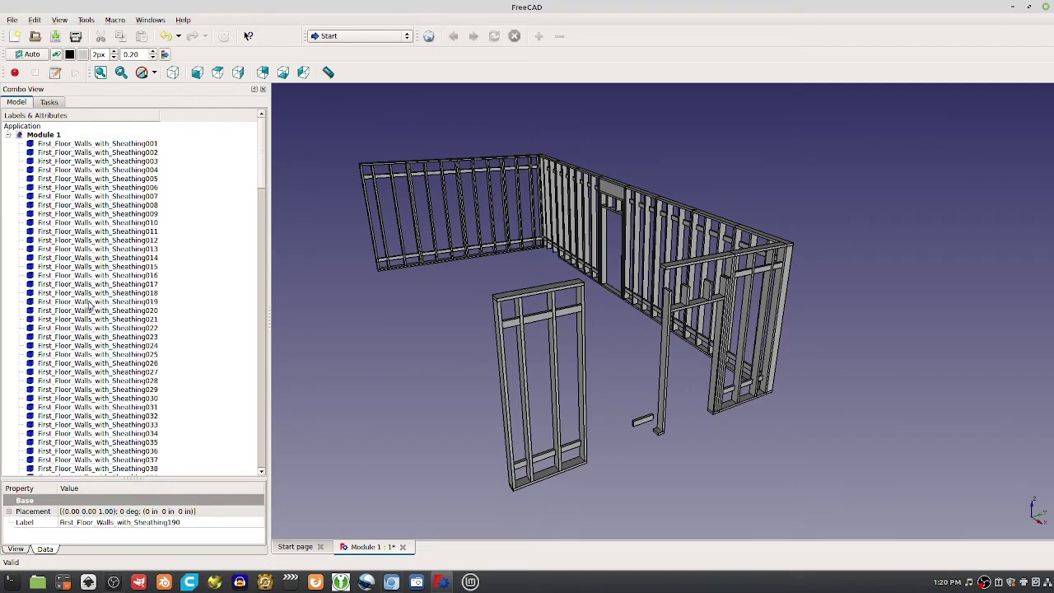
pyautogui.keyDown('shift'); pyautogui.click(78, 144); pyautogui.keyUp('shift')
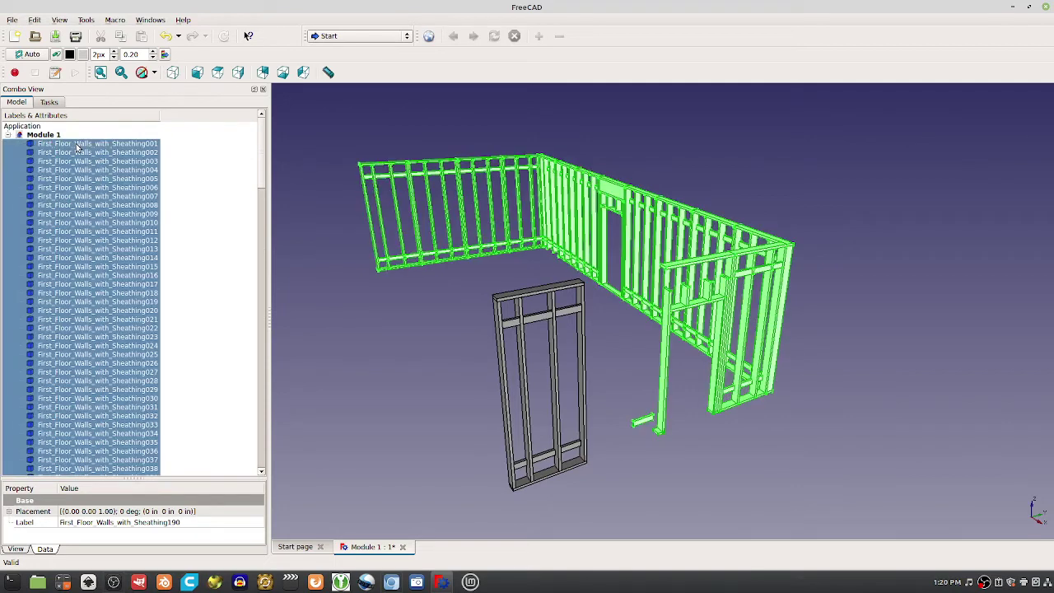
pyautogui.press('Delete')
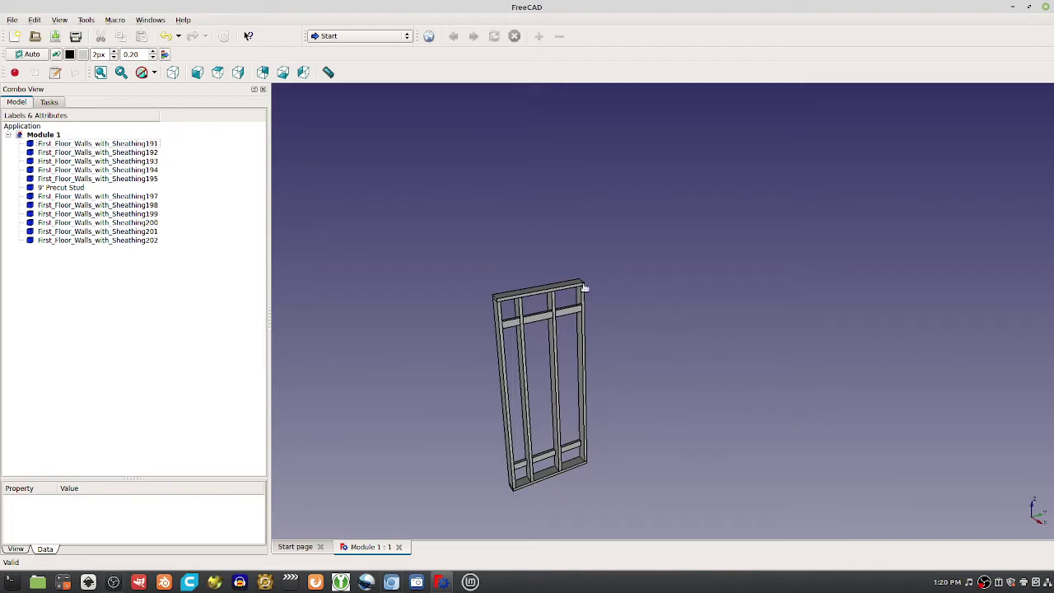
# - Orbit the wall frame, select 9' Precut Stud and Sheathing191, and show the workbench list
pyautogui.moveTo(680, 315); pyautogui.dragTo(631, 304, button='middle')
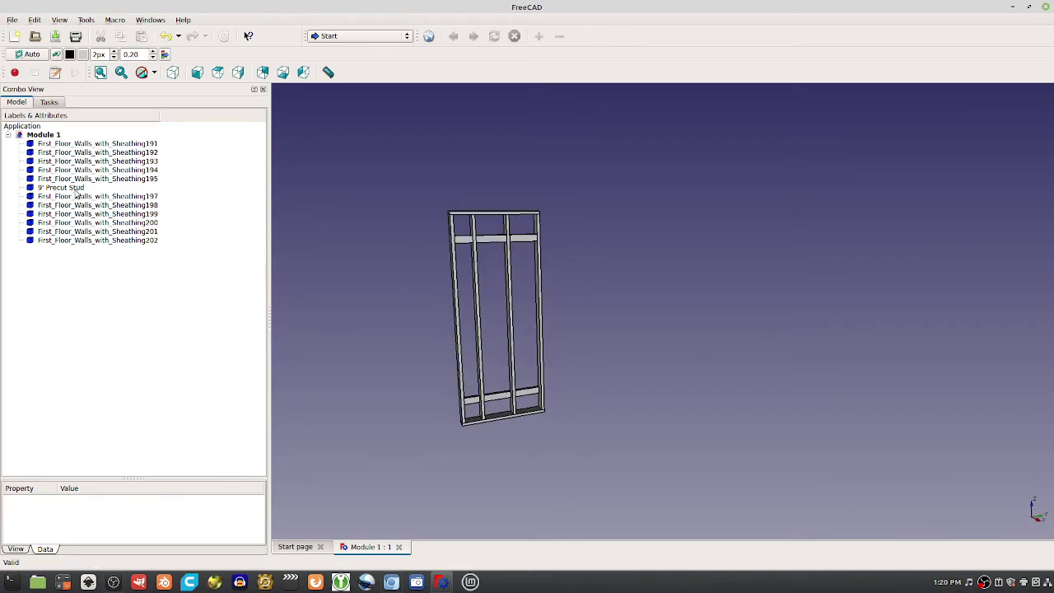
pyautogui.moveTo(604, 303)
pyautogui.mouseDown(button='middle')
pyautogui.moveTo(614, 305)
pyautogui.moveTo(599, 293)
pyautogui.mouseUp(button='middle')
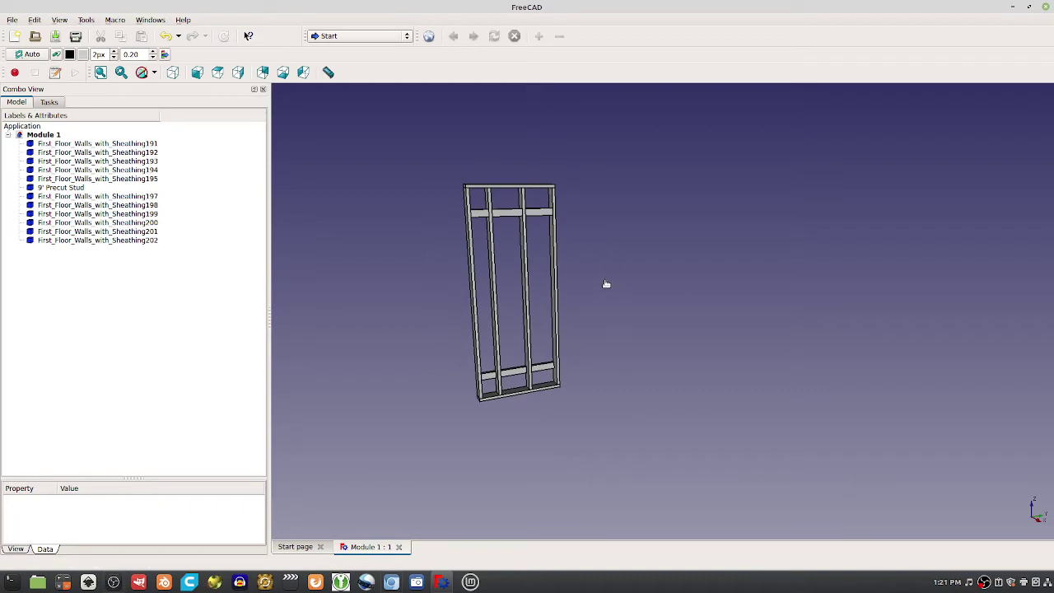
pyautogui.moveTo(578, 256); pyautogui.dragTo(599, 241, button='middle')
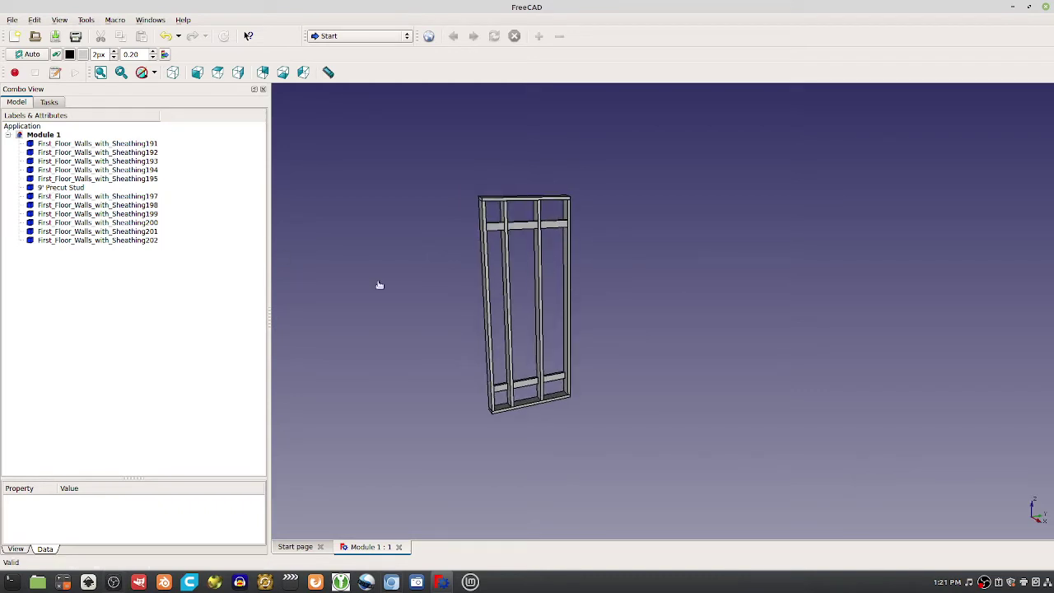
pyautogui.click(486, 306)
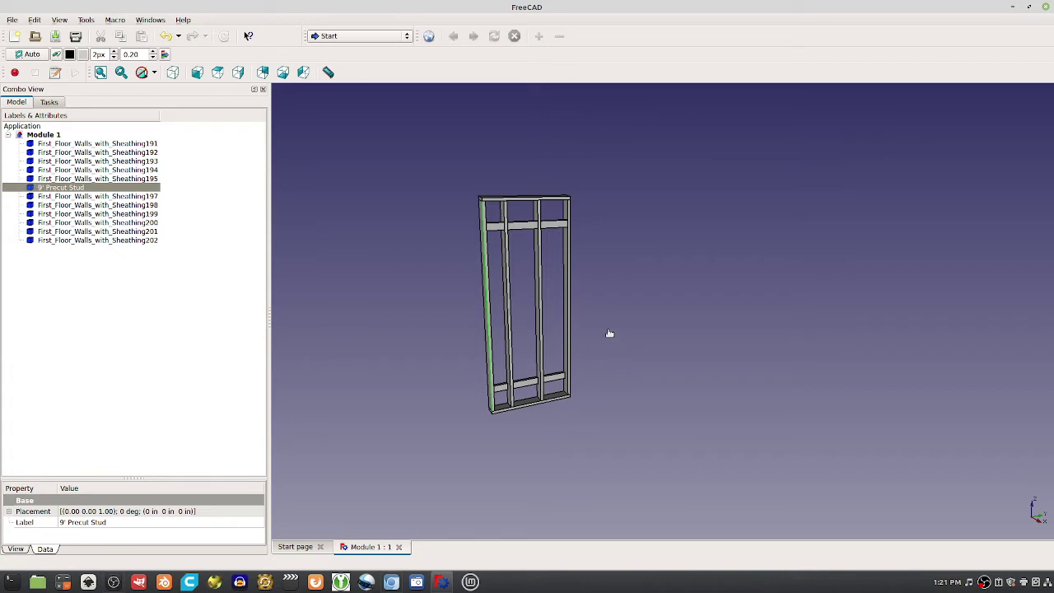
pyautogui.click(118, 145)
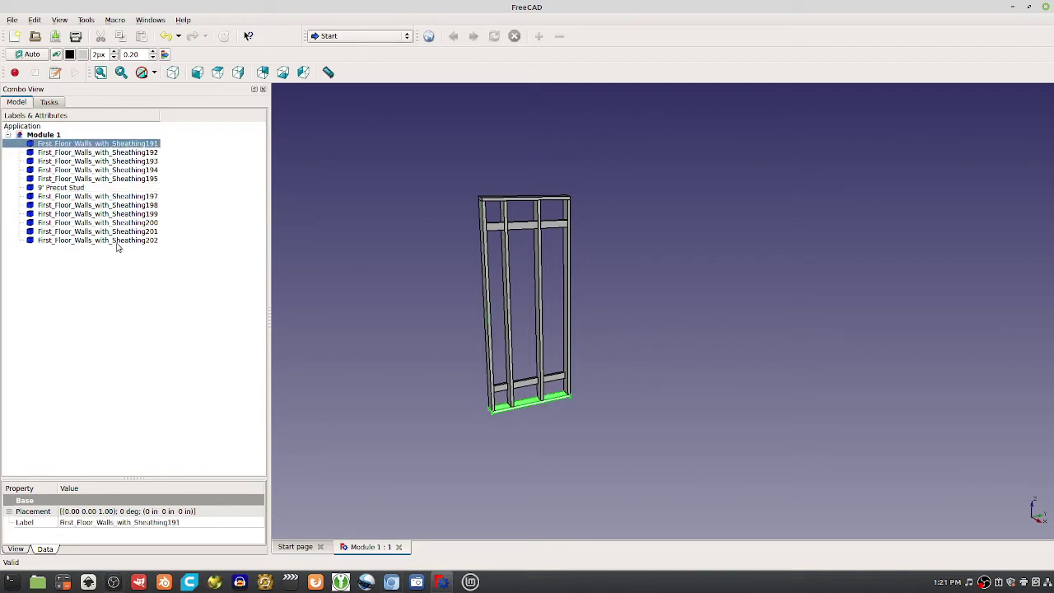
pyautogui.click(346, 36)
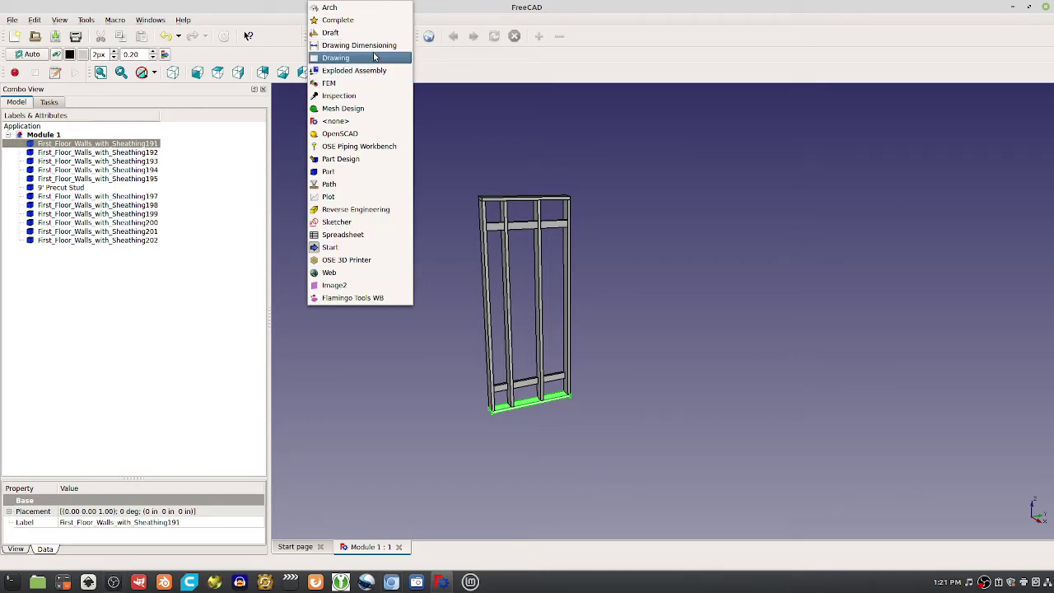
# - Dismiss the workbench list and select every wall frame piece in the model tree
pyautogui.click(593, 168)
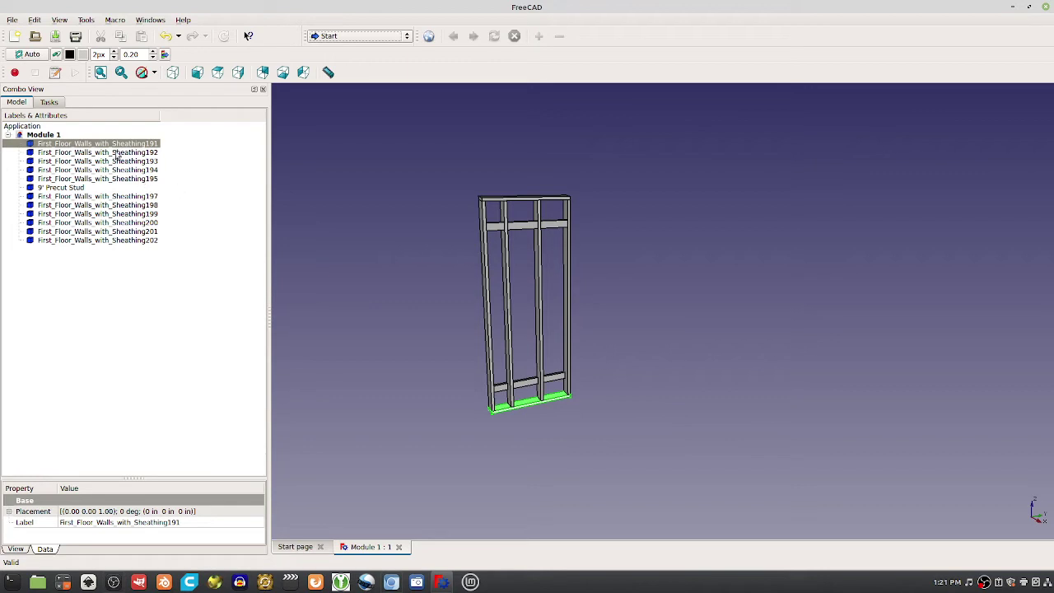
pyautogui.keyDown('shift'); pyautogui.click(132, 240); pyautogui.keyUp('shift')
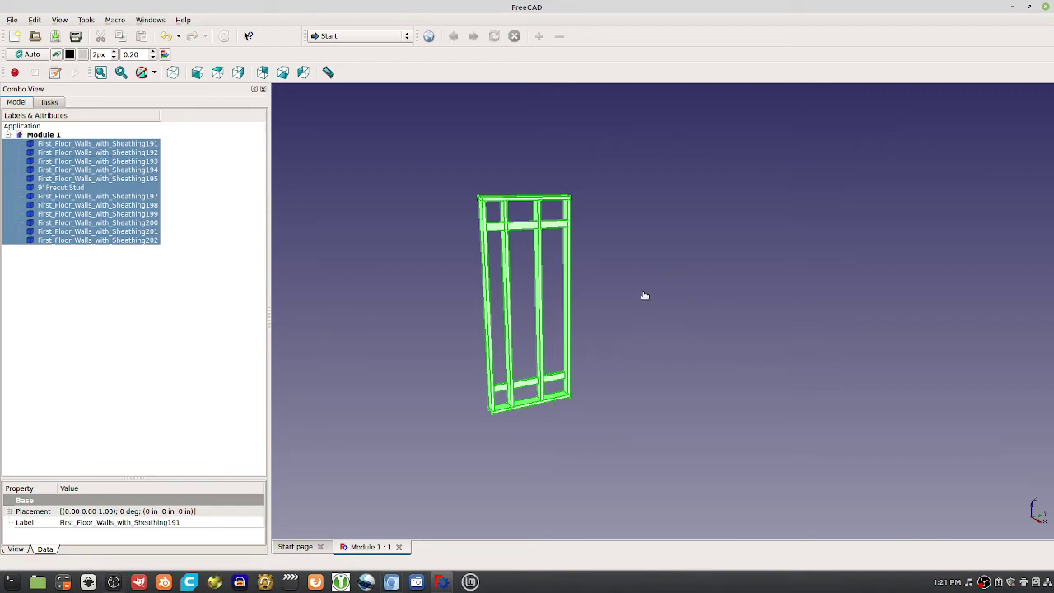
# - Switch to the Part workbench and combine the selected pieces with Make compound
pyautogui.click(375, 38)
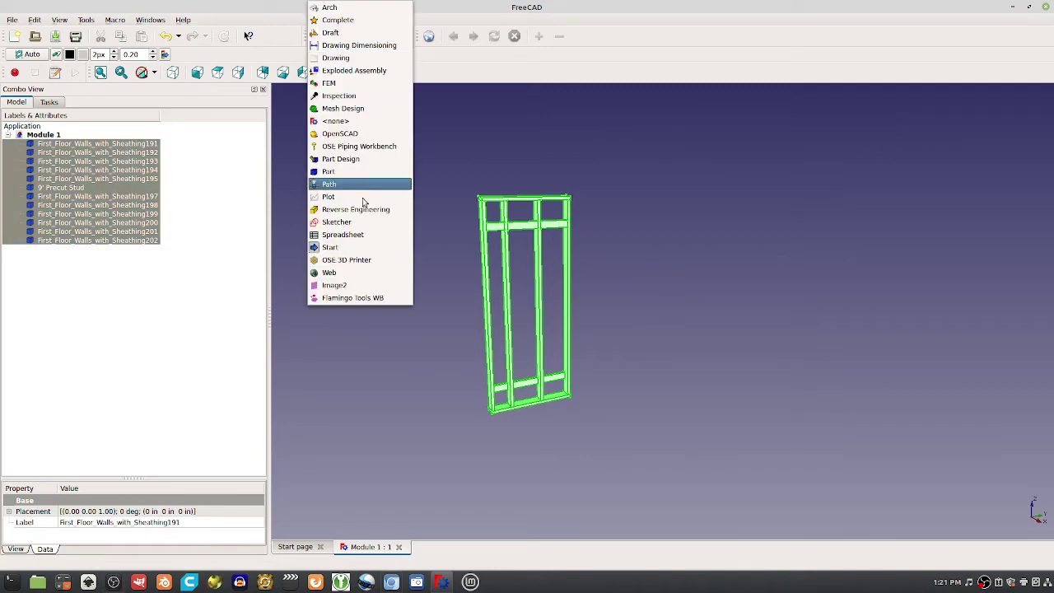
pyautogui.click(360, 171)
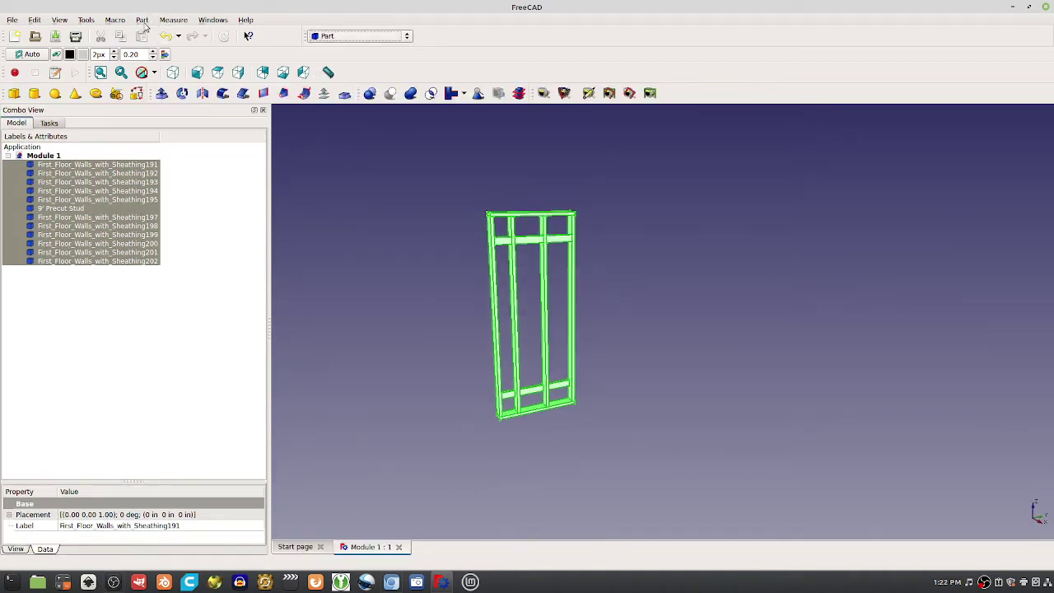
pyautogui.click(146, 20)
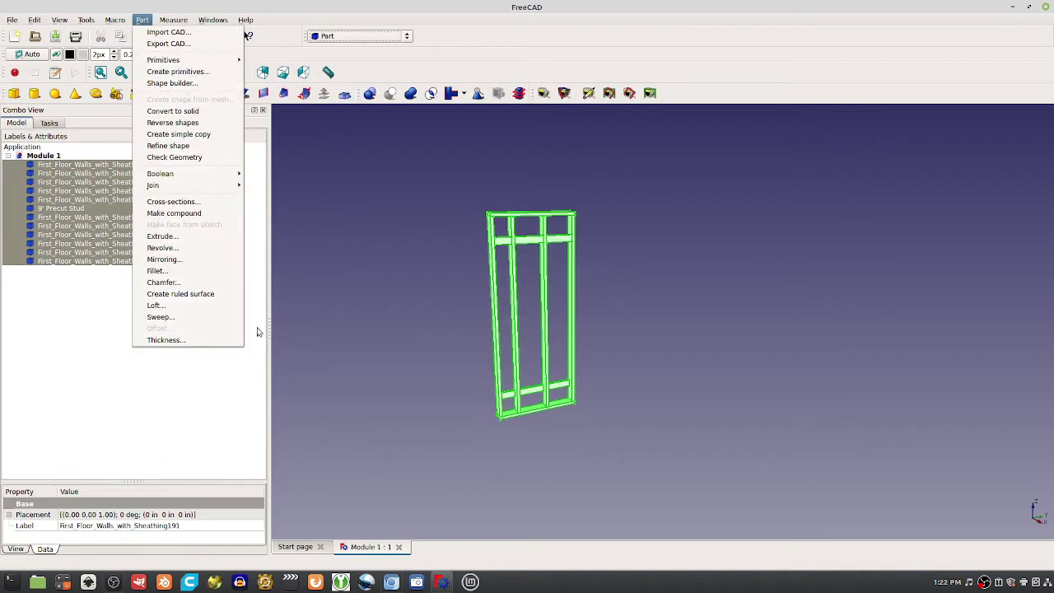
pyautogui.click(174, 213)
pyautogui.click(57, 164)
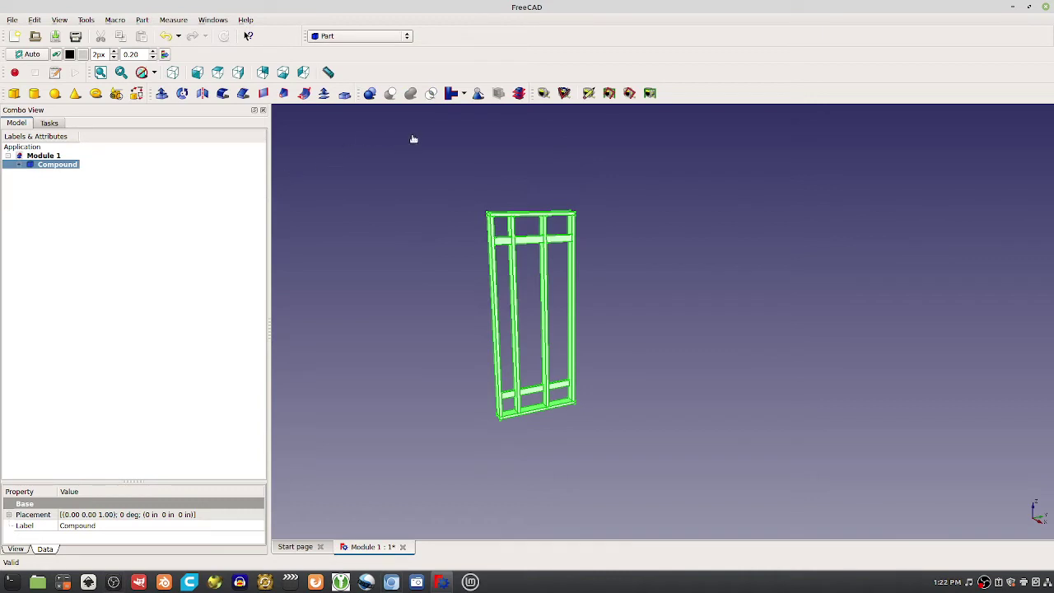
# - Turn the view so the wall faces front, reselect Compound, and show the workbench list
pyautogui.moveTo(679, 250); pyautogui.dragTo(445, 230, button='middle')
pyautogui.moveTo(721, 308); pyautogui.dragTo(701, 288, button='middle')
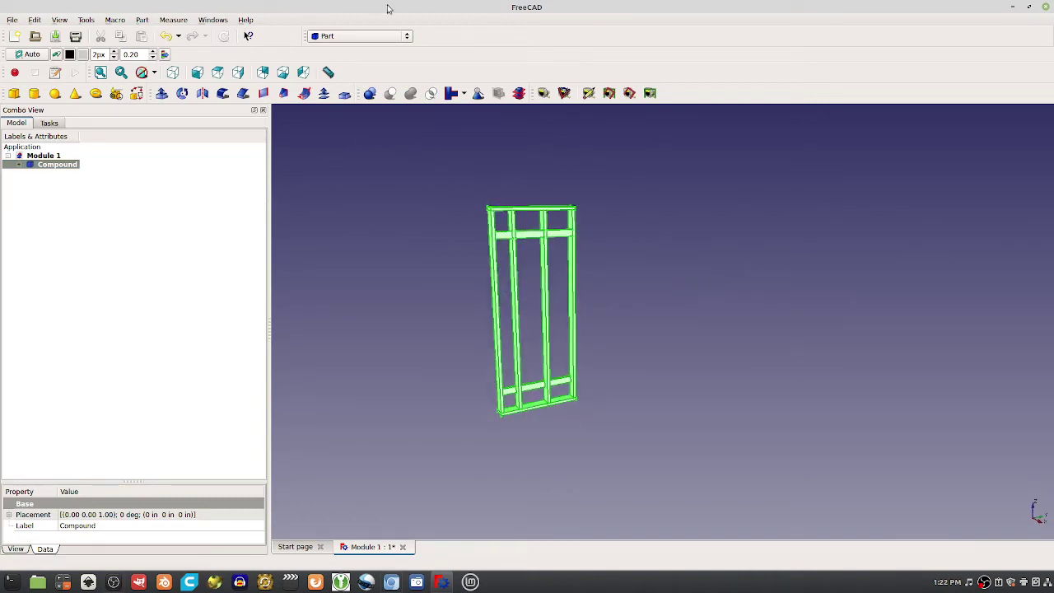
pyautogui.click(64, 180)
pyautogui.click(68, 168)
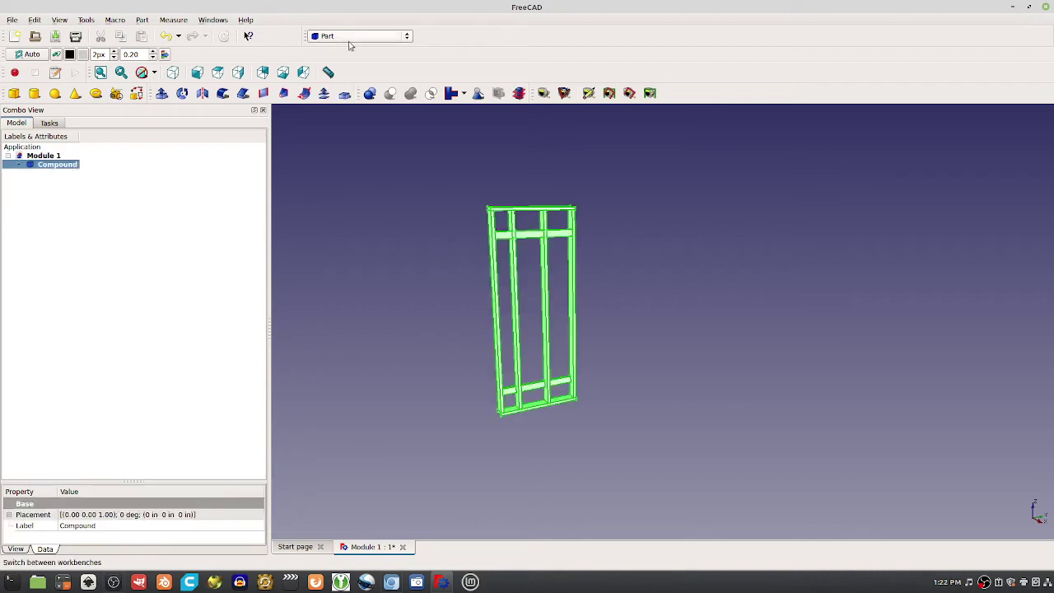
pyautogui.click(350, 37)
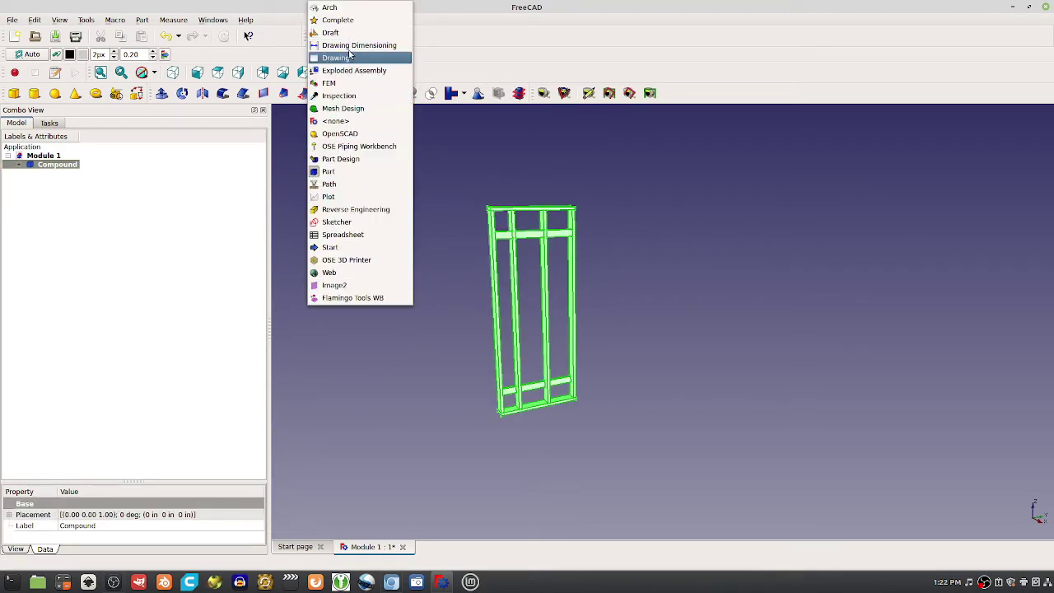
# - In Drawing Dimensioning, insert an A3 page with front and right-side orthographic views of the Compound
pyautogui.click(358, 45)
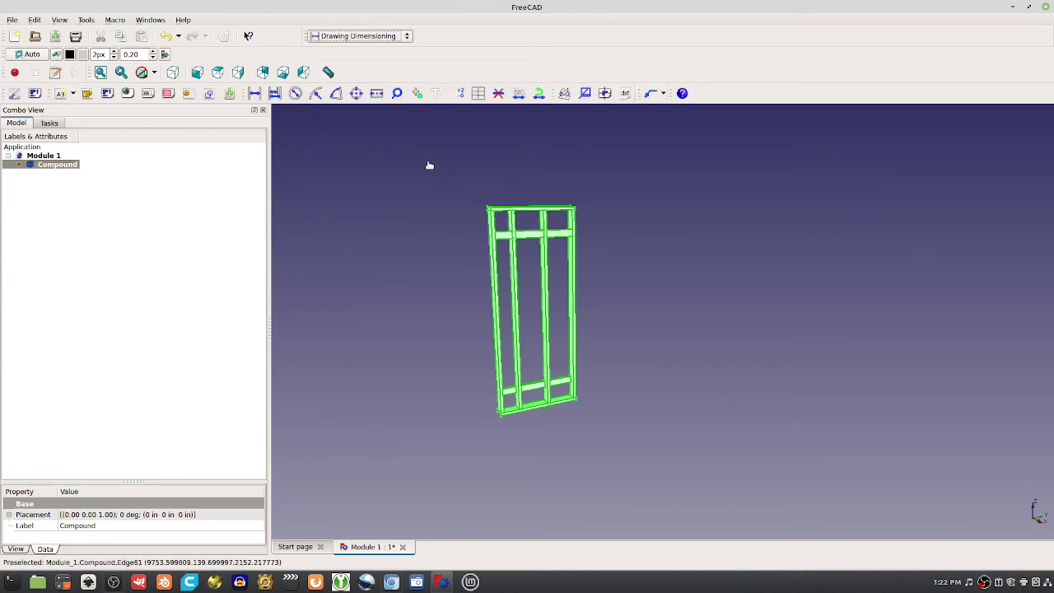
pyautogui.click(61, 93)
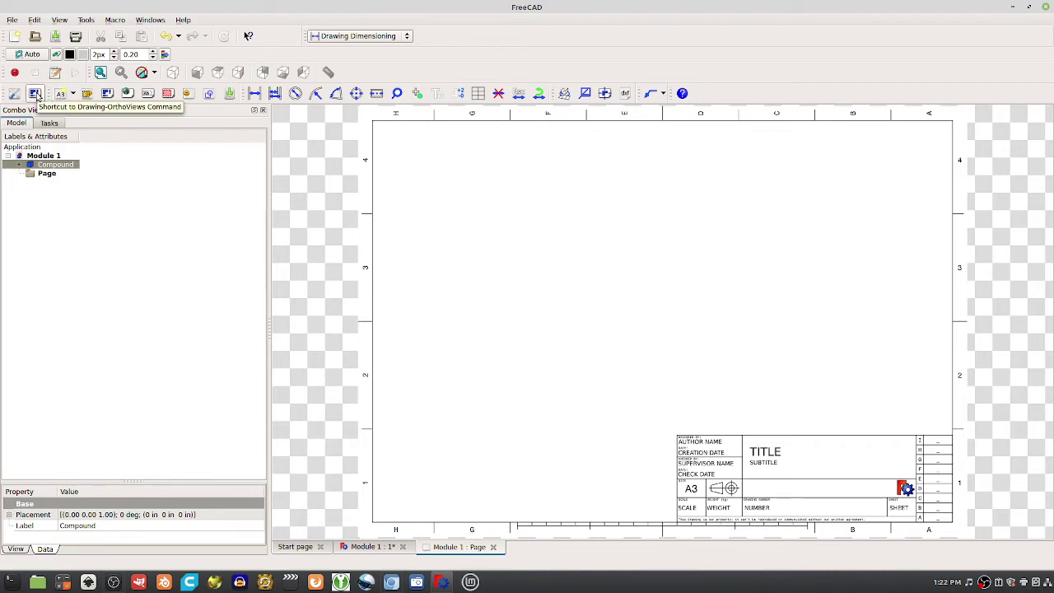
pyautogui.click(35, 94)
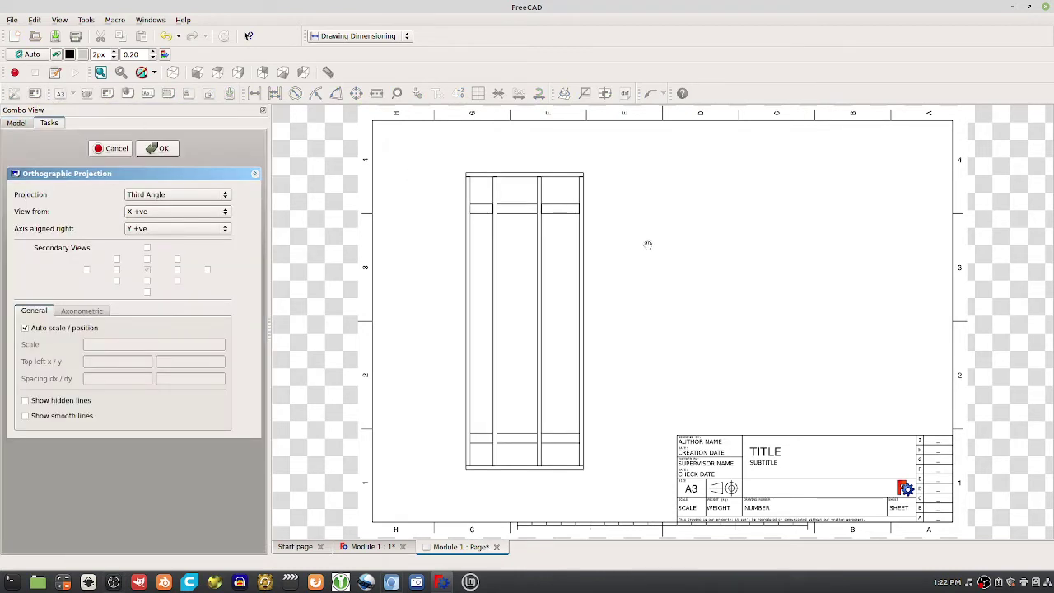
pyautogui.click(177, 270)
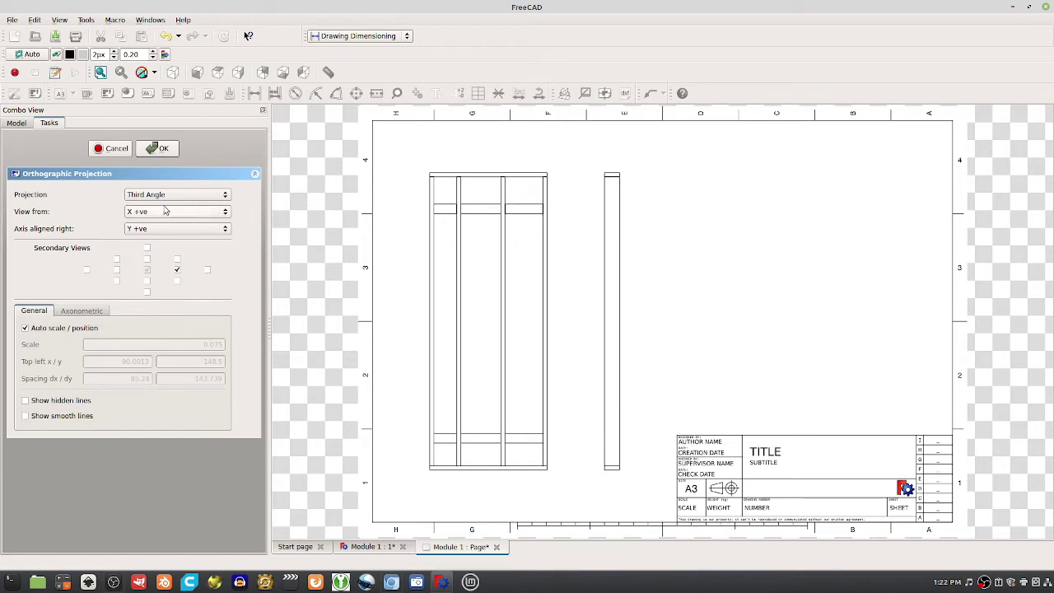
pyautogui.click(164, 148)
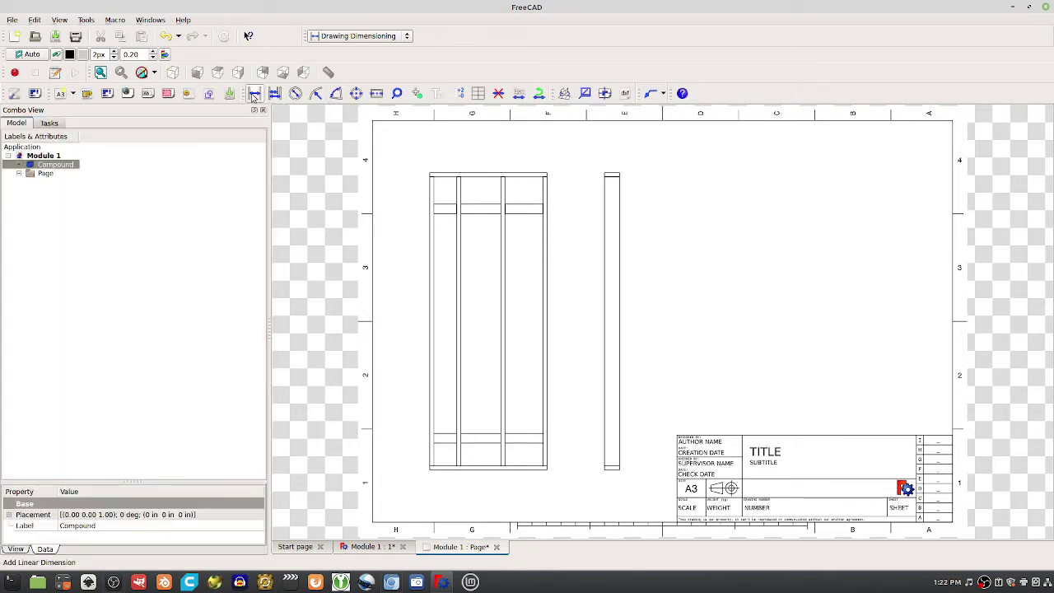
# - Add the 107.625 height and 42.5 width linear dimensions to the wall drawing
pyautogui.click(254, 95)
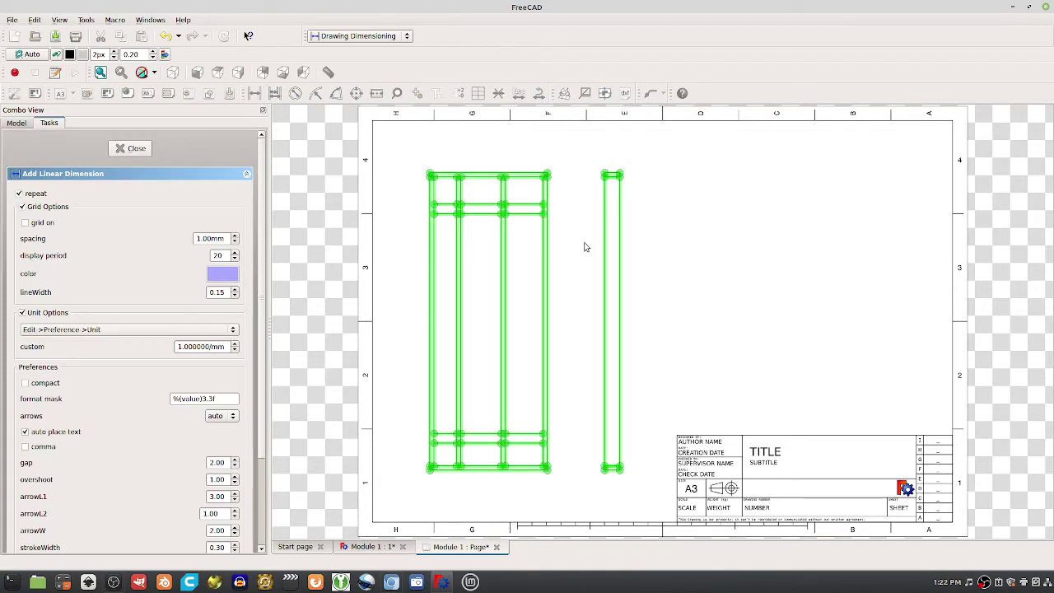
pyautogui.click(621, 171)
pyautogui.click(621, 469)
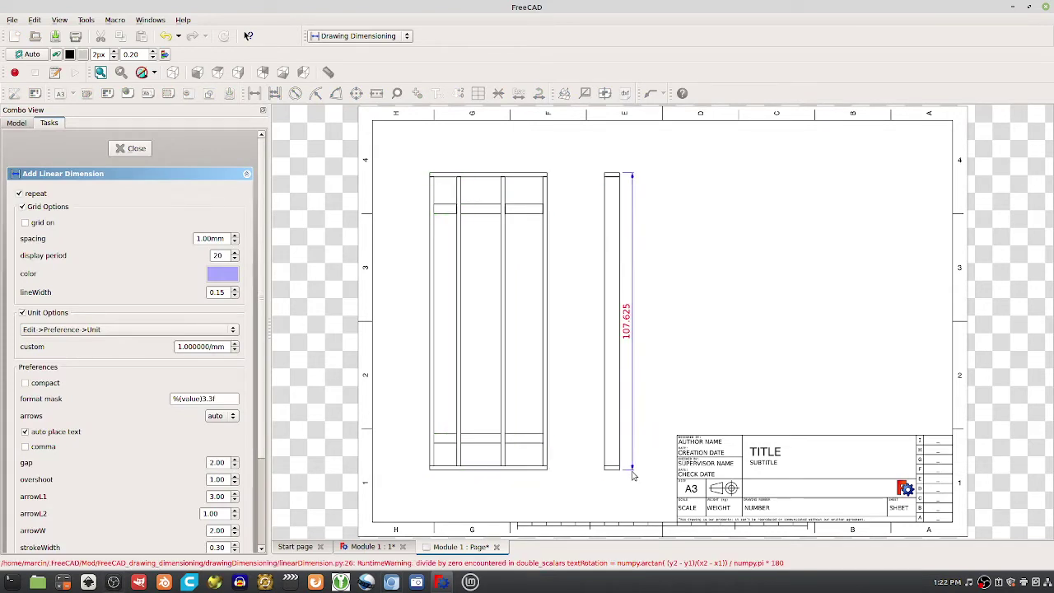
pyautogui.click(647, 395)
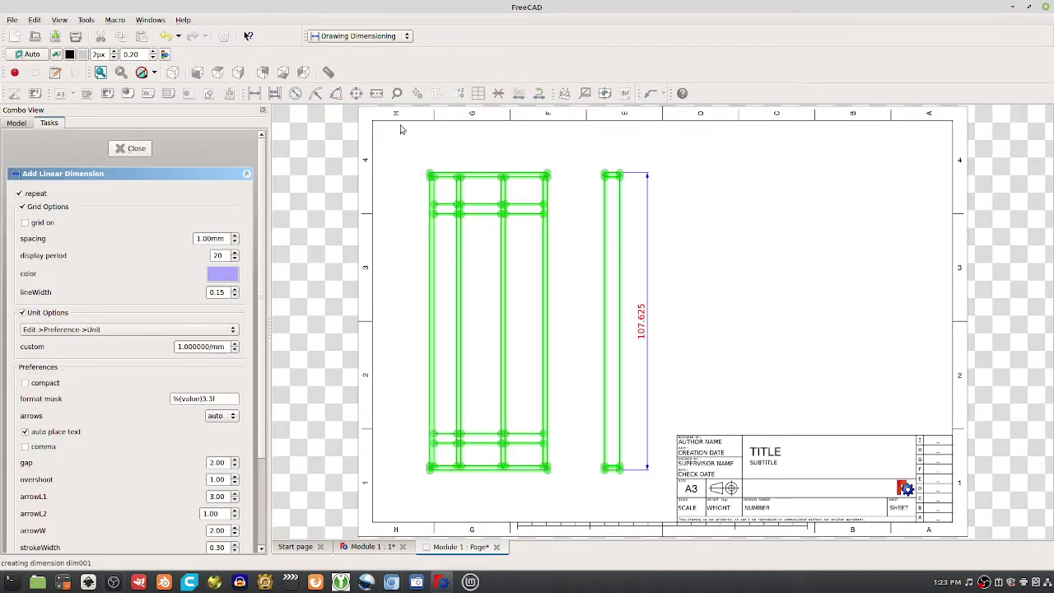
pyautogui.click(430, 172)
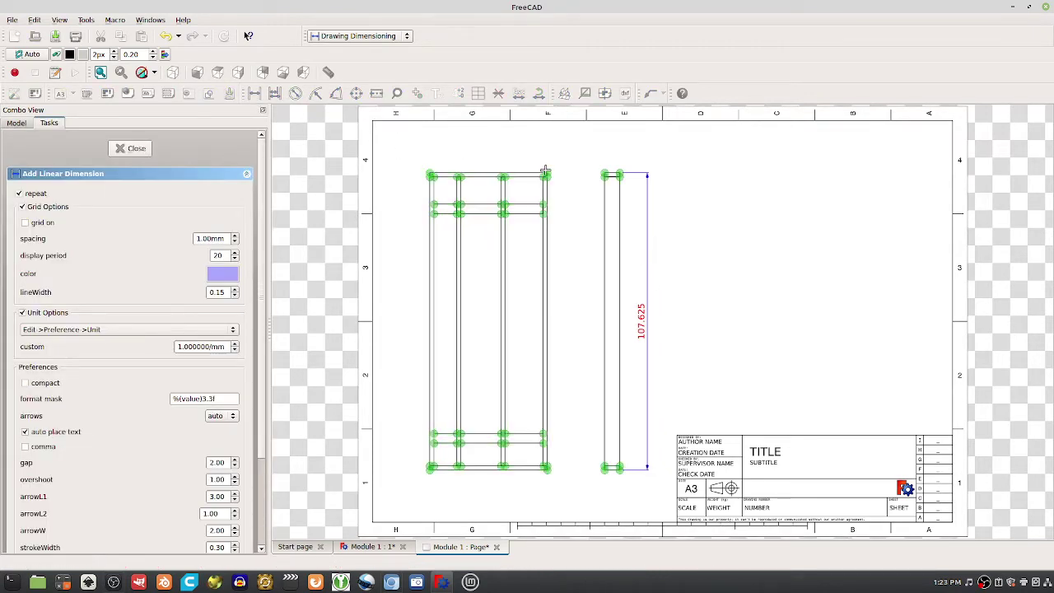
pyautogui.click(547, 174)
pyautogui.click(547, 155)
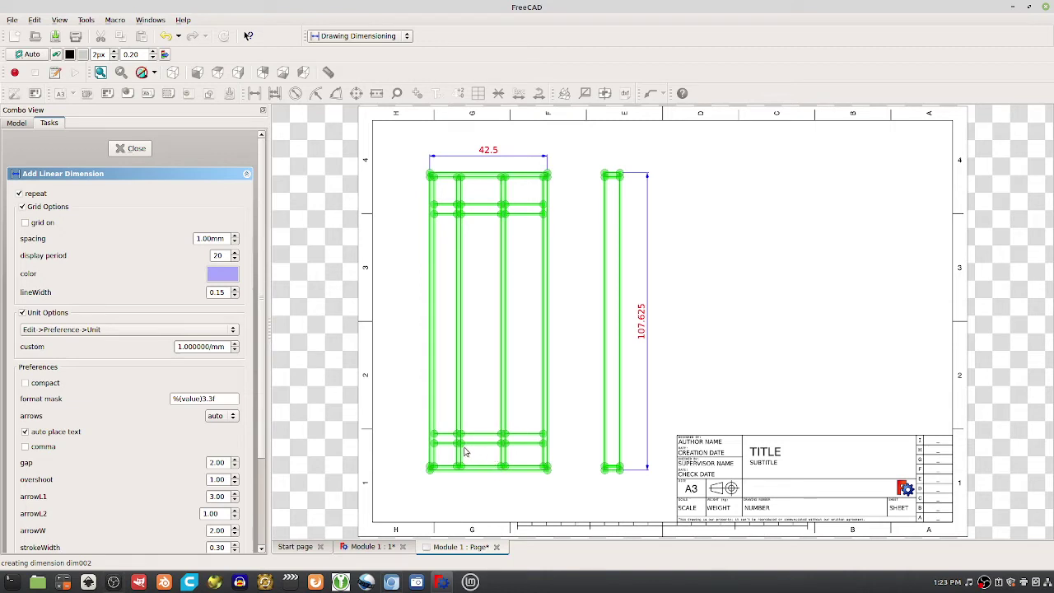
# - Dimension the 13.75, 14.5 and 8.25 stud gaps, save the model, and return to the browser
pyautogui.click(504, 443)
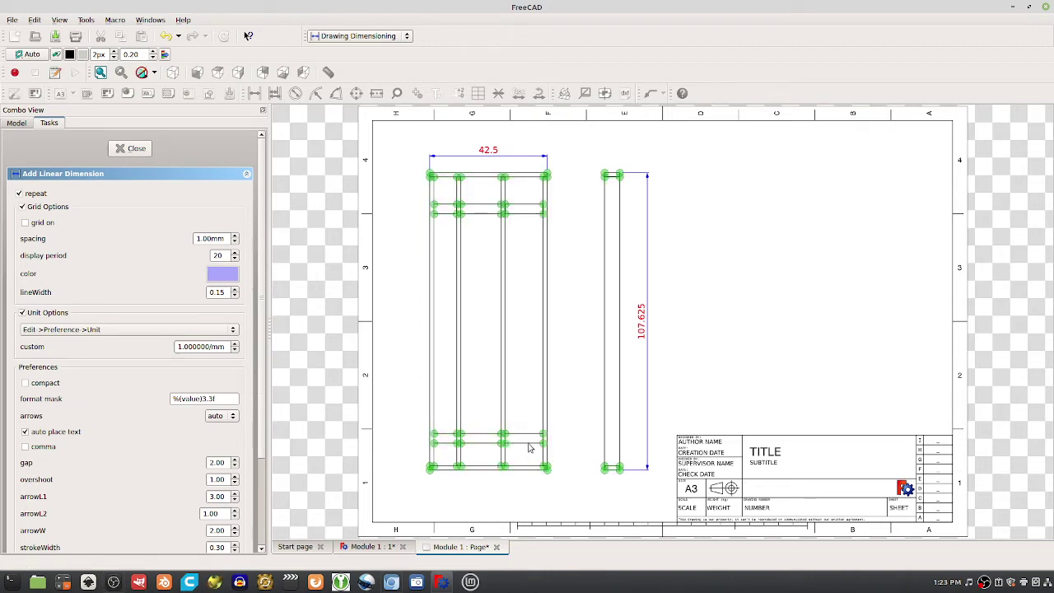
pyautogui.click(543, 442)
pyautogui.click(542, 455)
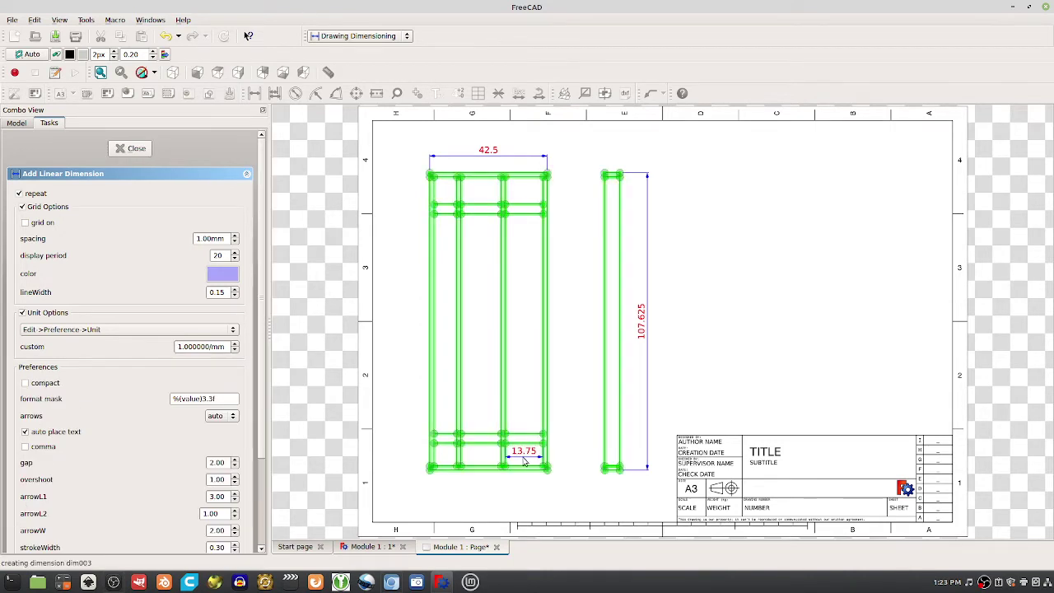
pyautogui.click(502, 443)
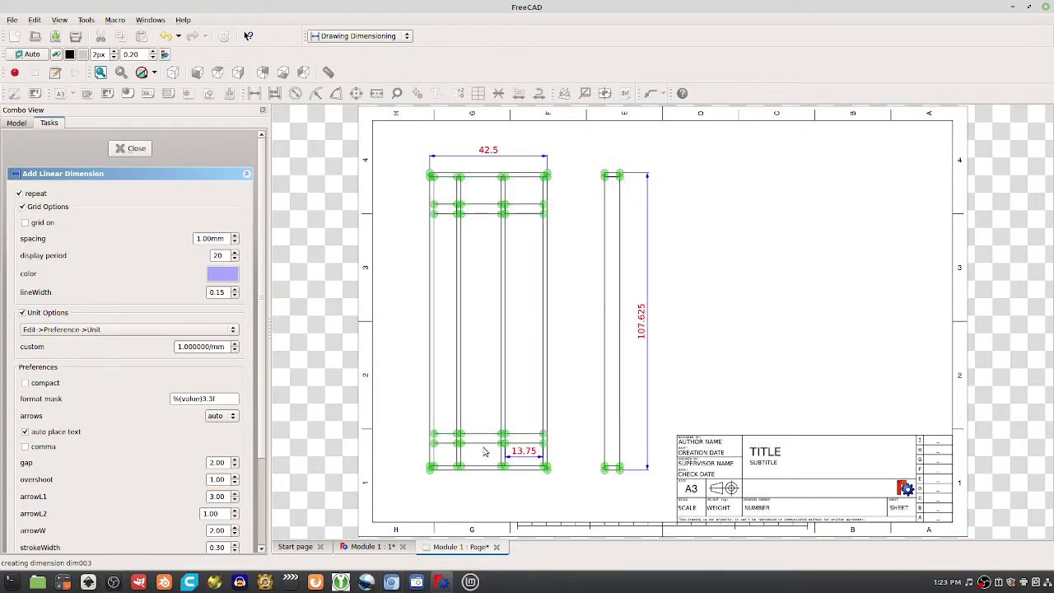
pyautogui.click(459, 443)
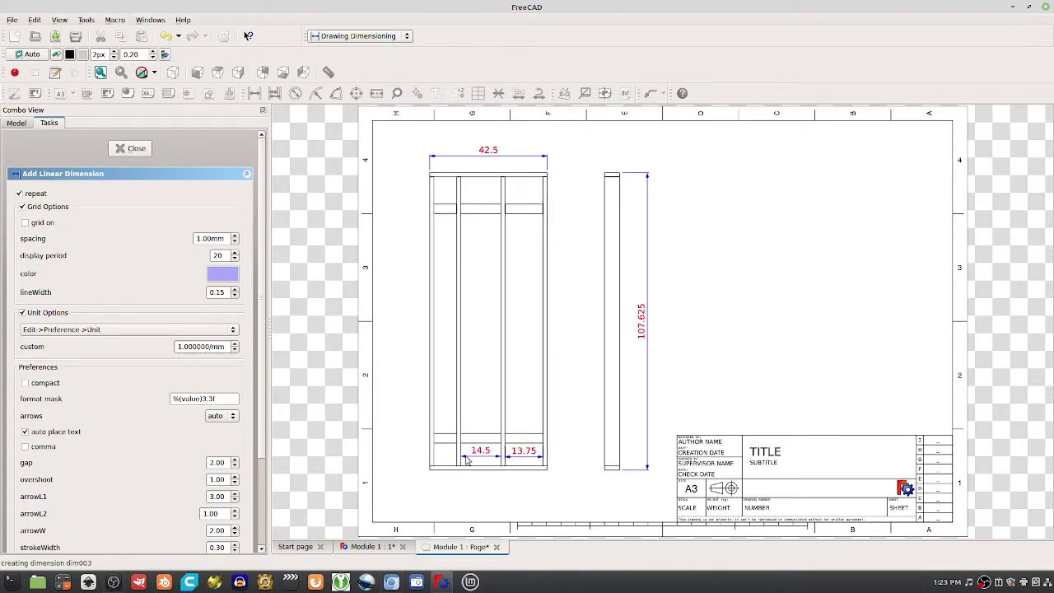
pyautogui.click(465, 461)
pyautogui.click(459, 442)
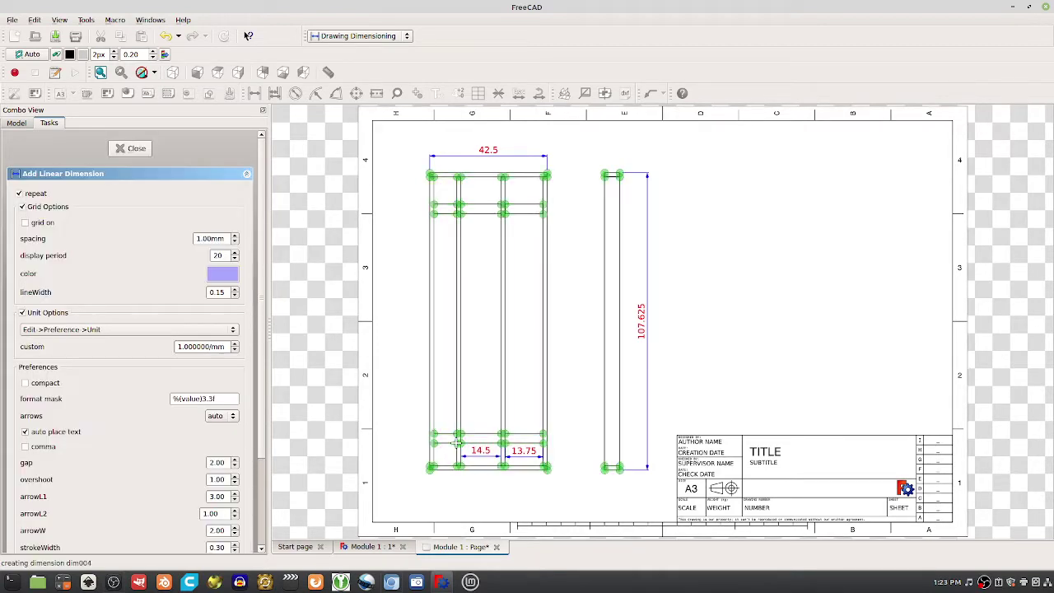
pyautogui.click(434, 442)
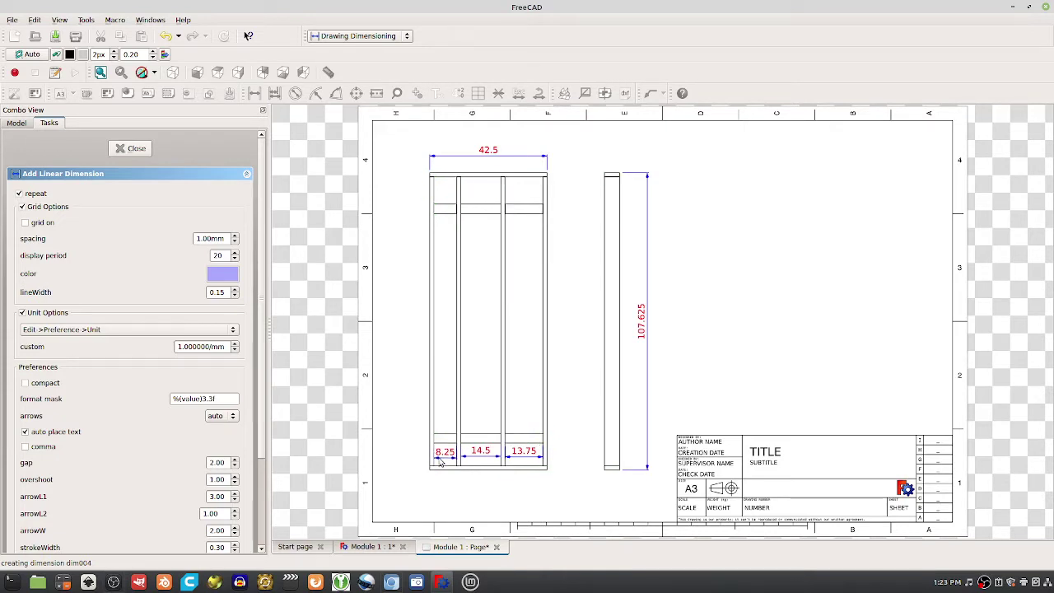
pyautogui.click(442, 462)
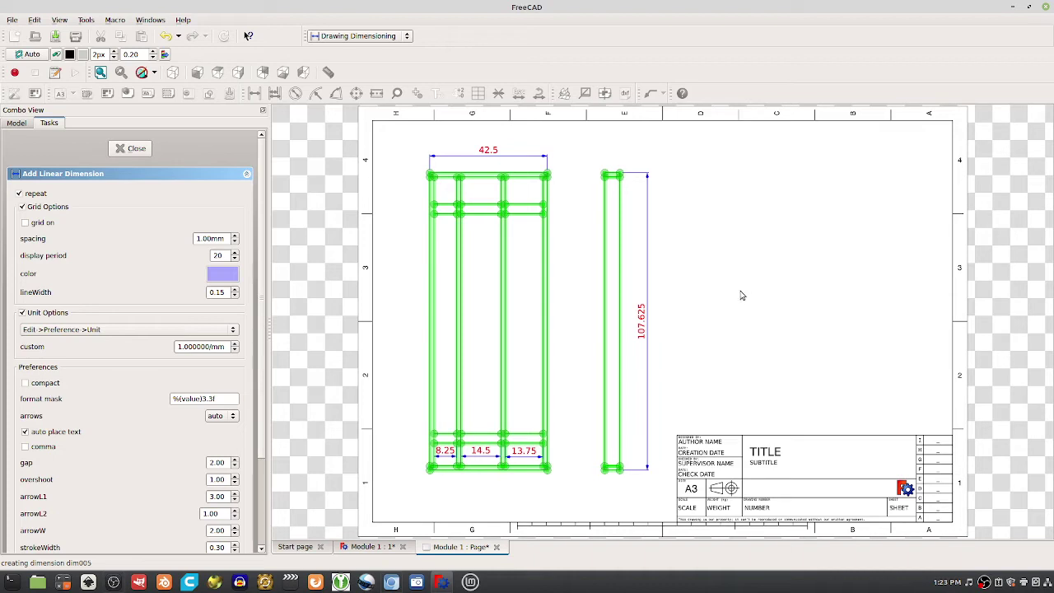
pyautogui.hotkey('ctrl', 's')
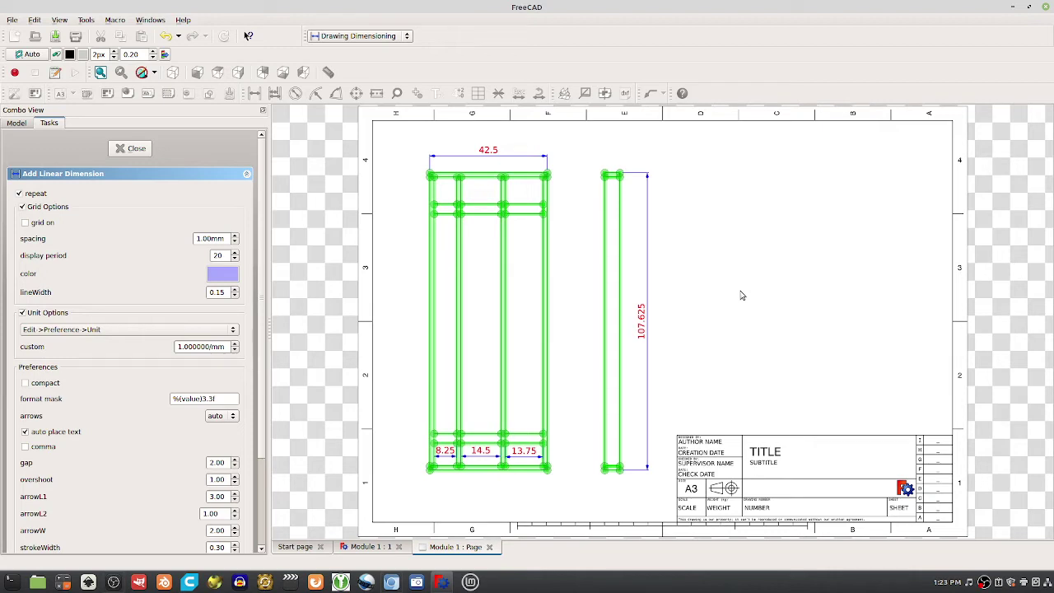
pyautogui.click(391, 582)
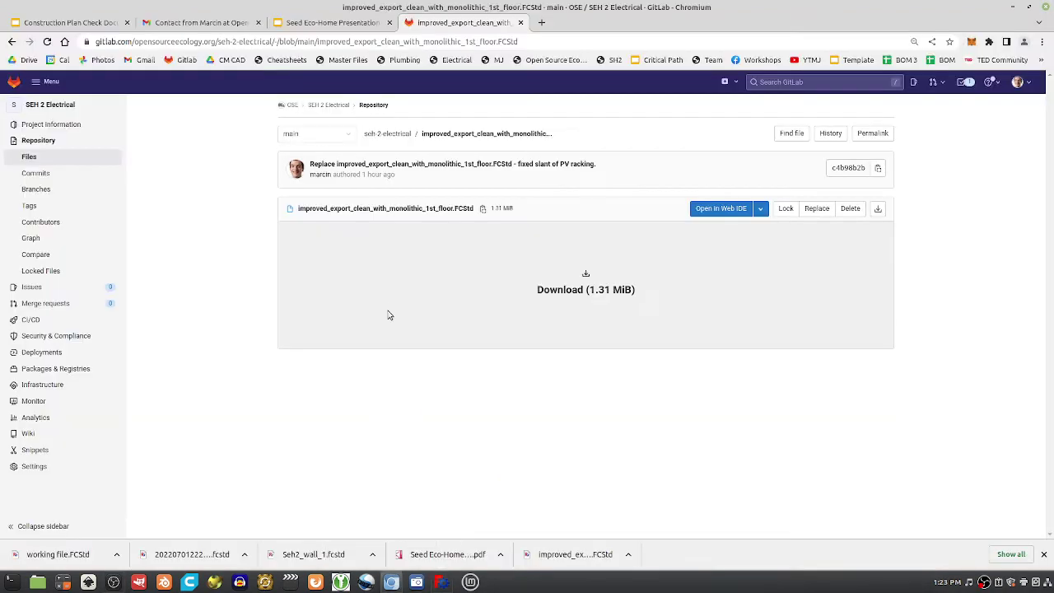
# - Go back to the Seed Home v2 3D CAD wiki page and scroll through its contents
pyautogui.click(12, 41)
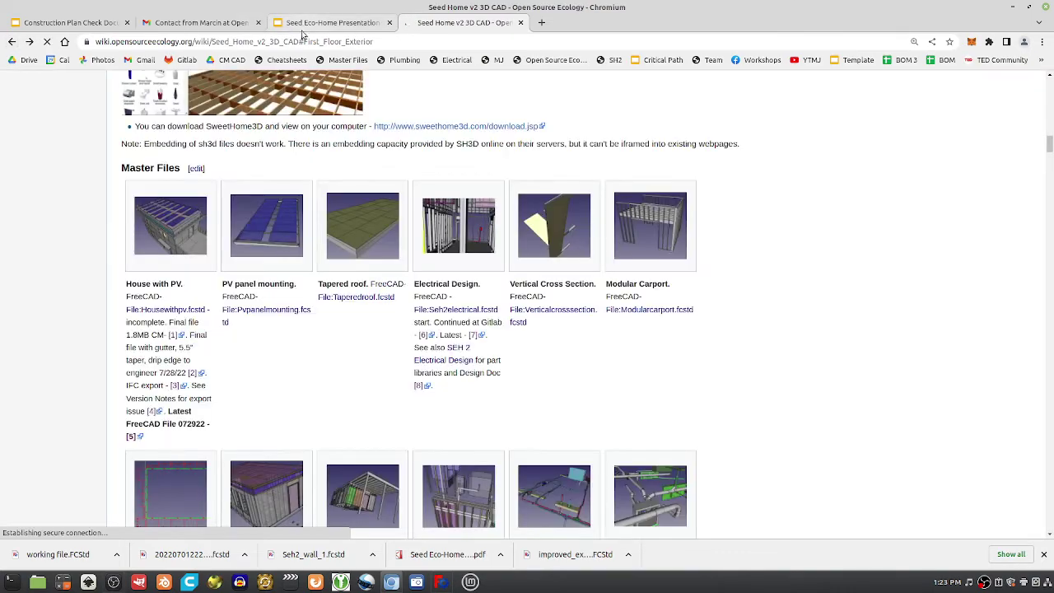
pyautogui.scroll(-15, 220, 276)
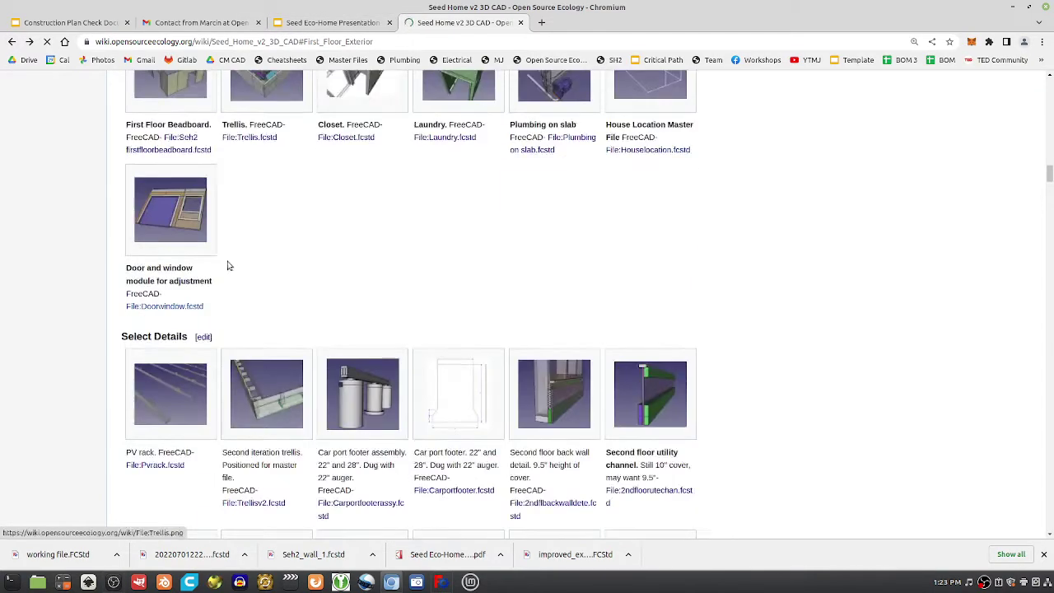
pyautogui.scroll(-15, 233, 256)
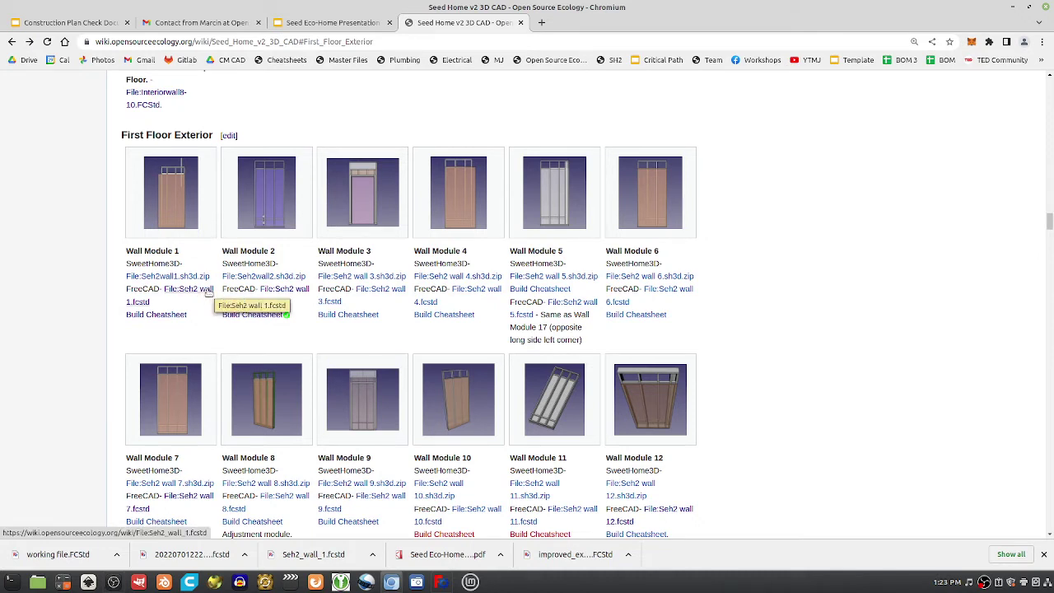
pyautogui.scroll(5, 376, 266)
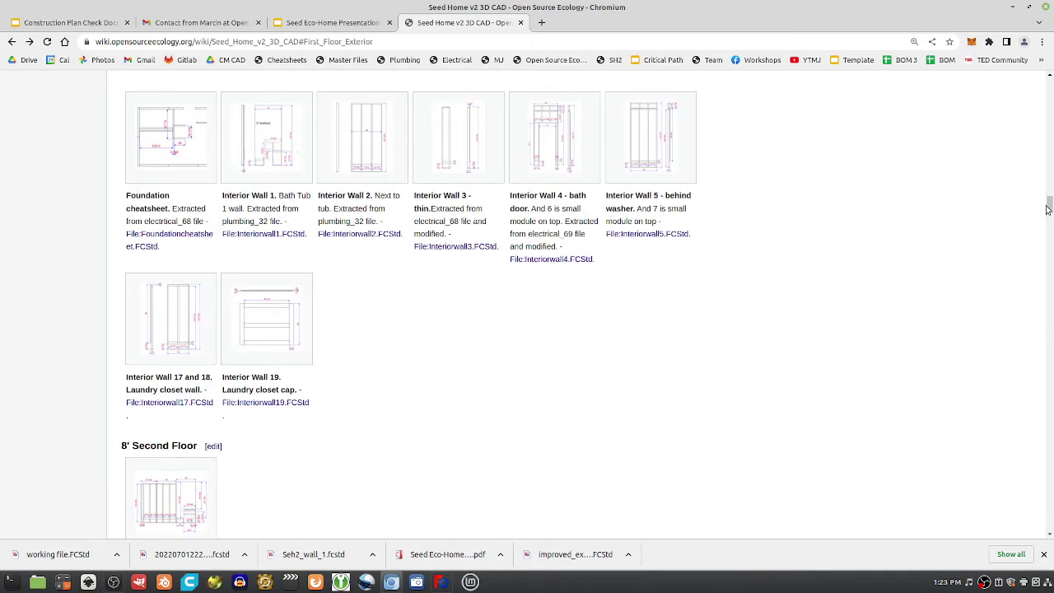
pyautogui.moveTo(1048, 206); pyautogui.dragTo(985, 55)
pyautogui.moveTo(123, 145); pyautogui.dragTo(223, 142)
pyautogui.scroll(-8, 381, 273)
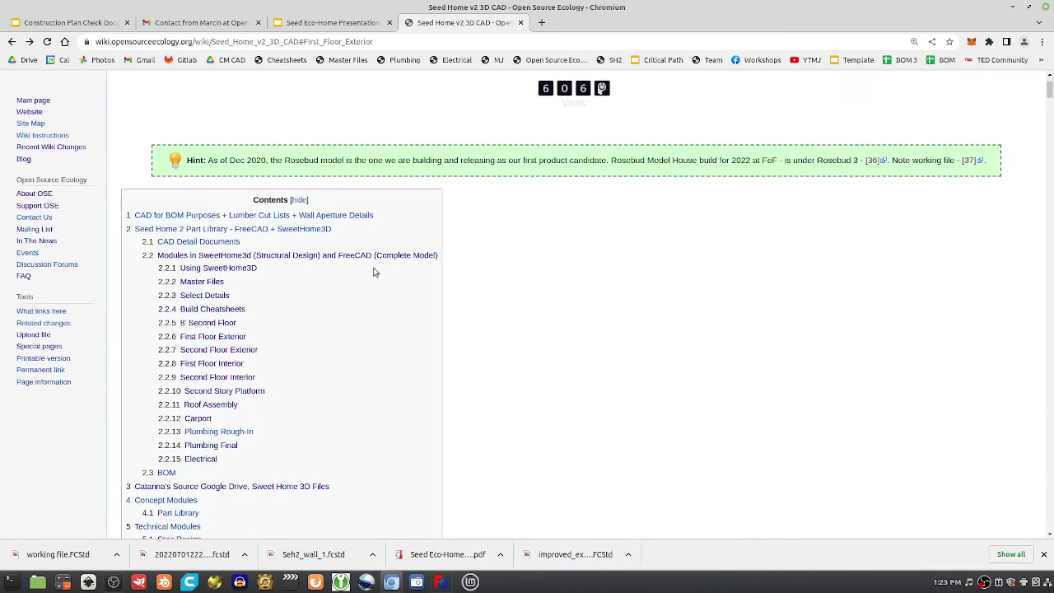
pyautogui.scroll(-8, 522, 345)
pyautogui.scroll(-3, 522, 346)
pyautogui.scroll(-3, 538, 378)
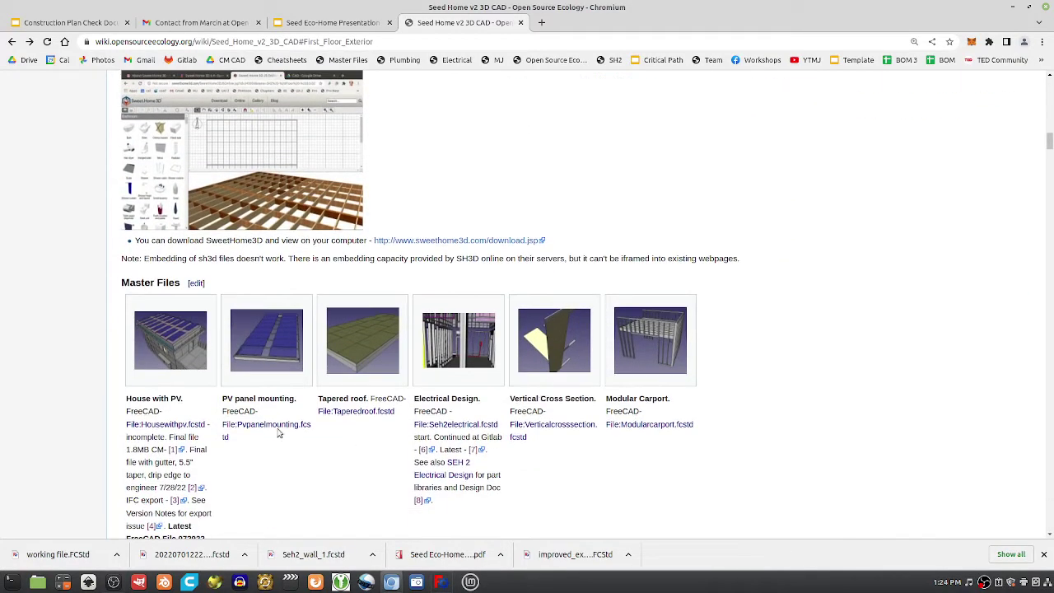
pyautogui.scroll(-3, 247, 424)
pyautogui.scroll(-5, 235, 403)
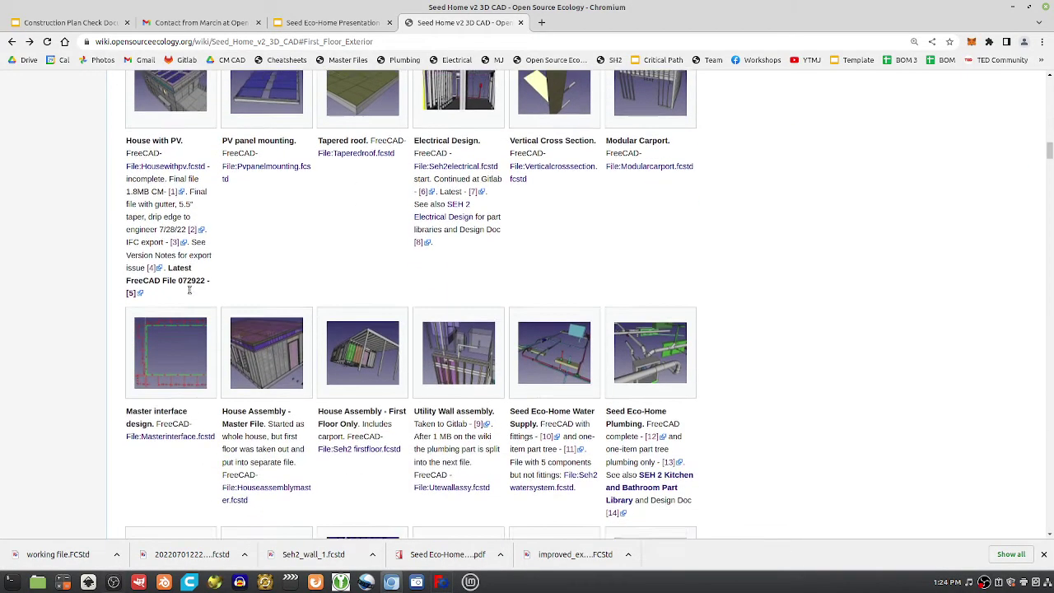
pyautogui.scroll(-15, 202, 384)
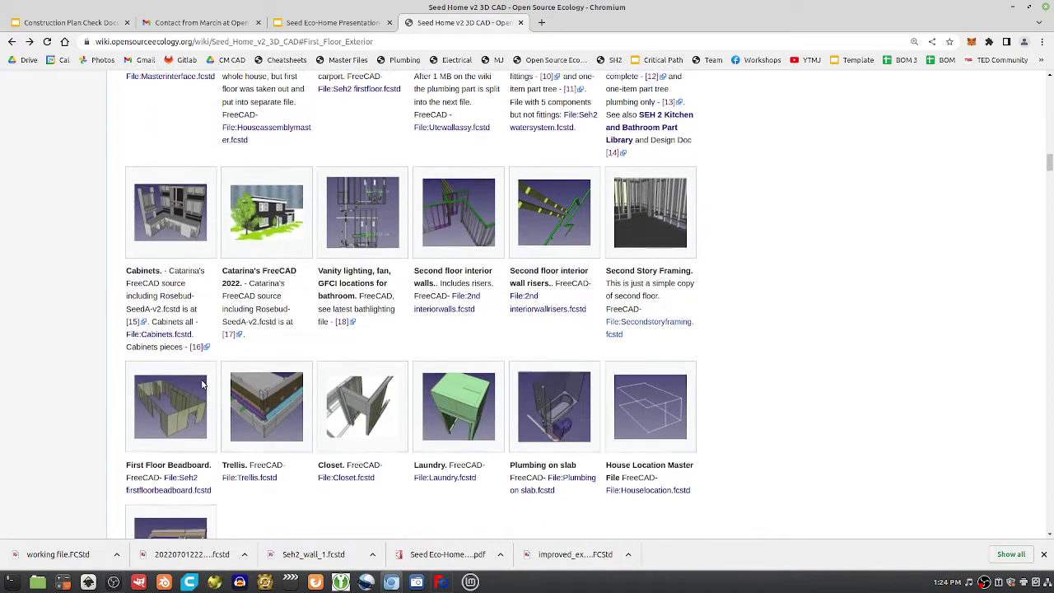
pyautogui.scroll(-15, 202, 385)
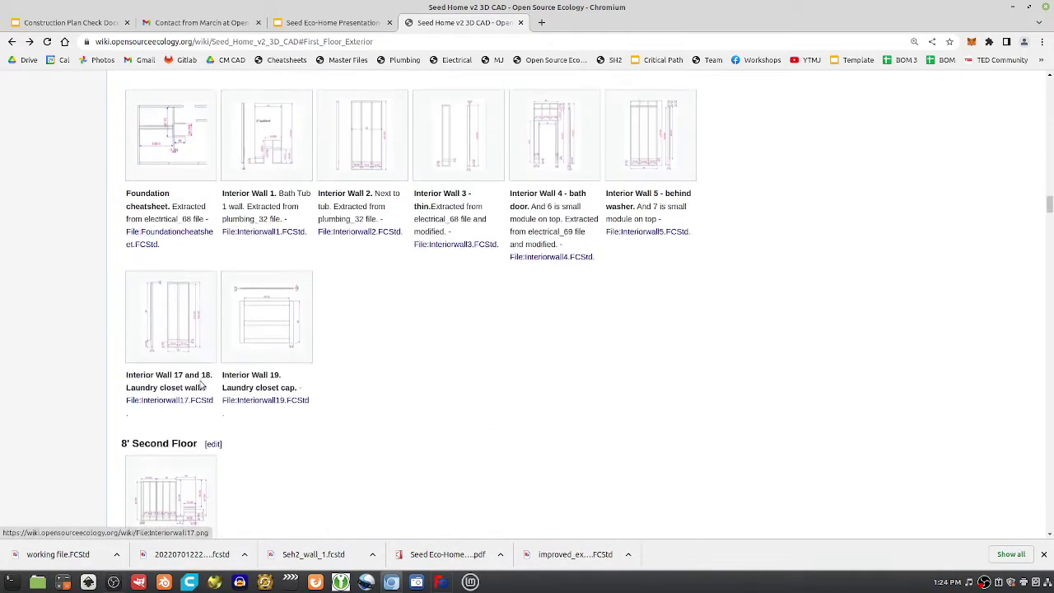
pyautogui.scroll(6, 201, 383)
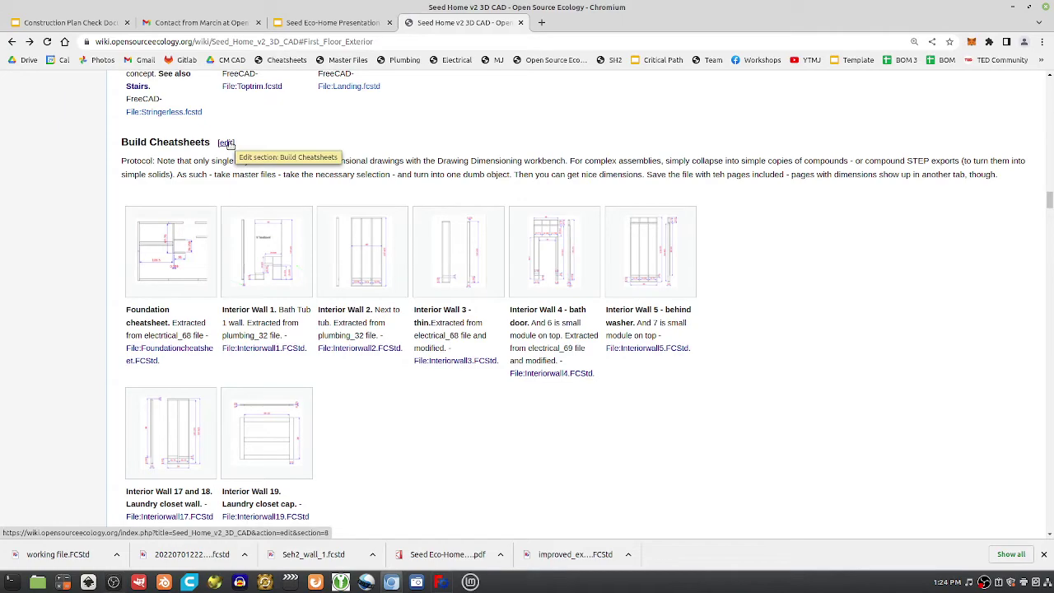
pyautogui.scroll(9, 219, 247)
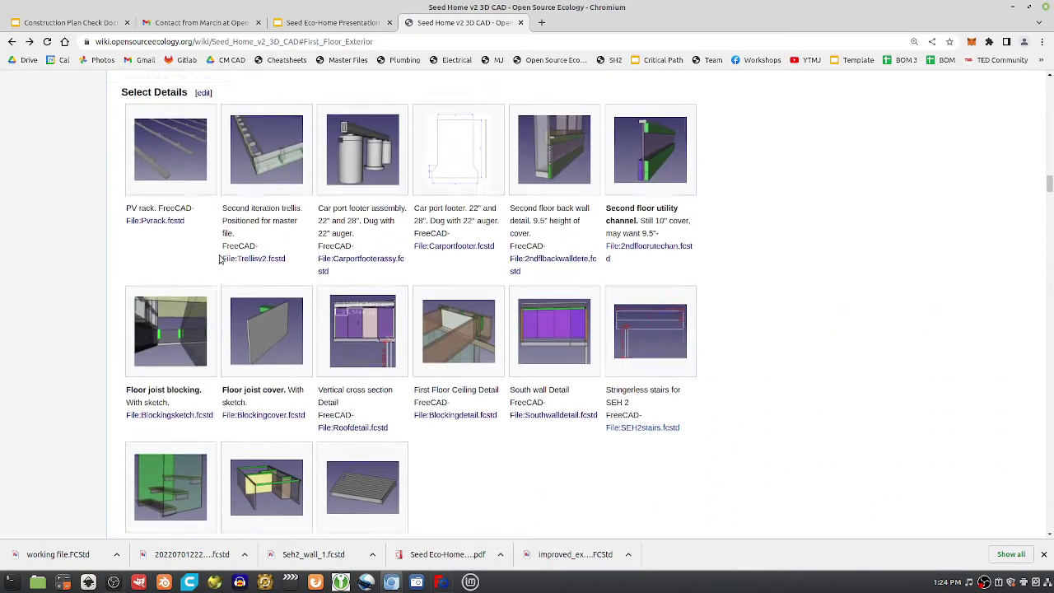
pyautogui.scroll(17, 220, 259)
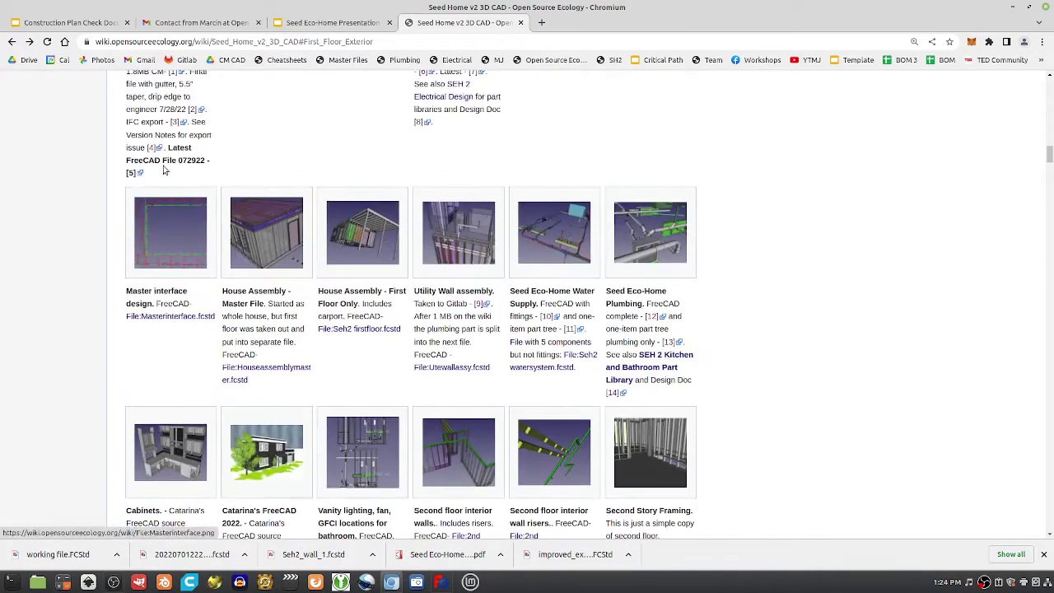
pyautogui.scroll(8, 163, 171)
# - Open the House with PV image page, return, and scroll down to Build Cheatsheets
pyautogui.click(170, 371)
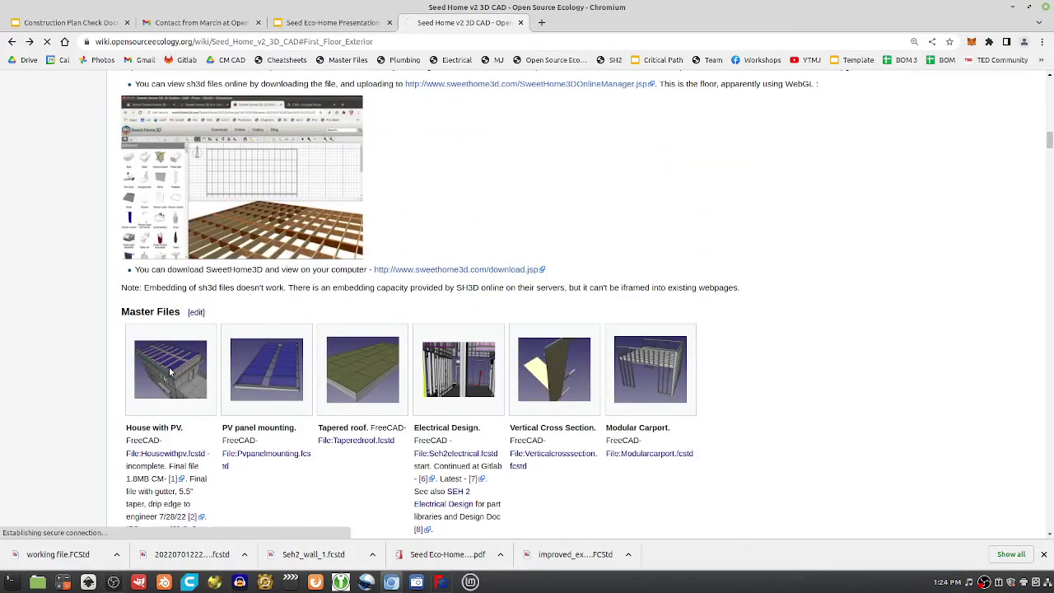
pyautogui.click(12, 41)
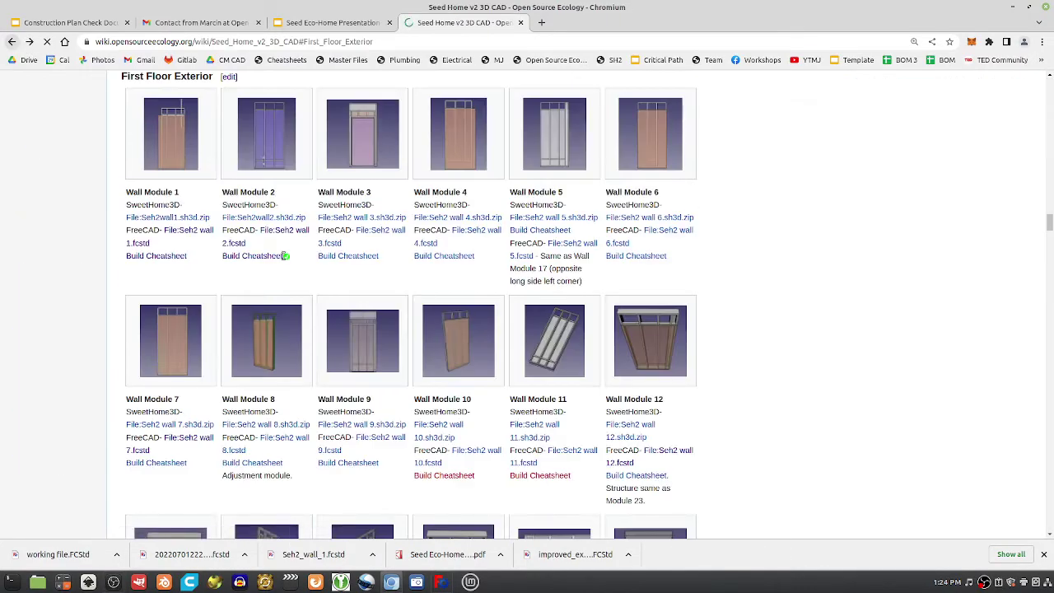
pyautogui.scroll(-18, 285, 278)
pyautogui.scroll(-11, 284, 333)
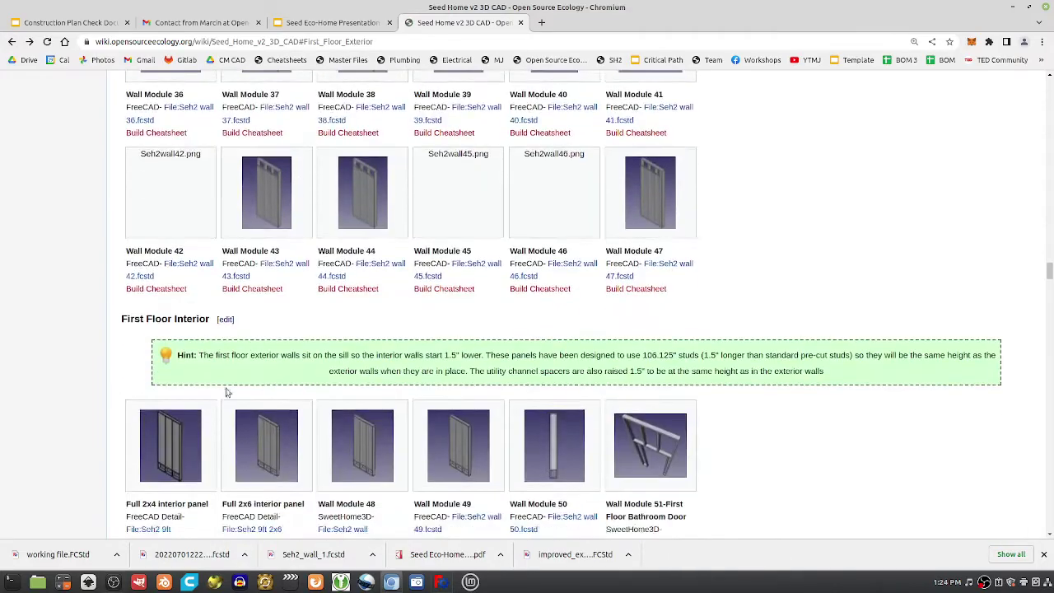
pyautogui.scroll(-15, 189, 429)
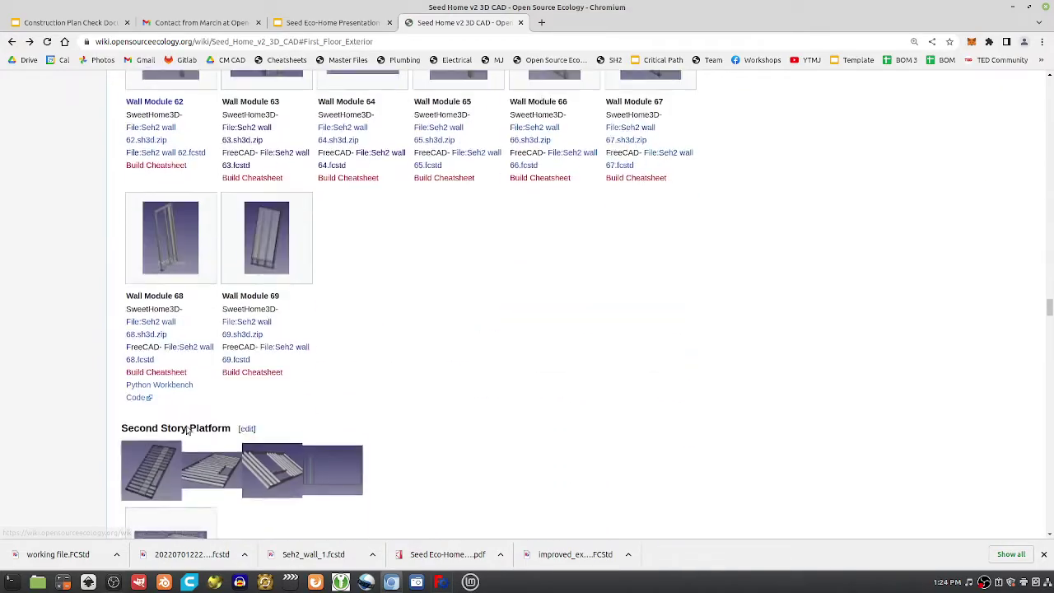
pyautogui.scroll(-15, 213, 350)
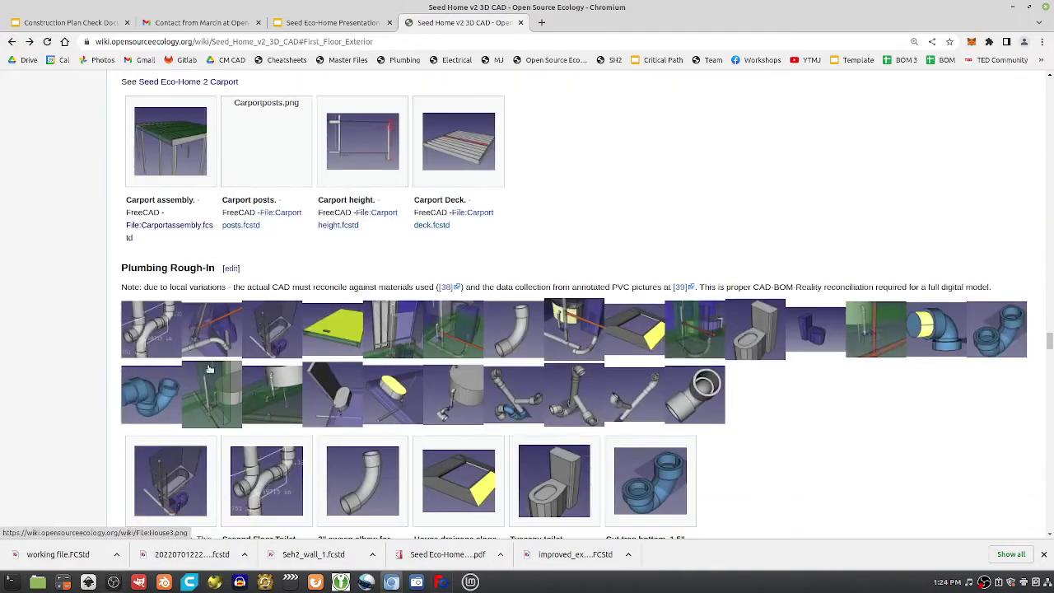
pyautogui.moveTo(1047, 372); pyautogui.dragTo(1033, 207)
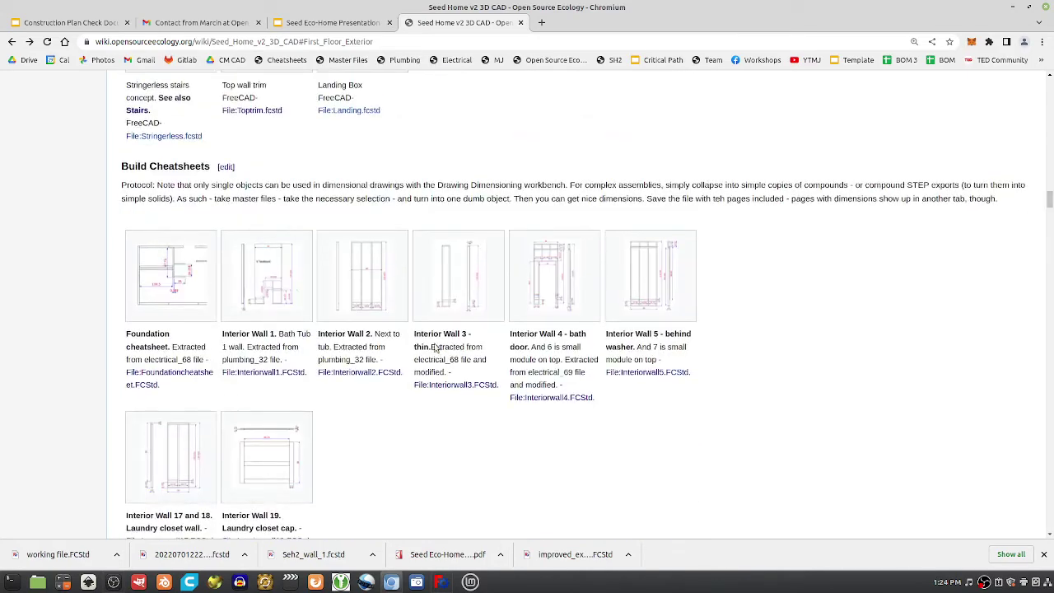
# - Edit Build Cheatsheets, duplicate its gallery, and delete the seven interior wall lines from the copy
pyautogui.click(228, 167)
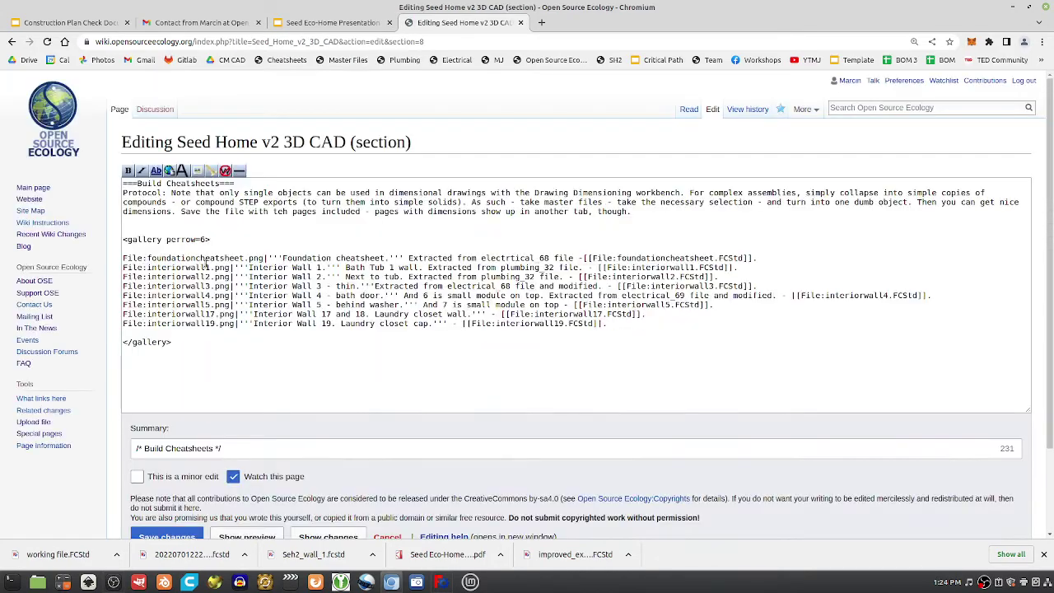
pyautogui.click(153, 368)
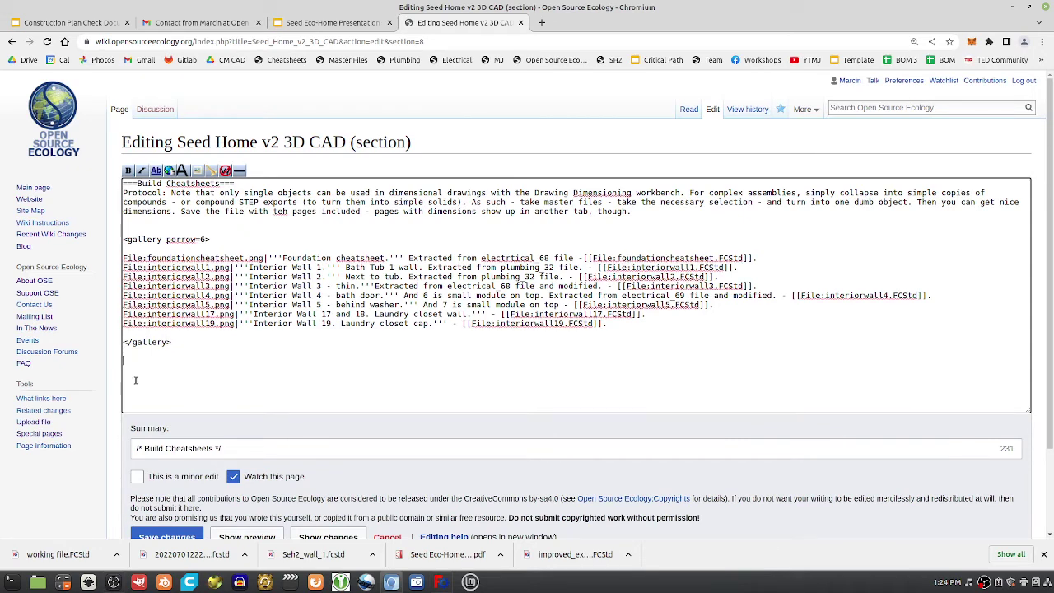
pyautogui.moveTo(174, 341); pyautogui.dragTo(129, 242)
pyautogui.hotkey('ctrl', 'c')
pyautogui.click(149, 363)
pyautogui.hotkey('ctrl', 'v')
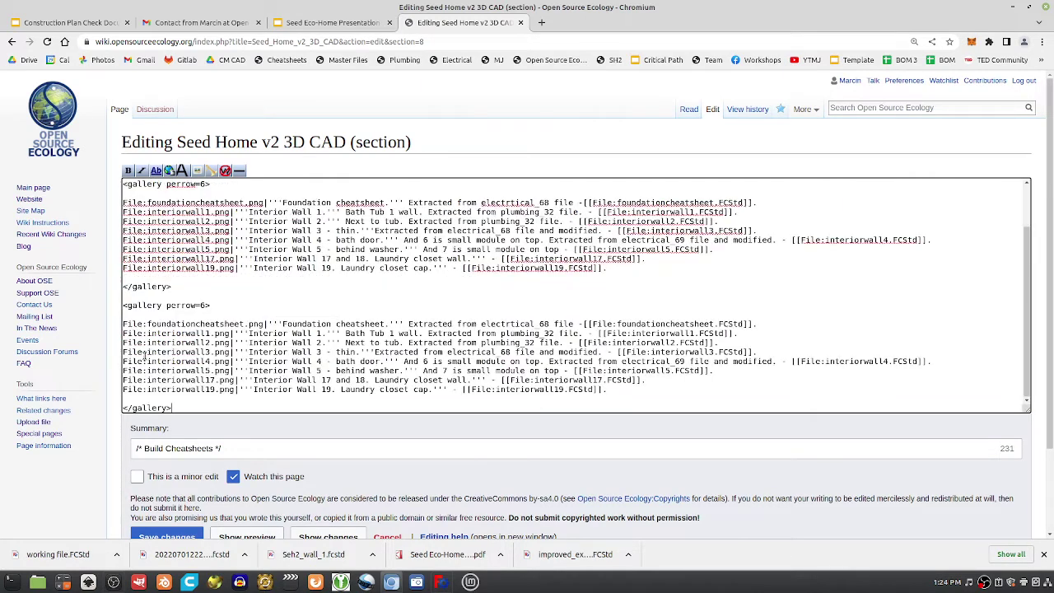
pyautogui.click(149, 297)
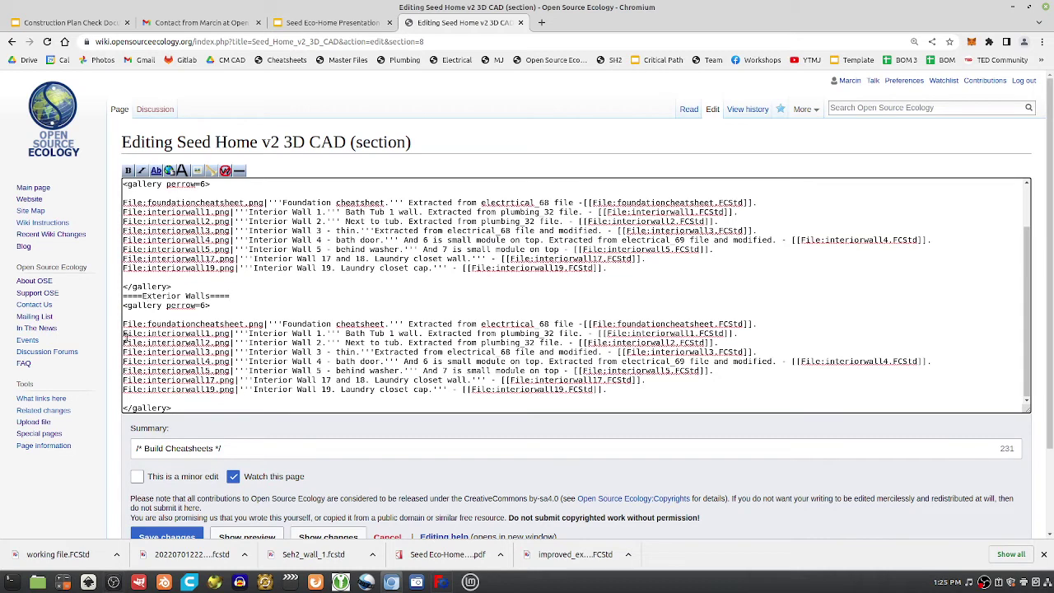
pyautogui.moveTo(123, 333); pyautogui.dragTo(569, 397)
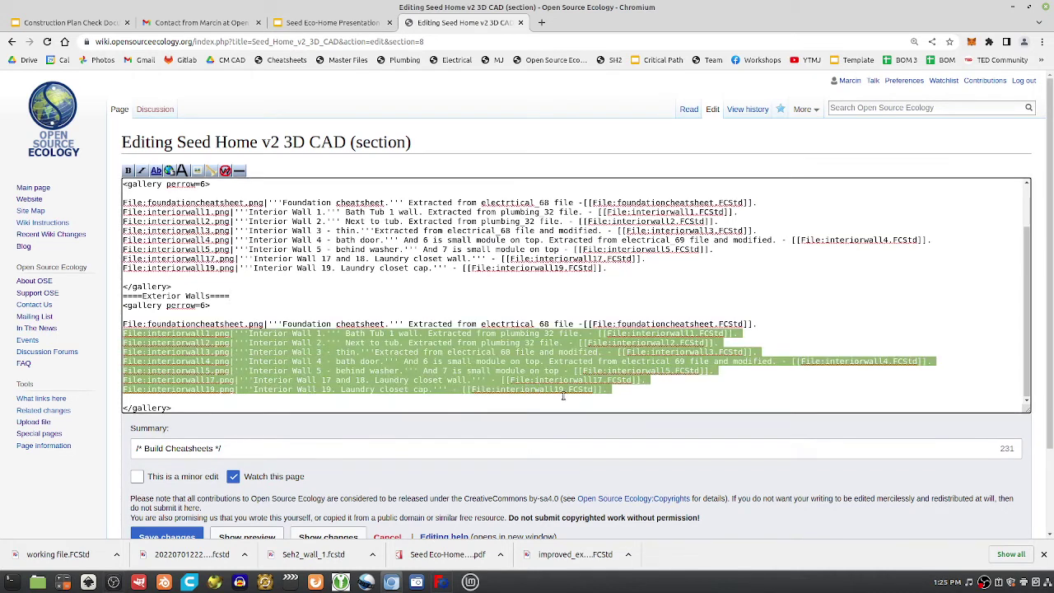
pyautogui.press('Delete')
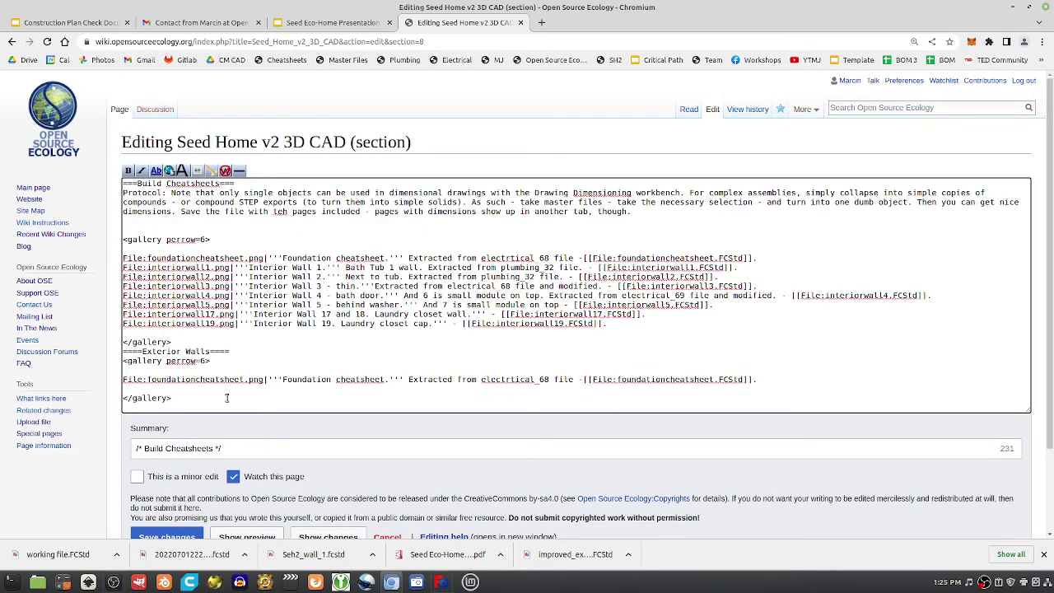
# - Change the remaining entry to image exteriorwall1 with caption 'Exterior Wall 1 Master C'
pyautogui.moveTo(244, 378); pyautogui.dragTo(150, 381)
pyautogui.write('exterior')
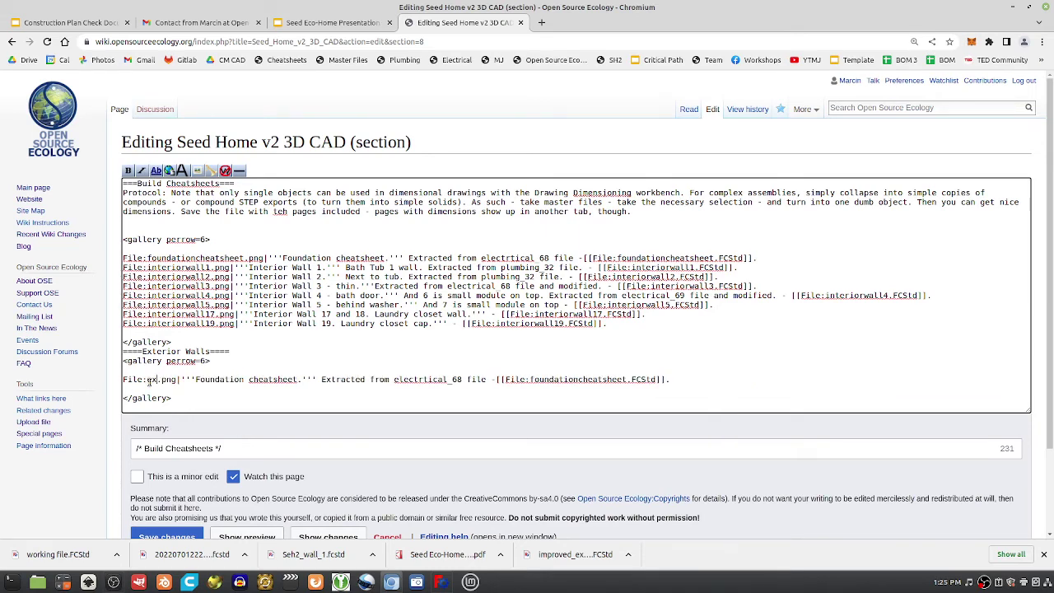
pyautogui.write('wall1')
pyautogui.click(244, 381)
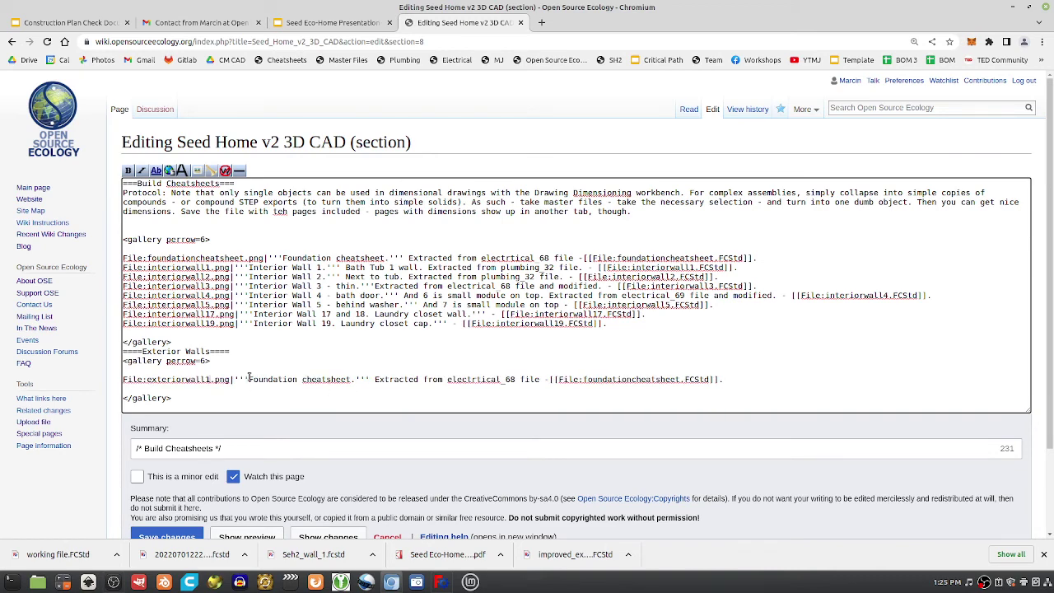
pyautogui.moveTo(249, 378); pyautogui.dragTo(351, 379)
pyautogui.write('Exterior W.')
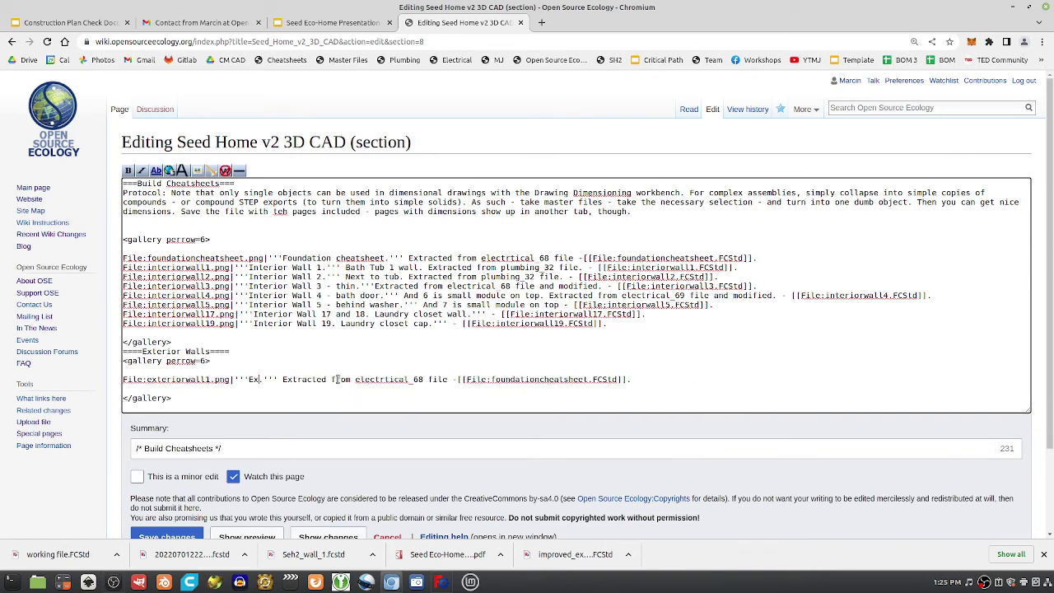
pyautogui.write('all 1.')
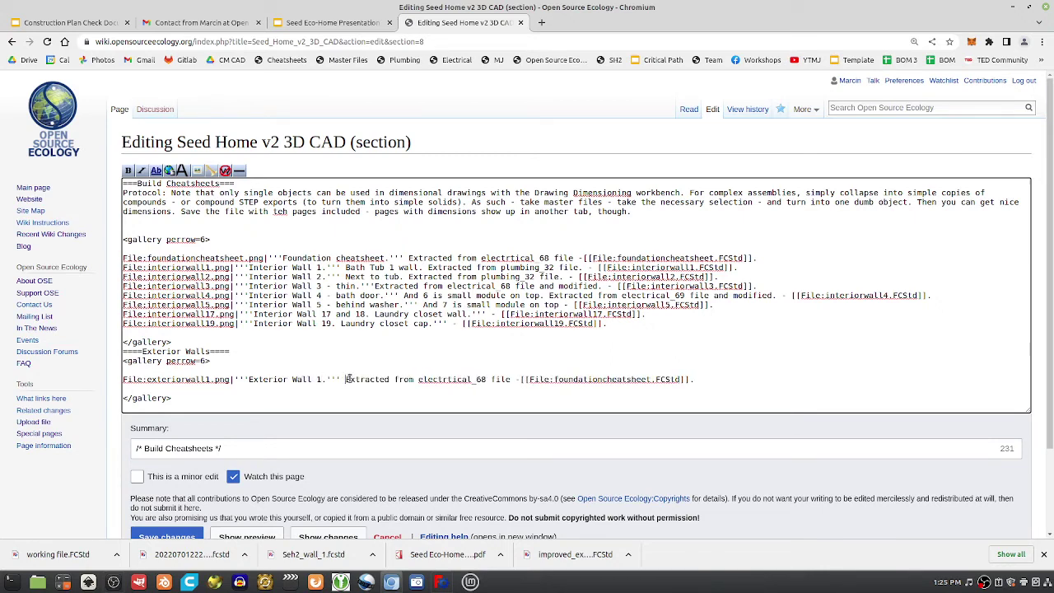
pyautogui.moveTo(345, 379); pyautogui.dragTo(694, 379)
pyautogui.write('Ma')
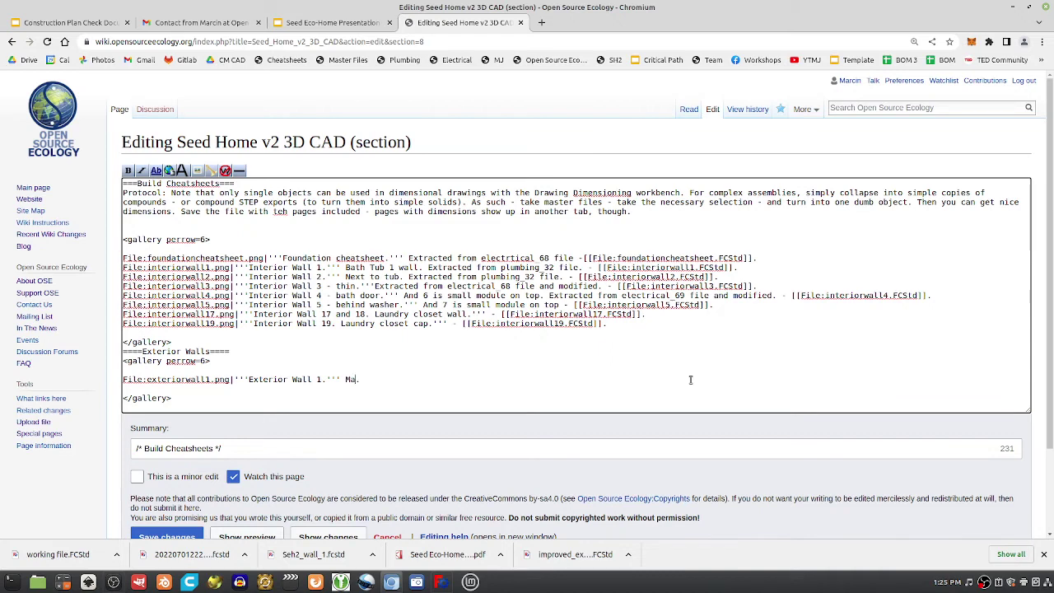
pyautogui.write('ster CAD file - [[File:interiorwall19.FCStd]].')
# - Point the entry's file link to exteriorwall1 and save the section edit
pyautogui.moveTo(463, 323); pyautogui.dragTo(633, 323)
pyautogui.moveTo(444, 380); pyautogui.dragTo(431, 381)
pyautogui.hotkey('ctrl', 'v')
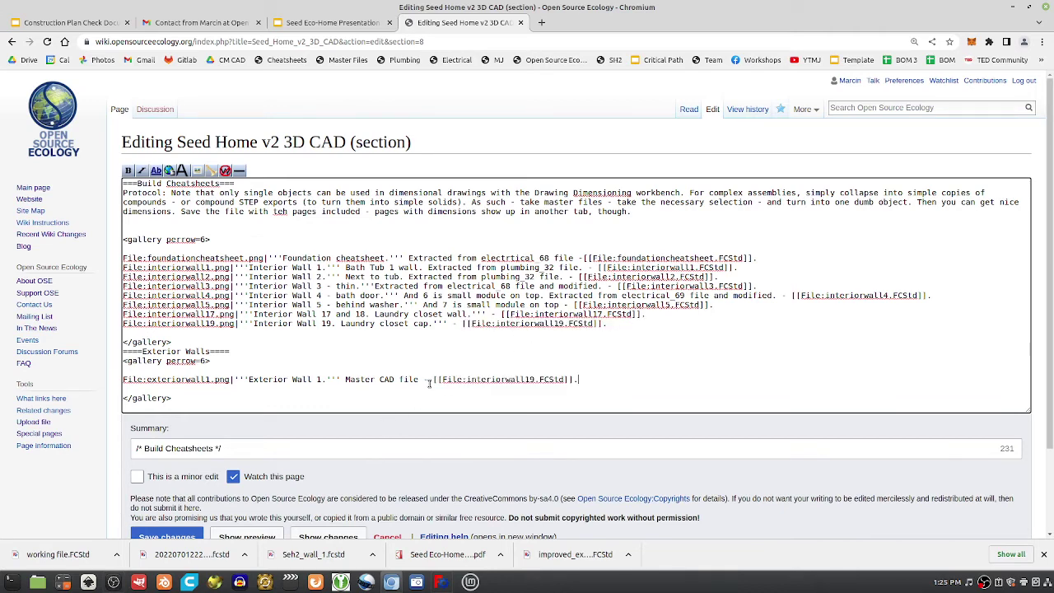
pyautogui.click(424, 380)
pyautogui.moveTo(424, 379); pyautogui.dragTo(428, 380)
pyautogui.moveTo(534, 380); pyautogui.dragTo(465, 382)
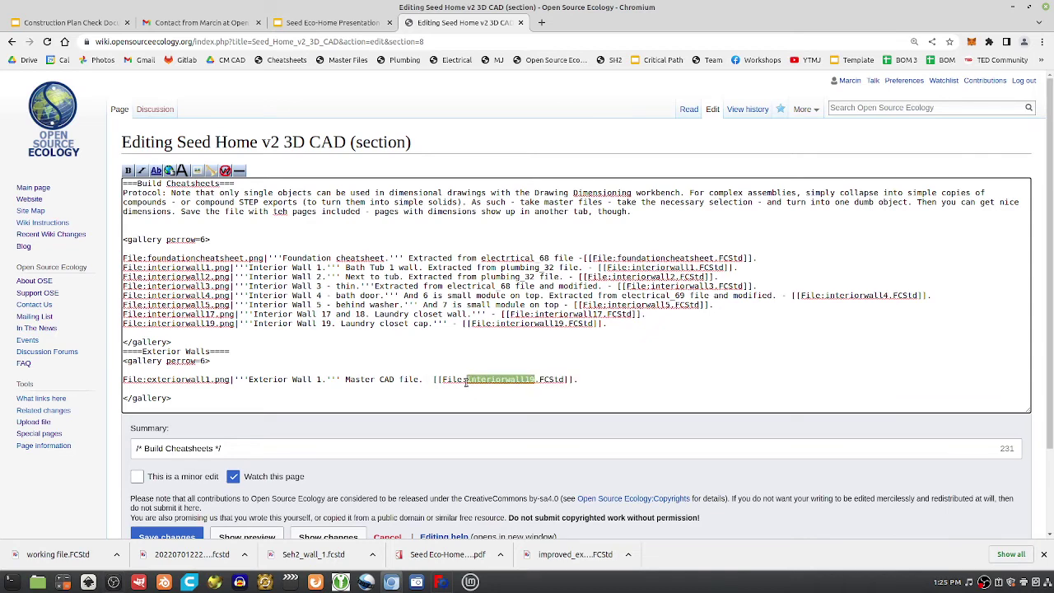
pyautogui.write('exterior')
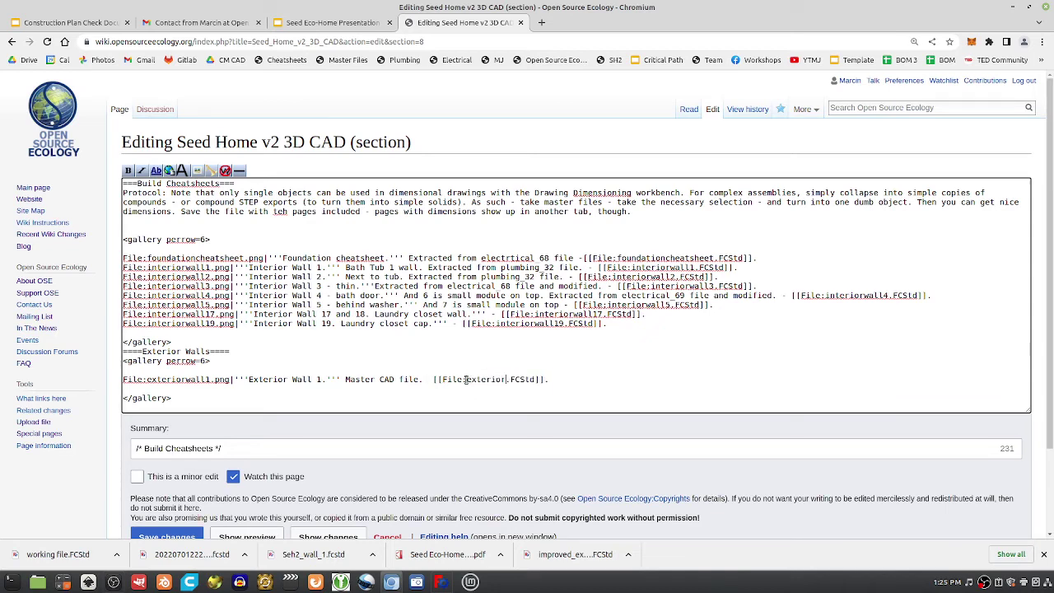
pyautogui.write('wall1')
pyautogui.scroll(-2, 151, 360)
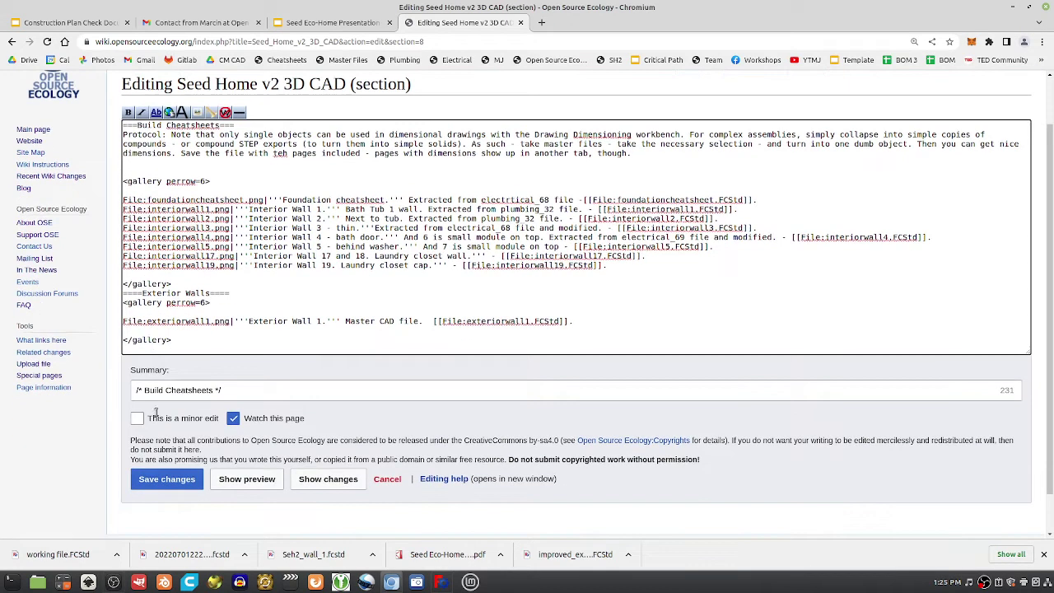
pyautogui.click(166, 479)
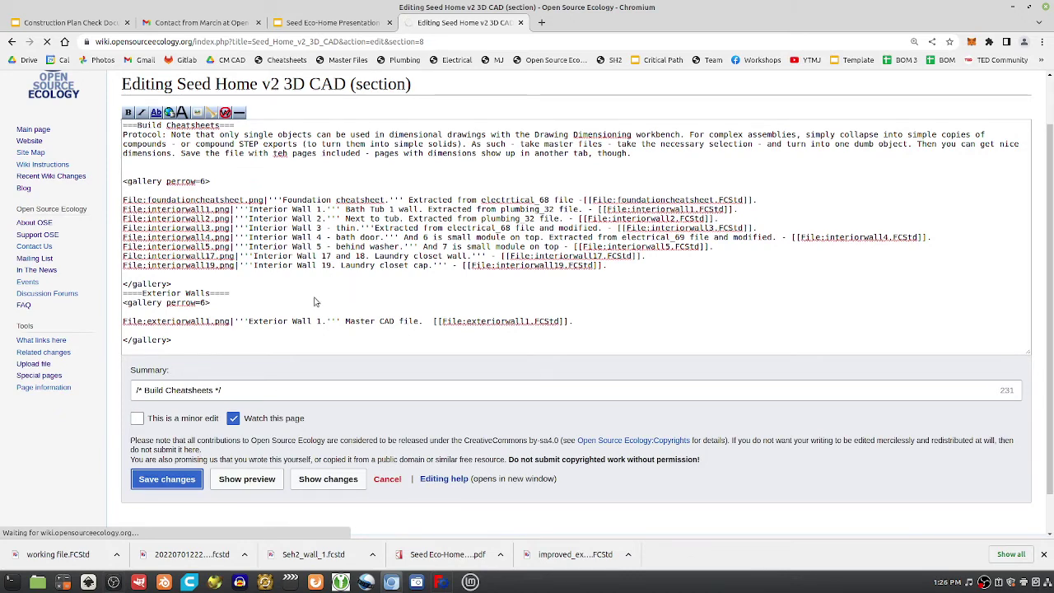
# - Select the missing Exteriorwall1.png name in the Exterior Walls gallery, then return to FreeCAD
pyautogui.scroll(-3, 226, 419)
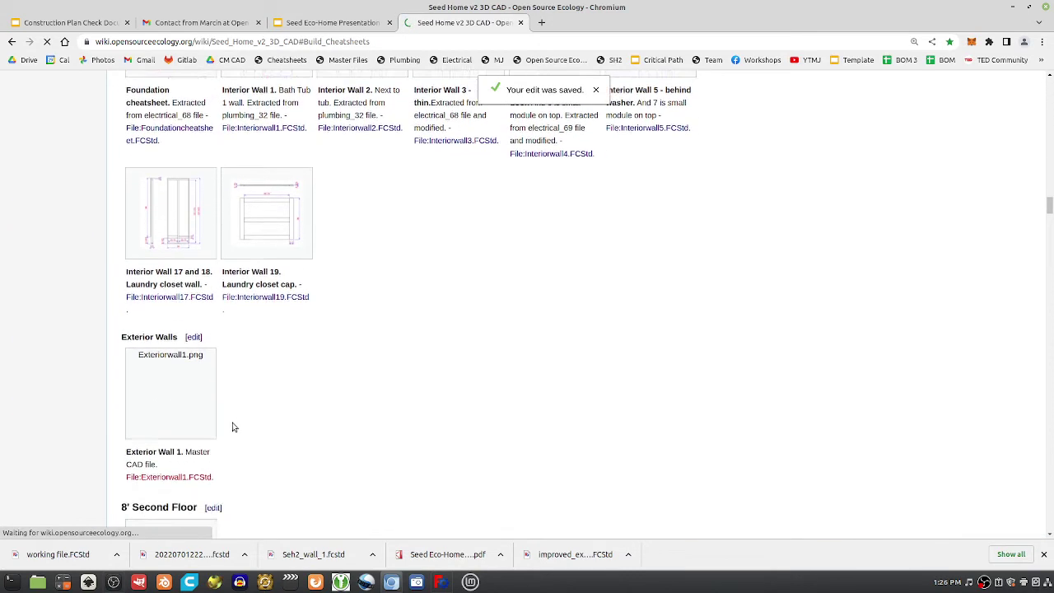
pyautogui.scroll(2, 202, 399)
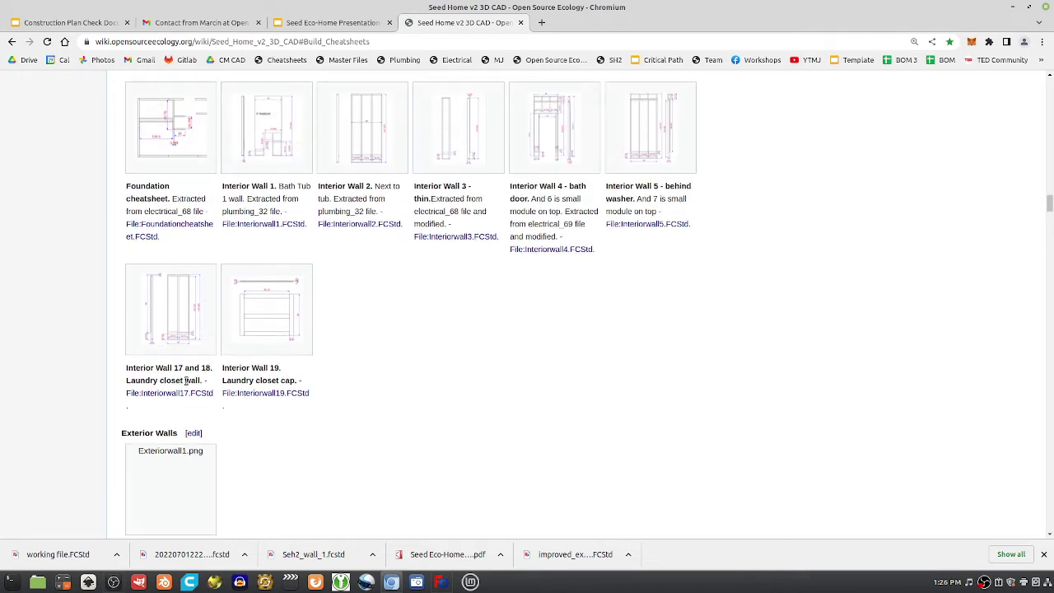
pyautogui.scroll(-3, 184, 387)
pyautogui.doubleClick(180, 275)
pyautogui.moveTo(180, 276); pyautogui.dragTo(198, 295)
pyautogui.hotkey('ctrl', 'c')
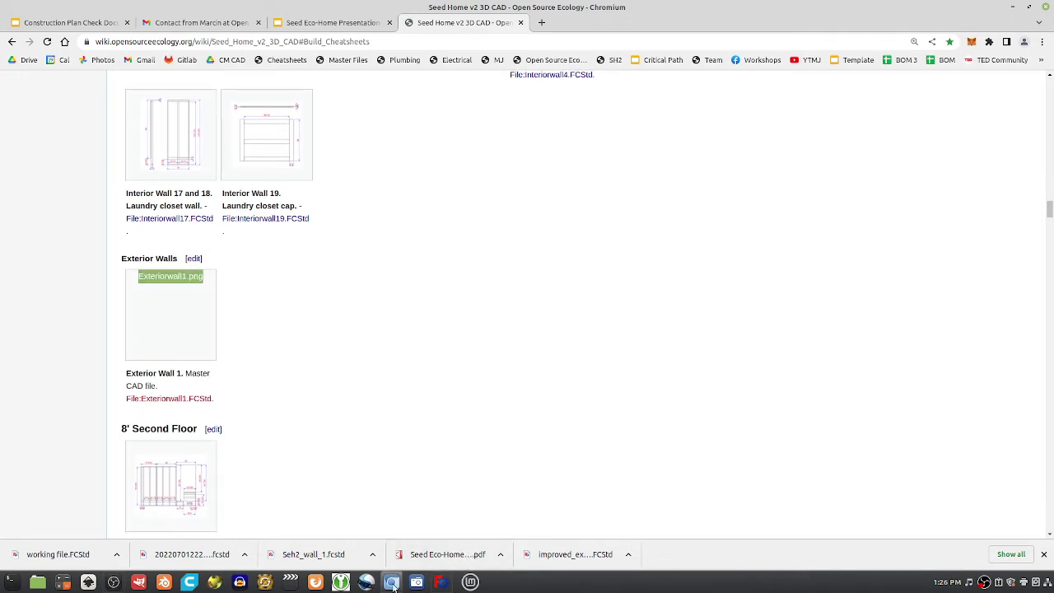
pyautogui.click(442, 582)
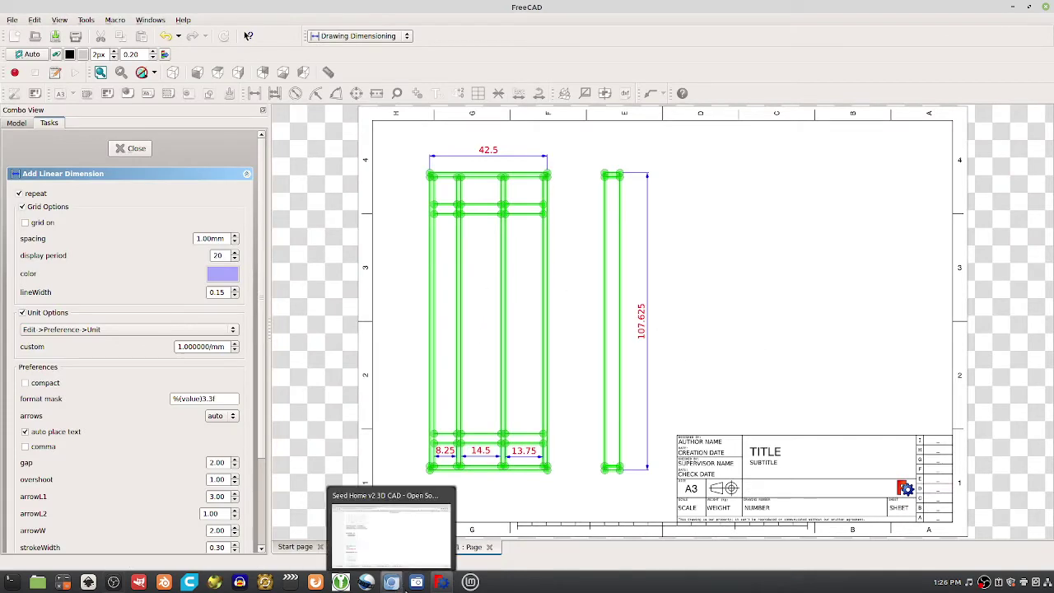
# - Screenshot the dimensioned wall drawing area as 'screenhWoodFrame' and close the dimensioning task panel
pyautogui.click(391, 581)
pyautogui.click(466, 261)
pyautogui.click(538, 376)
pyautogui.moveTo(374, 142)
pyautogui.mouseDown()
pyautogui.moveTo(620, 464)
pyautogui.moveTo(684, 469)
pyautogui.mouseUp()
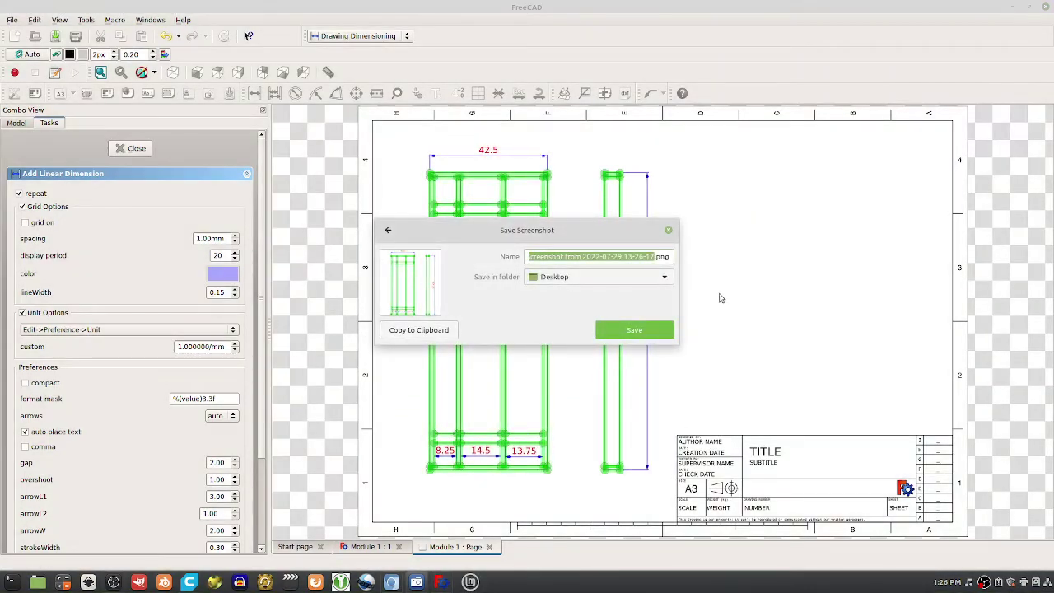
pyautogui.write('screenh')
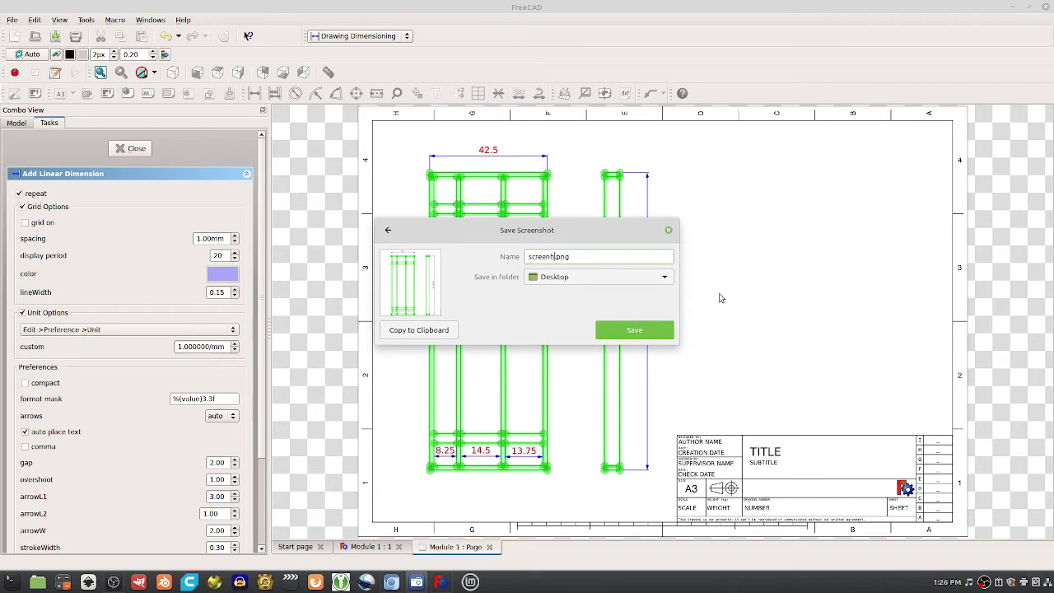
pyautogui.press('BackSpace')
pyautogui.press('BackSpace')
pyautogui.press('BackSpace')
pyautogui.press('BackSpace')
pyautogui.press('BackSpace')
pyautogui.press('BackSpace')
pyautogui.press('BackSpace')
pyautogui.write('screenhWoodFrame')
pyautogui.press('Return')
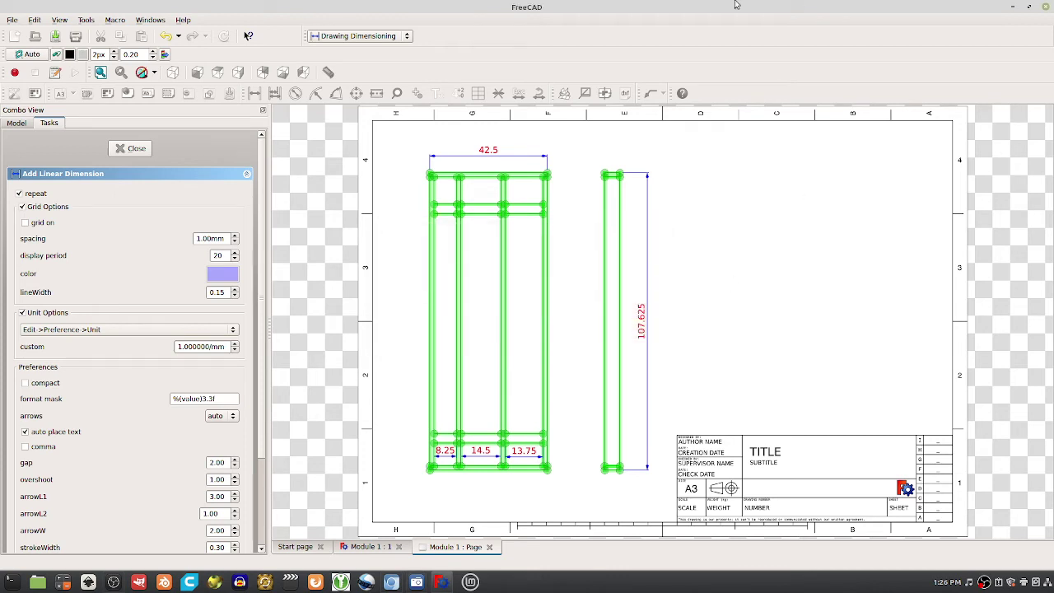
pyautogui.click(131, 149)
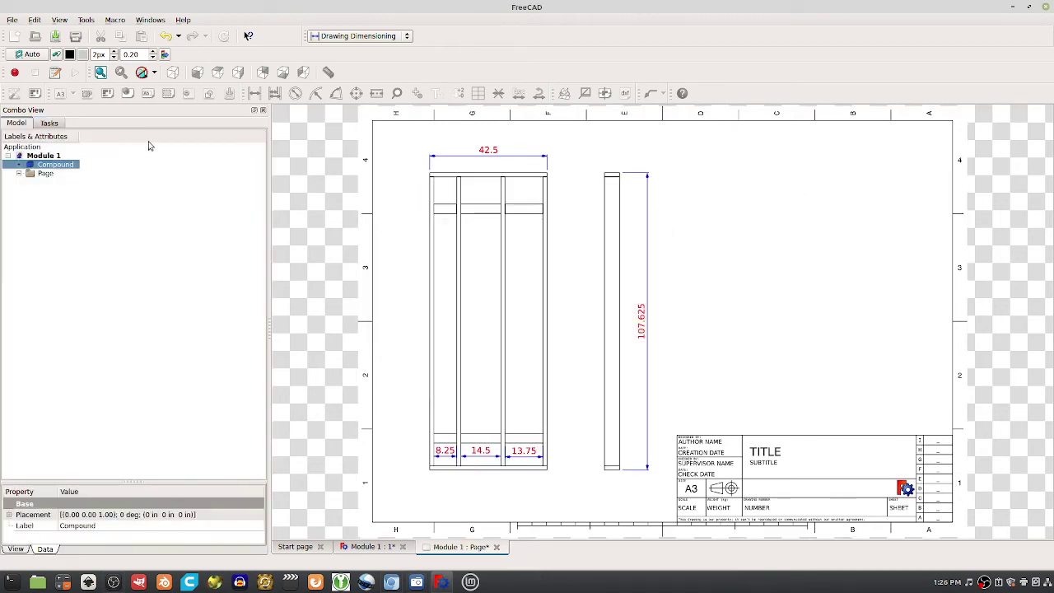
pyautogui.doubleClick(703, 5)
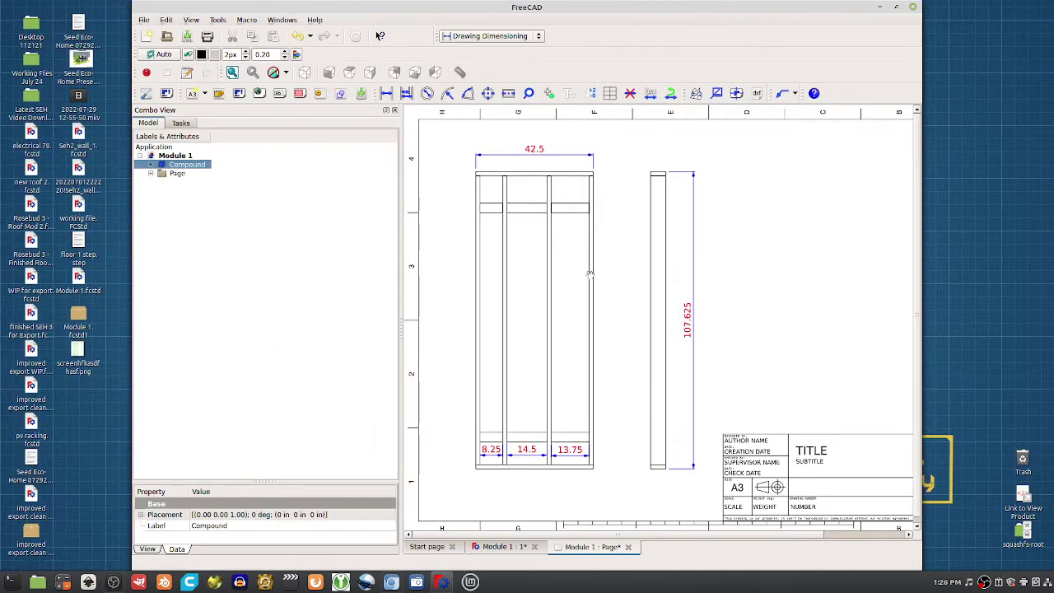
# - Upload the wall frame screenshot from the desktop to the wiki as Exteriorwall1.png
pyautogui.click(390, 582)
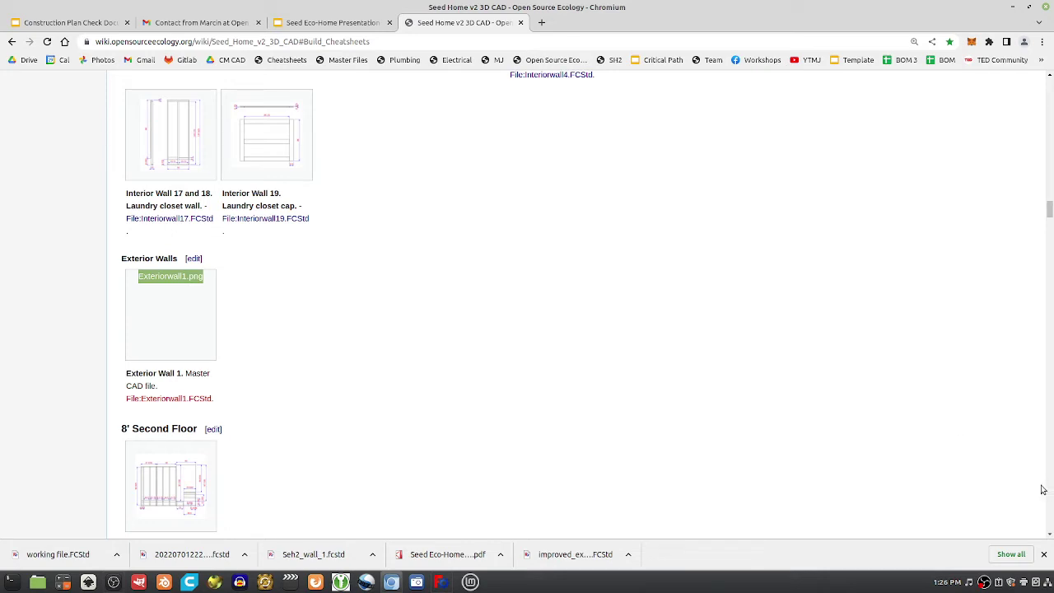
pyautogui.moveTo(1048, 211); pyautogui.dragTo(1048, 82)
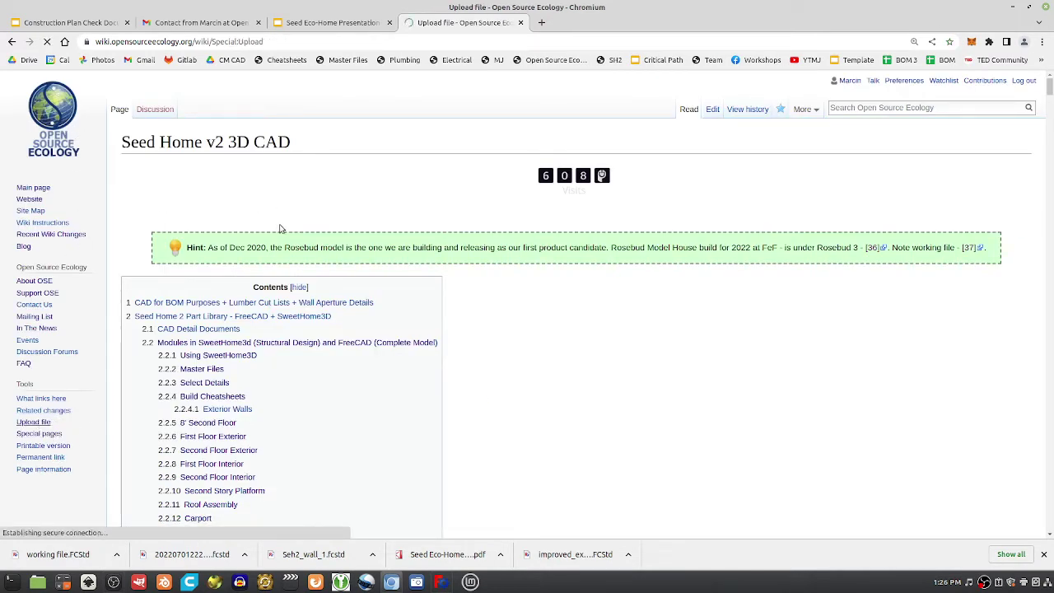
pyautogui.click(33, 421)
pyautogui.click(223, 279)
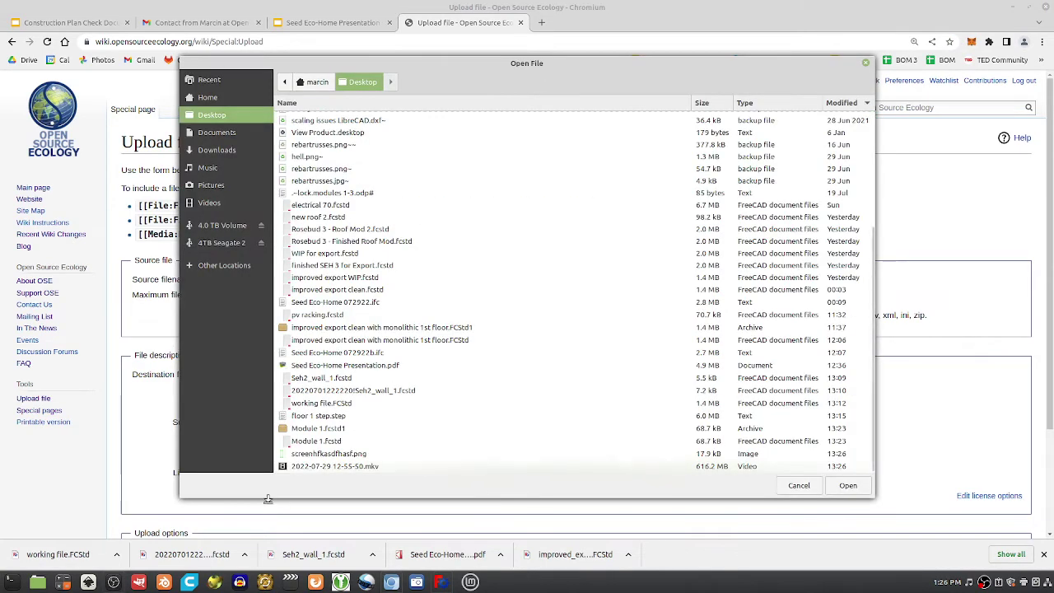
pyautogui.click(316, 466)
pyautogui.doubleClick(318, 453)
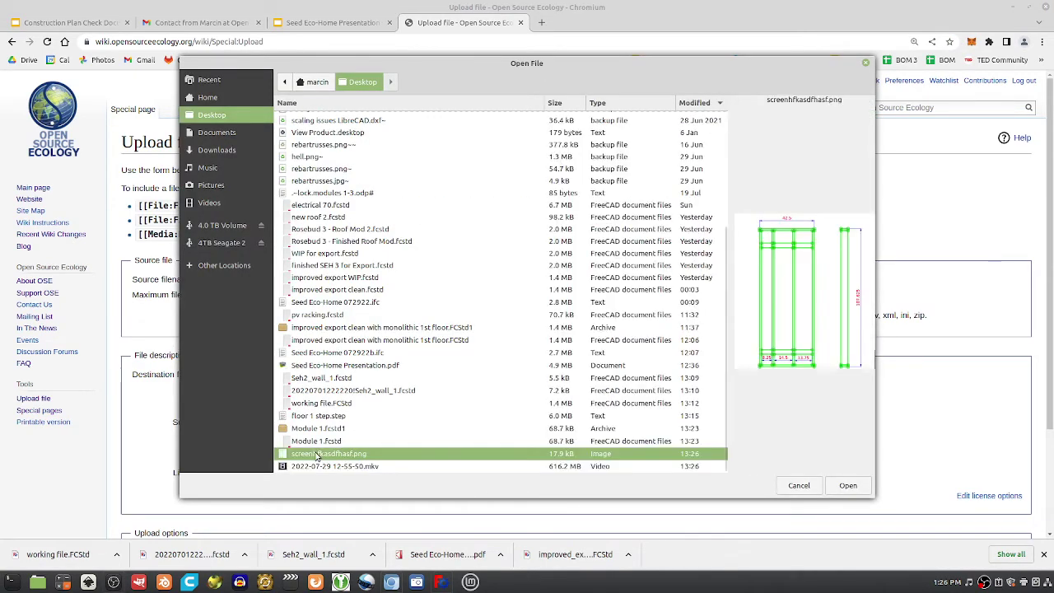
pyautogui.scroll(-5, 259, 436)
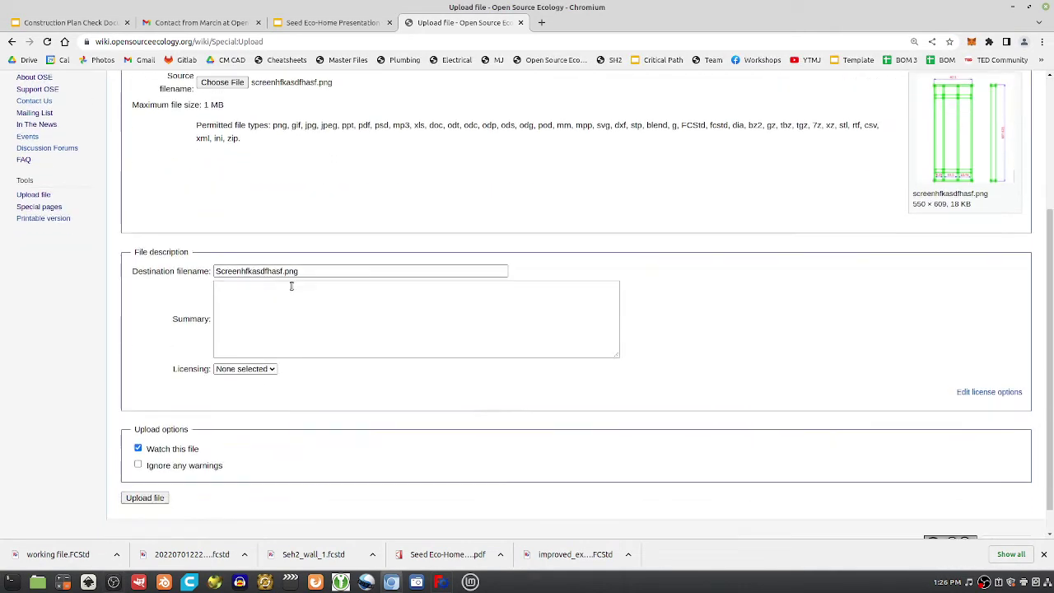
pyautogui.moveTo(395, 270); pyautogui.dragTo(129, 264)
pyautogui.hotkey('ctrl', 'v')
pyautogui.click(145, 498)
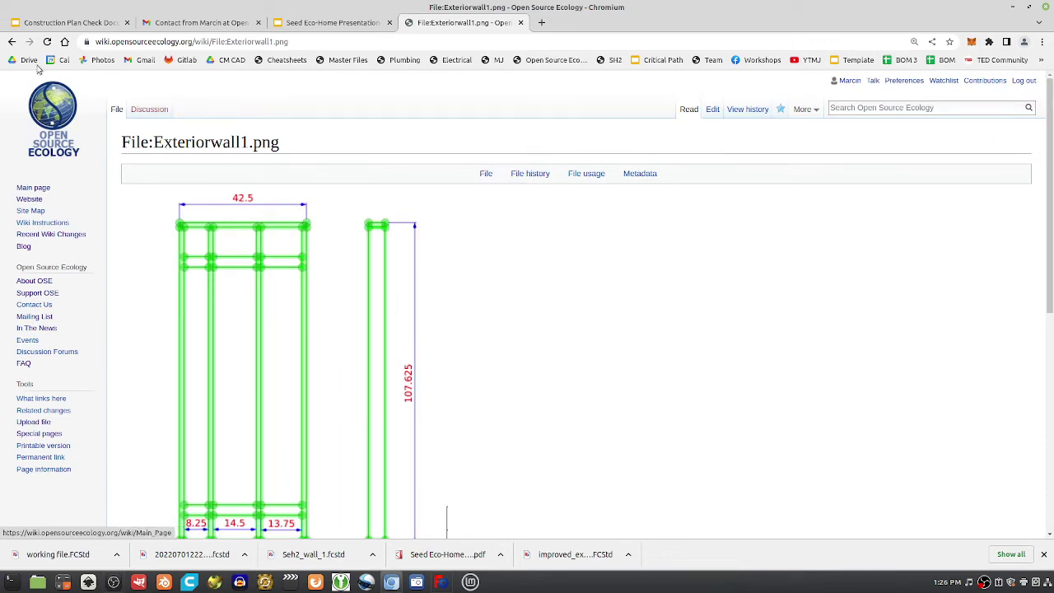
# - Reload Build Cheatsheets and confirm the Exterior Wall 1 thumbnail's file page shows the wall-frame image
pyautogui.click(286, 60)
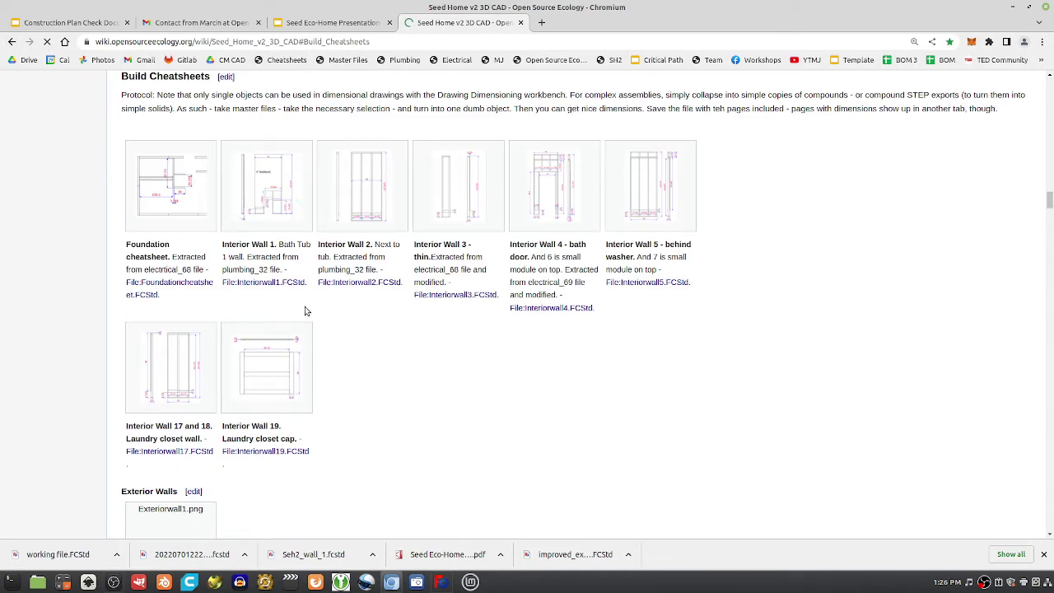
pyautogui.scroll(-3, 302, 320)
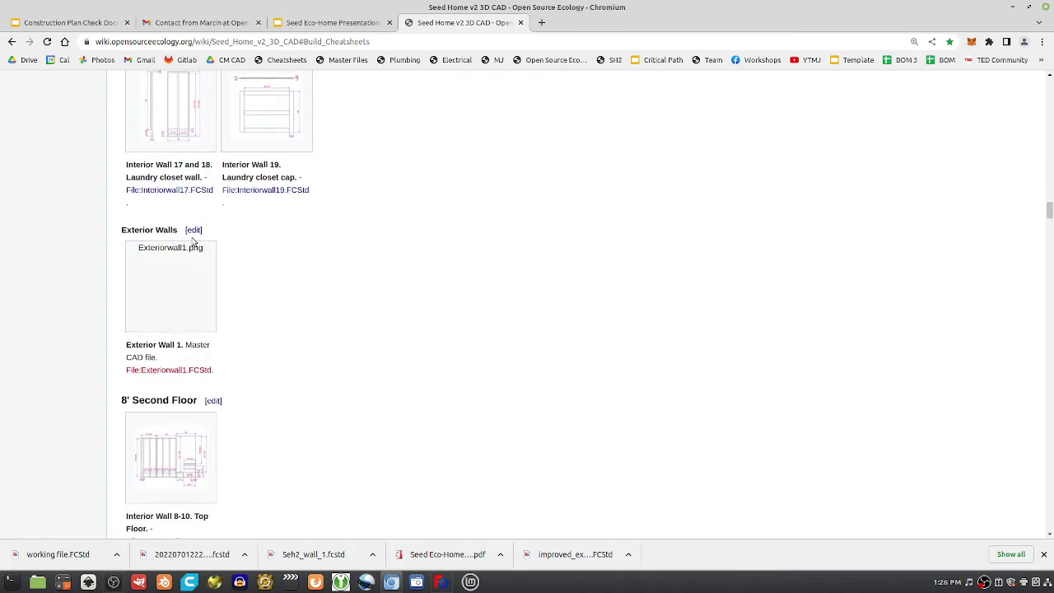
pyautogui.press('F5')
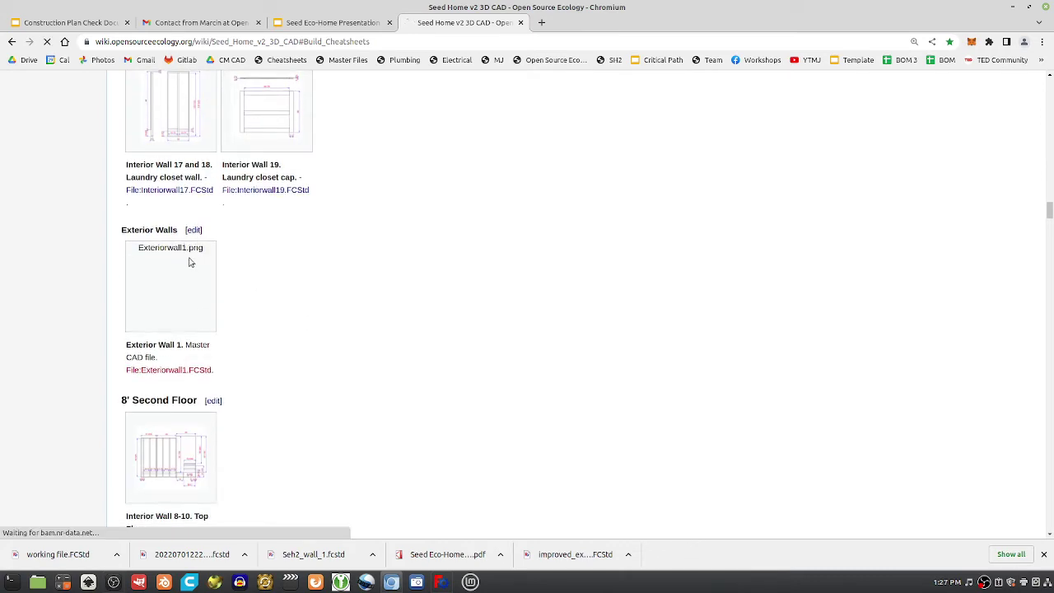
pyautogui.scroll(-3, 190, 347)
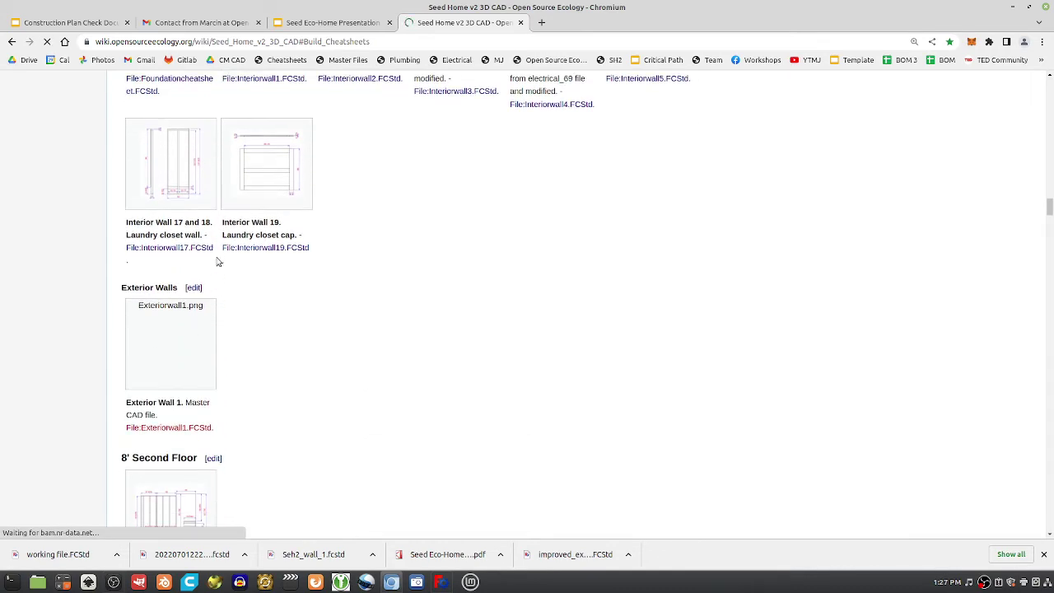
pyautogui.click(10, 41)
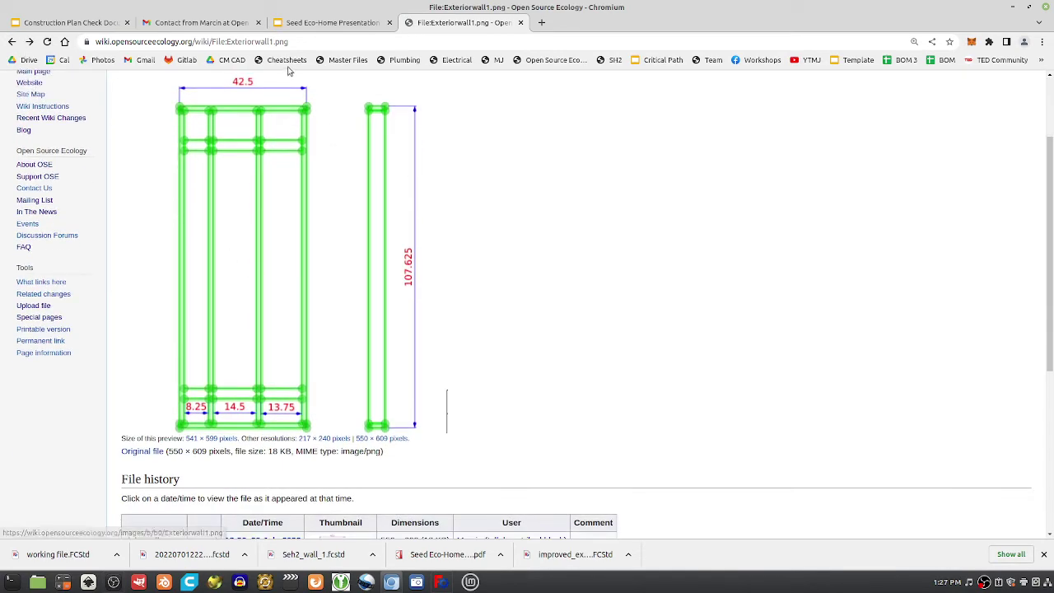
pyautogui.hotkey('alt', 'Left')
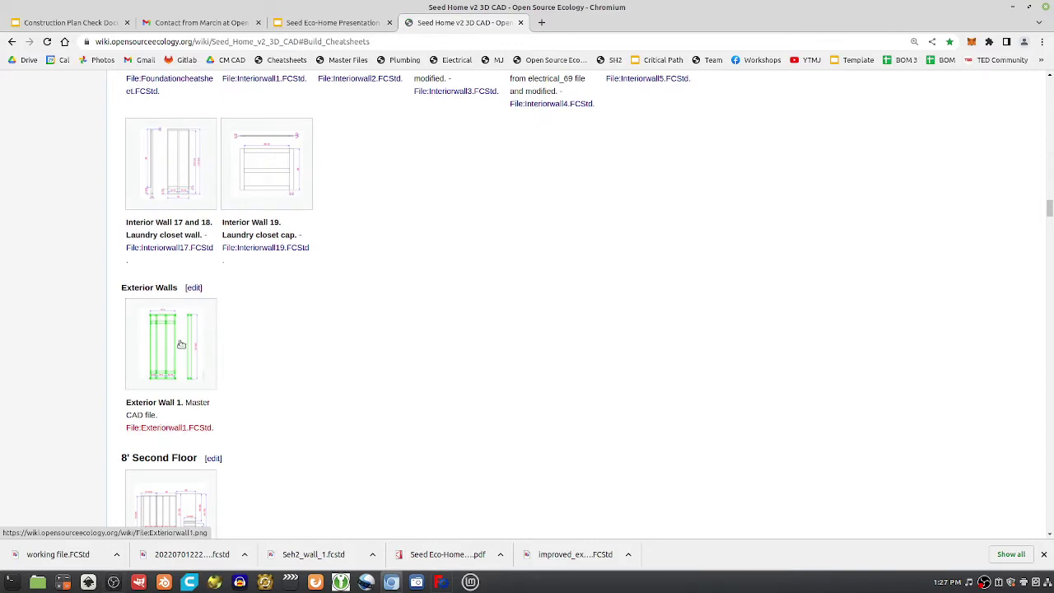
# - Upload Module 1.fcstd as Exteriorwall1.FCStd, saving it despite the similar-name warning
pyautogui.click(168, 428)
pyautogui.click(223, 279)
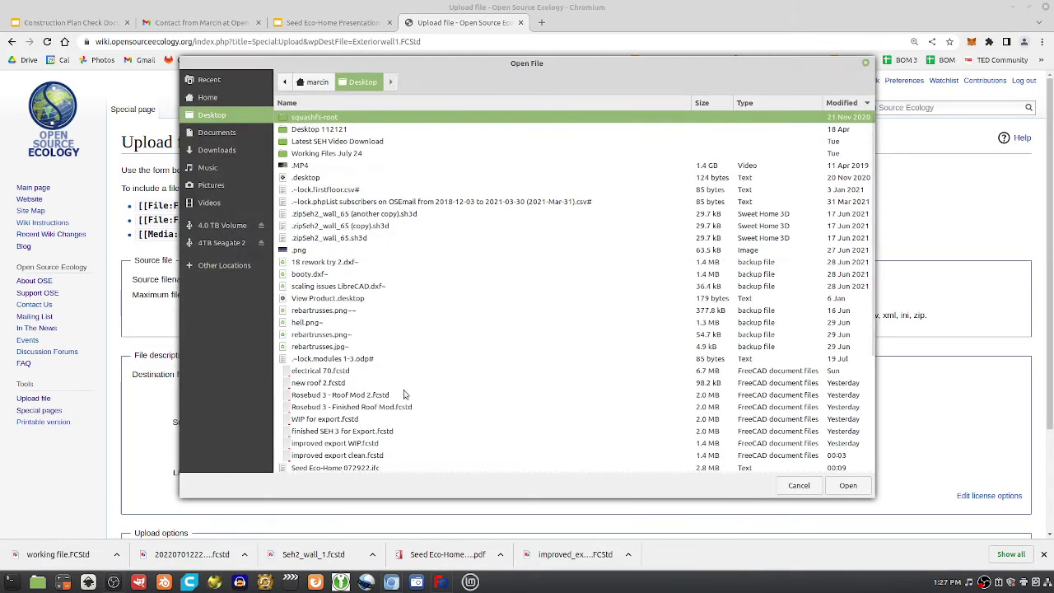
pyautogui.scroll(-5, 405, 406)
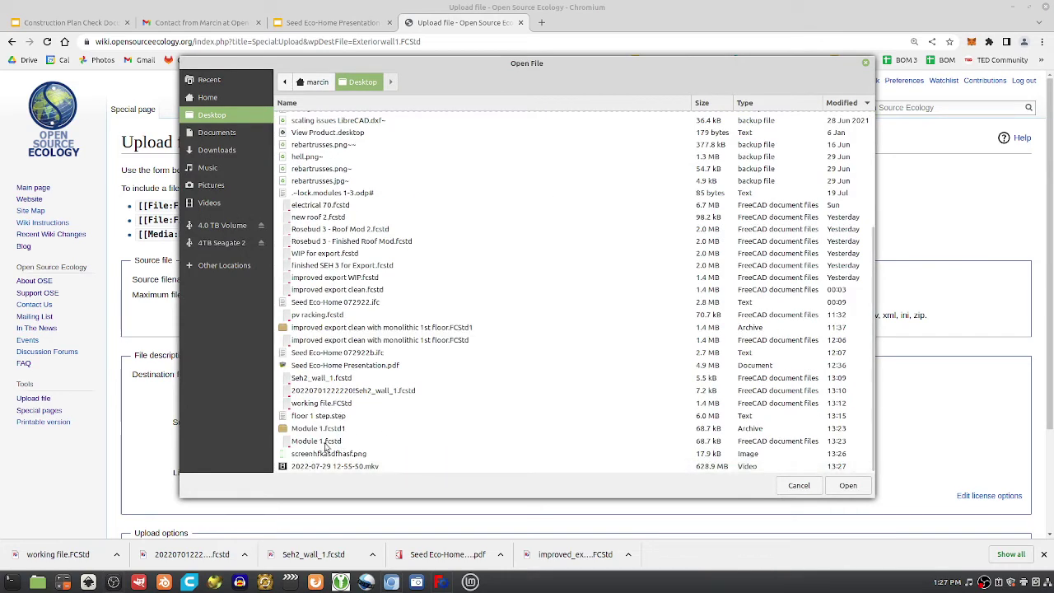
pyautogui.click(326, 442)
pyautogui.doubleClick(326, 442)
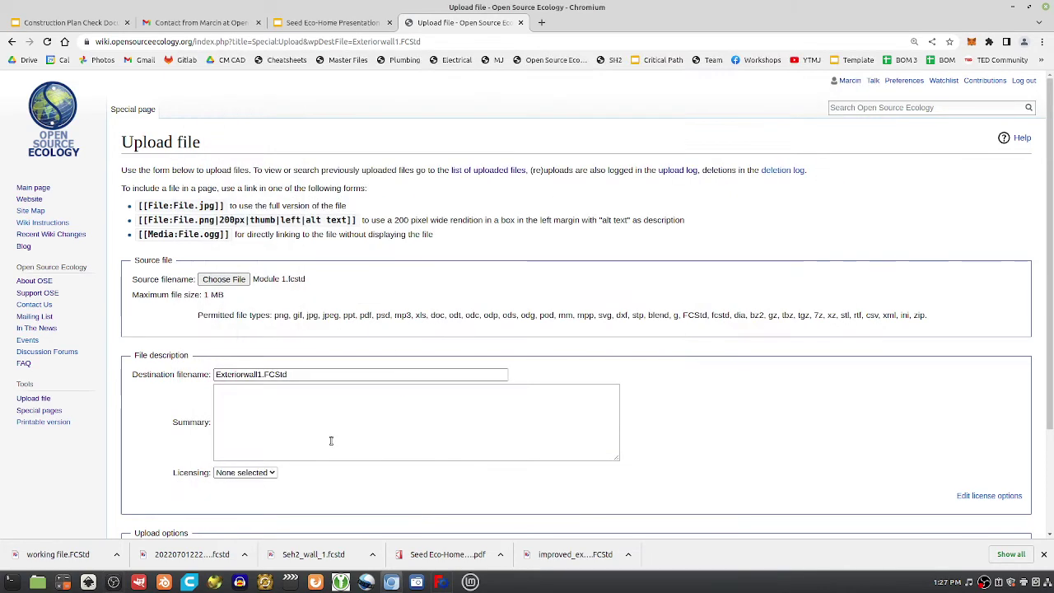
pyautogui.scroll(-3, 314, 409)
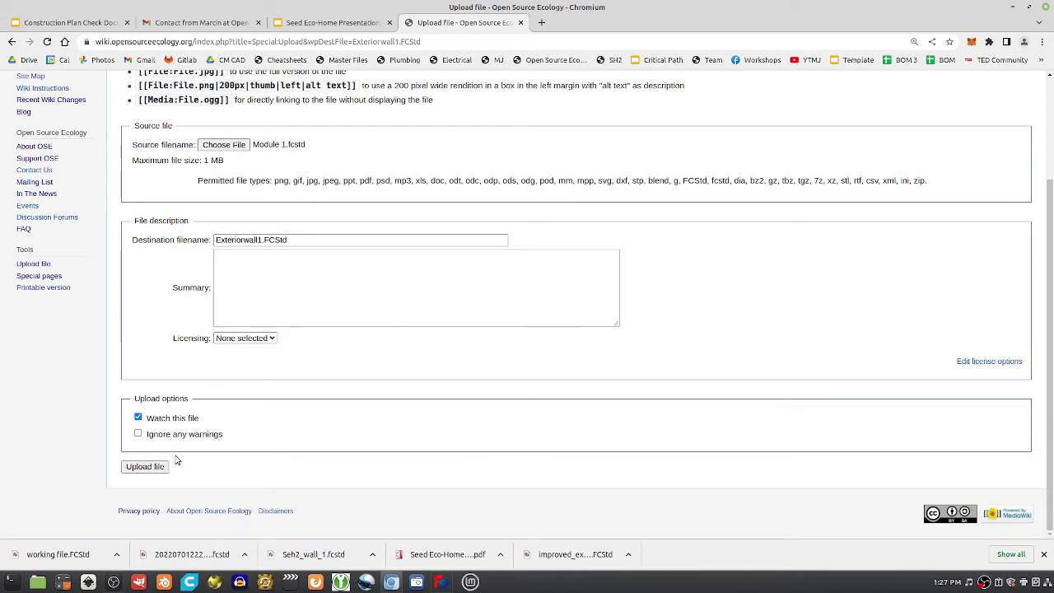
pyautogui.click(141, 465)
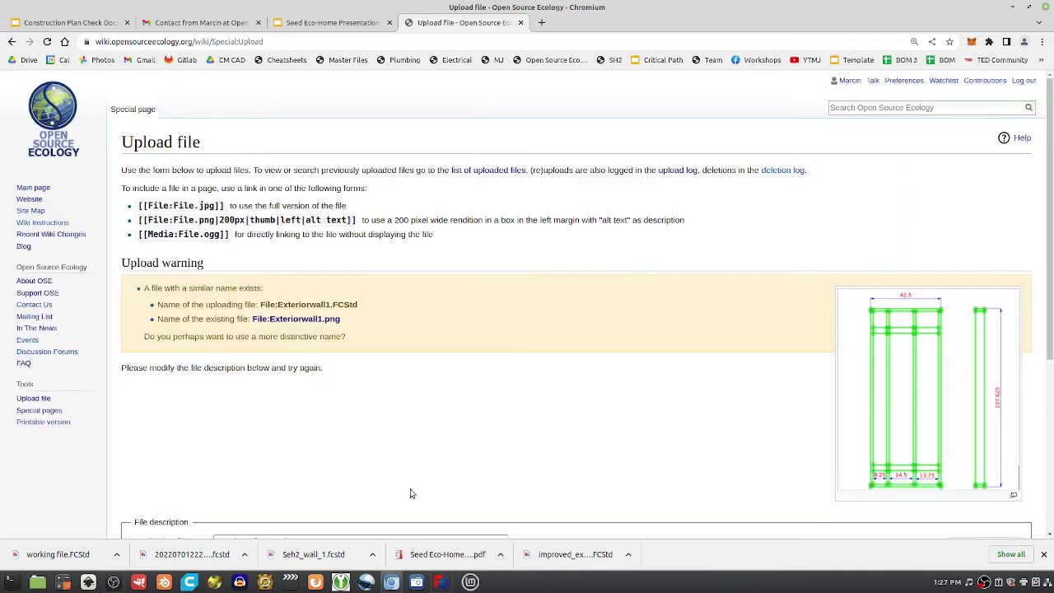
pyautogui.scroll(-3, 407, 390)
pyautogui.scroll(-2, 407, 390)
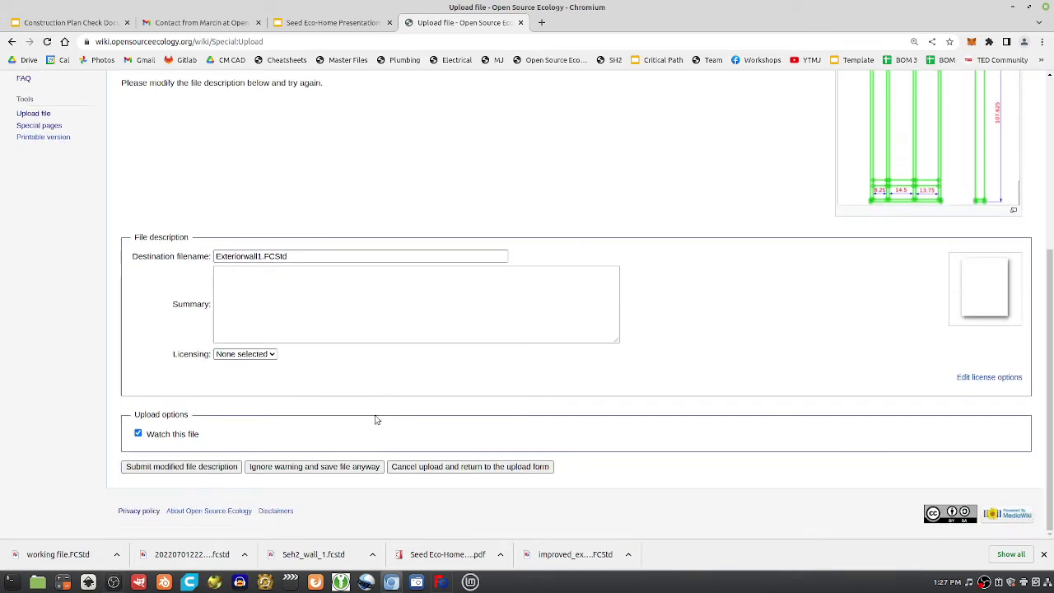
pyautogui.click(337, 465)
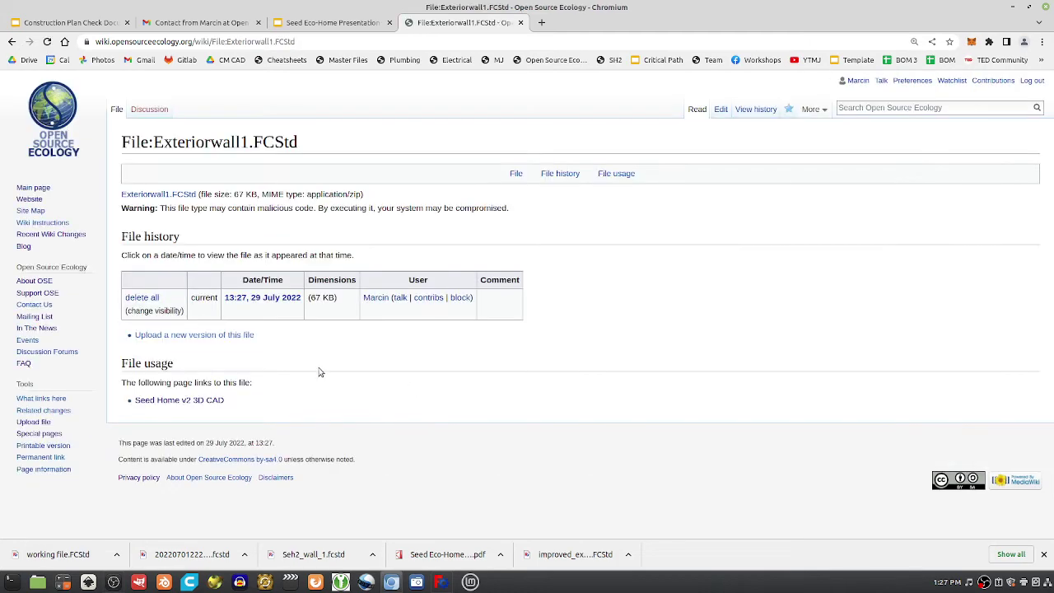
# - Return to Build Cheatsheets, then bring the Module 1 file in FreeCAD back up
pyautogui.click(283, 60)
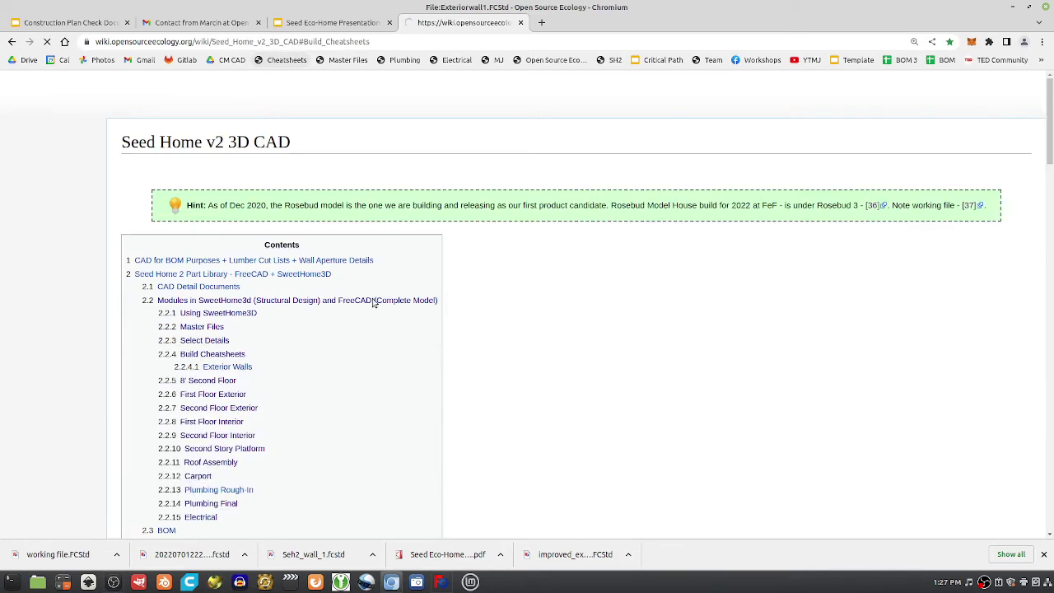
pyautogui.scroll(-3, 261, 362)
pyautogui.scroll(-1, 261, 362)
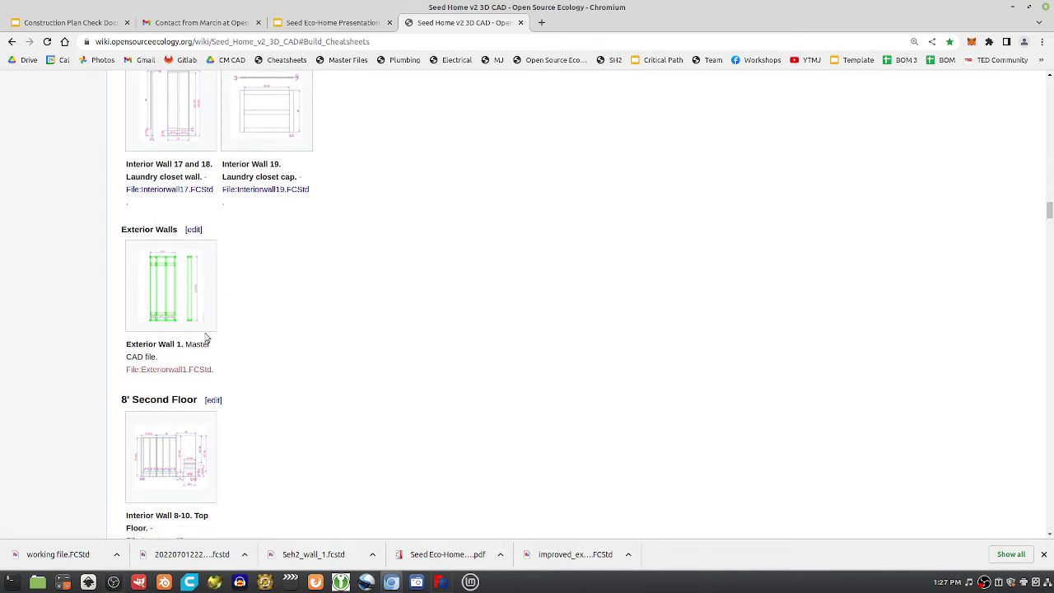
pyautogui.click(576, 553)
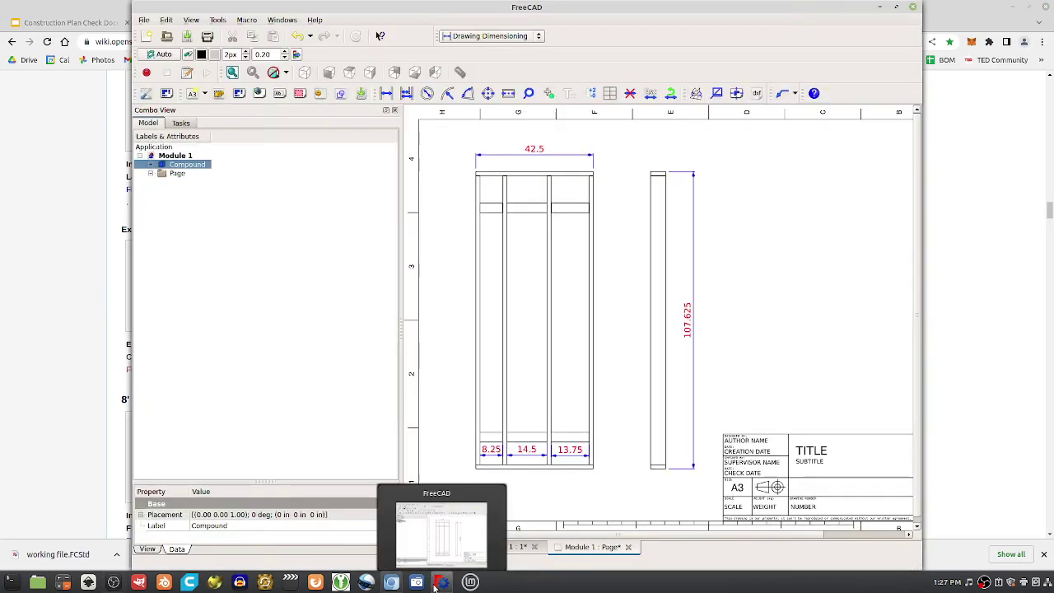
pyautogui.click(518, 547)
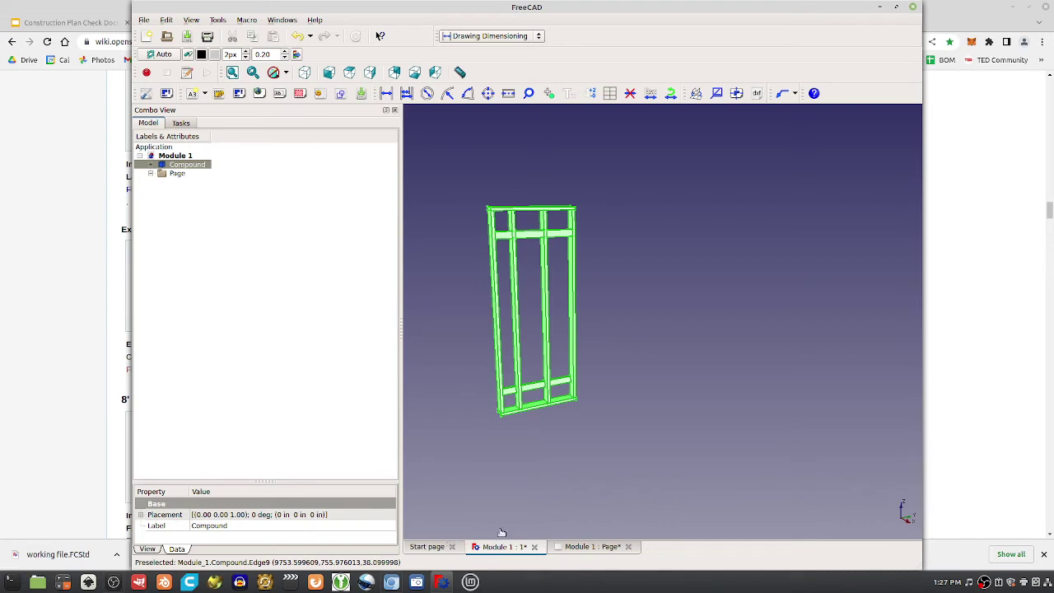
pyautogui.click(581, 547)
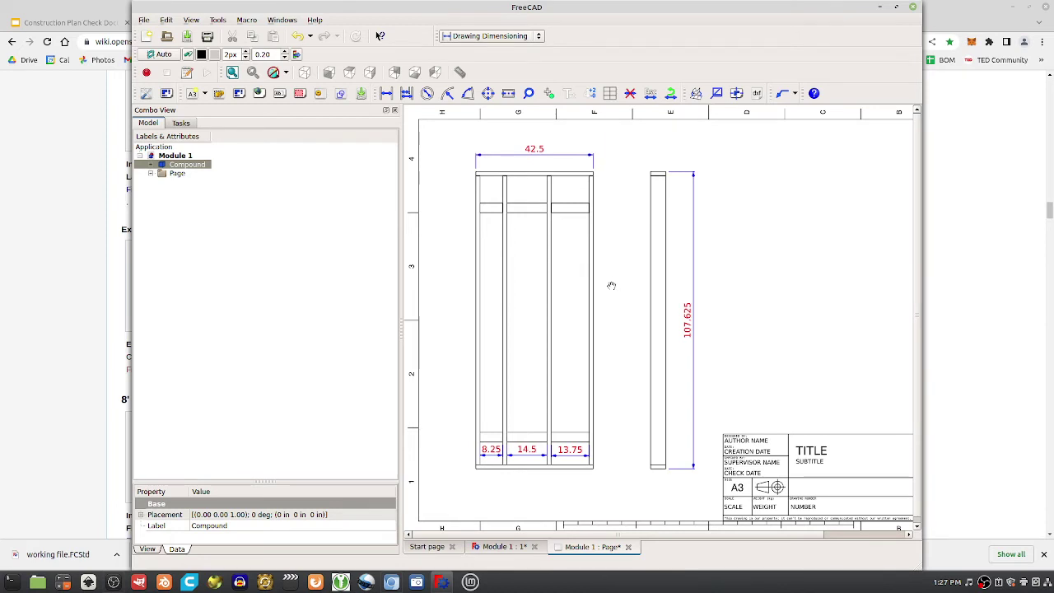
pyautogui.click(509, 546)
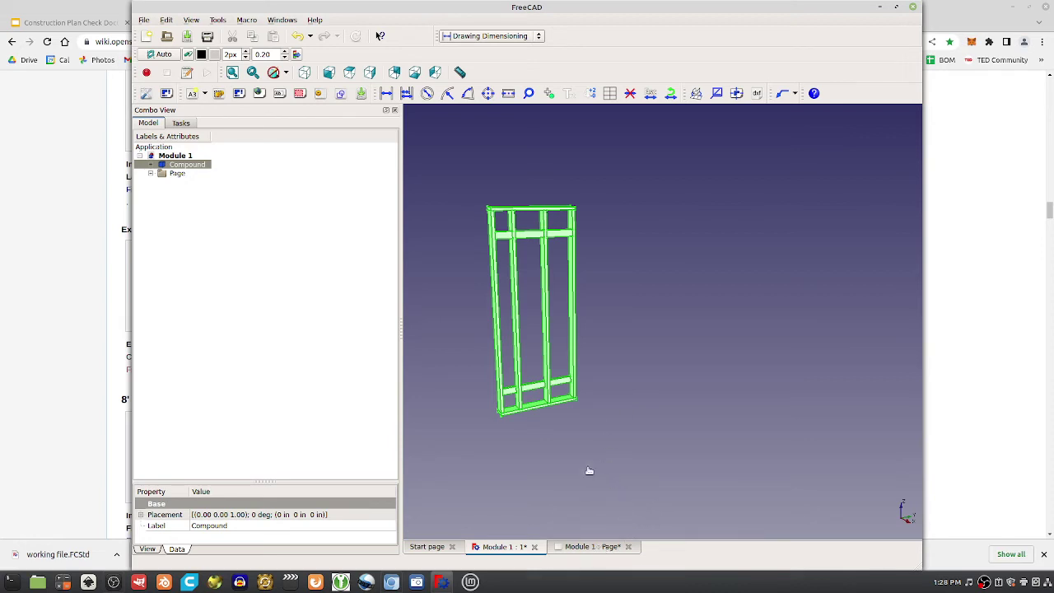
# - Delete the drawing Page and the Compound, leaving the wall pieces loose under Module 1
pyautogui.click(173, 174)
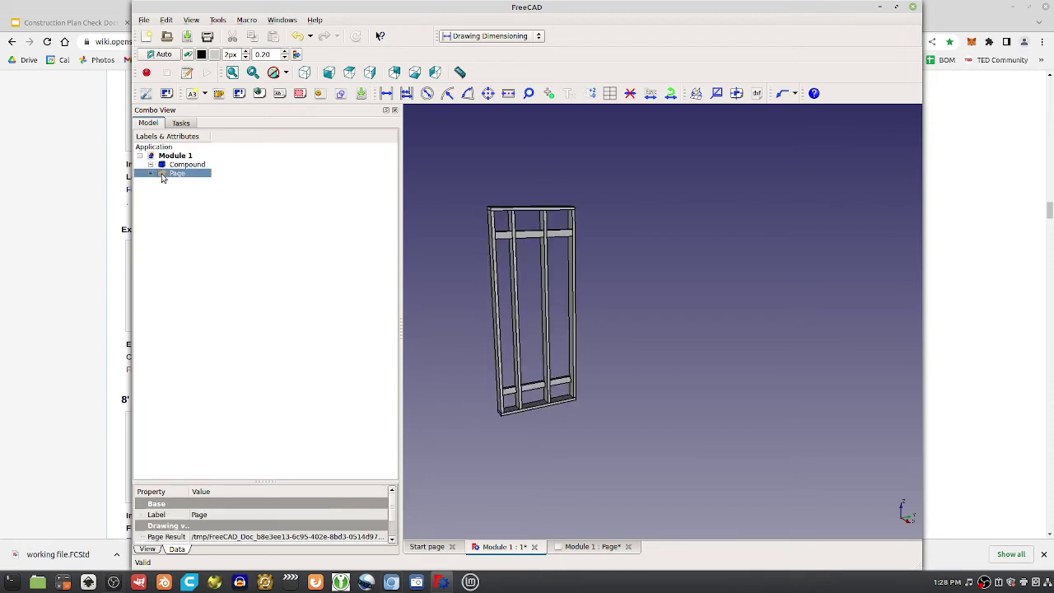
pyautogui.press('Delete')
pyautogui.click(173, 164)
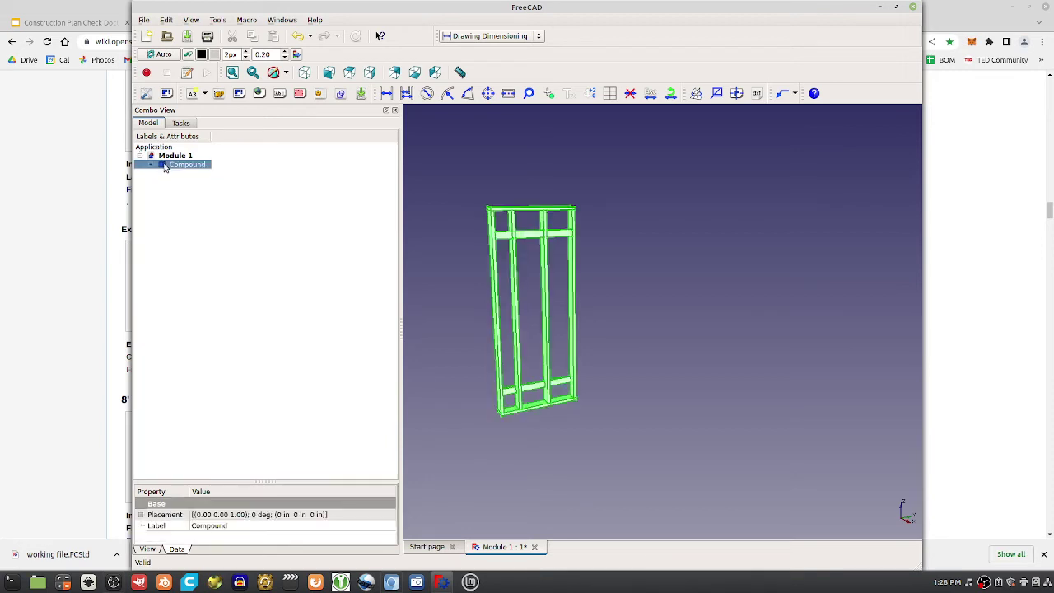
pyautogui.press('Delete')
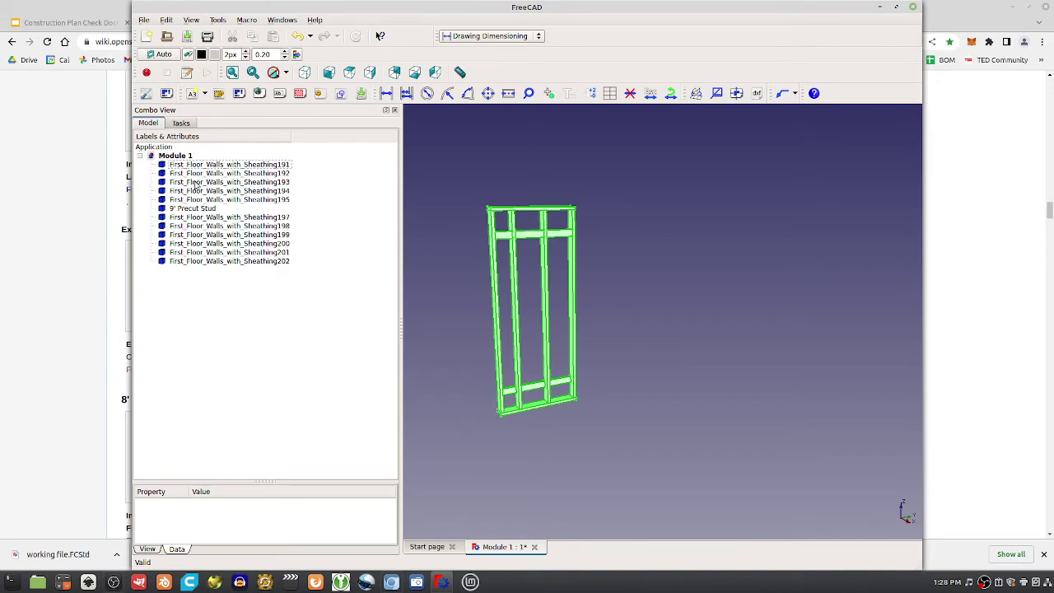
# - Select all twelve wall pieces and combine them with Part > Make compound
pyautogui.click(198, 165)
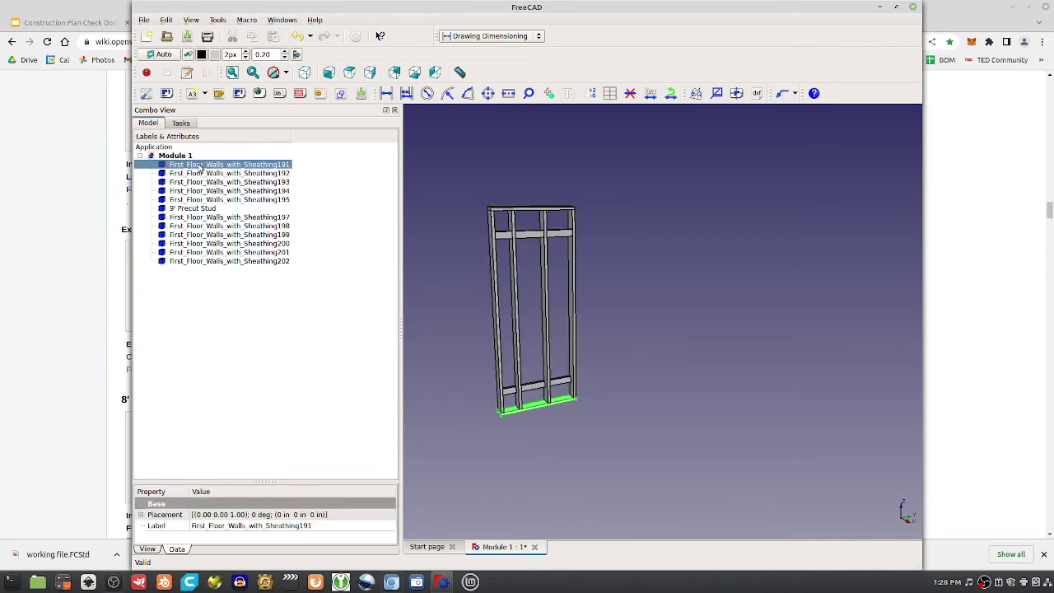
pyautogui.keyDown('shift'); pyautogui.click(177, 262); pyautogui.keyUp('shift')
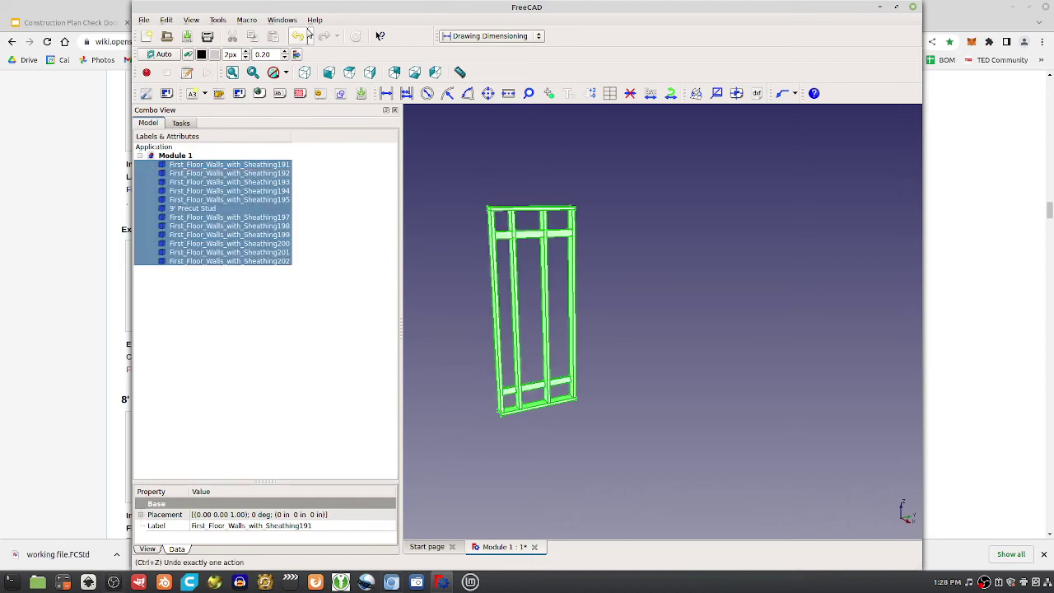
pyautogui.click(459, 39)
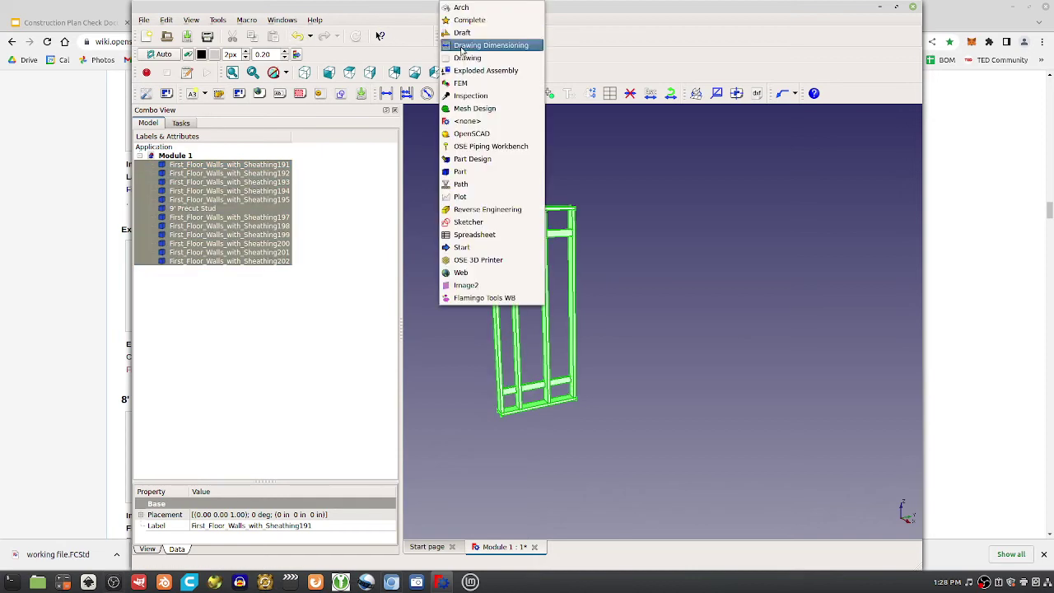
pyautogui.click(469, 171)
pyautogui.click(272, 21)
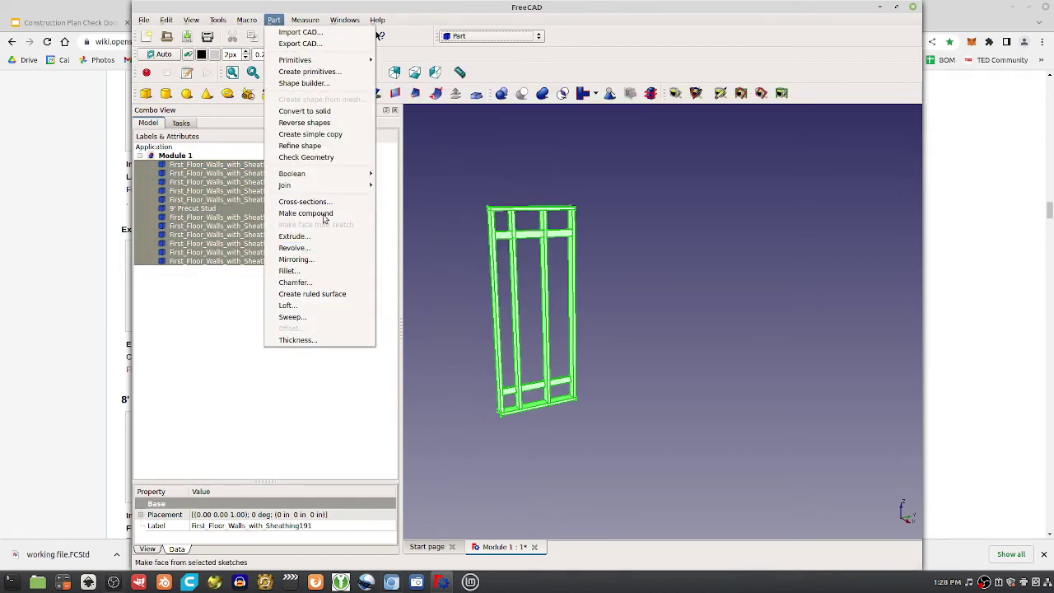
pyautogui.click(326, 213)
# - Expand the new Compound to inspect its pieces, including stud First_Floor_Walls_with_Sheathing197
pyautogui.click(164, 167)
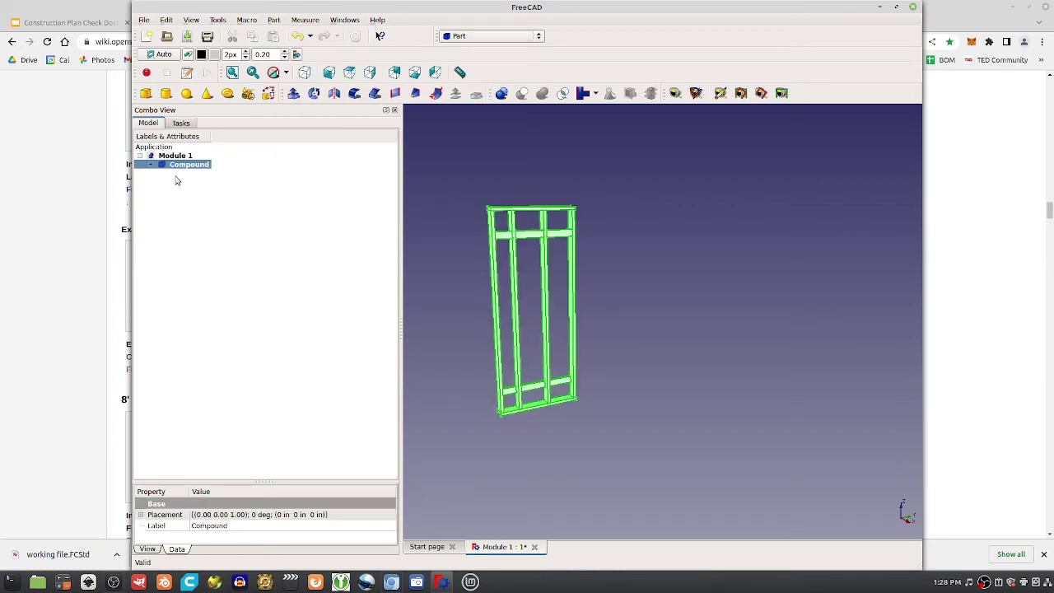
pyautogui.click(150, 164)
pyautogui.click(202, 226)
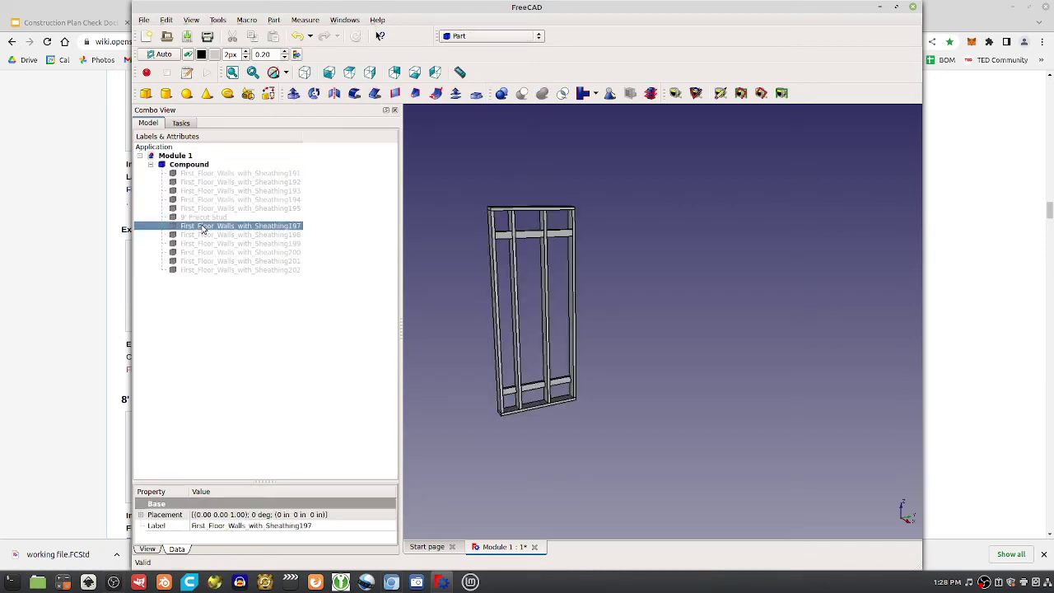
pyautogui.click(150, 165)
pyautogui.click(177, 167)
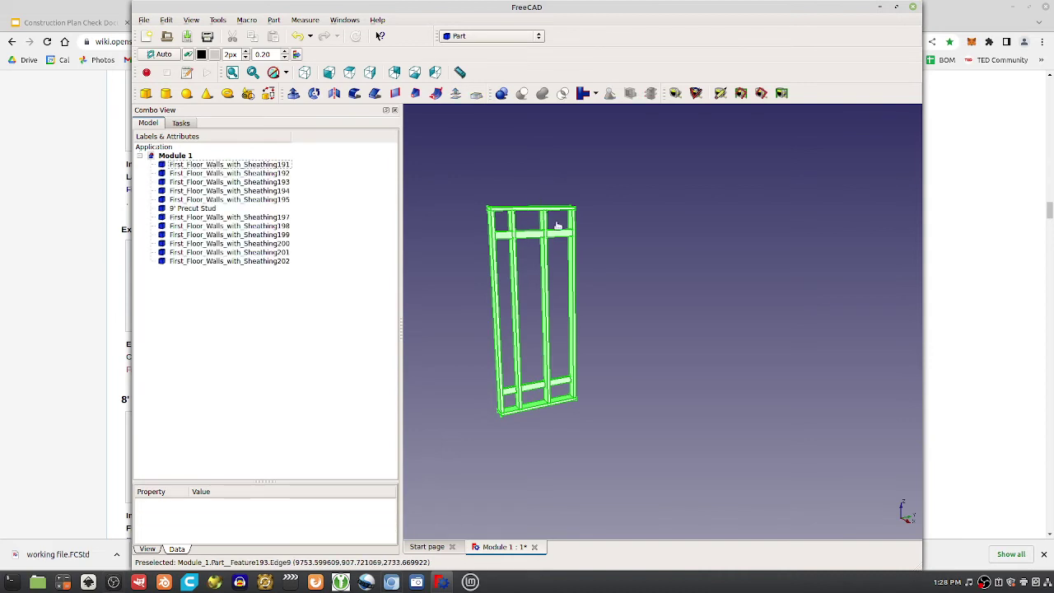
# - Select individual wall pieces in turn: Sheathing200, 191, 202, 199 and stud 197
pyautogui.click(247, 243)
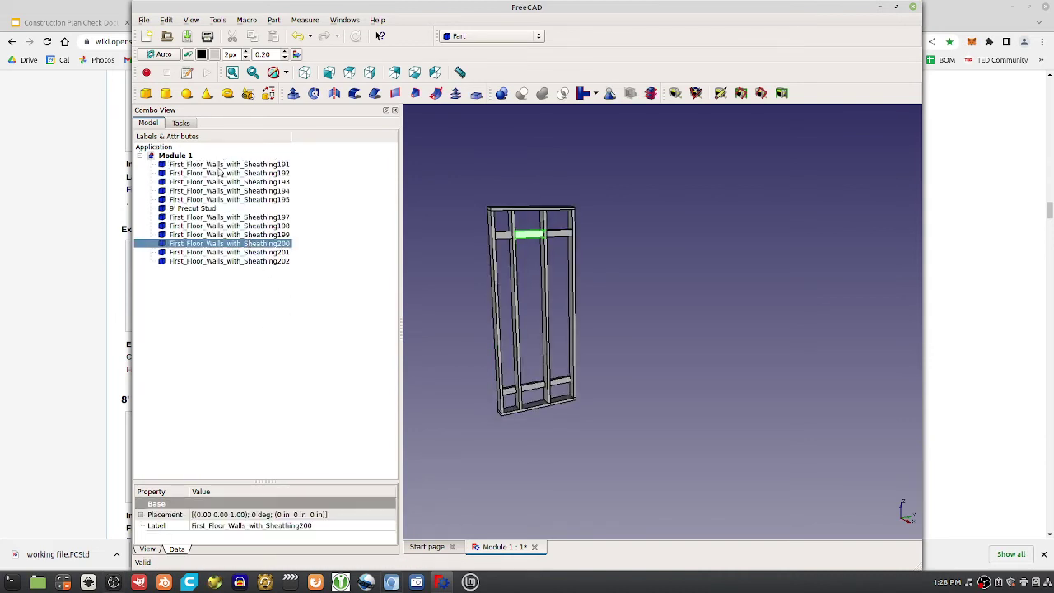
pyautogui.click(220, 165)
pyautogui.click(209, 262)
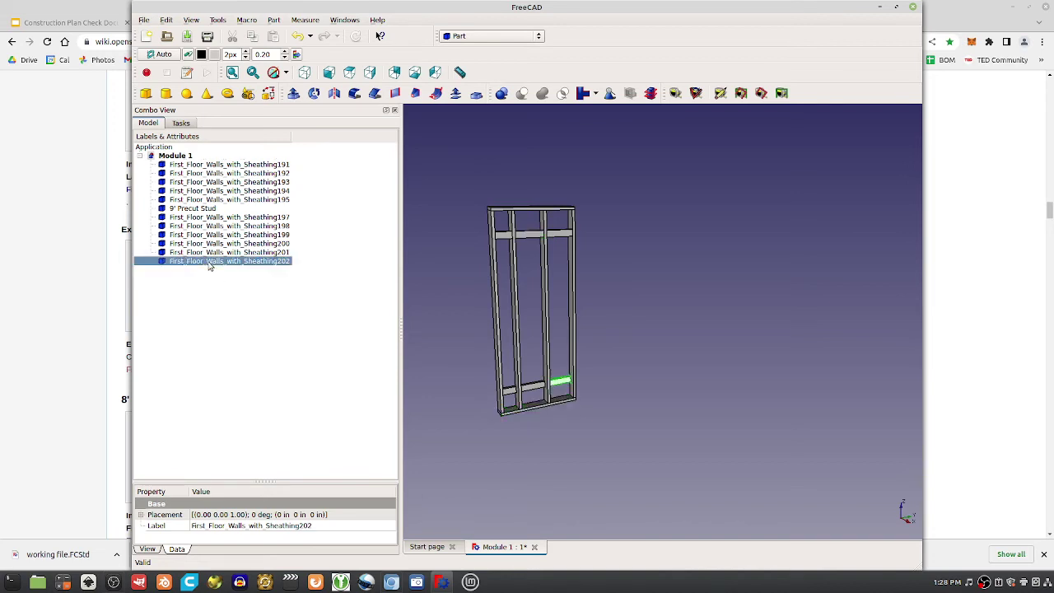
pyautogui.keyDown('shift'); pyautogui.click(200, 166); pyautogui.keyUp('shift')
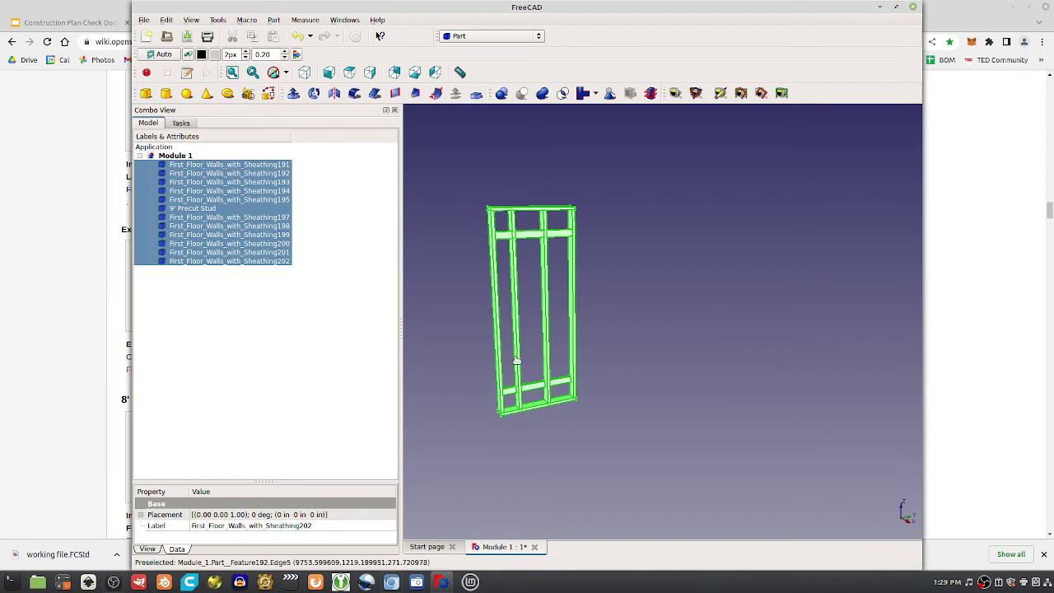
pyautogui.click(502, 236)
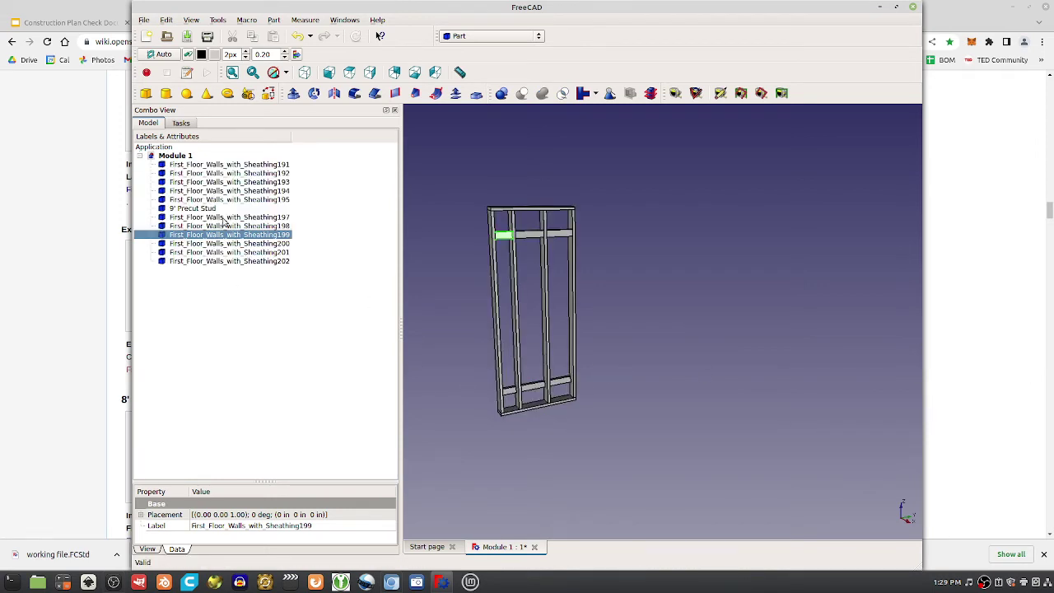
pyautogui.click(223, 217)
# - In the Exterior Walls section editor, replace caption 'Master CAD file' with 'Build cheatsheet' and submit
pyautogui.moveTo(855, 416); pyautogui.dragTo(885, 411, button='middle')
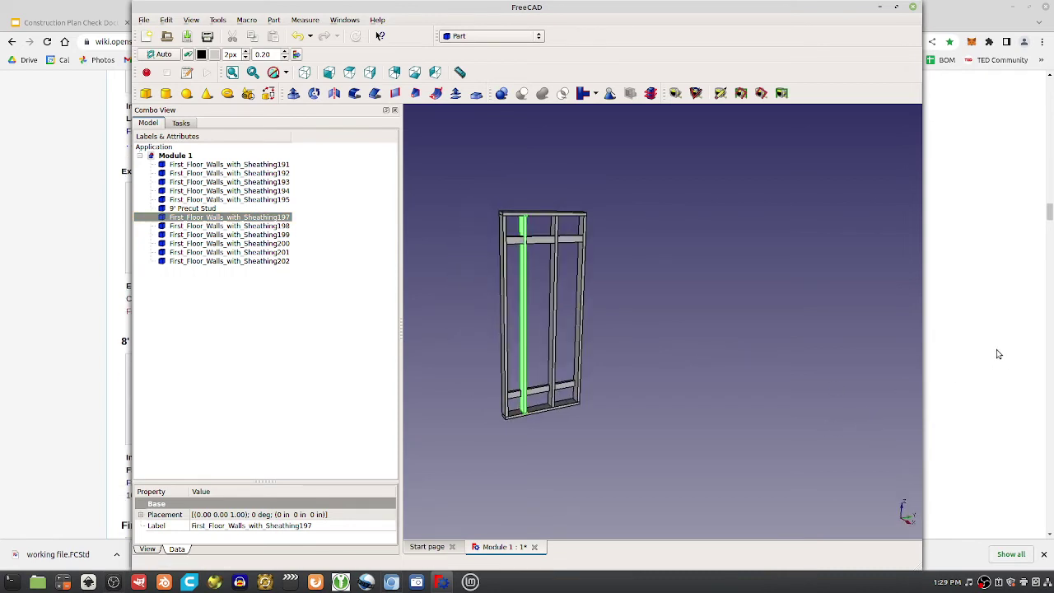
pyautogui.rightClick(997, 353)
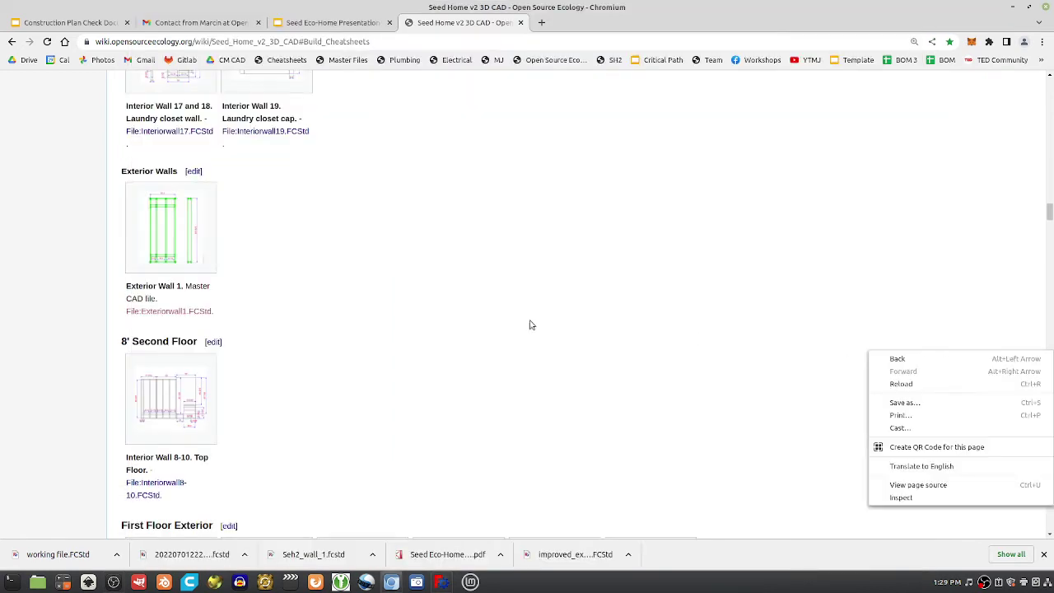
pyautogui.click(130, 173)
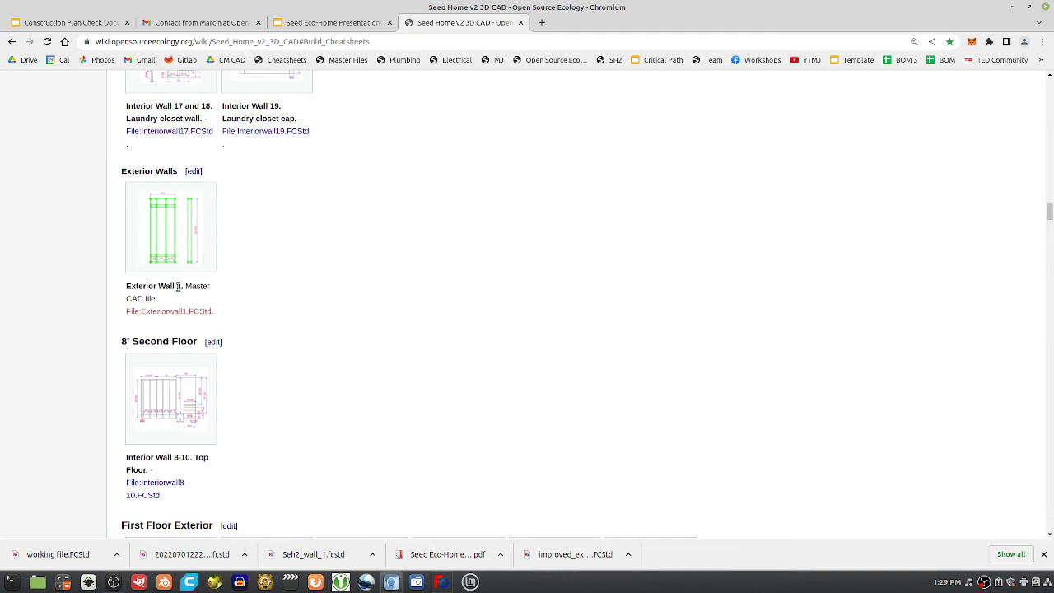
pyautogui.click(194, 172)
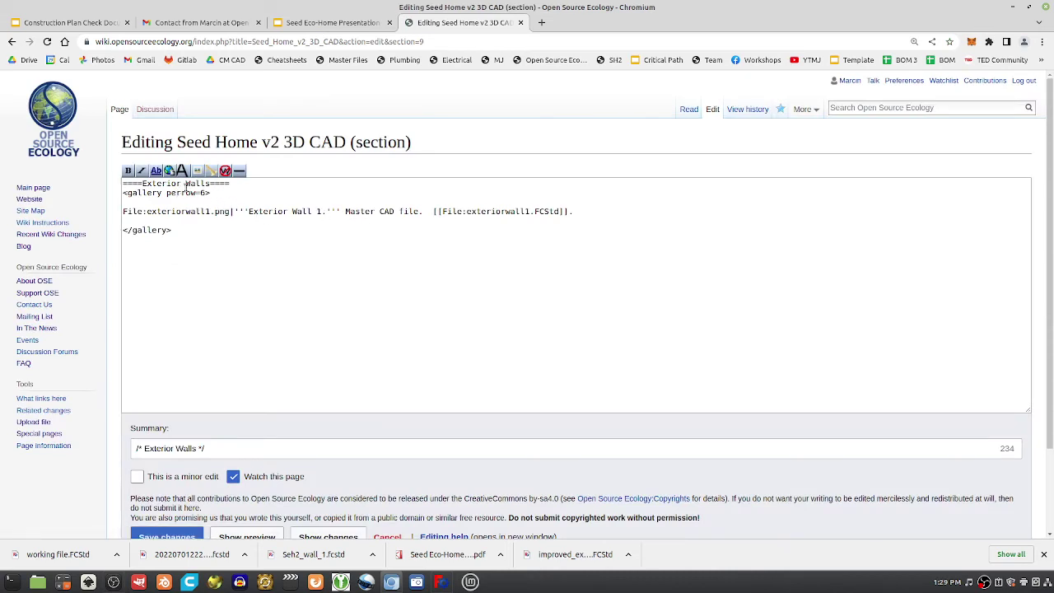
pyautogui.moveTo(419, 213); pyautogui.dragTo(347, 212)
pyautogui.write('Build')
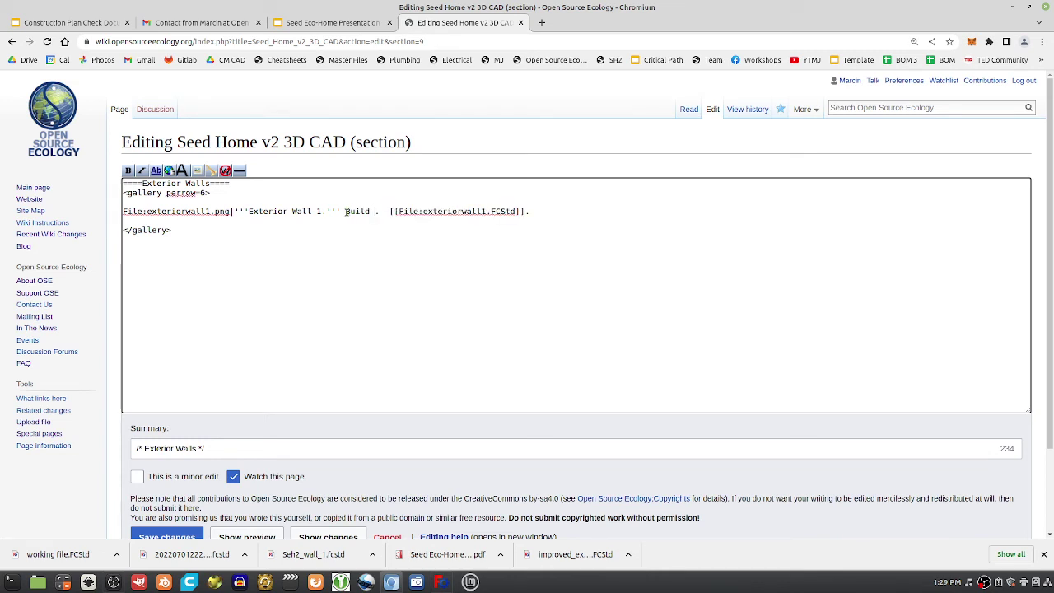
pyautogui.write(' cheatshee')
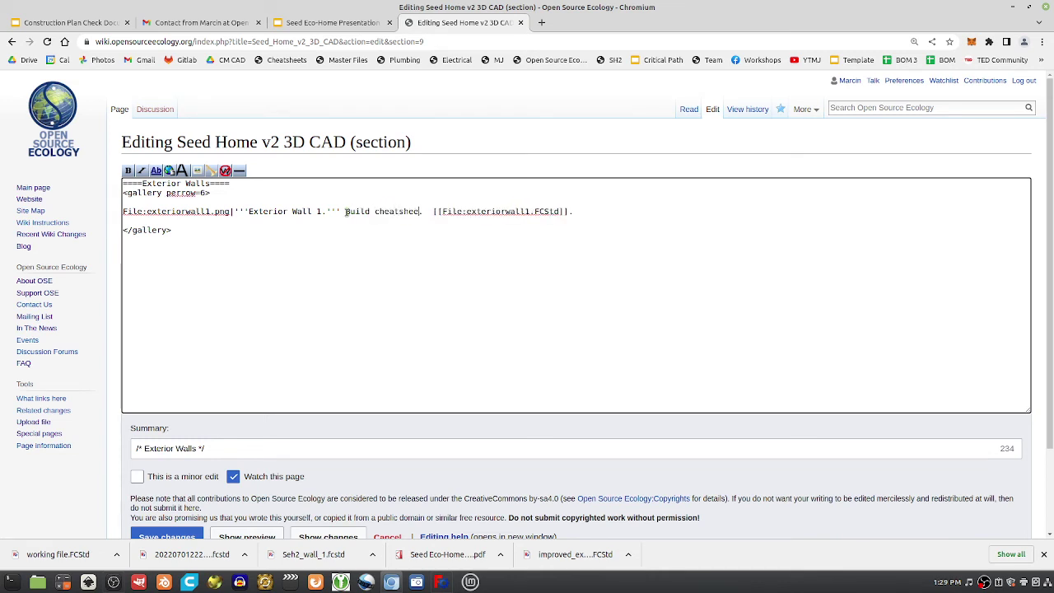
pyautogui.write('t')
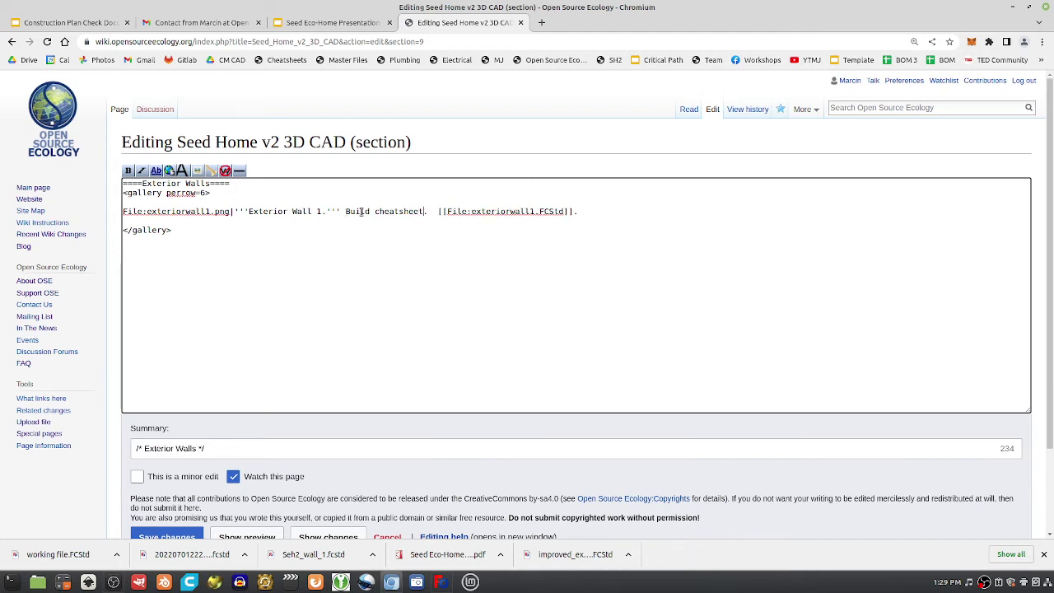
pyautogui.scroll(-3, 213, 204)
pyautogui.hotkey('alt', 'shift', 's')
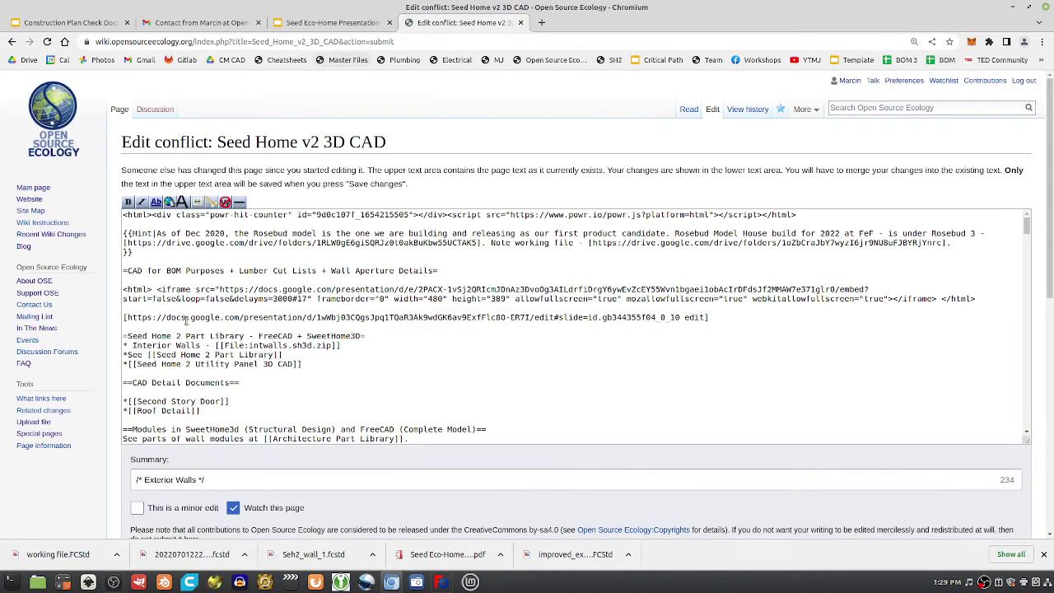
# - Save the page from the edit-conflict screen, then scroll down to the Exterior Walls gallery
pyautogui.scroll(-3, 164, 402)
pyautogui.scroll(-2, 164, 403)
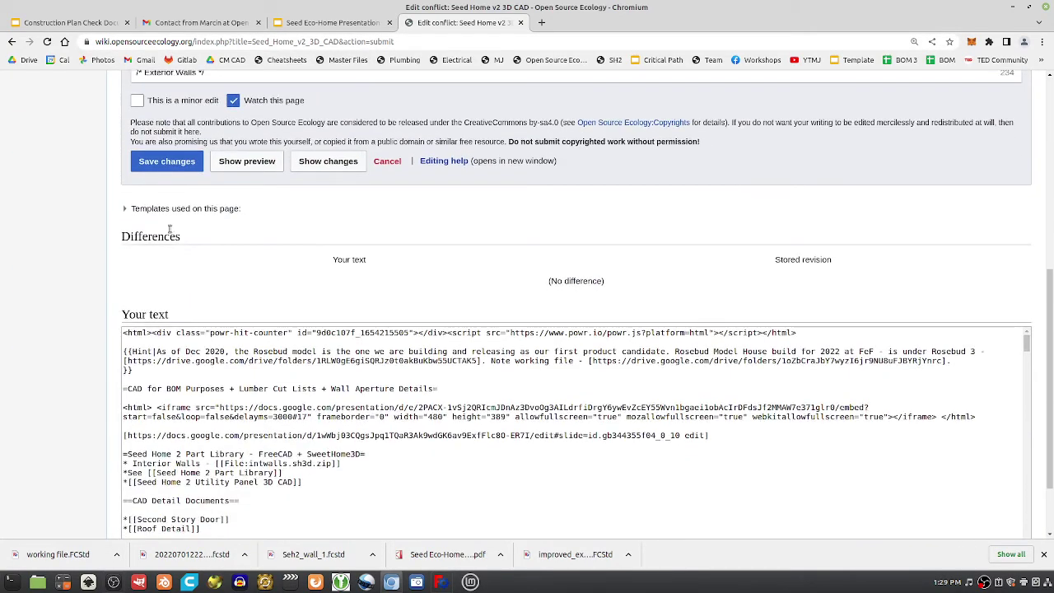
pyautogui.click(162, 164)
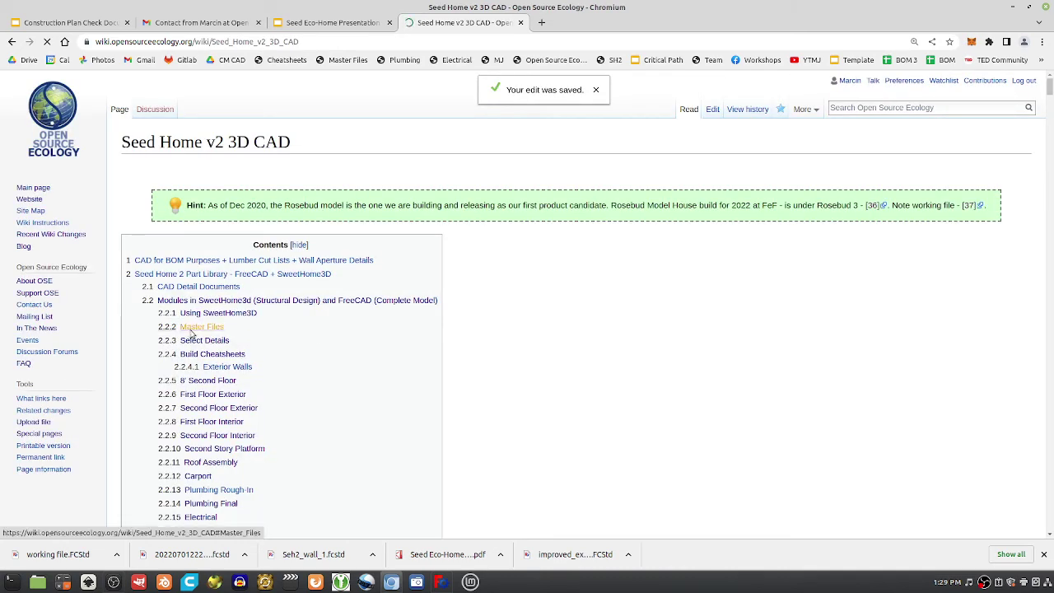
pyautogui.click(191, 331)
pyautogui.moveTo(167, 319); pyautogui.dragTo(153, 349)
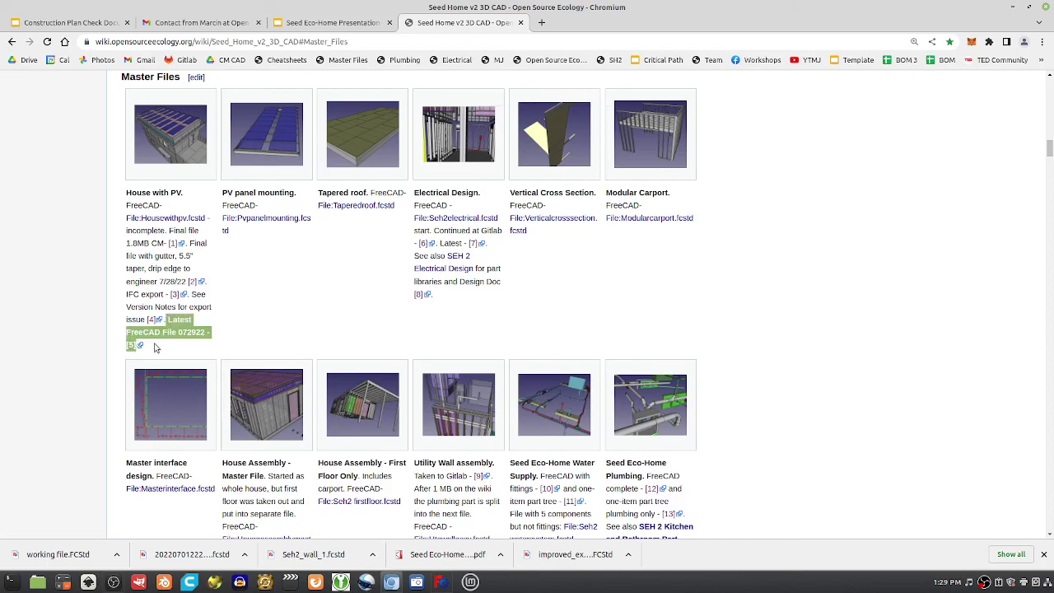
pyautogui.scroll(-12, 348, 308)
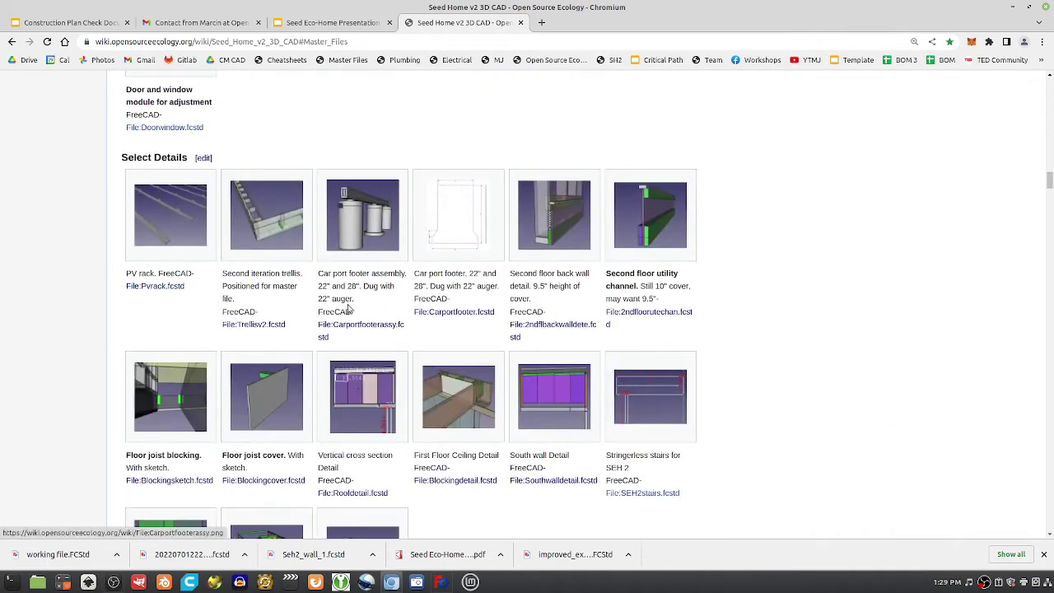
pyautogui.scroll(-11, 348, 308)
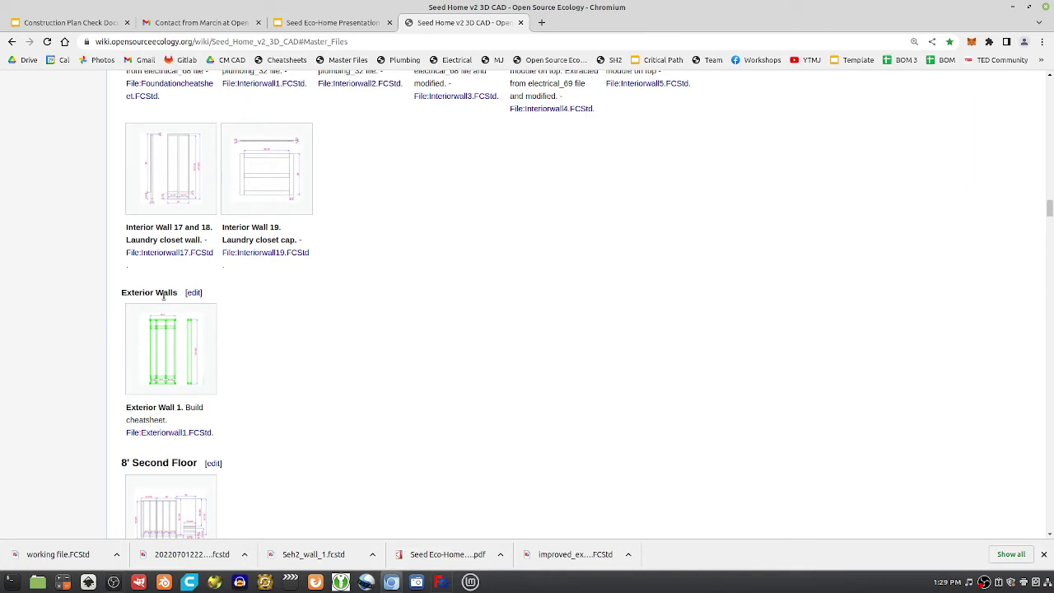
# - Duplicate the Exterior Wall 1 line as Exterior Wall 2, pointing to Exteriorwall2.png and Exteriorwall2.FCStd, and save
pyautogui.click(194, 292)
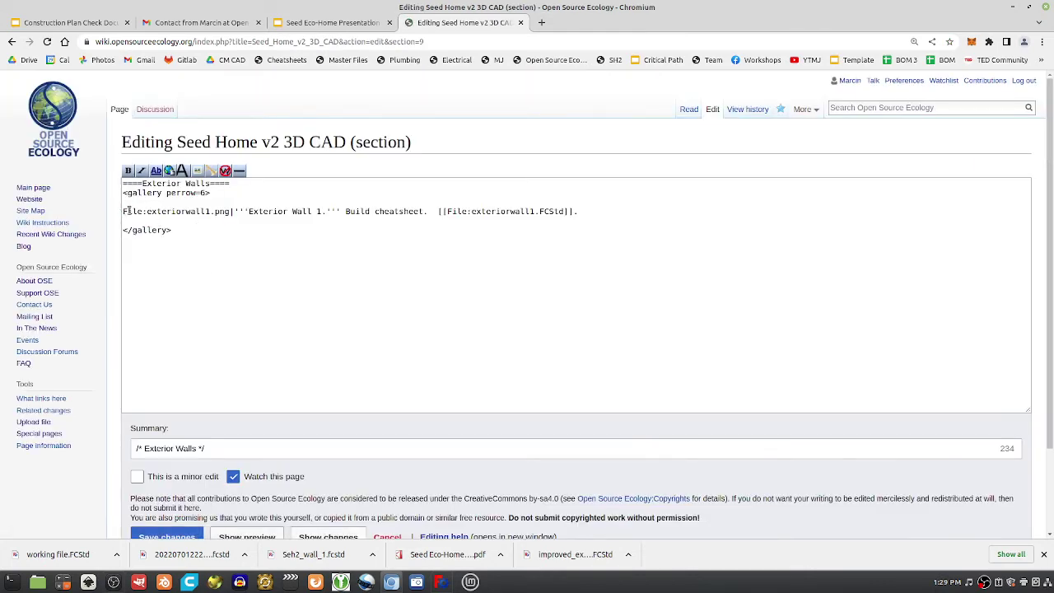
pyautogui.tripleClick(122, 212)
pyautogui.hotkey('ctrl', 'c')
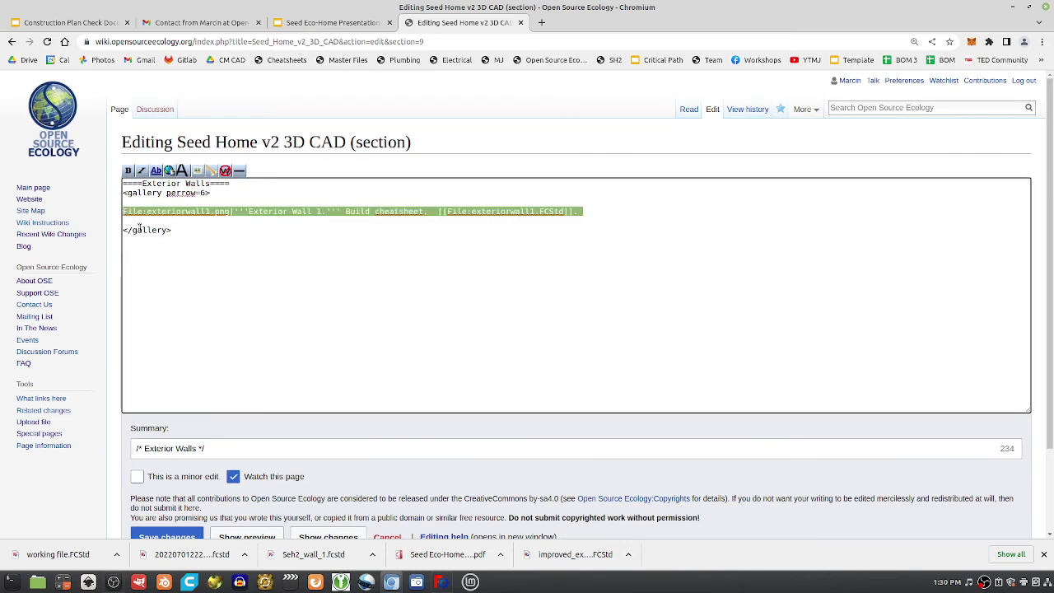
pyautogui.click(140, 222)
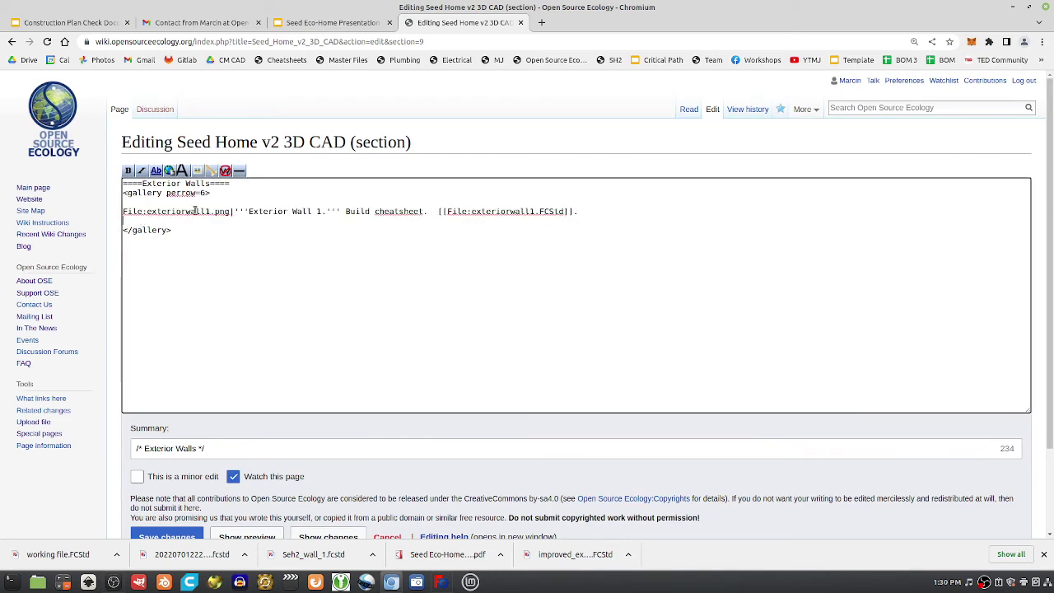
pyautogui.press('Return')
pyautogui.hotkey('ctrl', 'v')
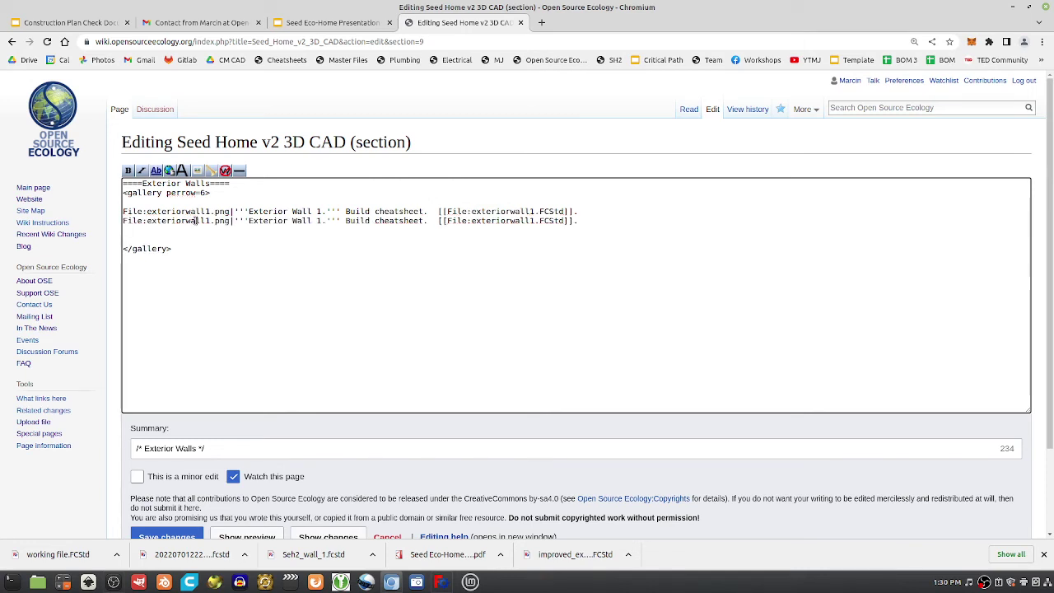
pyautogui.click(210, 221)
pyautogui.press('BackSpace')
pyautogui.write('2')
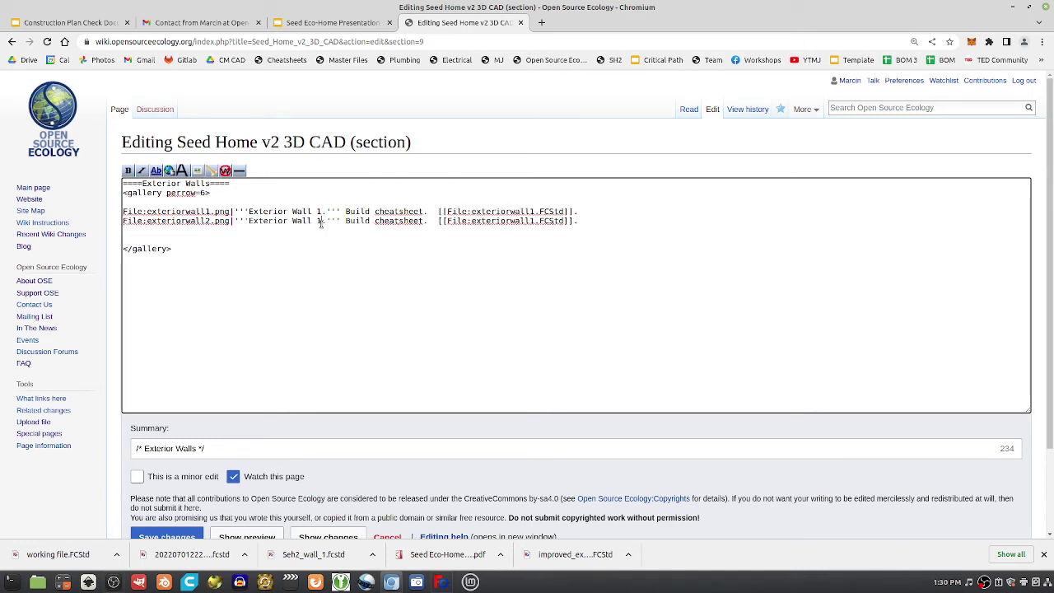
pyautogui.write('2')
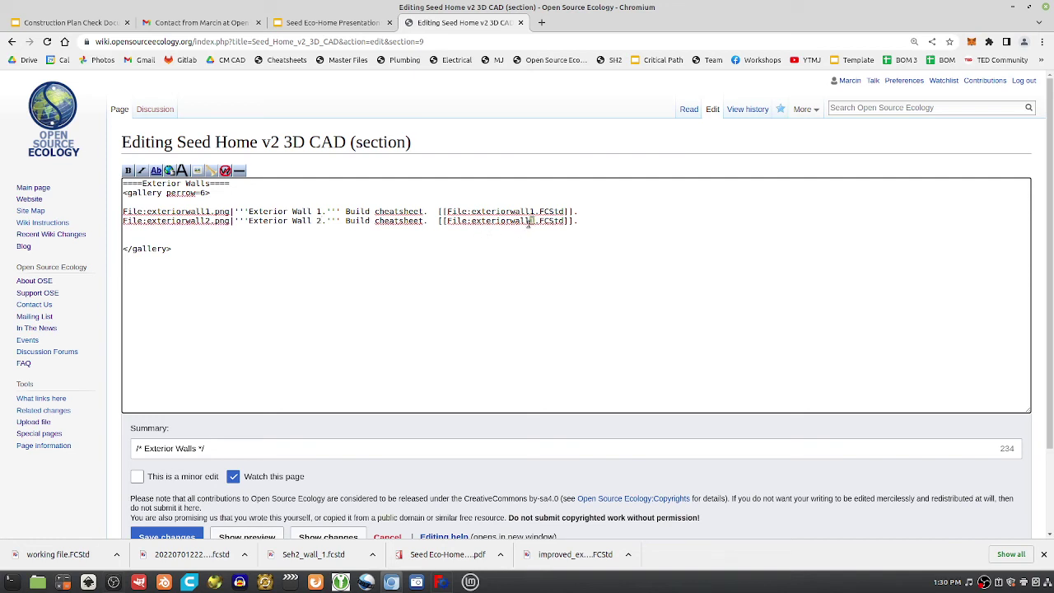
pyautogui.press('BackSpace')
pyautogui.write('2')
pyautogui.click(151, 532)
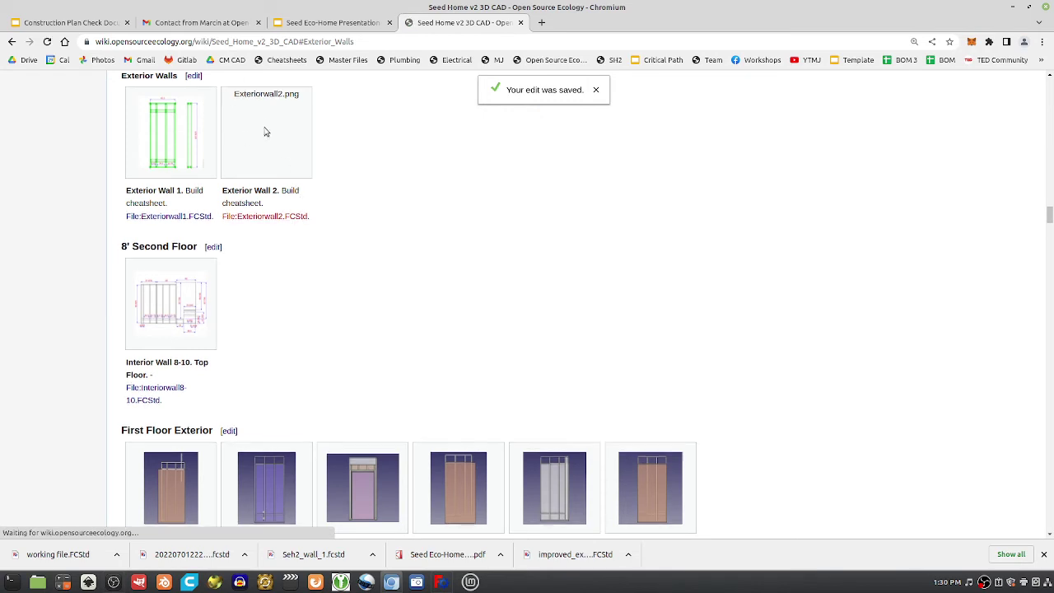
# - Delete the {{check}} line after Wall Module 2 in the First Floor Exterior section
pyautogui.scroll(2, 313, 247)
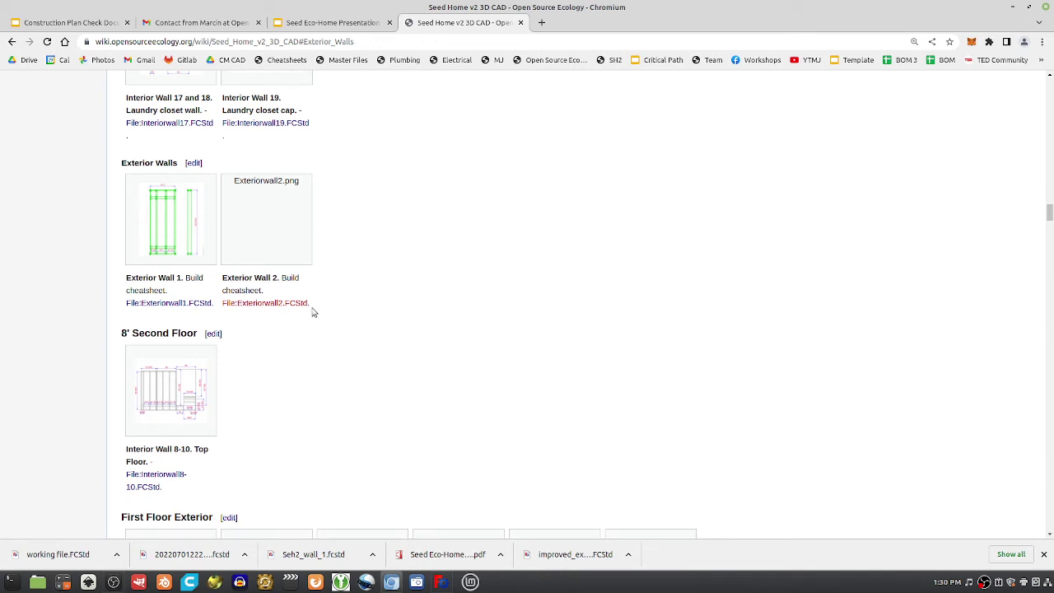
pyautogui.scroll(1, 202, 247)
pyautogui.scroll(-7, 203, 308)
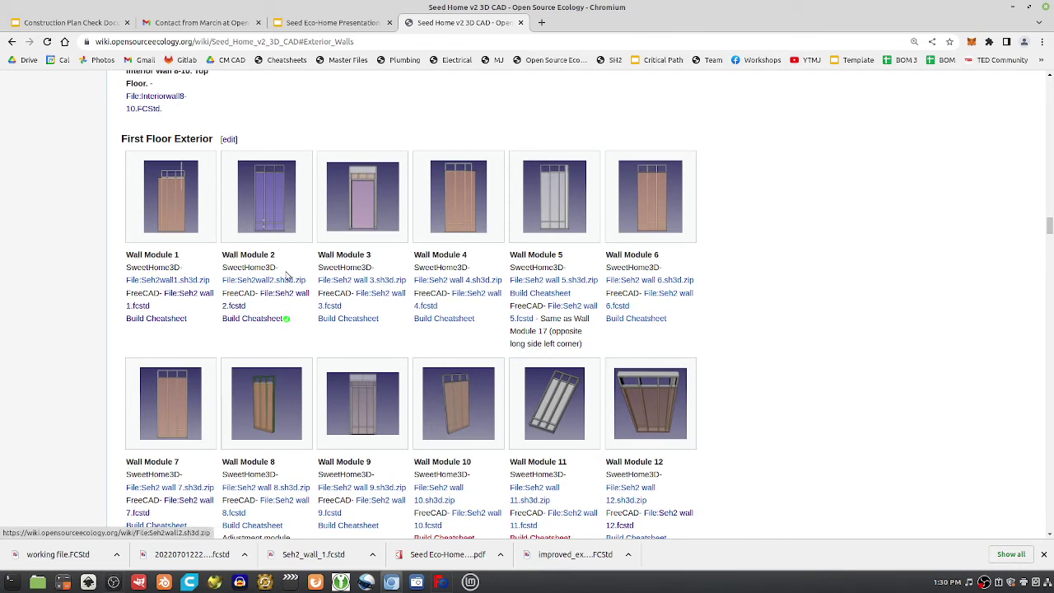
pyautogui.click(229, 140)
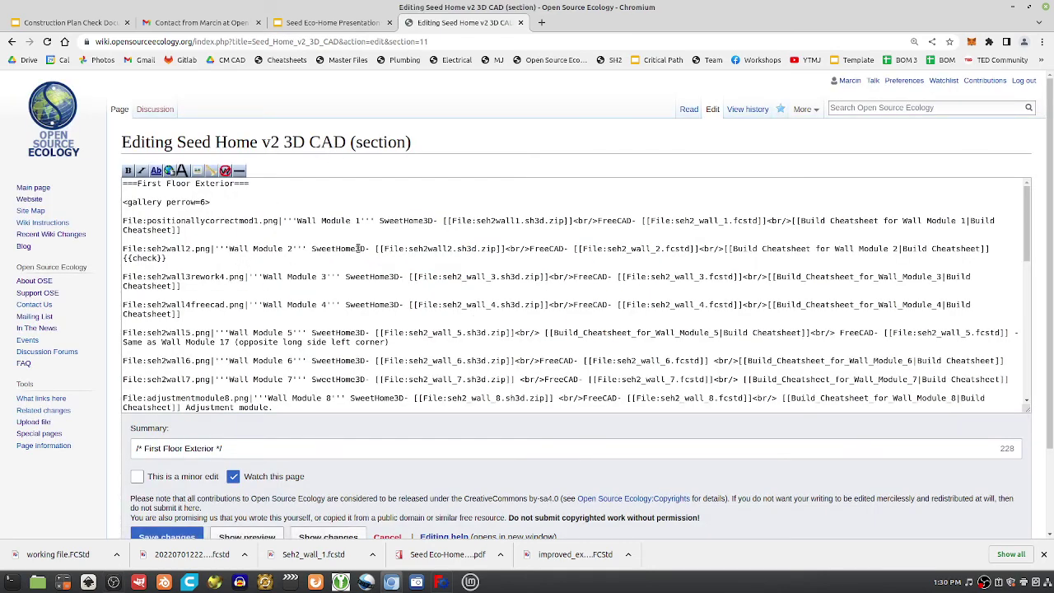
pyautogui.moveTo(168, 259); pyautogui.dragTo(122, 264)
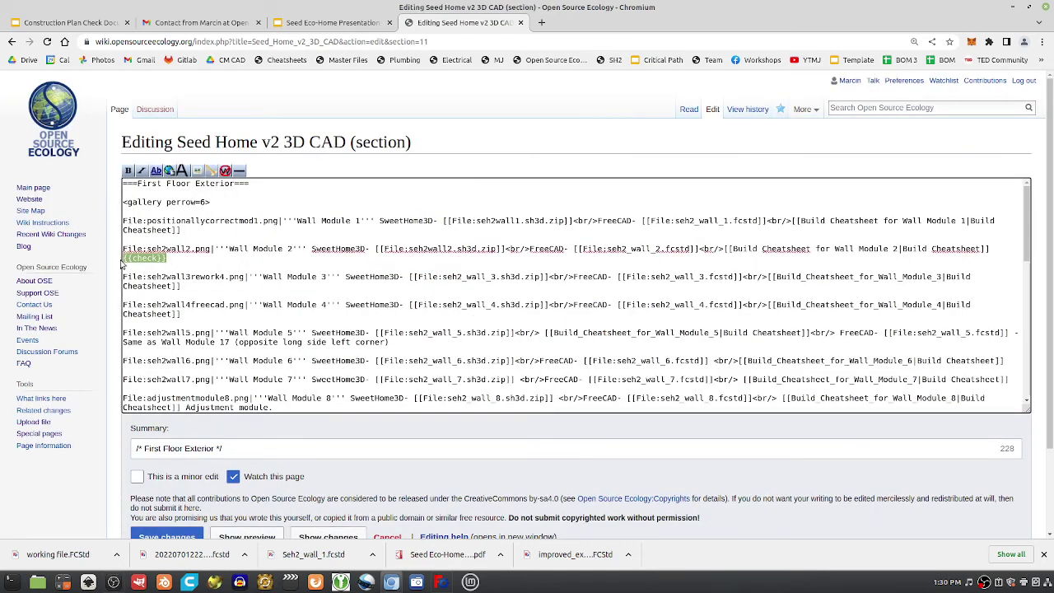
pyautogui.press('BackSpace')
pyautogui.press('BackSpace')
pyautogui.scroll(-3, 218, 304)
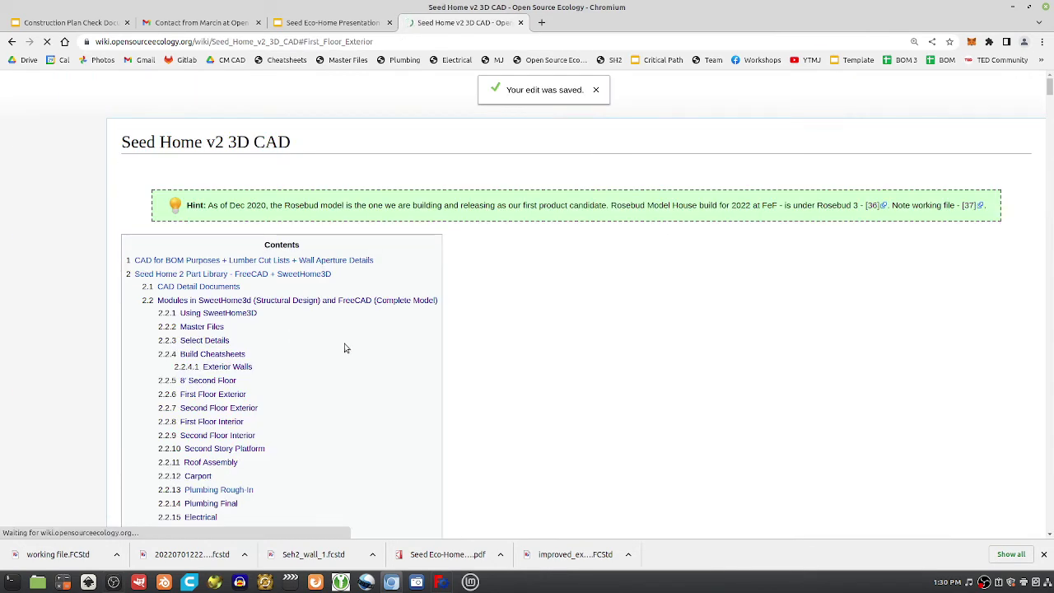
# - Scroll from Master Files through the Build Cheatsheets and wall galleries, then return to FreeCAD
pyautogui.click(202, 328)
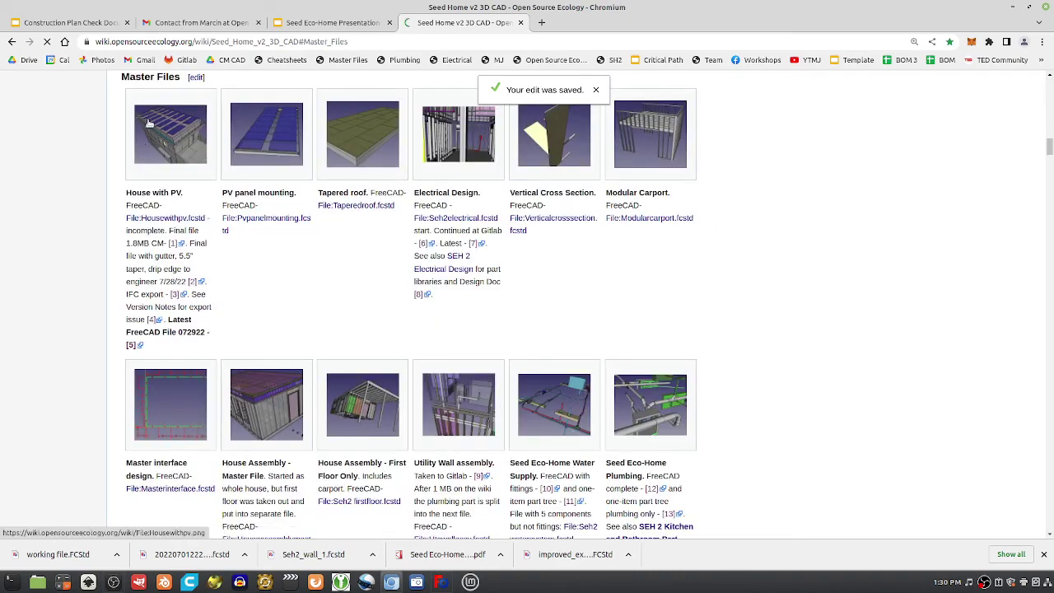
pyautogui.scroll(-10, 252, 332)
pyautogui.scroll(-20, 252, 333)
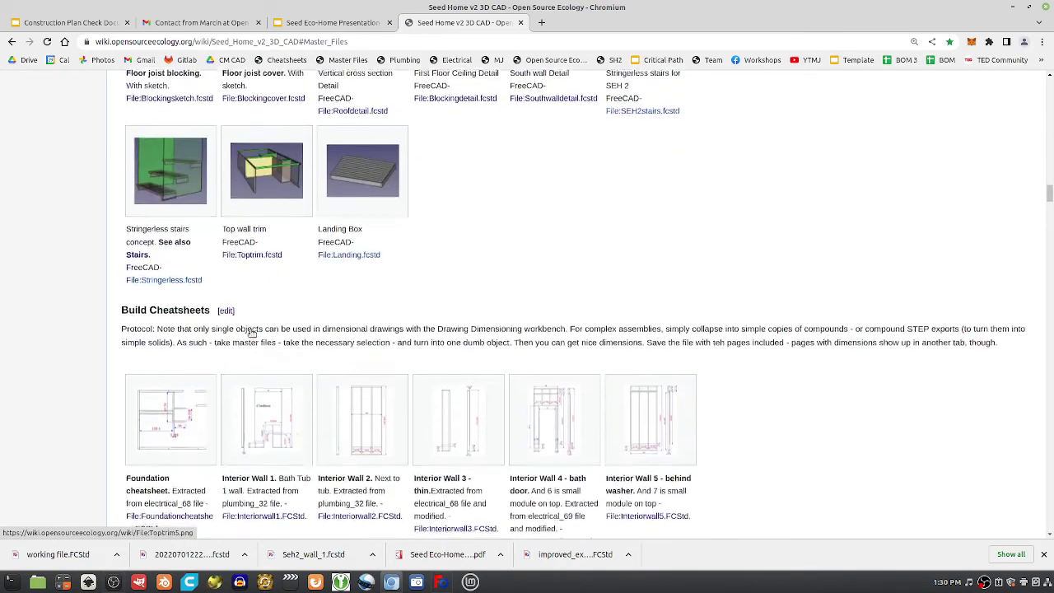
pyautogui.scroll(-3, 252, 332)
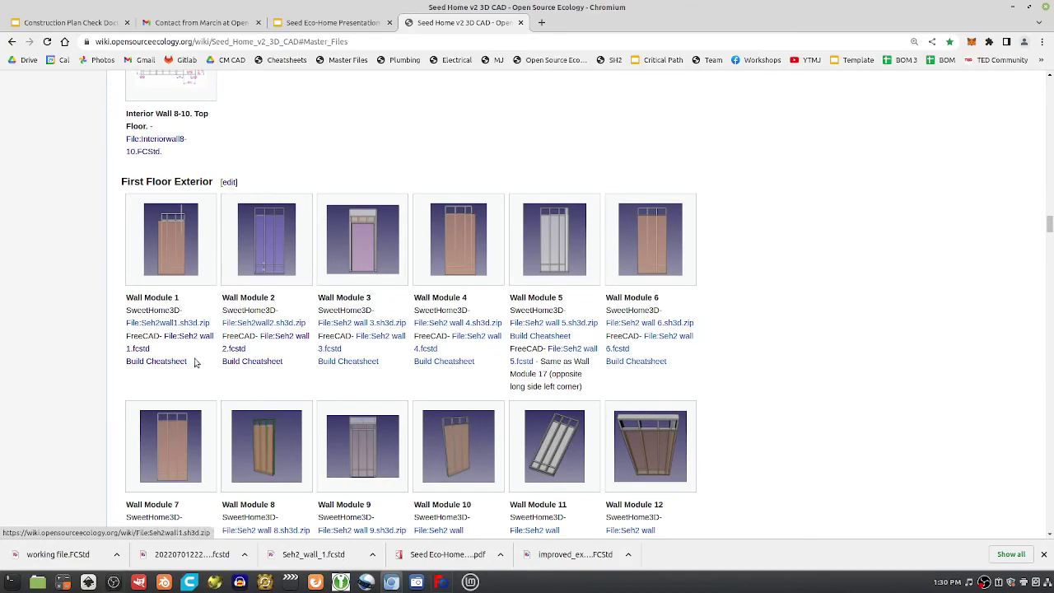
pyautogui.scroll(-6, 250, 323)
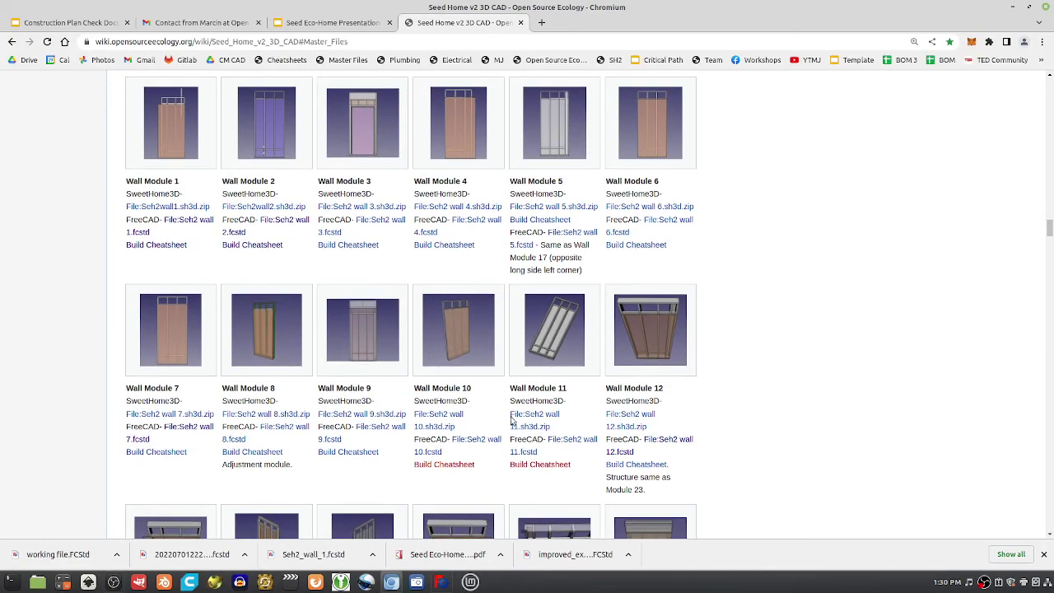
pyautogui.scroll(9, 513, 427)
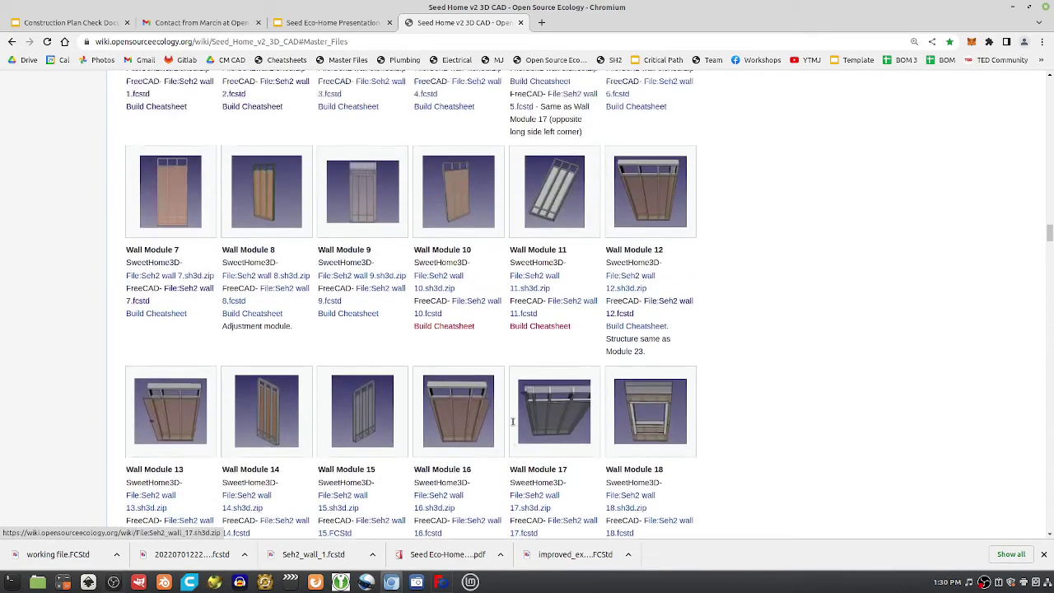
pyautogui.scroll(2, 370, 404)
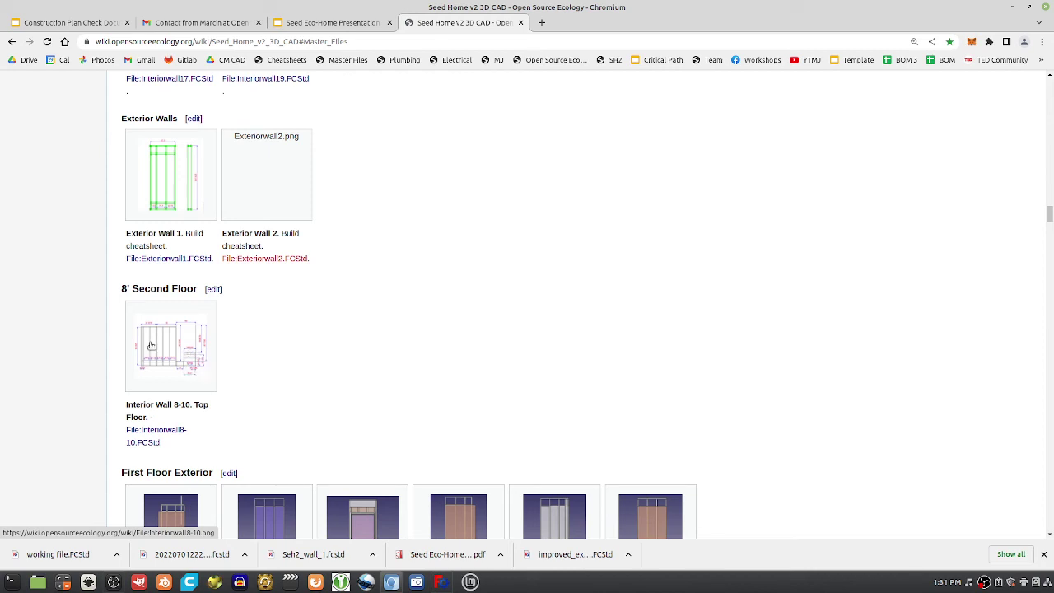
pyautogui.scroll(-2, 379, 397)
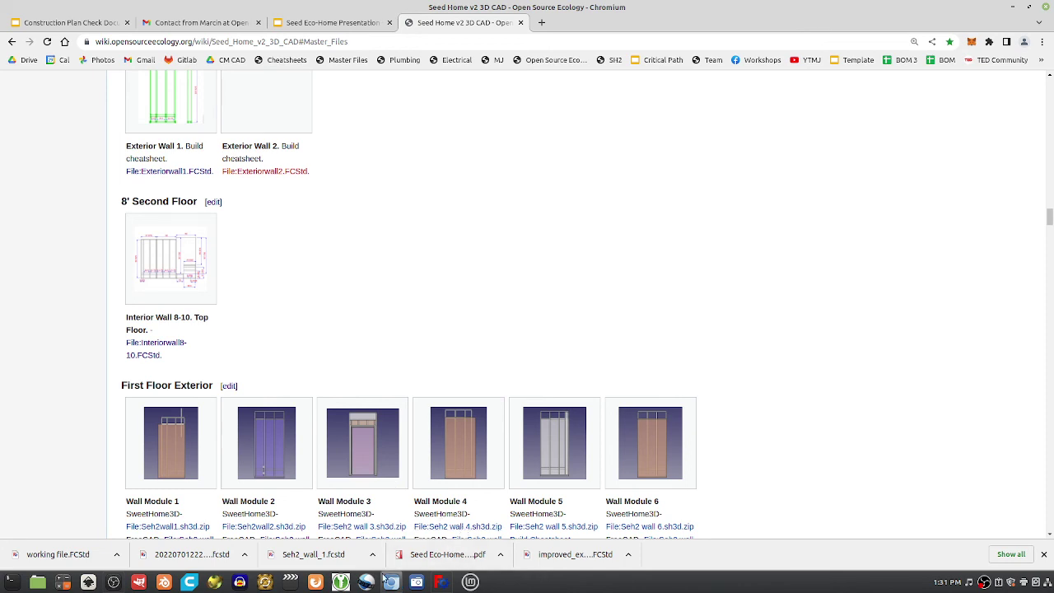
pyautogui.click(441, 582)
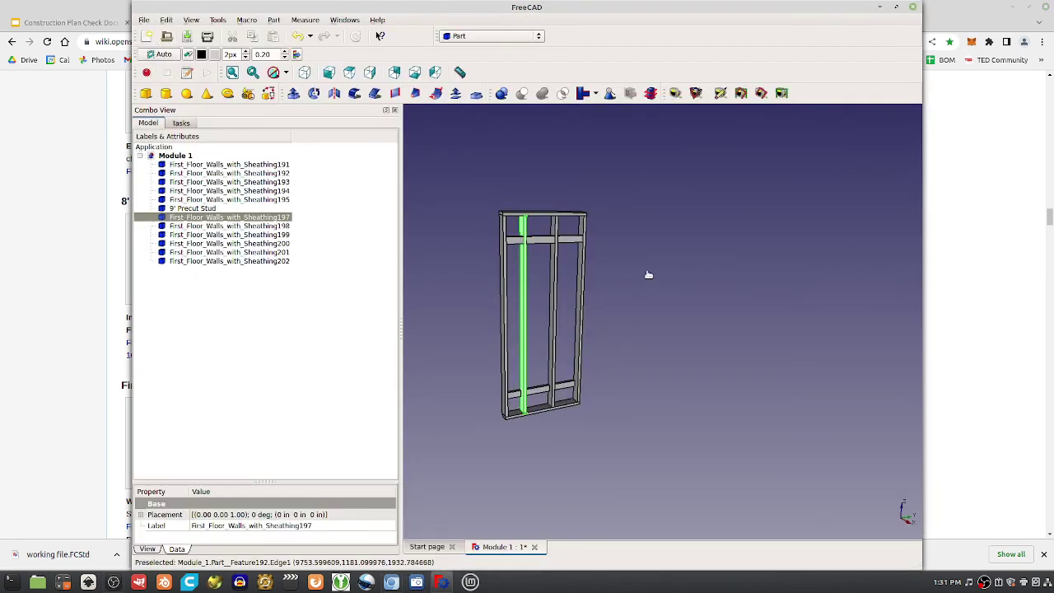
# - Orbit the Module 1 wall frame to an angled view and nudge the FreeCAD window down-left
pyautogui.moveTo(648, 274); pyautogui.dragTo(634, 357, button='middle')
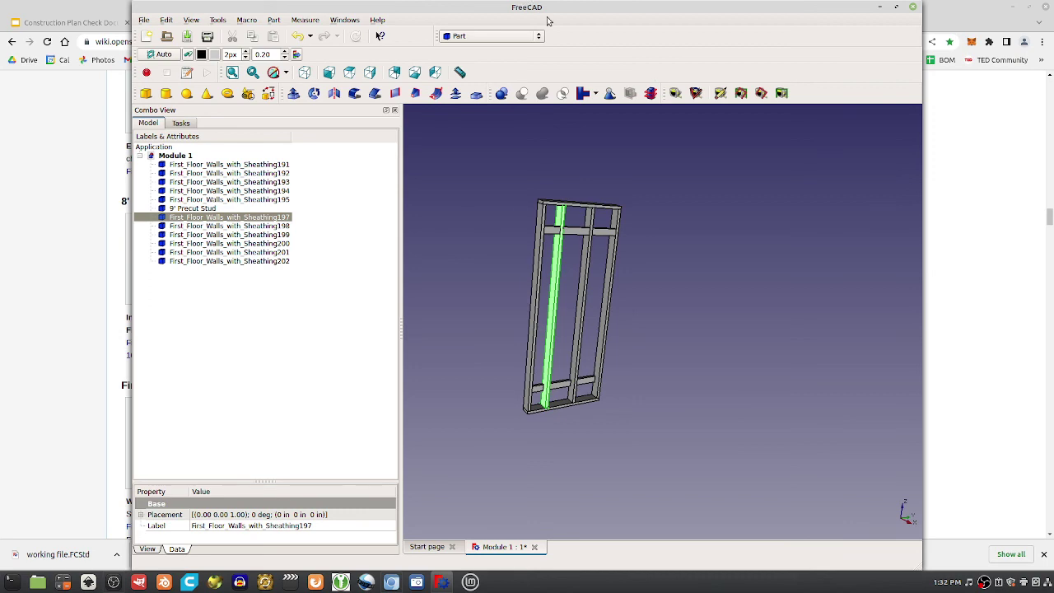
pyautogui.moveTo(557, 8); pyautogui.dragTo(542, 28)
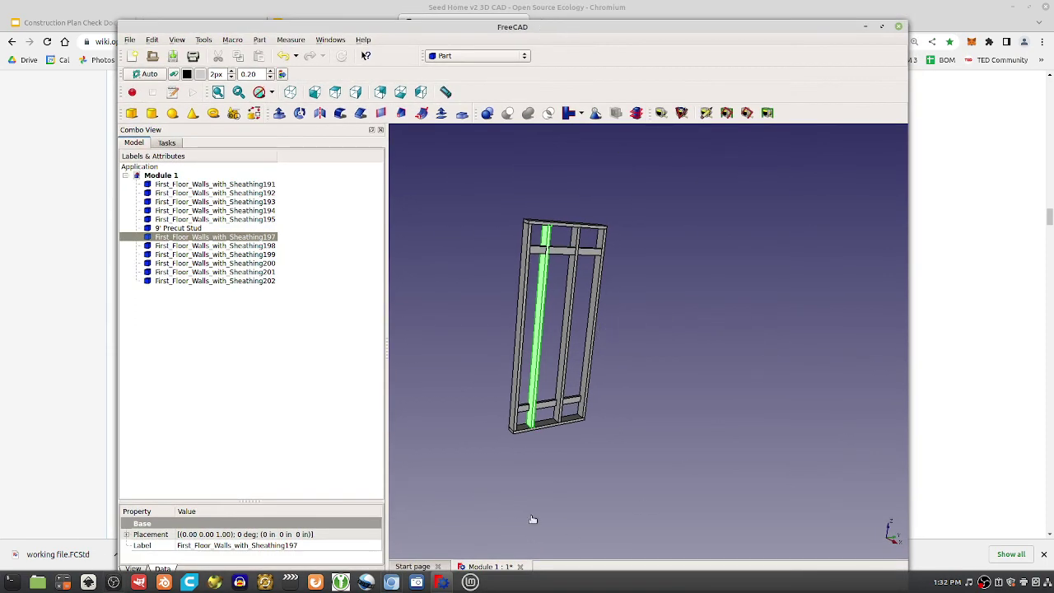
# - Bring the Seed Home v2 3D CAD wiki page in Chromium in front of FreeCAD
pyautogui.click(99, 290)
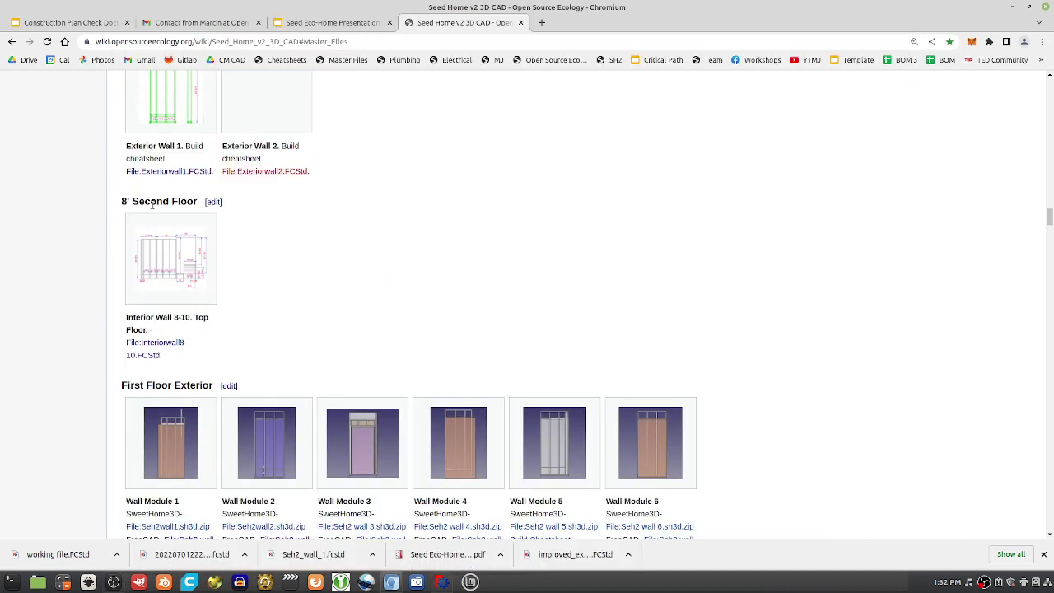